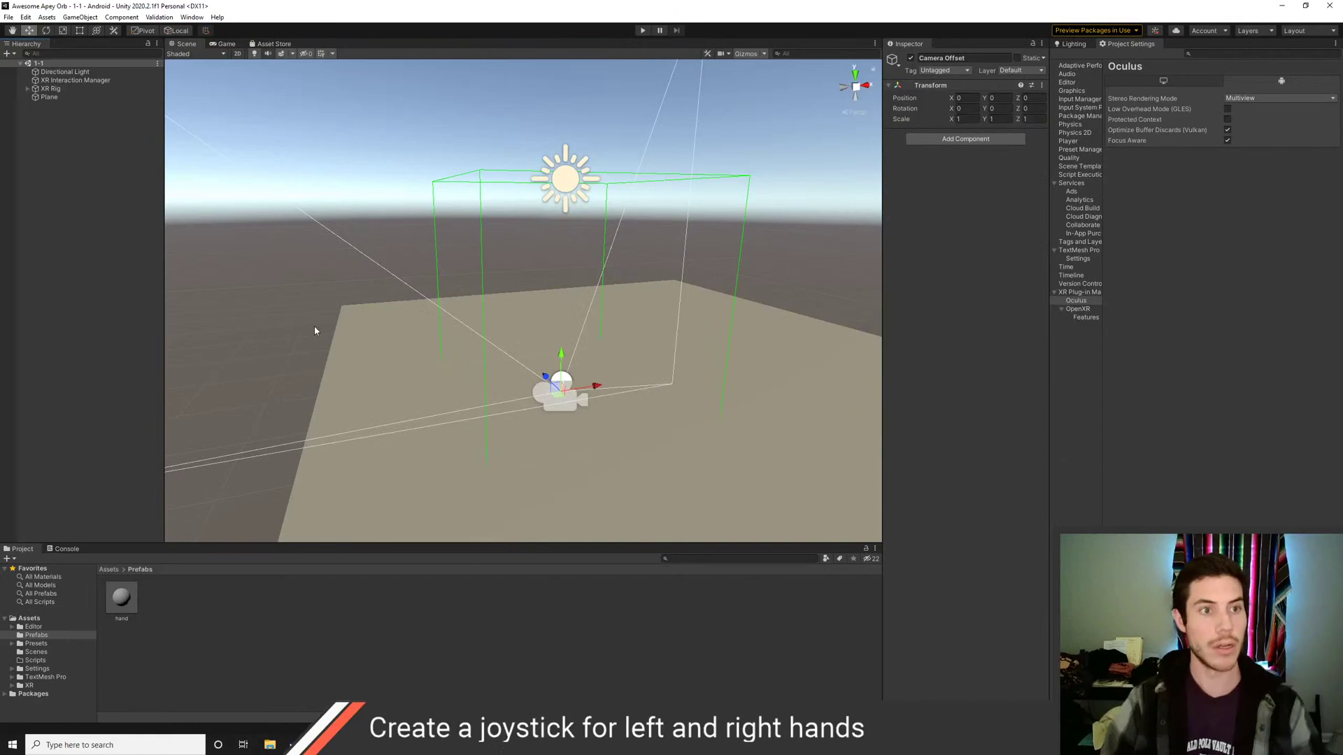
Examine the XR Rig and the plane in the scene, viewing the rig's camera from several angles
{"action": "left_click", "coordinate": [106, 294]}
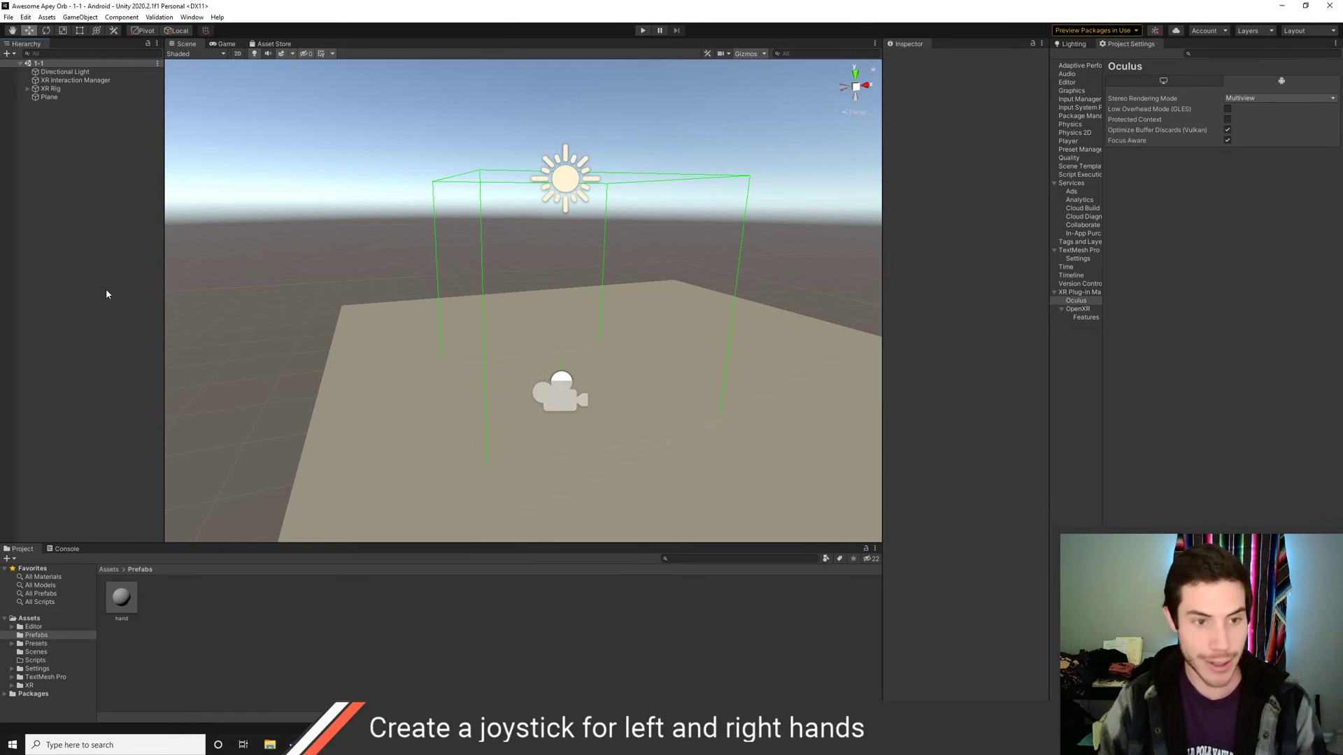
{"action": "left_click", "coordinate": [56, 97]}
{"action": "left_click", "coordinate": [60, 89]}
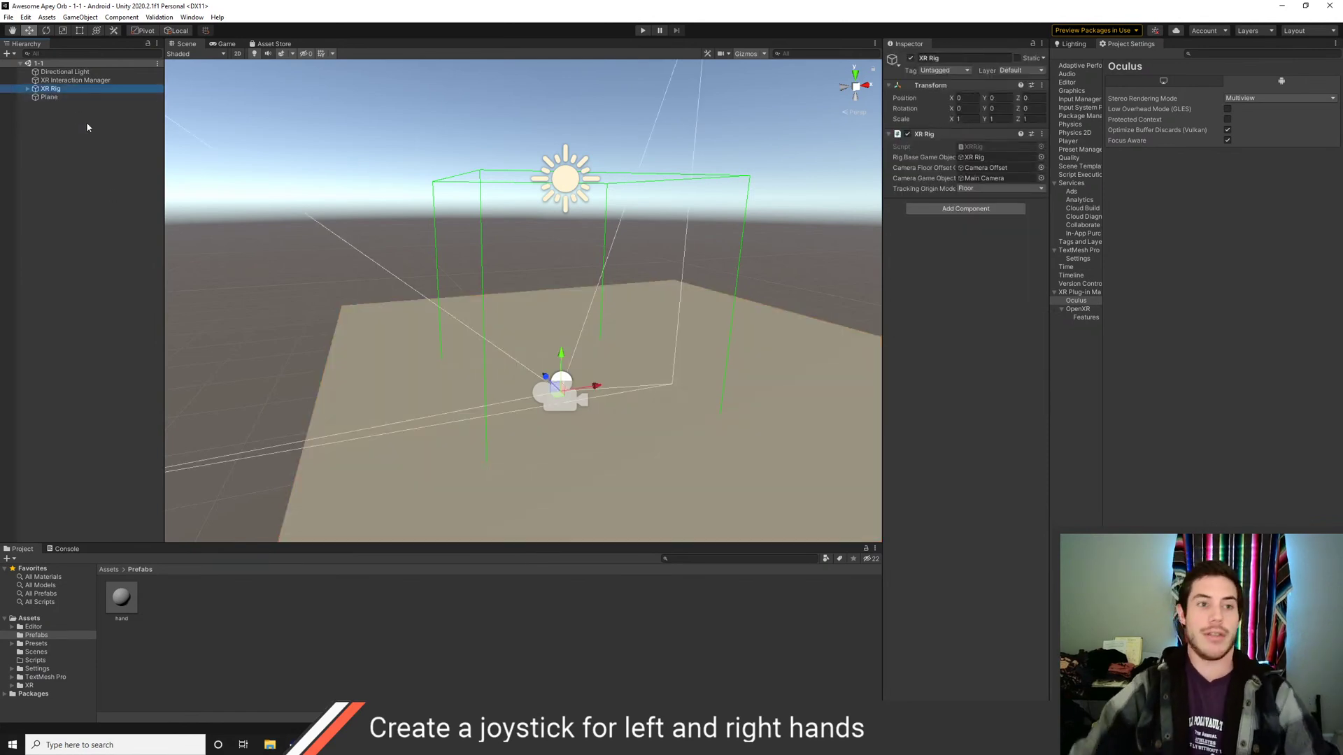
{"action": "left_click", "coordinate": [52, 97]}
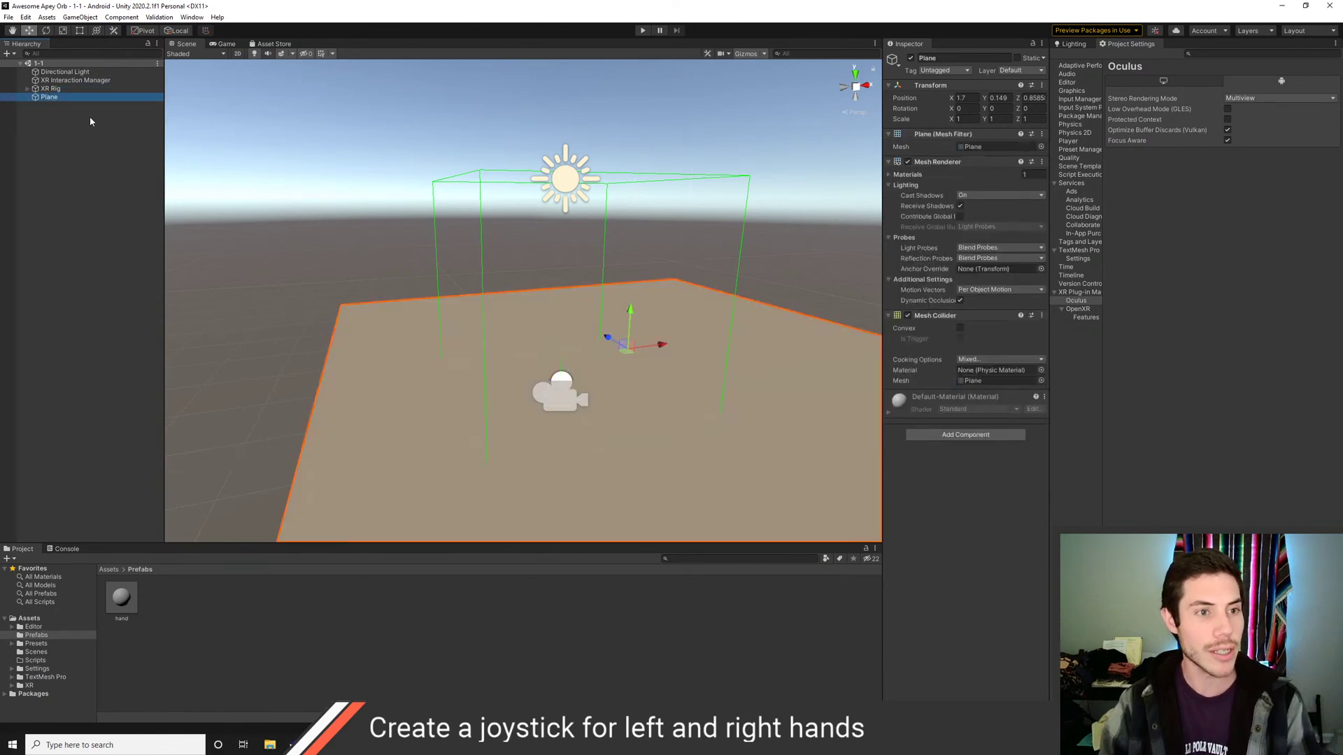
{"action": "left_click", "coordinate": [52, 89]}
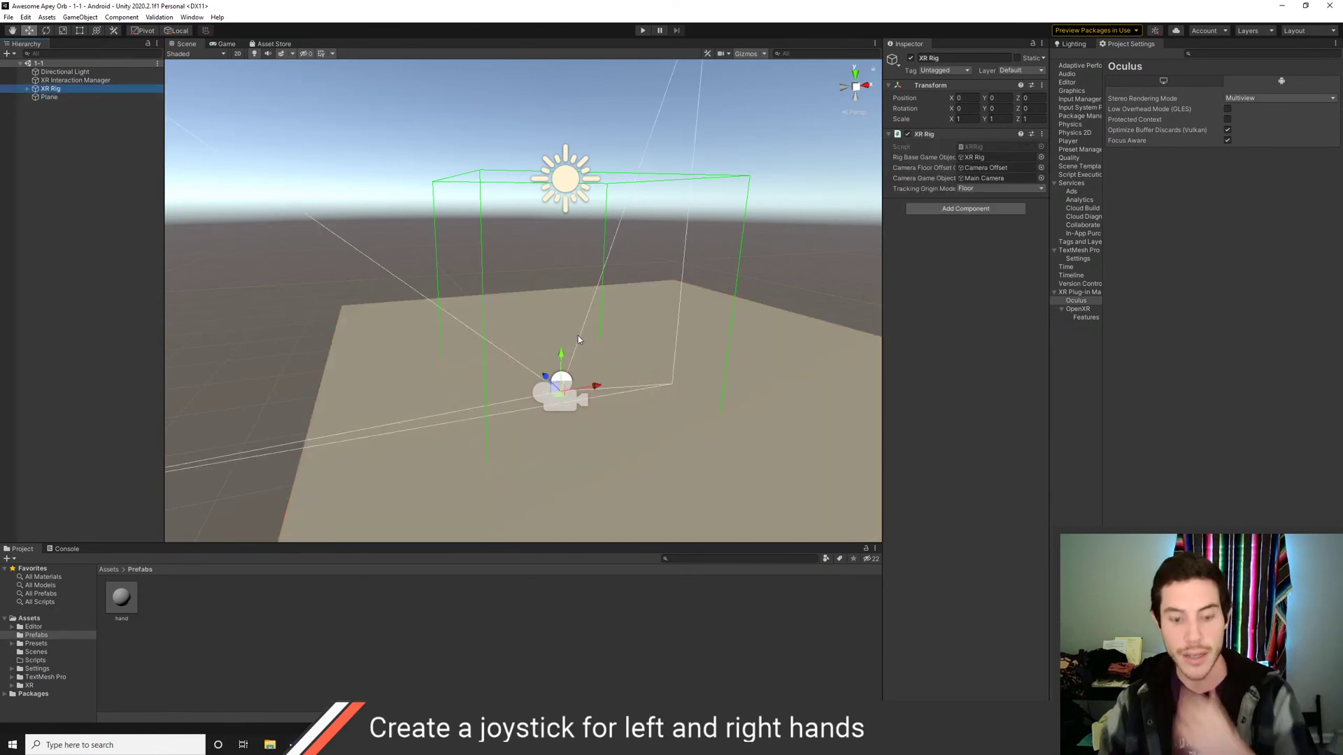
{"action": "left_click_drag", "start_coordinate": [566, 343], "coordinate": [540, 362], "text": "alt"}
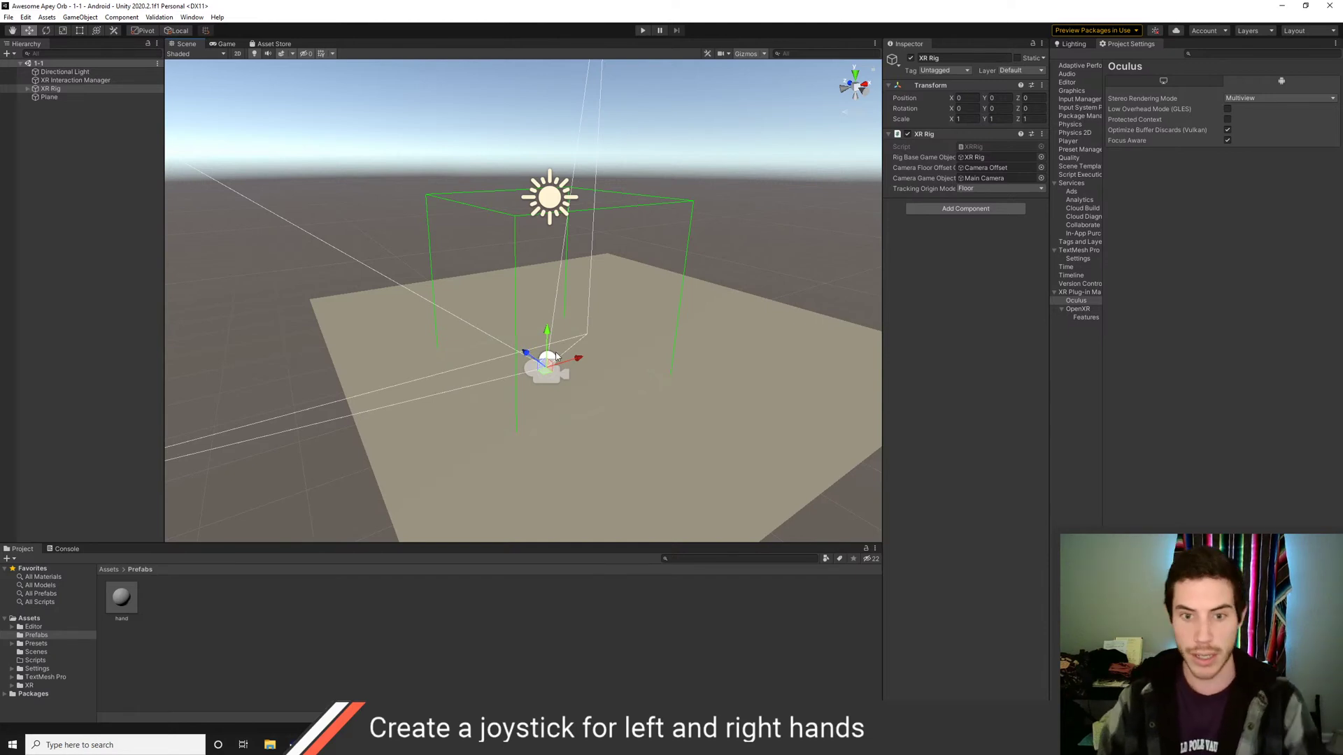
{"action": "scroll", "coordinate": [554, 354], "scroll_direction": "down", "scroll_amount": 1}
{"action": "scroll", "coordinate": [554, 354], "scroll_direction": "up", "scroll_amount": 1}
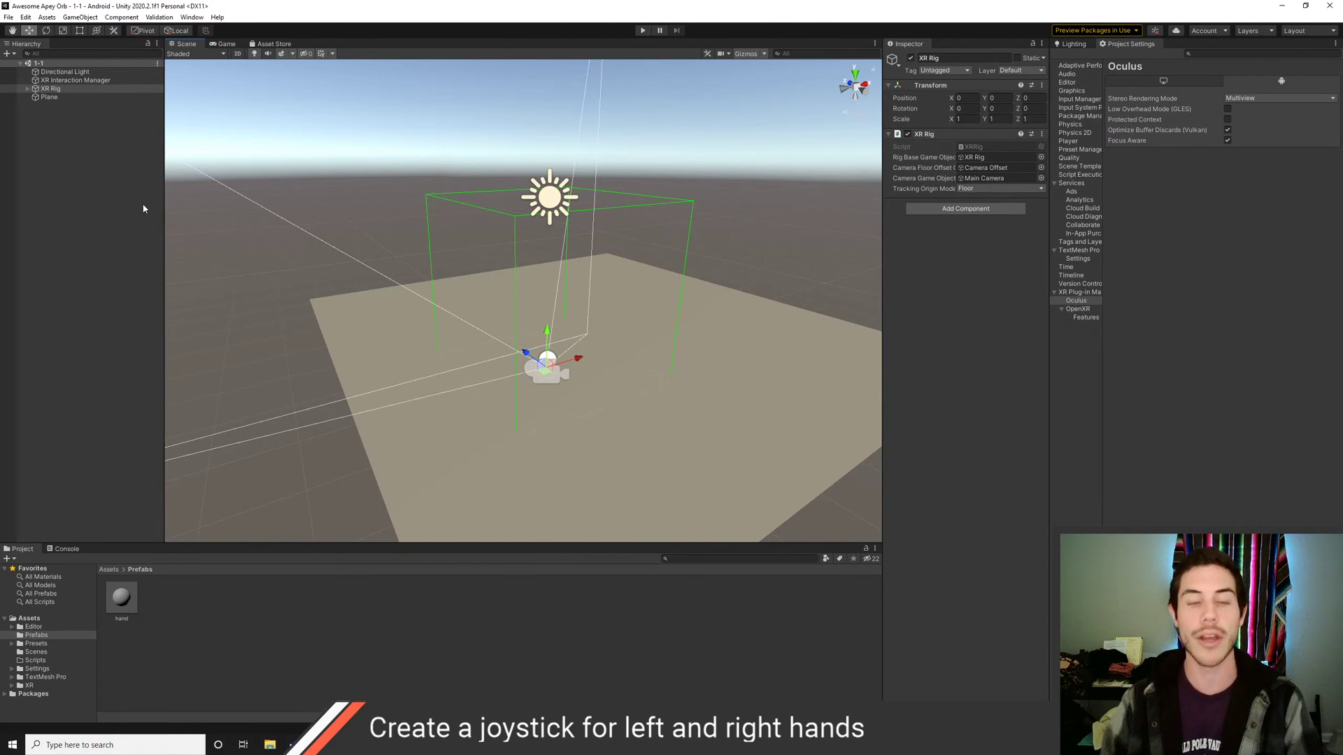
{"action": "scroll", "coordinate": [426, 293], "scroll_direction": "down", "scroll_amount": 2}
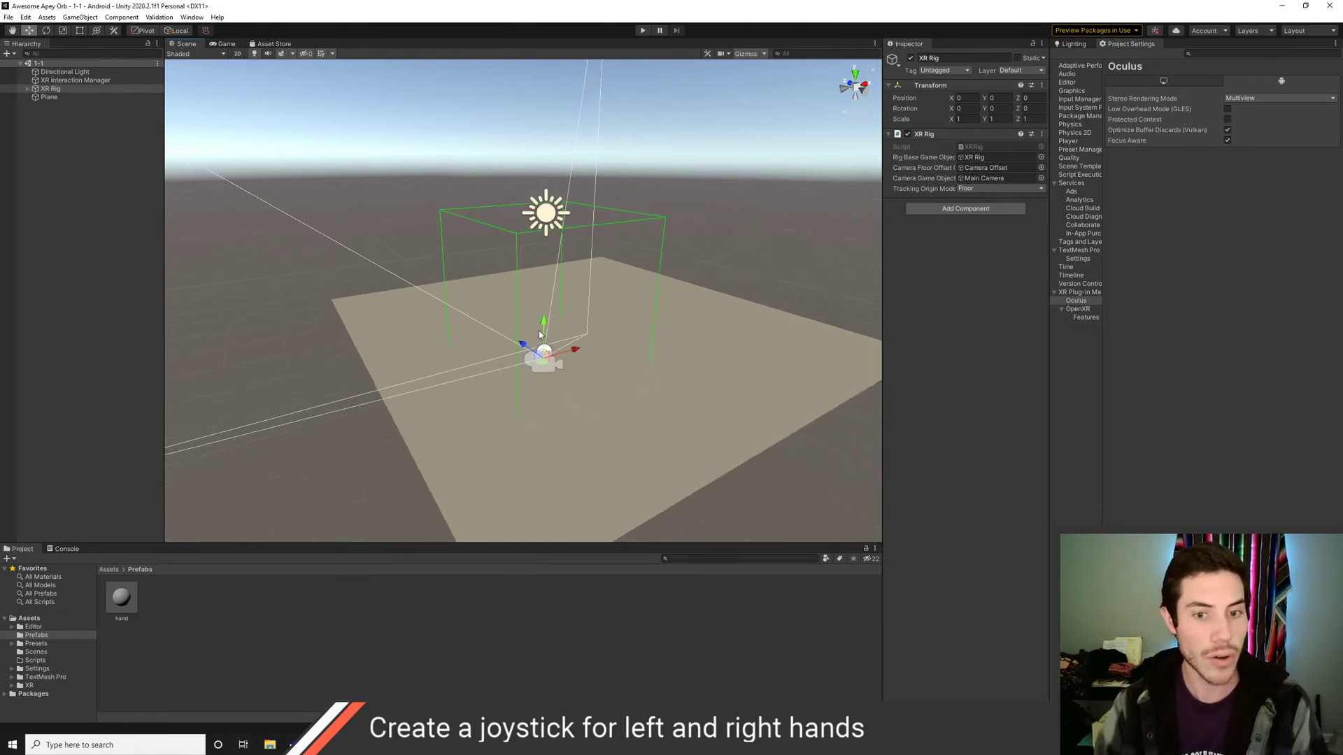
{"action": "left_click_drag", "start_coordinate": [556, 296], "coordinate": [515, 306], "text": "alt"}
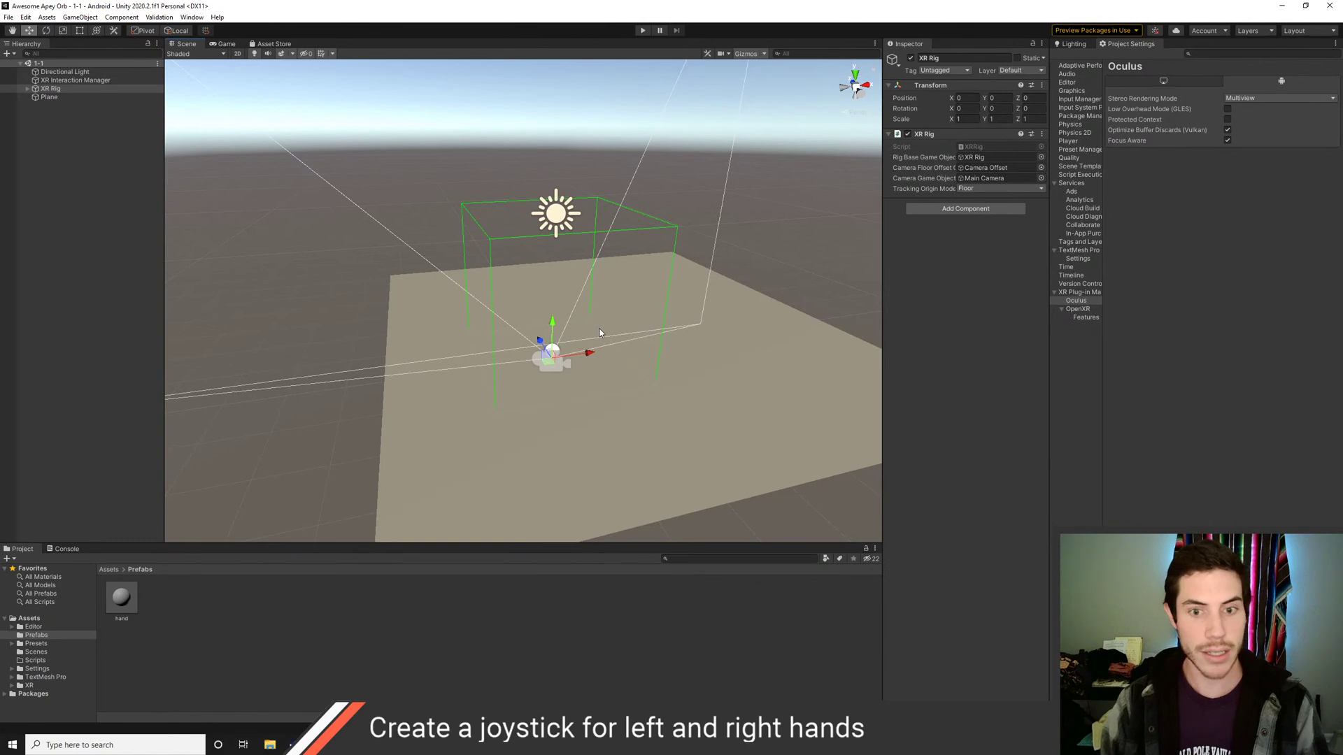
{"action": "scroll", "coordinate": [583, 343], "scroll_direction": "up", "scroll_amount": 1}
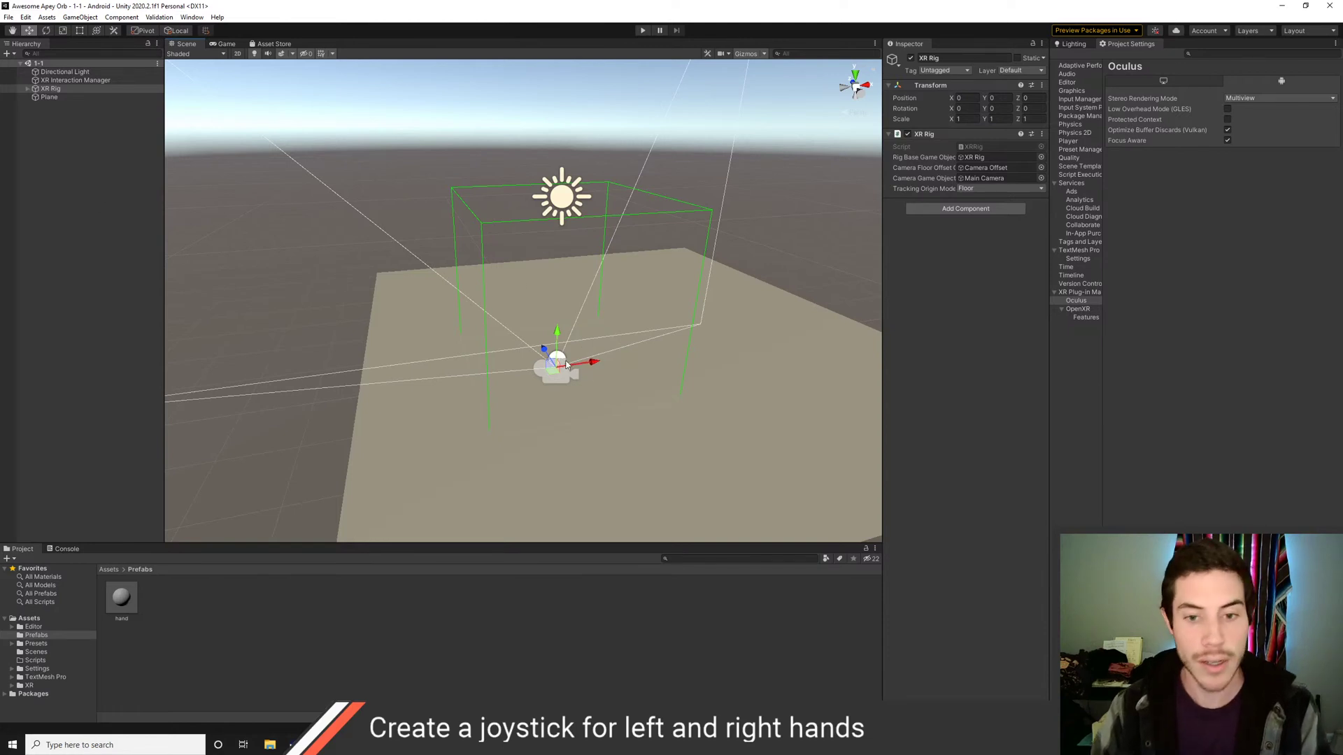
{"action": "scroll", "coordinate": [574, 355], "scroll_direction": "up", "scroll_amount": 3}
{"action": "right_click_drag", "start_coordinate": [695, 357], "coordinate": [613, 358]}
{"action": "middle_click_drag", "start_coordinate": [613, 358], "coordinate": [634, 342]}
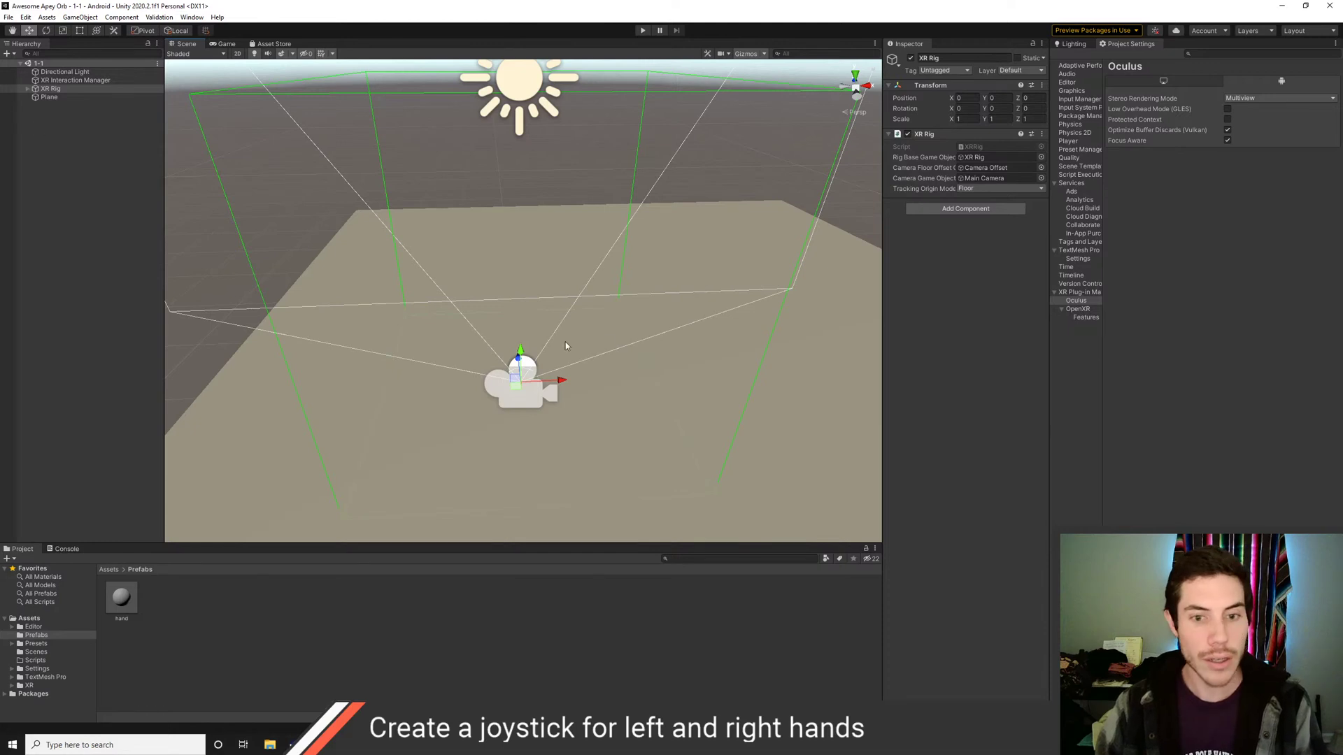
{"action": "scroll", "coordinate": [574, 345], "scroll_direction": "up", "scroll_amount": 2}
{"action": "left_click_drag", "start_coordinate": [379, 226], "coordinate": [473, 263], "text": "alt"}
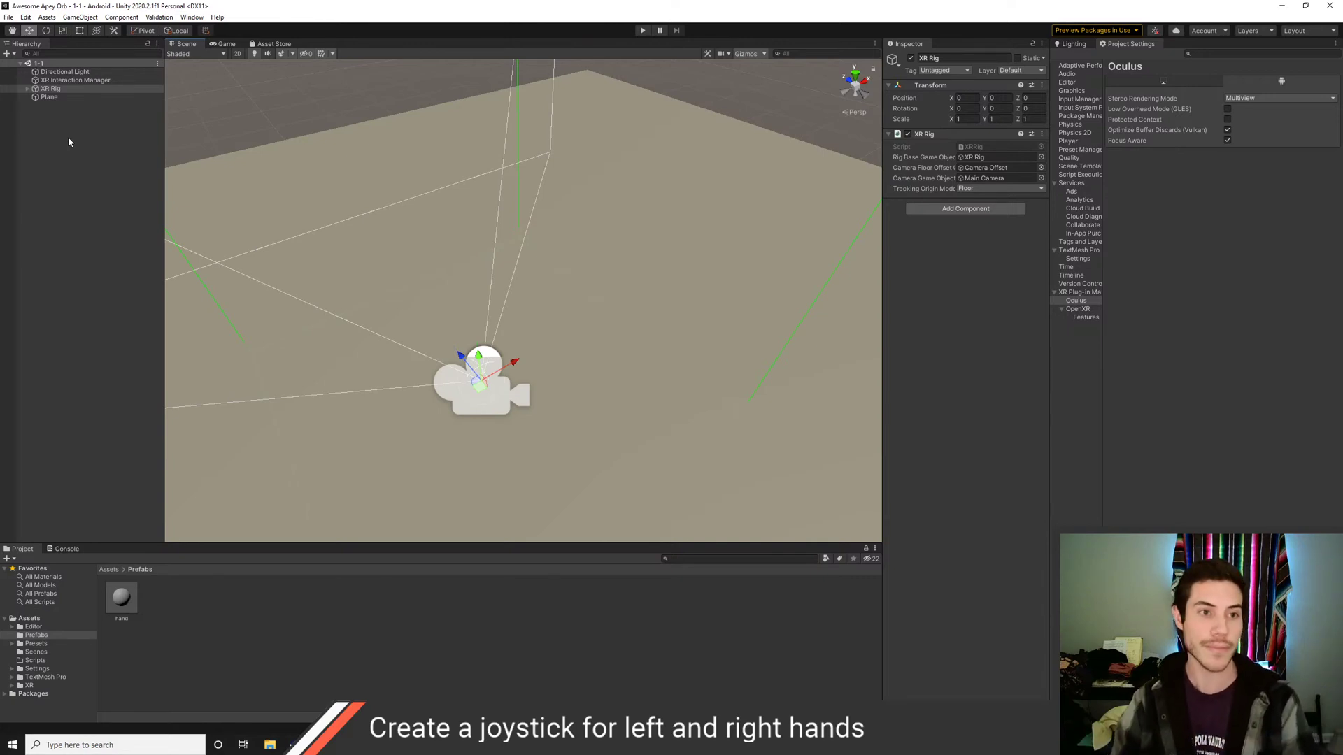
Review the settings of the Directional Light, XR Interaction Manager, XR Rig and Plane objects
{"action": "left_click", "coordinate": [49, 97]}
{"action": "left_click", "coordinate": [55, 89]}
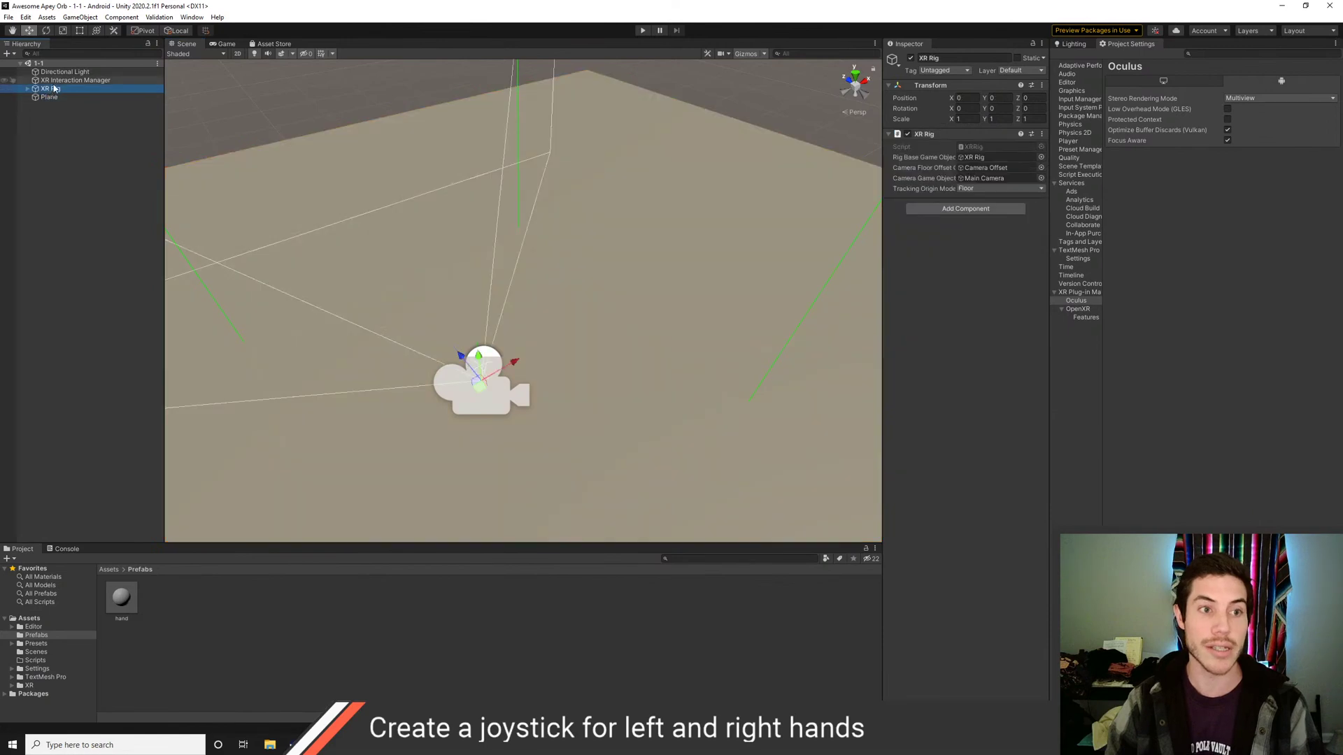
{"action": "left_click", "coordinate": [56, 80]}
{"action": "left_click", "coordinate": [59, 72]}
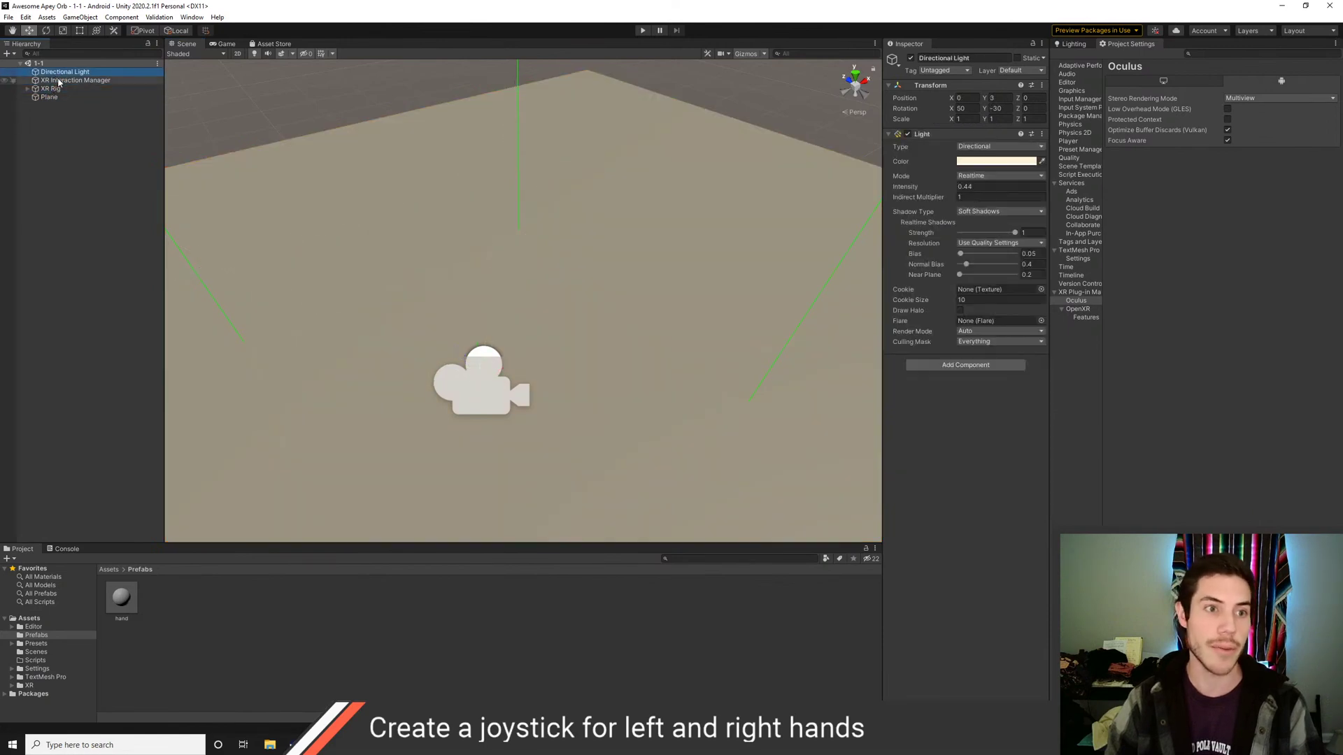
{"action": "left_click", "coordinate": [58, 81]}
{"action": "left_click", "coordinate": [60, 88]}
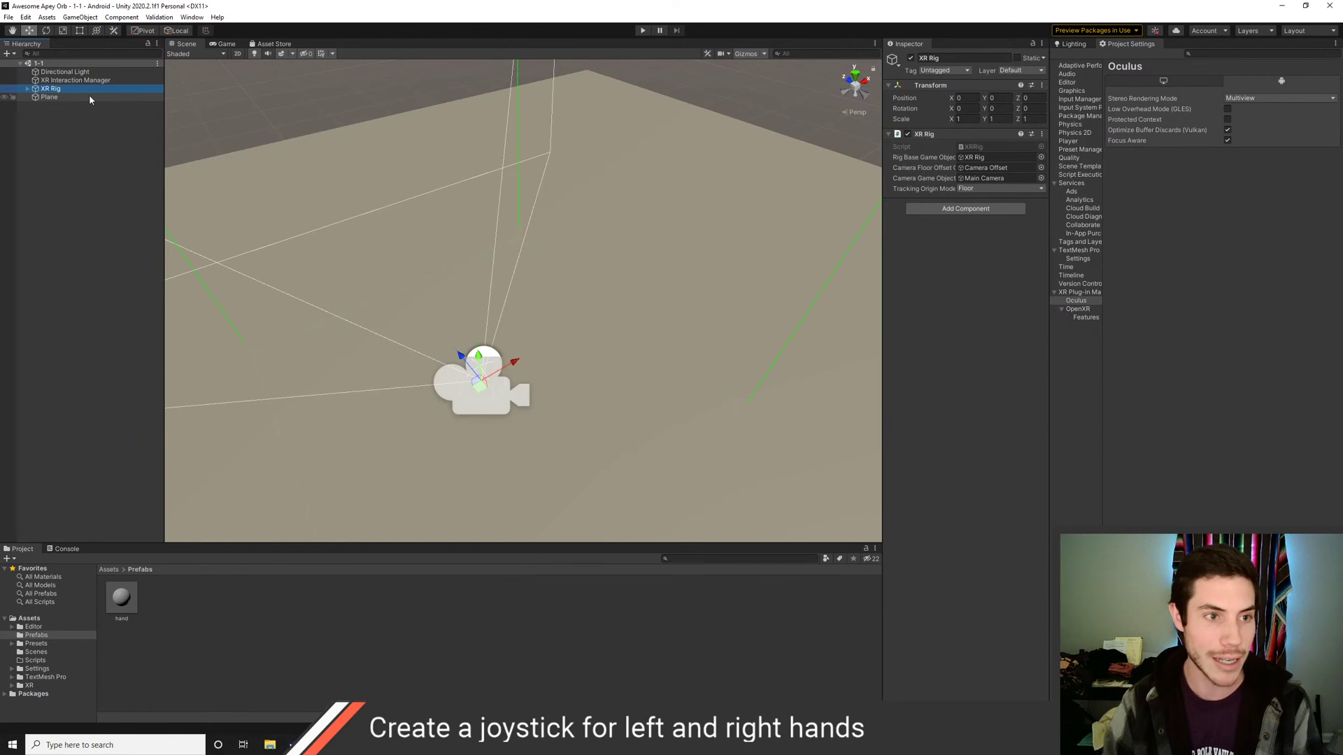
{"action": "left_click", "coordinate": [66, 98]}
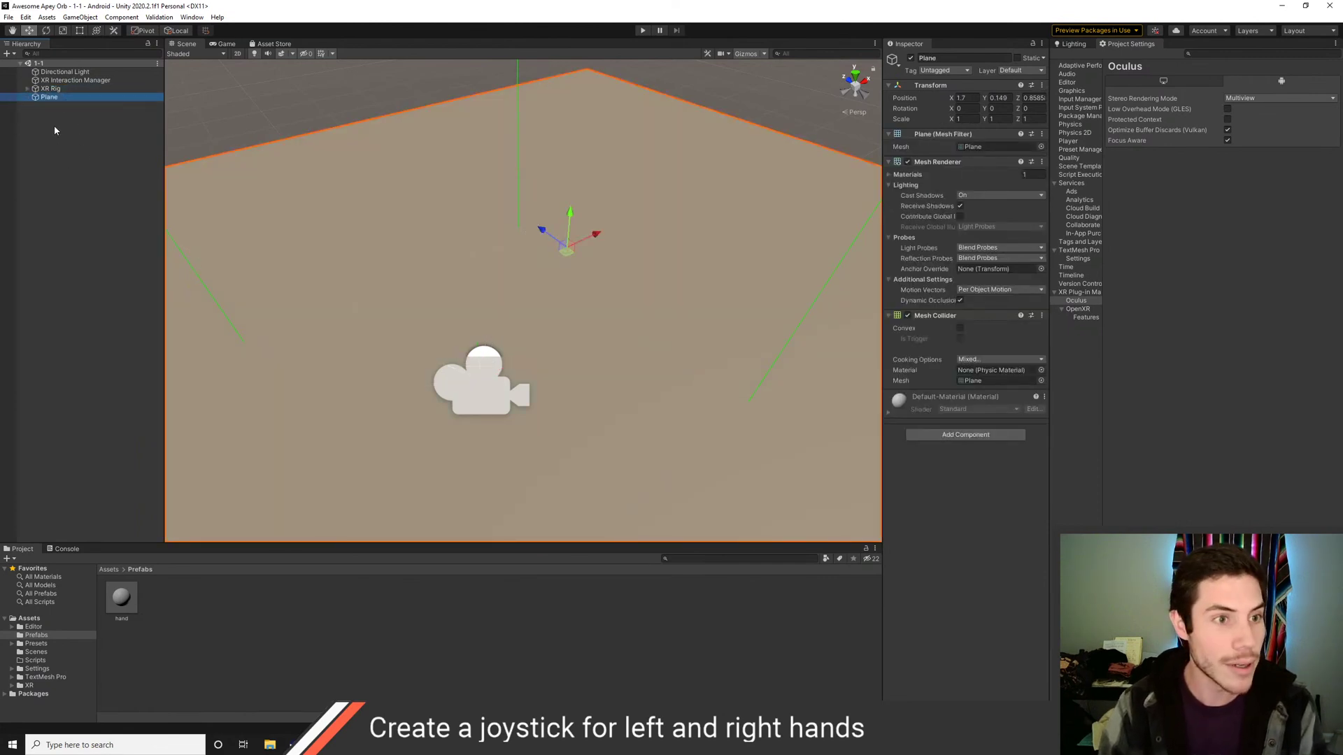
{"action": "left_click", "coordinate": [54, 130]}
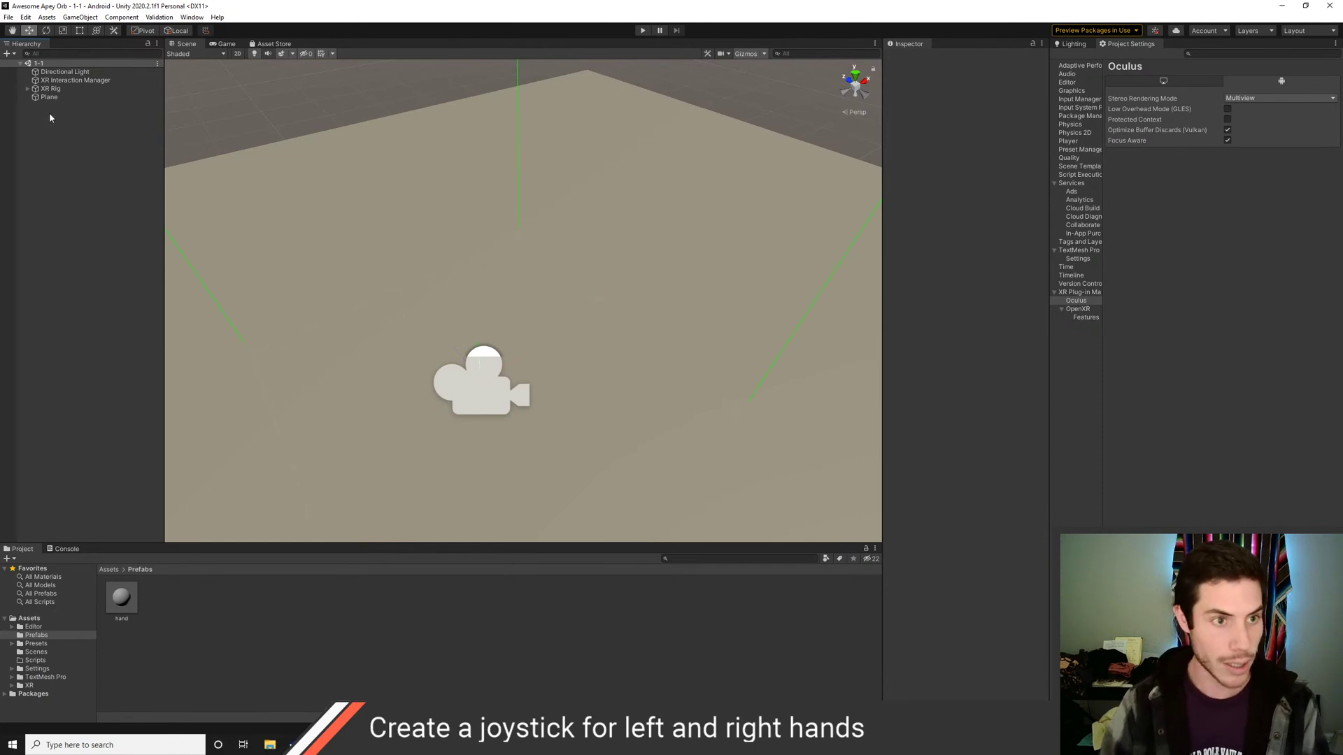
{"action": "left_click_drag", "start_coordinate": [531, 245], "coordinate": [428, 367], "text": "alt"}
{"action": "left_click", "coordinate": [50, 89]}
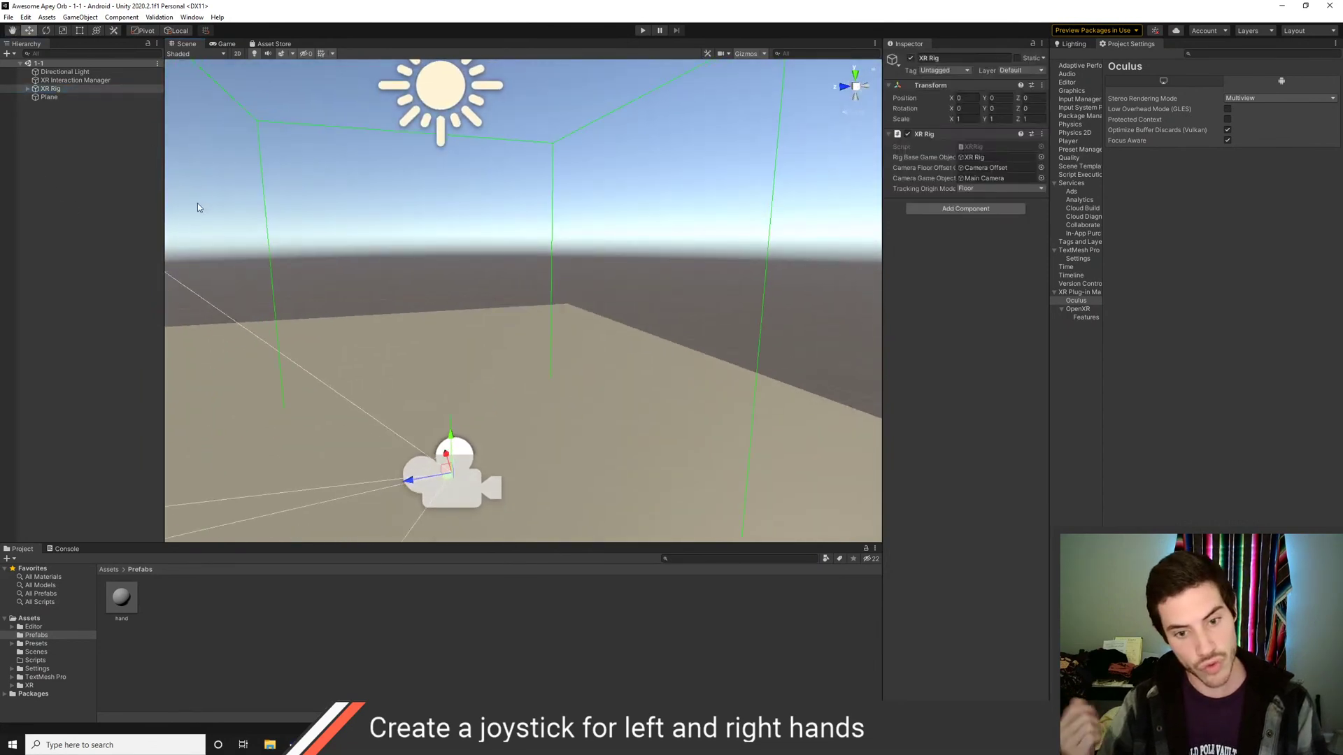
Add a cylinder to the root of the scene and scale it down uniformly to about 0.33
{"action": "right_click", "coordinate": [55, 136]}
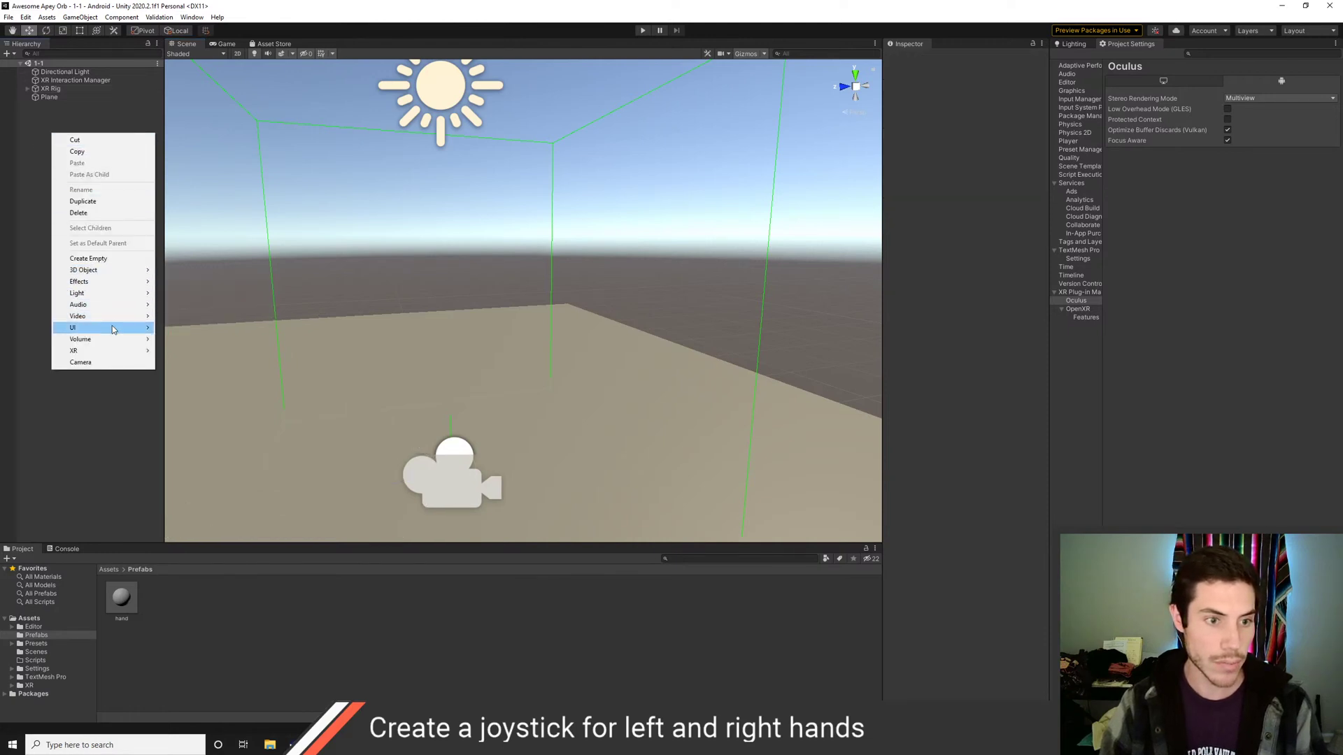
{"action": "mouse_move", "coordinate": [111, 271]}
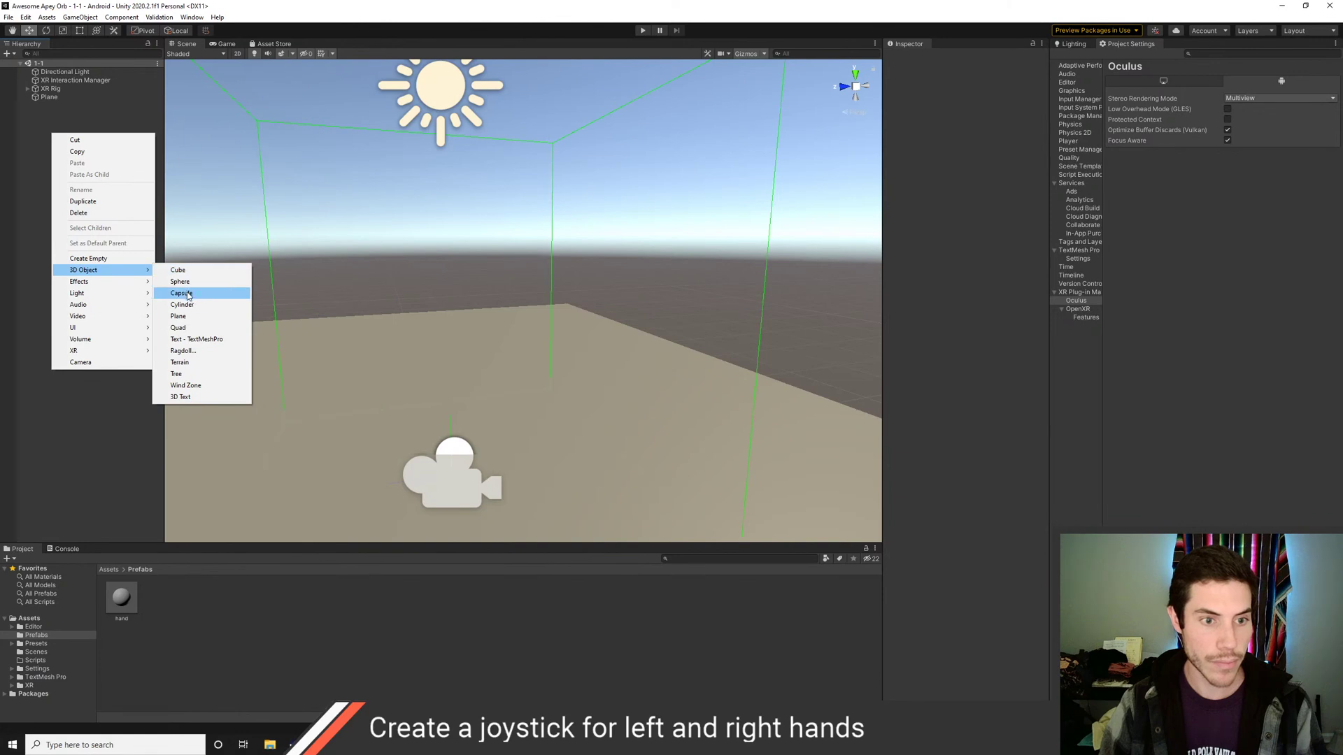
{"action": "left_click", "coordinate": [188, 306]}
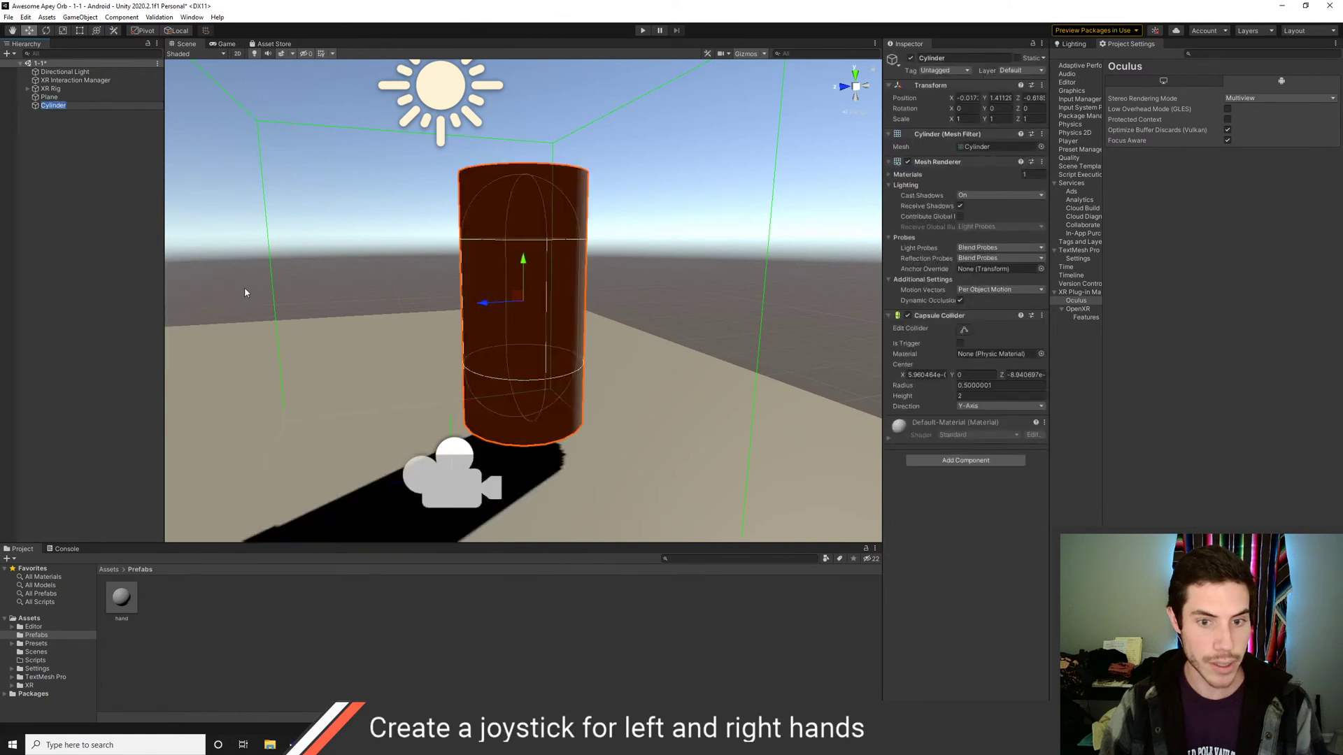
{"action": "scroll", "coordinate": [495, 371], "scroll_direction": "down", "scroll_amount": 2}
{"action": "left_click_drag", "start_coordinate": [495, 375], "coordinate": [559, 374], "text": "alt"}
{"action": "key", "text": "r"}
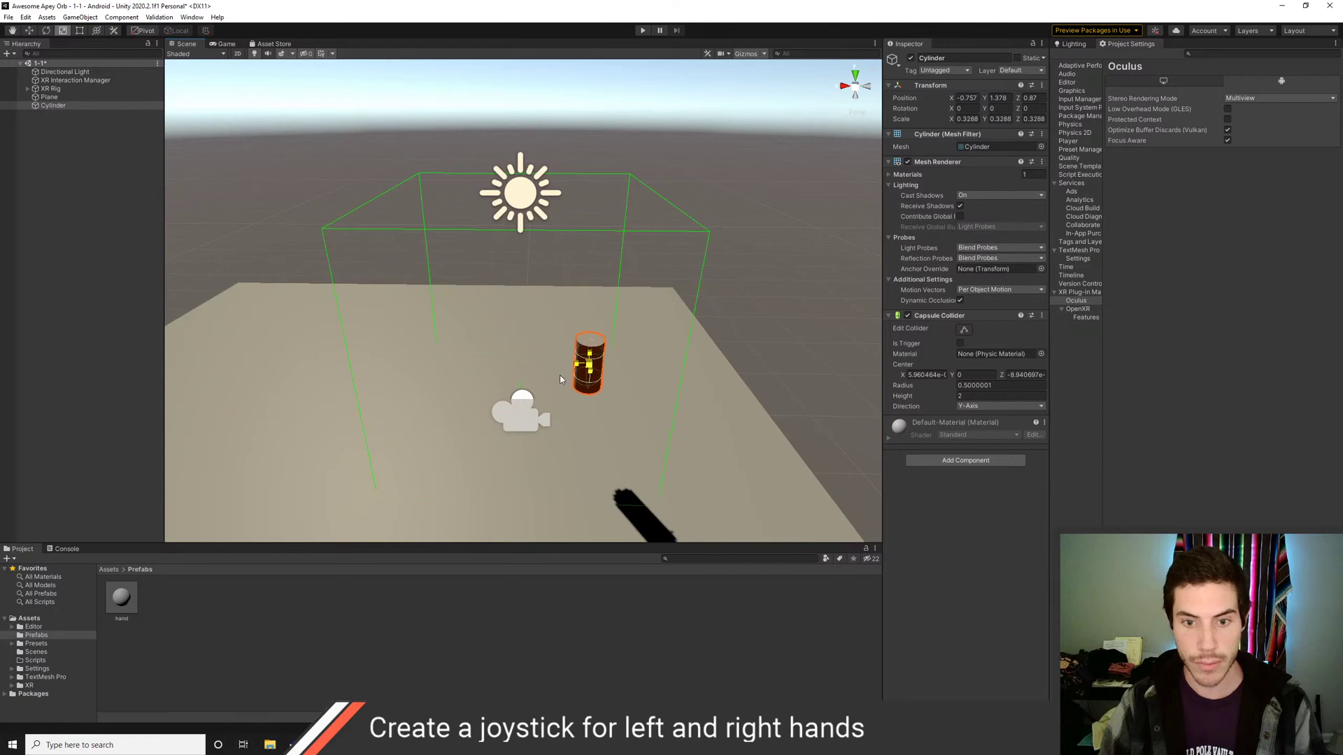
Shrink the cylinder uniformly to about 0.138 and move it near the camera, at about X -0.448, Y 0.541, Z 0.4
{"action": "key", "text": "w"}
{"action": "left_click_drag", "start_coordinate": [592, 326], "coordinate": [590, 374]}
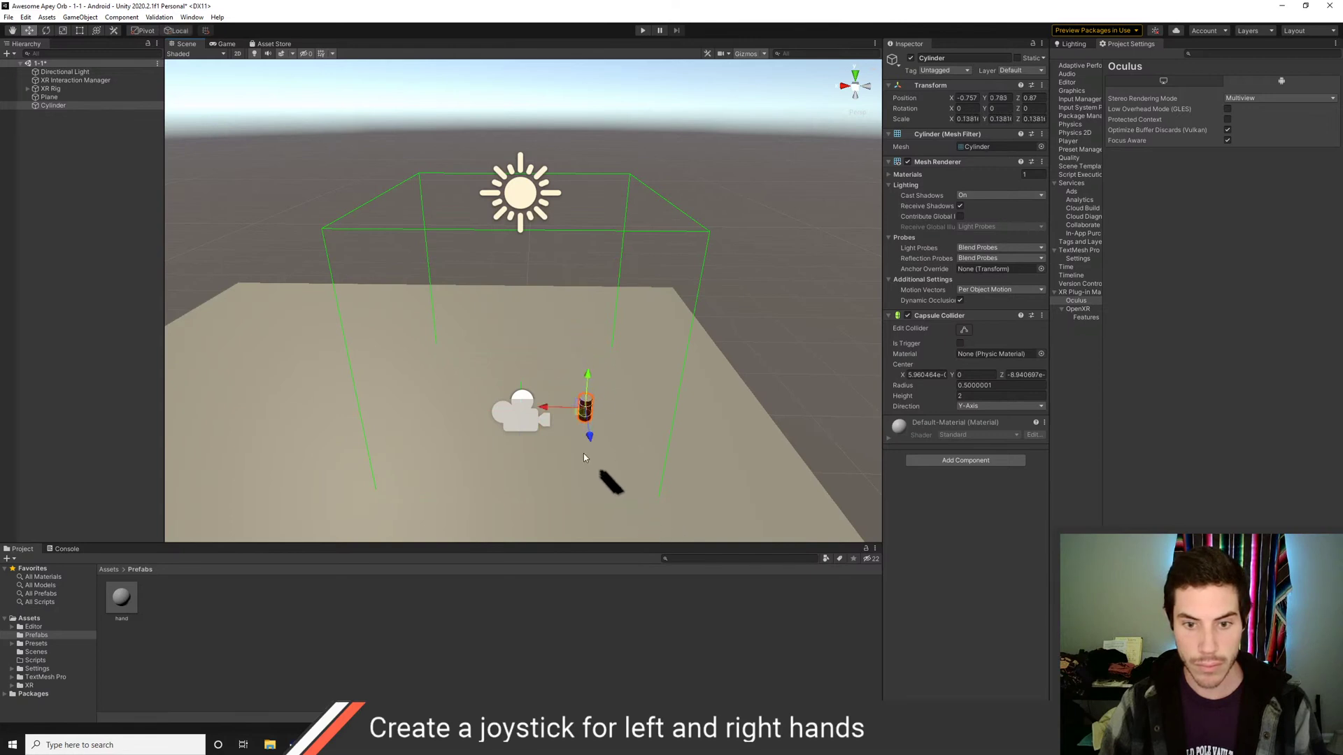
{"action": "scroll", "coordinate": [581, 429], "scroll_direction": "up", "scroll_amount": 3}
{"action": "middle_click_drag", "start_coordinate": [582, 428], "coordinate": [558, 201]}
{"action": "left_click_drag", "start_coordinate": [649, 137], "coordinate": [649, 186]}
{"action": "left_click_drag", "start_coordinate": [603, 224], "coordinate": [525, 224]}
{"action": "left_click_drag", "start_coordinate": [524, 228], "coordinate": [450, 253], "text": "alt"}
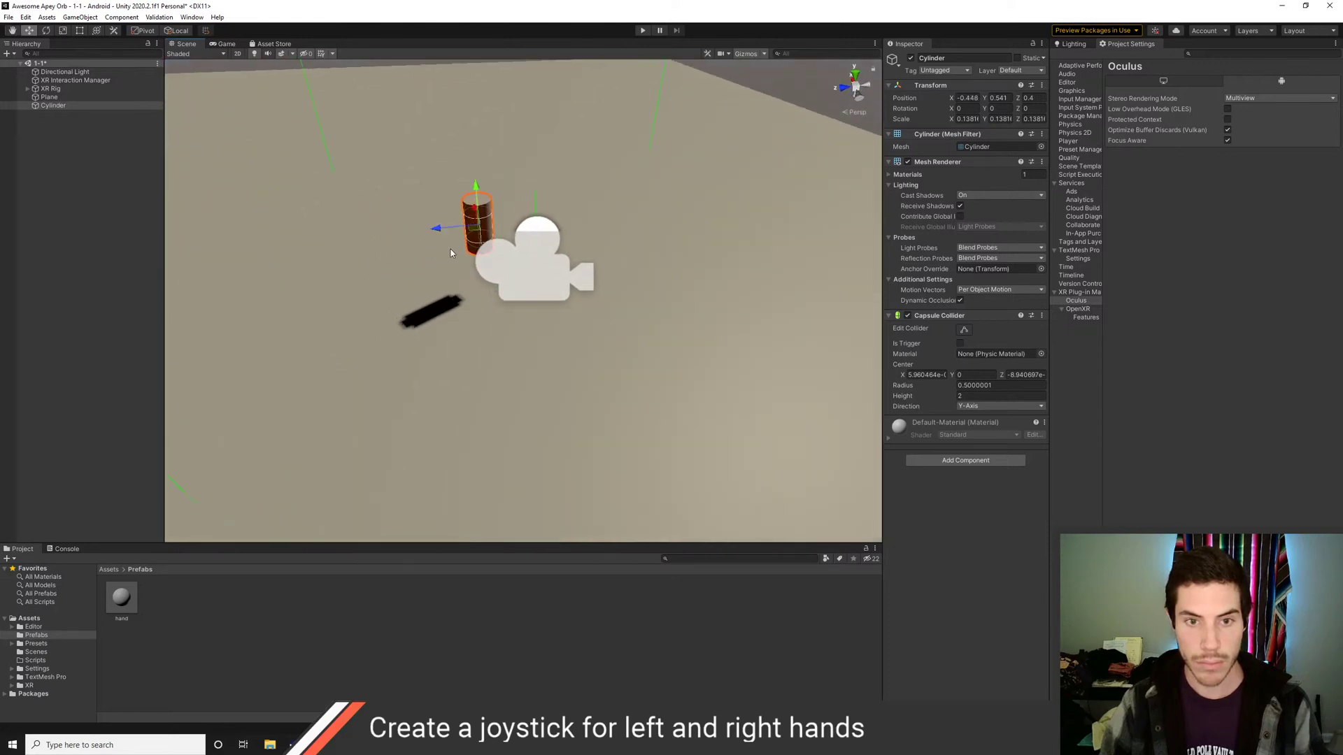
Thin the cylinder into a stick by setting its X and Z scale to 0.069
{"action": "key", "text": "e"}
{"action": "key", "text": "r"}
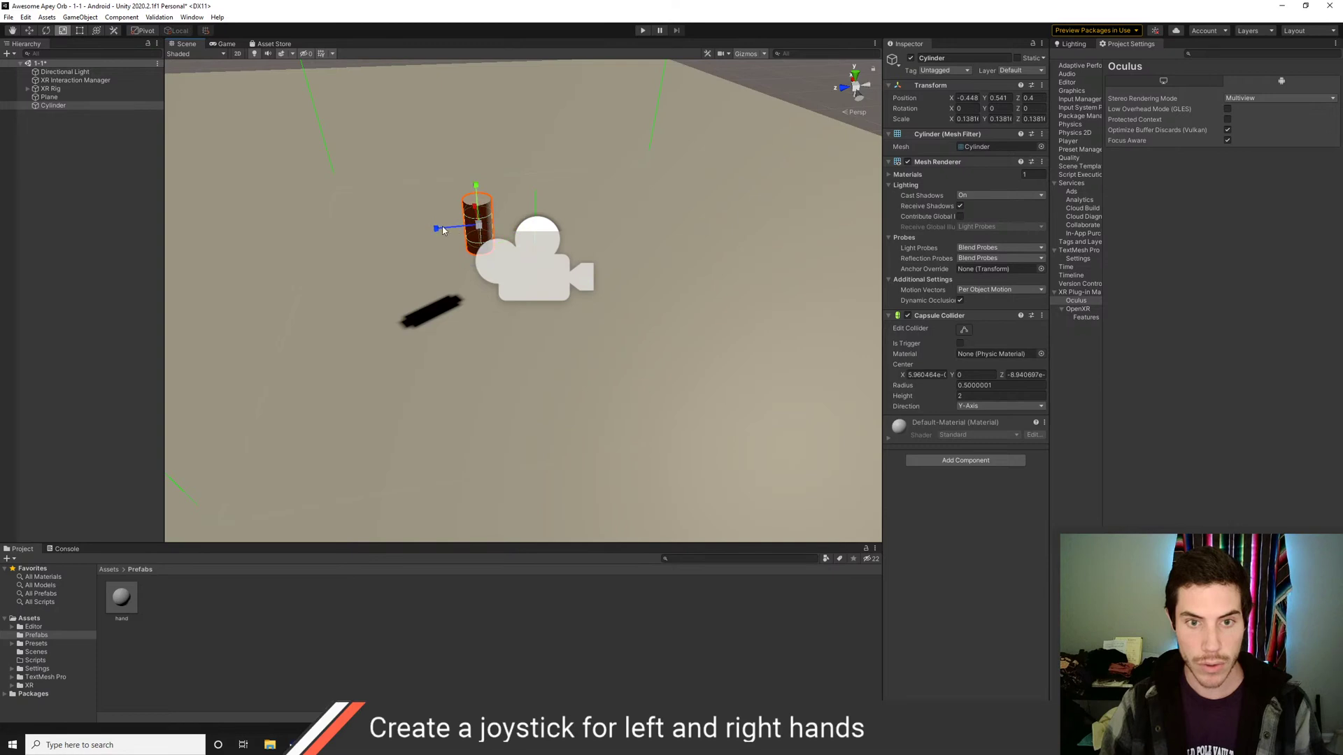
{"action": "left_click", "coordinate": [963, 119]}
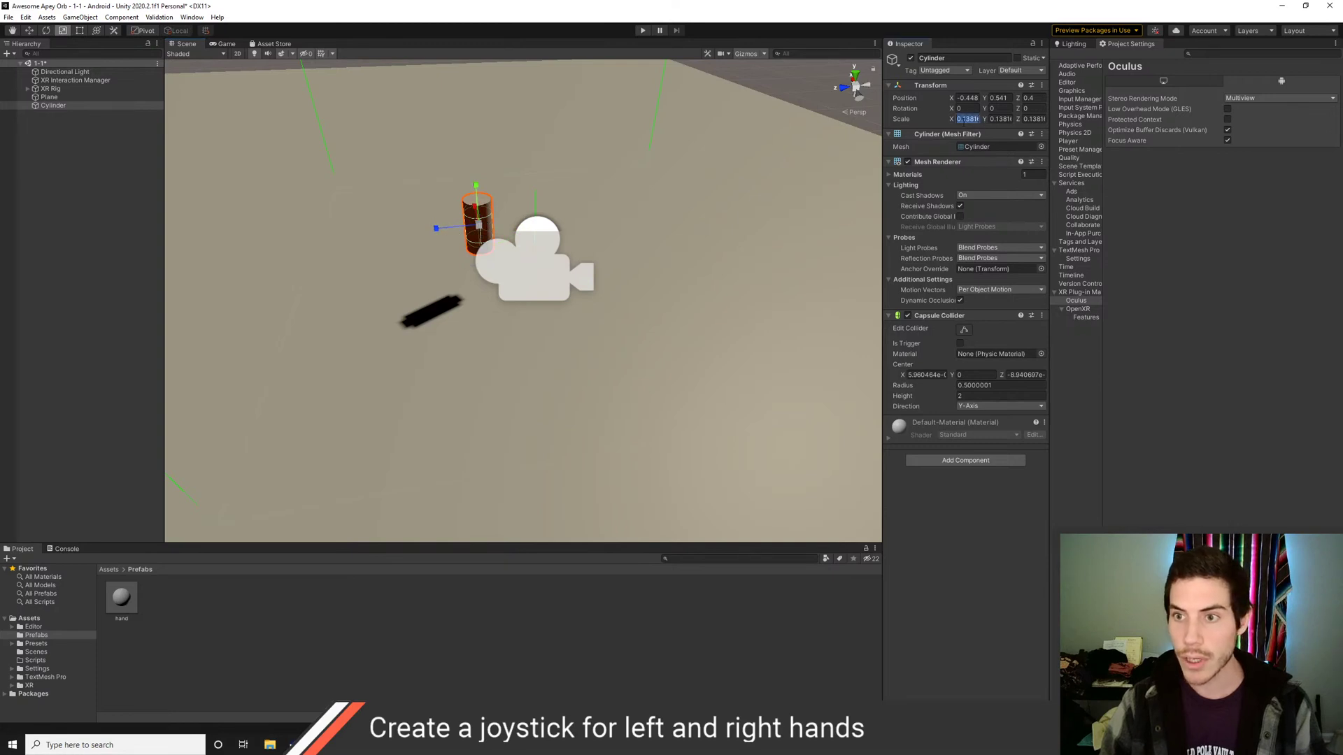
{"action": "type", "text": "0.069"}
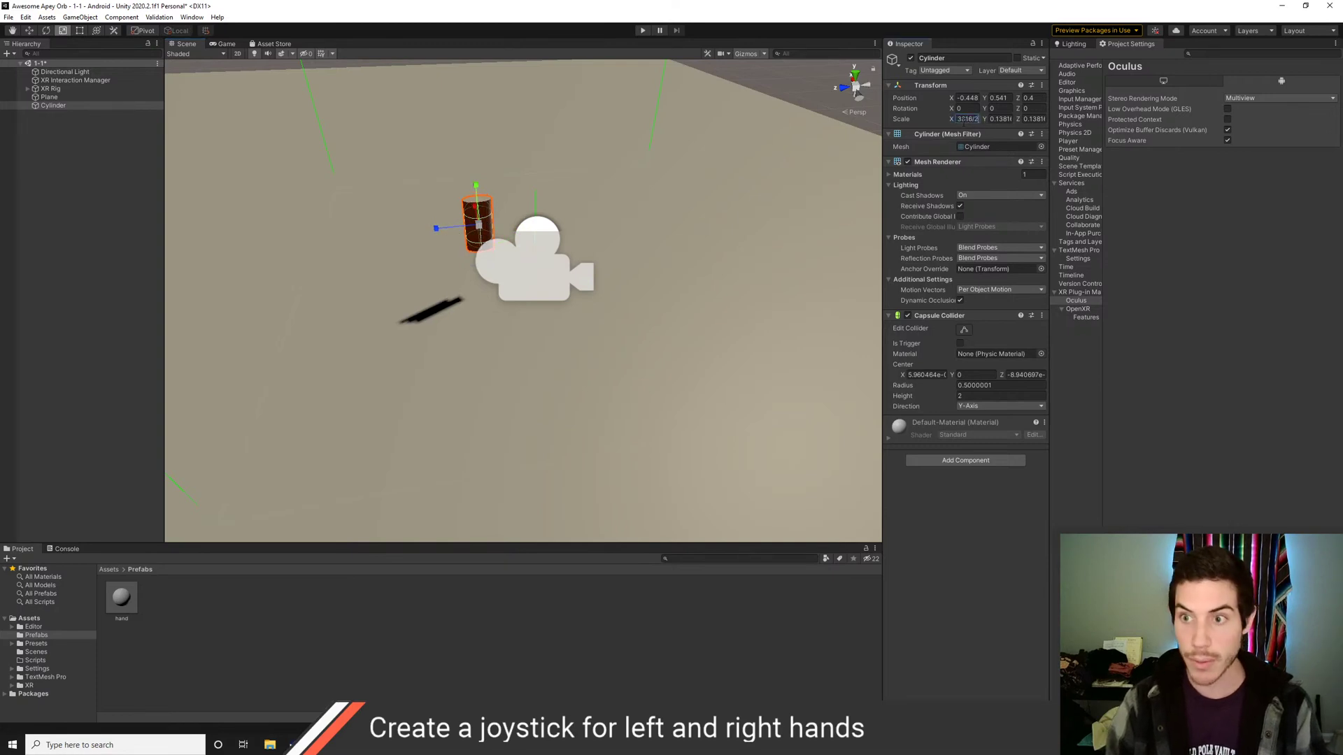
{"action": "key", "text": "Tab"}
{"action": "key", "text": "Home"}
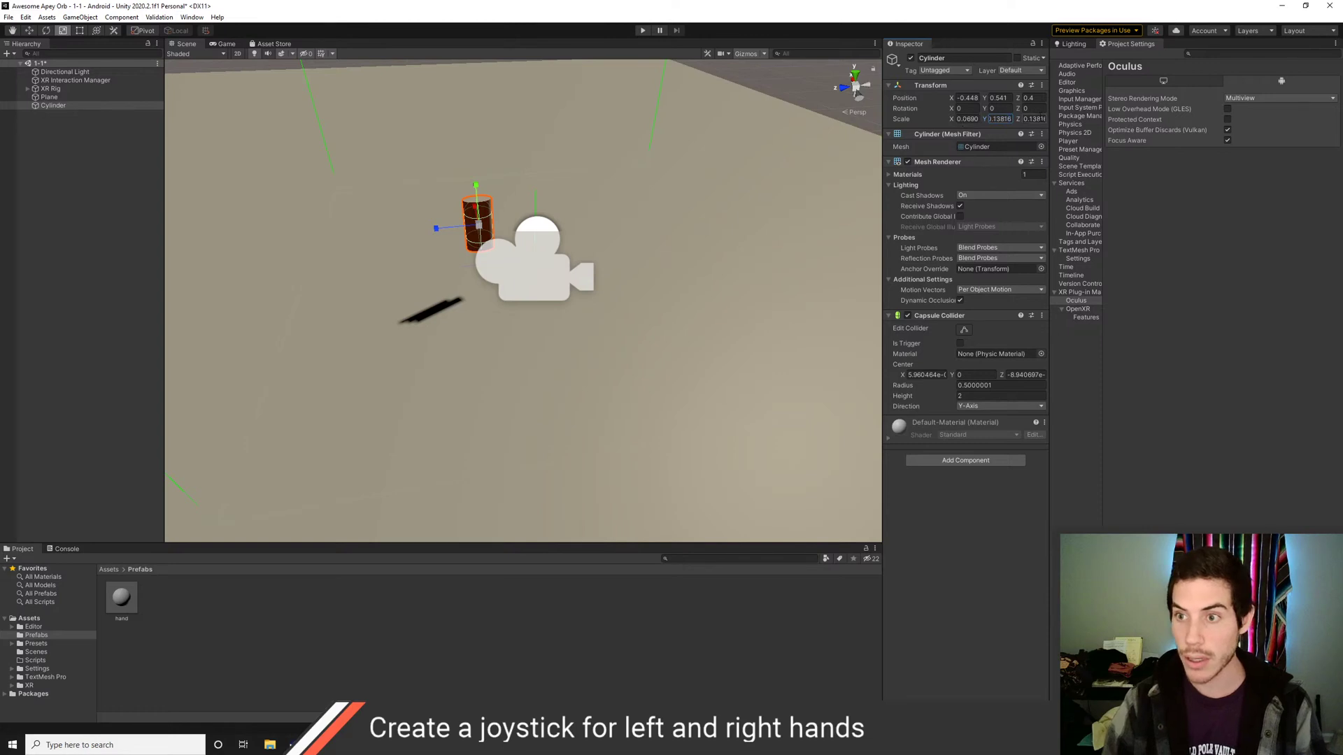
{"action": "key", "text": "Tab"}
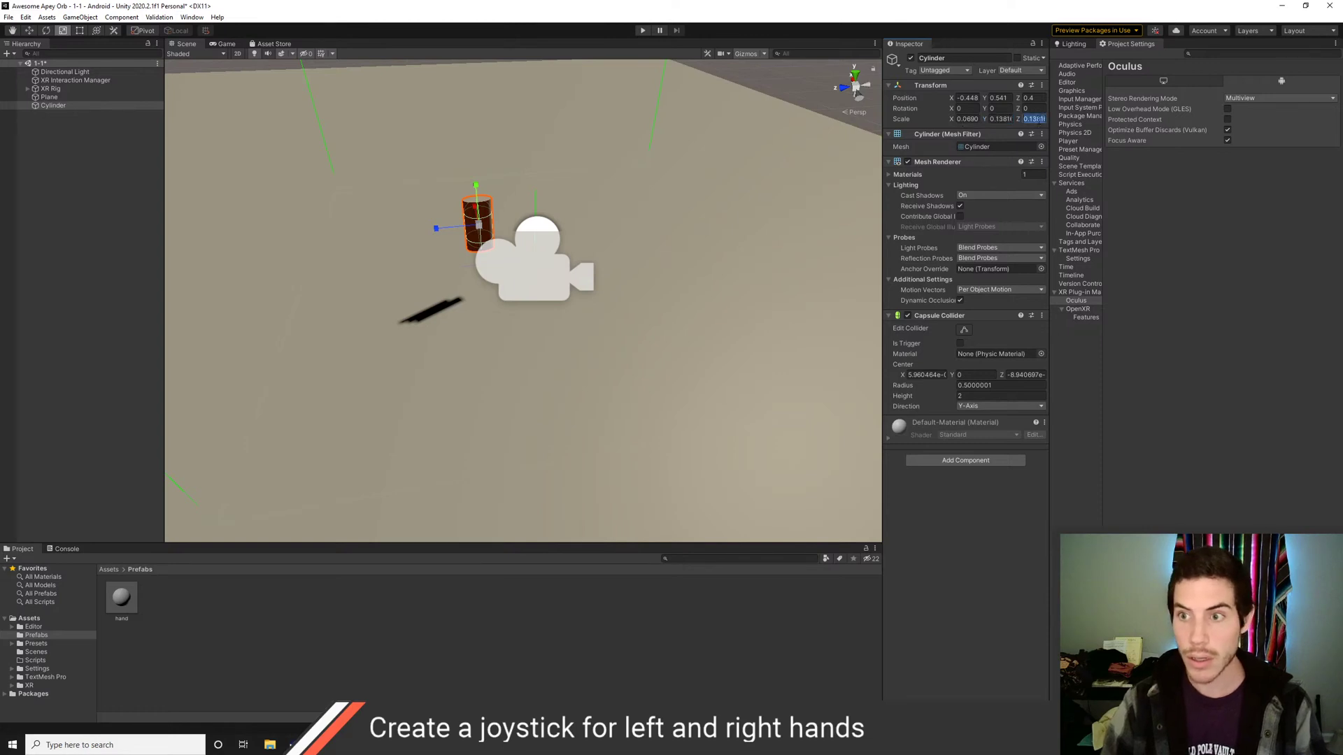
{"action": "key", "text": "Home"}
{"action": "key", "text": "shift+End"}
{"action": "type", "text": "0.069"}
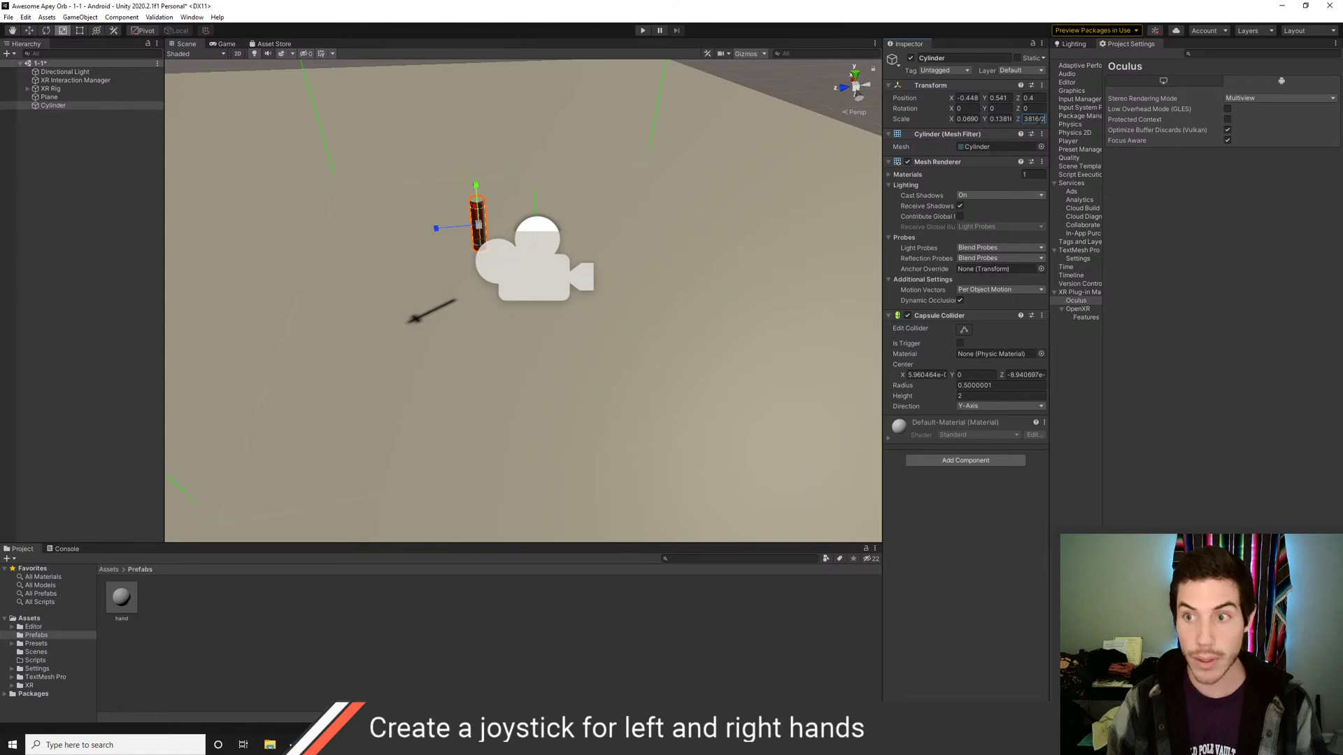
{"action": "key", "text": "Return"}
Add an XR Grab Interactable component to the cylinder
{"action": "left_click_drag", "start_coordinate": [647, 239], "coordinate": [523, 274], "text": "alt"}
{"action": "left_click", "coordinate": [990, 460]}
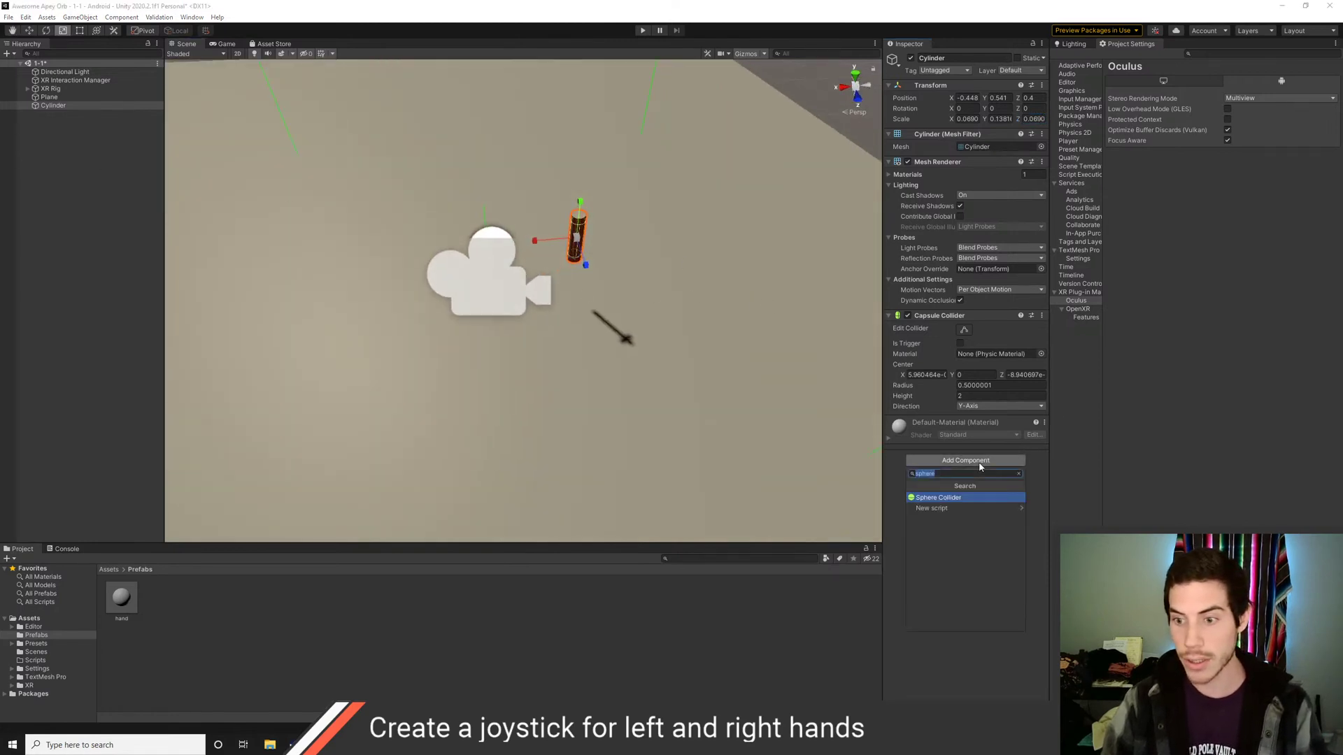
{"action": "type", "text": "inter"}
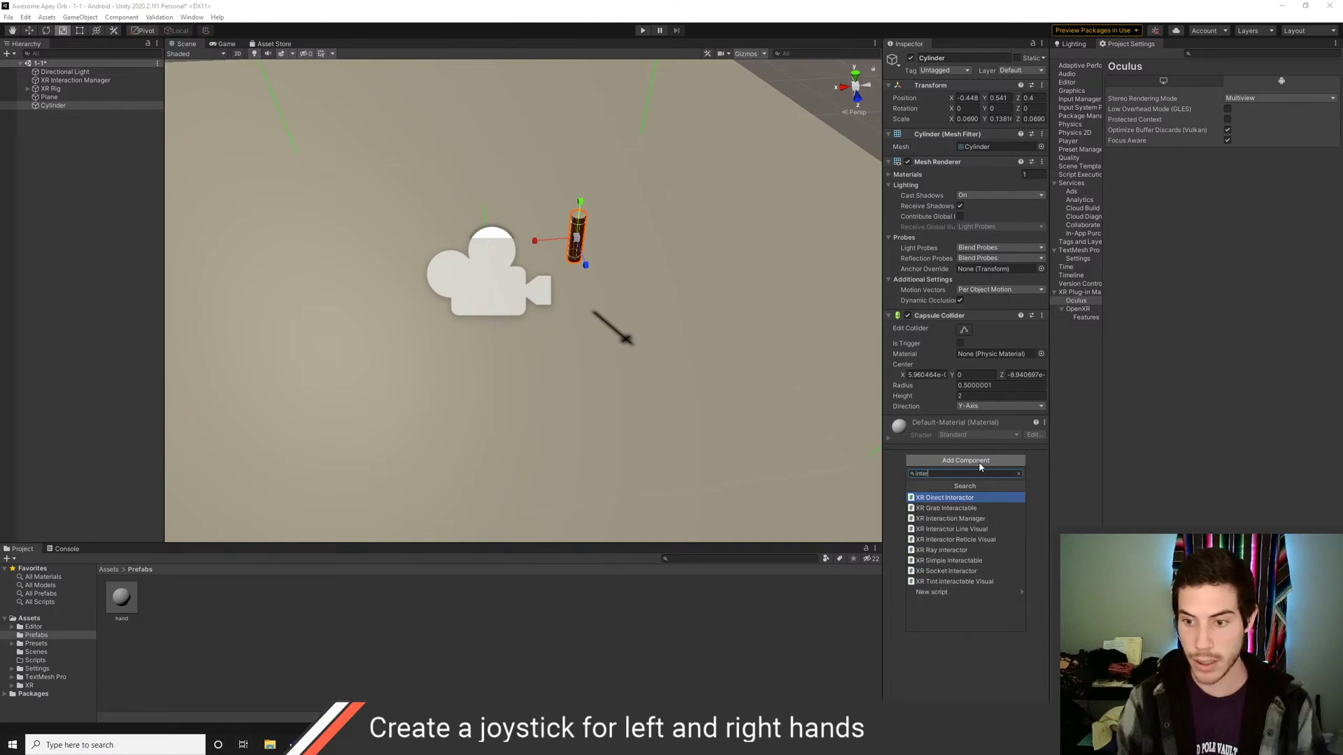
{"action": "key", "text": "Down"}
{"action": "key", "text": "Down"}
{"action": "key", "text": "Up"}
{"action": "key", "text": "Up"}
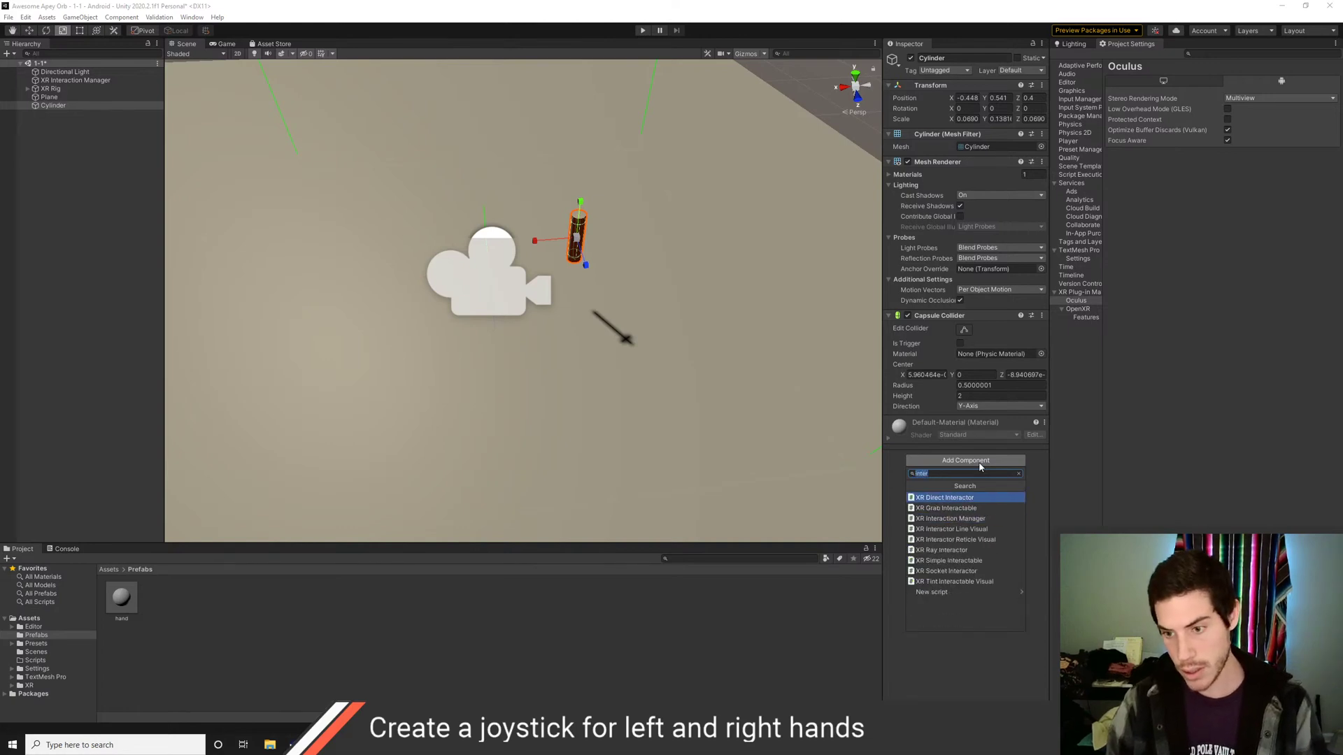
{"action": "key", "text": "Down"}
{"action": "key", "text": "Up"}
{"action": "key", "text": "Down"}
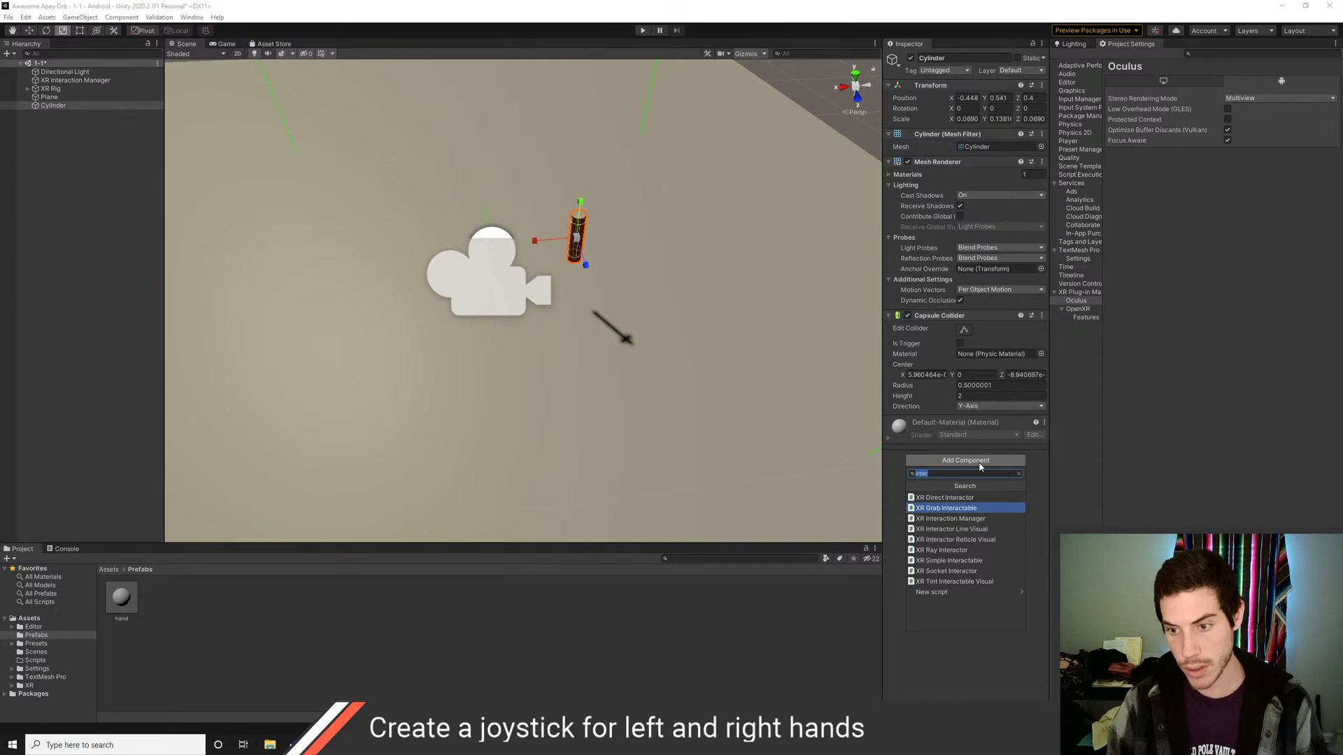
{"action": "key", "text": "Return"}
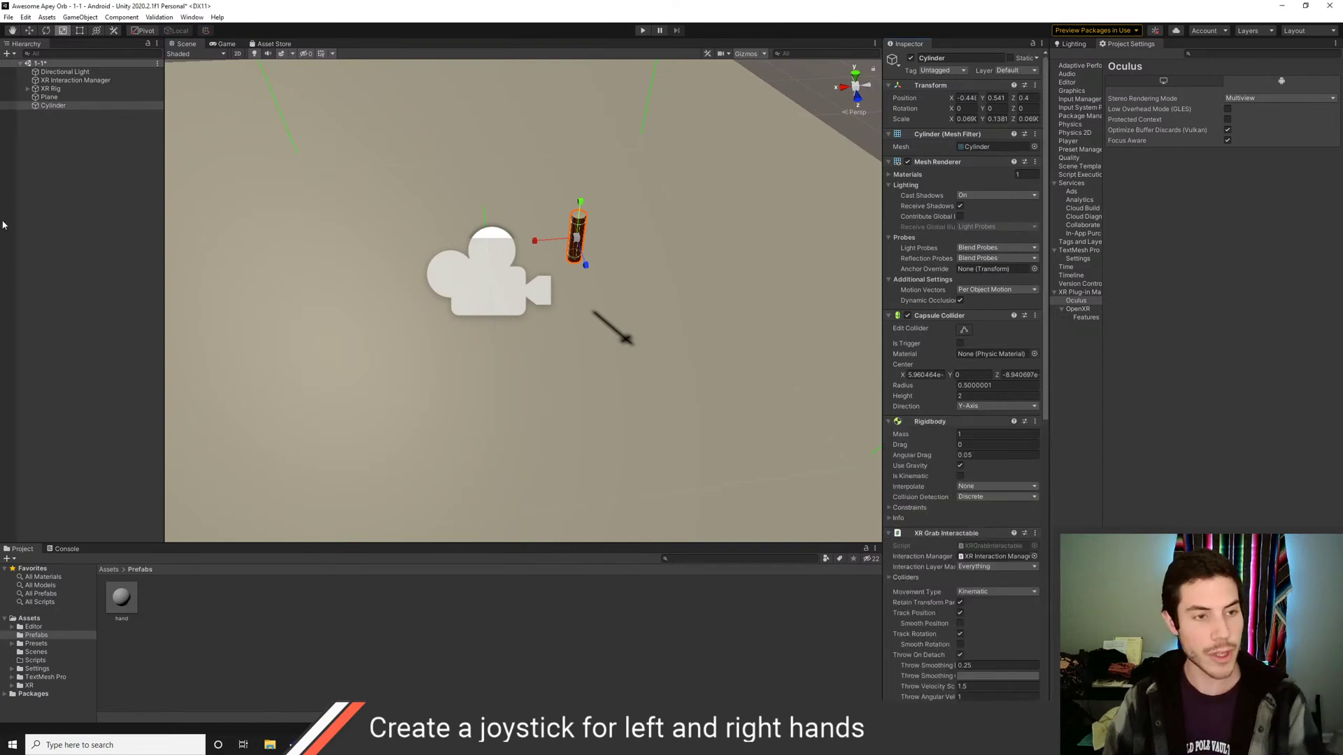
Inspect the components of the LeftHand Controller under the XR Rig's Camera Offset
{"action": "left_click", "coordinate": [27, 89]}
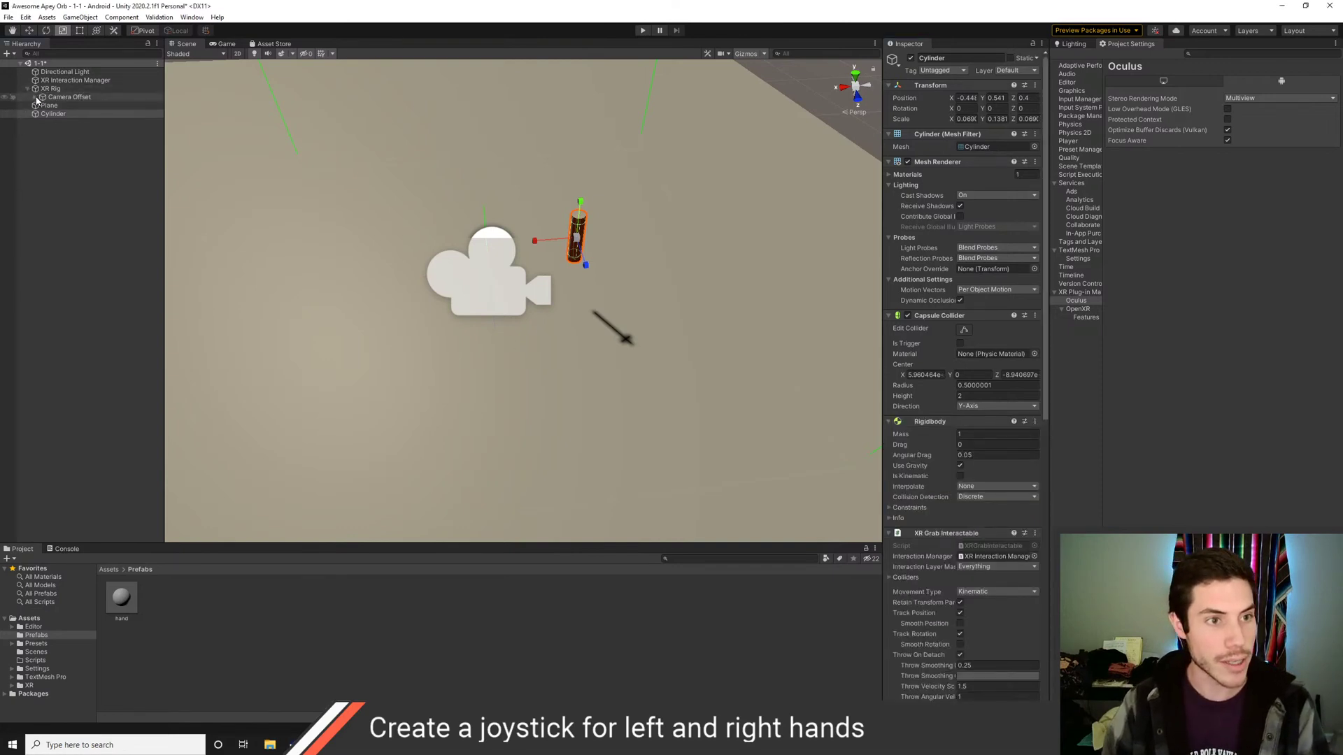
{"action": "left_click", "coordinate": [35, 97]}
{"action": "left_click", "coordinate": [75, 114]}
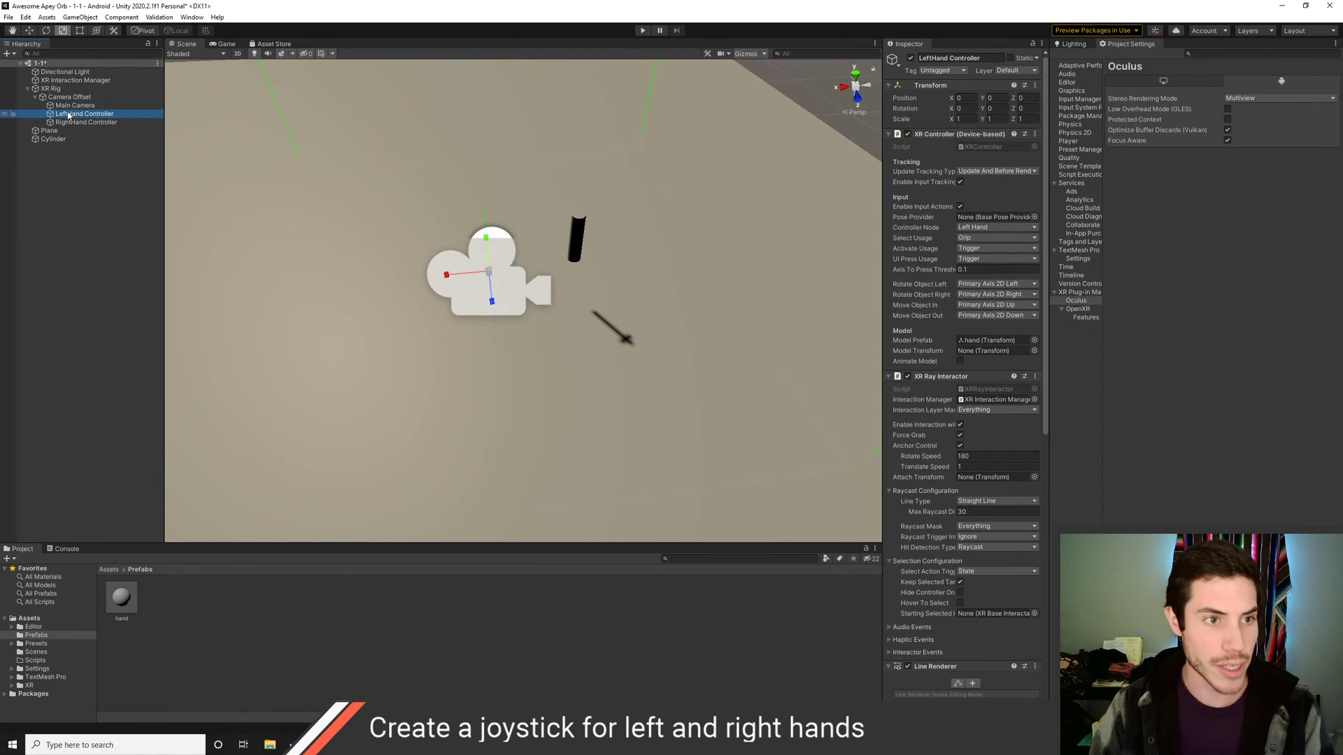
Look up the XR Interaction Toolkit package in the Package Manager and close it again
{"action": "left_click", "coordinate": [198, 17]}
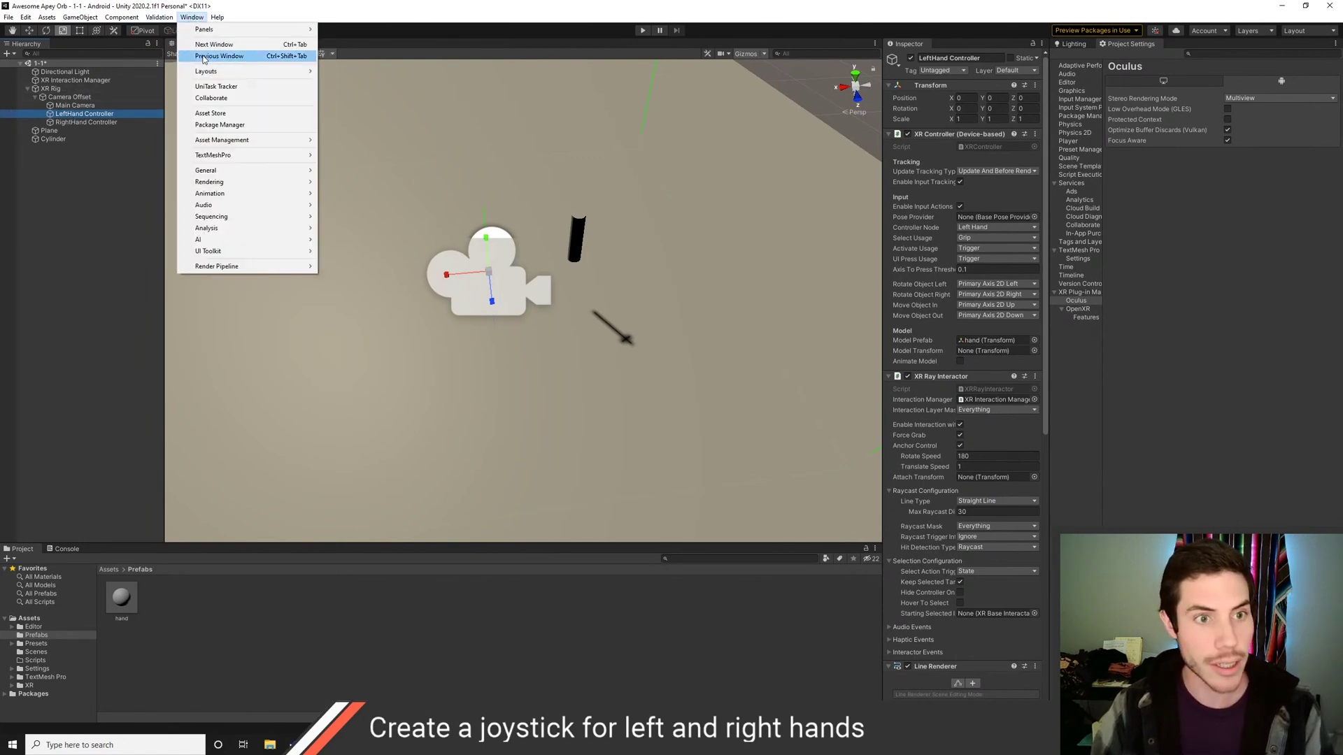
{"action": "left_click", "coordinate": [210, 125]}
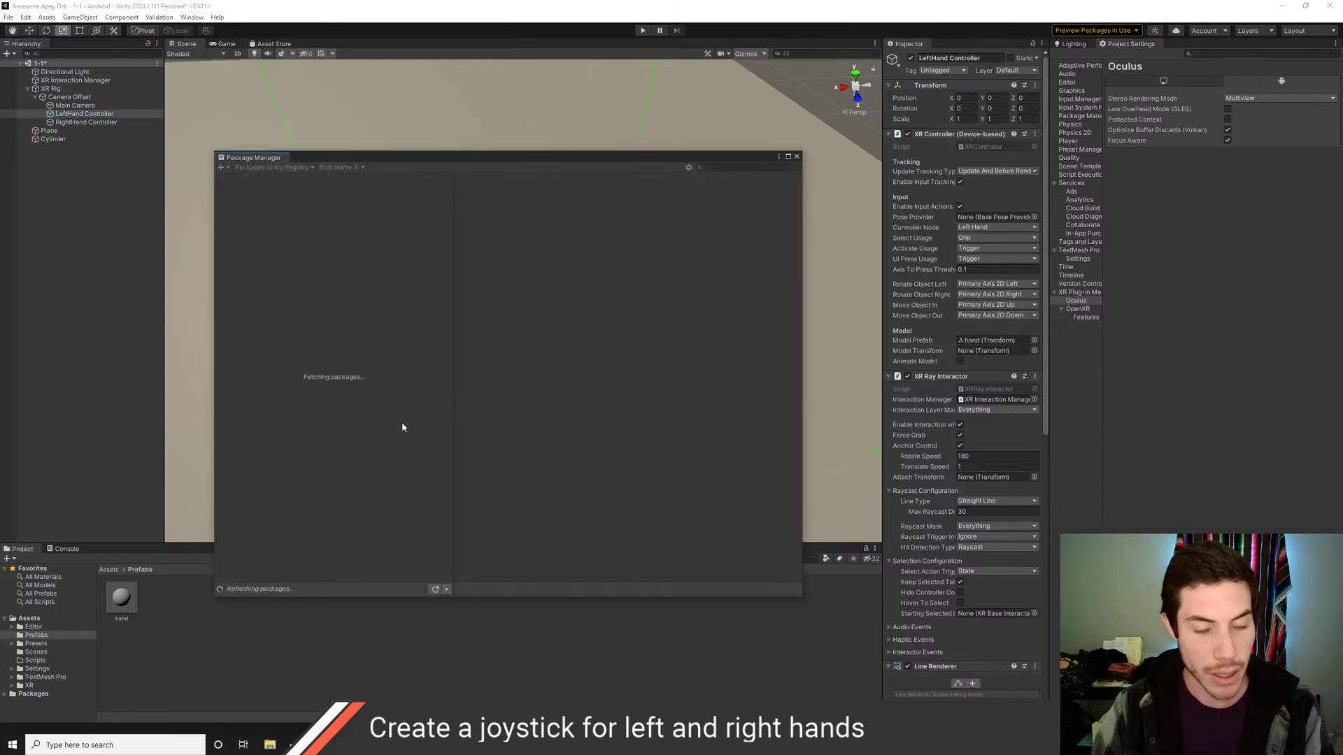
{"action": "left_click_drag", "start_coordinate": [350, 156], "coordinate": [367, 108]}
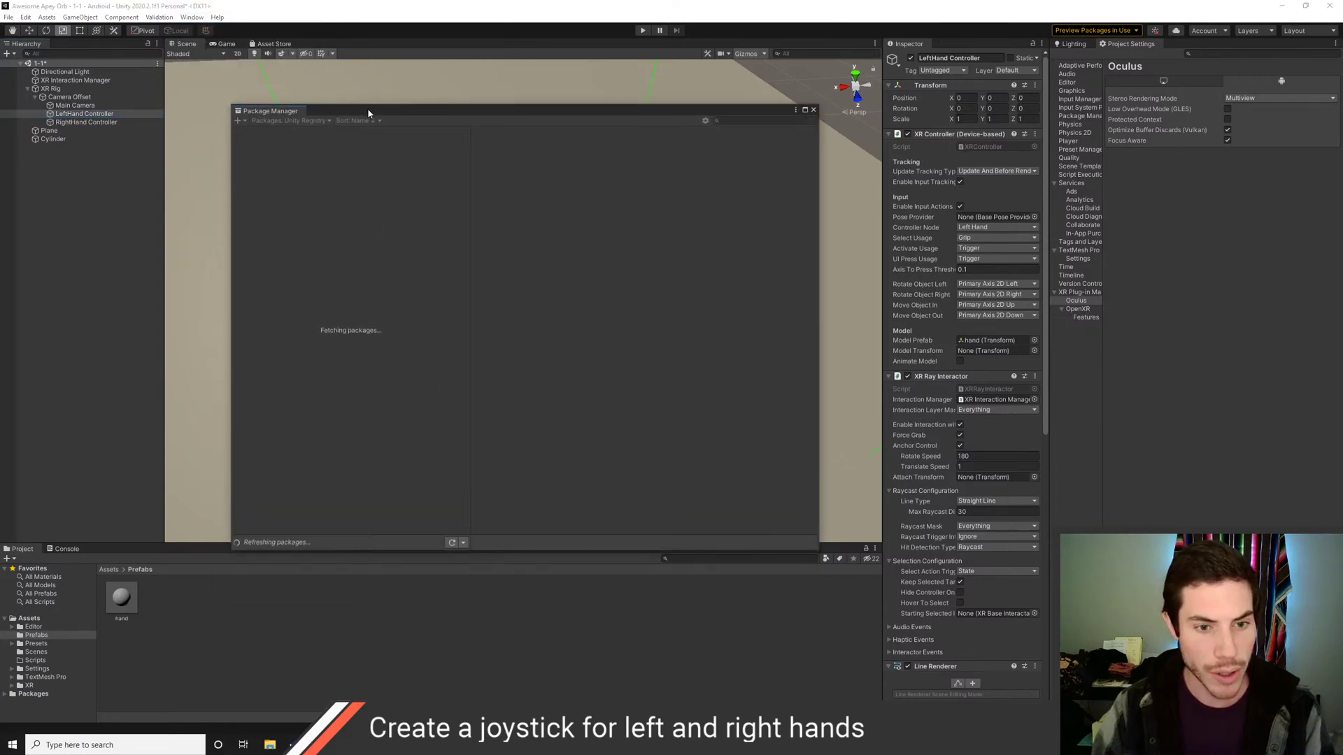
{"action": "scroll", "coordinate": [371, 391], "scroll_direction": "down", "scroll_amount": 15}
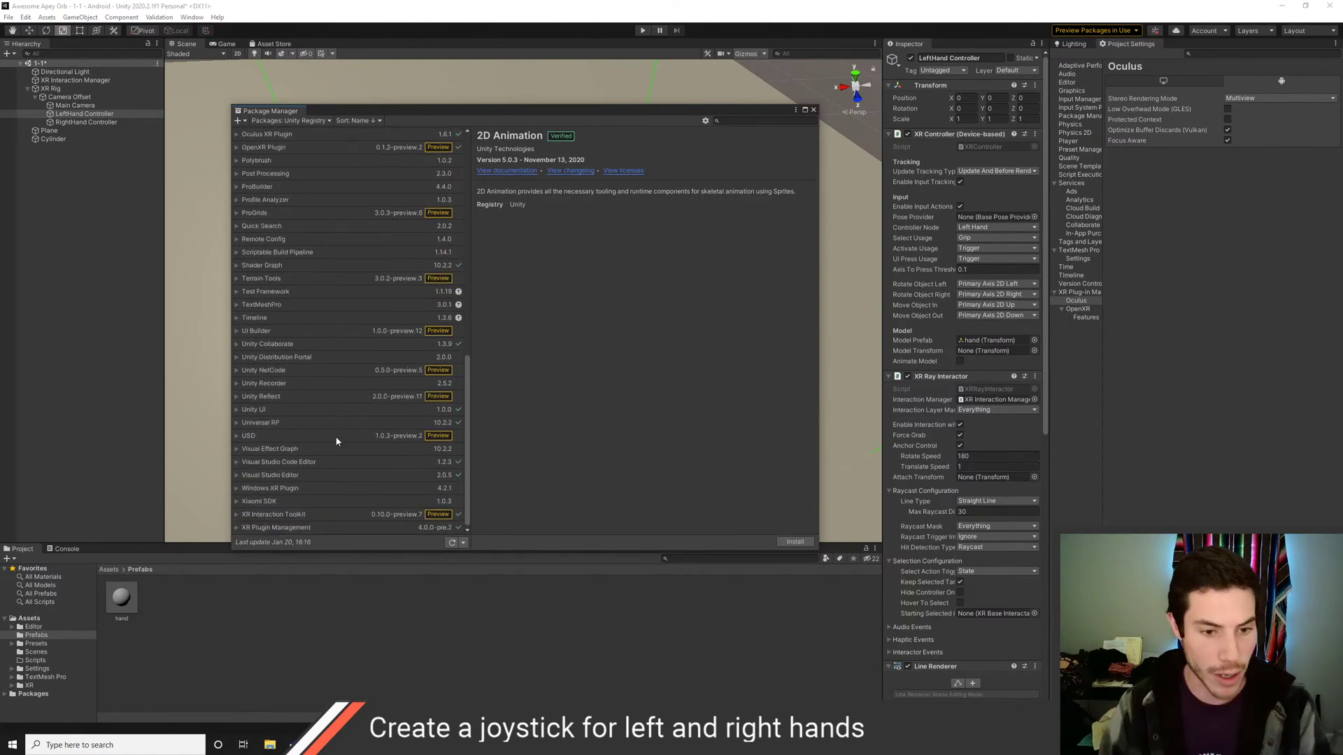
{"action": "left_click", "coordinate": [266, 516]}
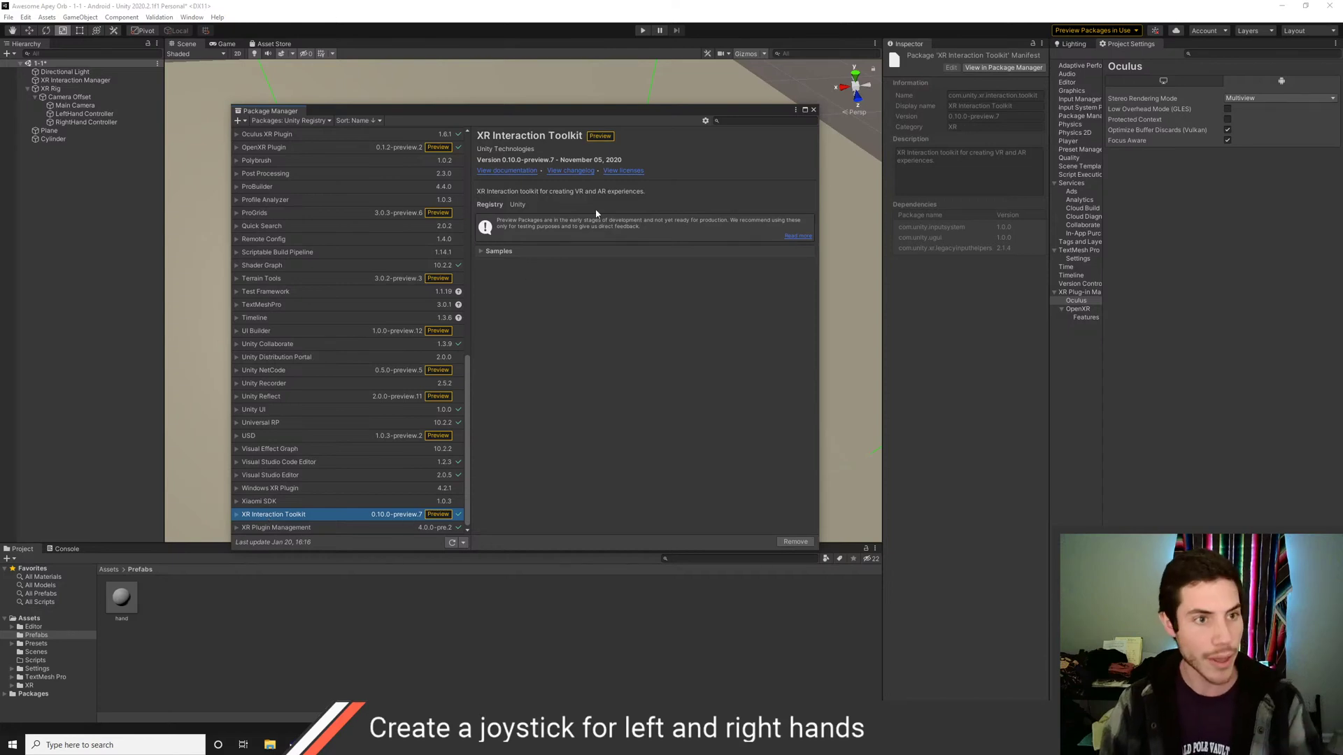
{"action": "left_click", "coordinate": [813, 109]}
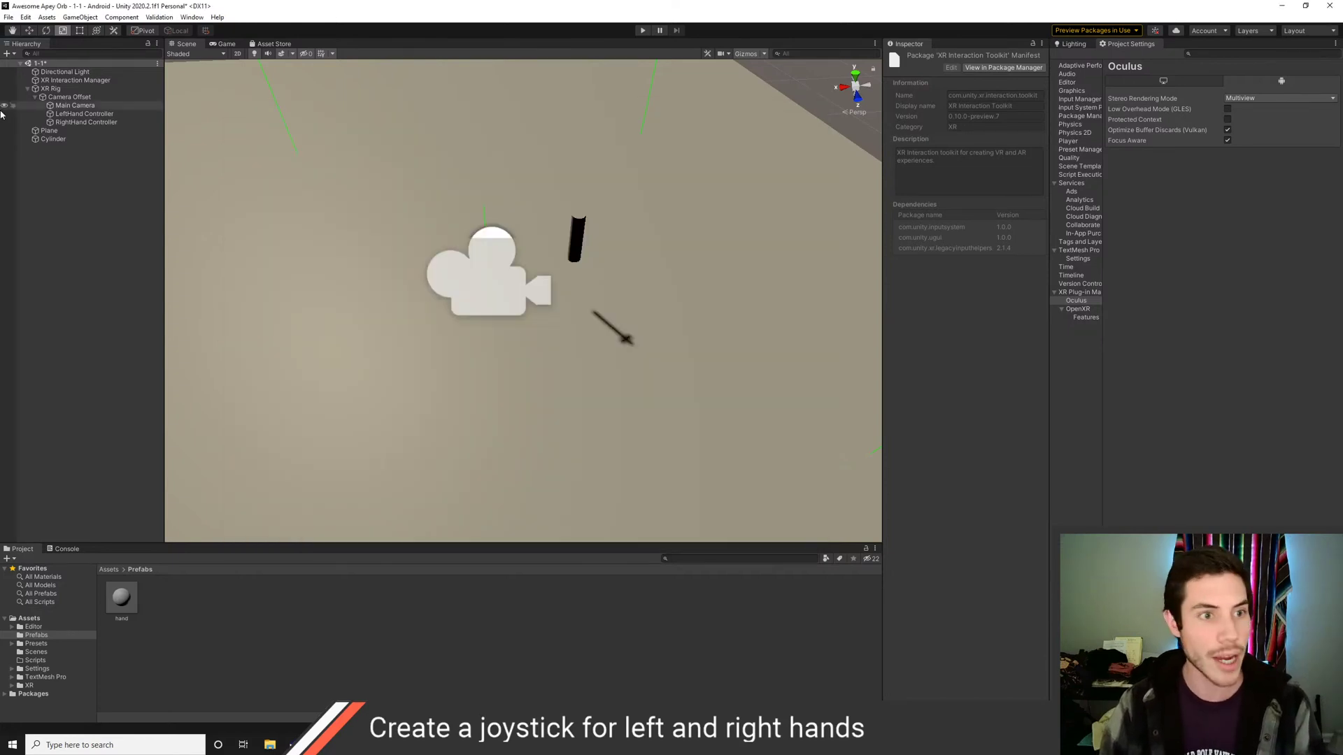
Compare the interactor and collider components of the LeftHand and RightHand Controllers
{"action": "left_click", "coordinate": [73, 90]}
{"action": "left_click", "coordinate": [78, 113]}
{"action": "left_click", "coordinate": [81, 122]}
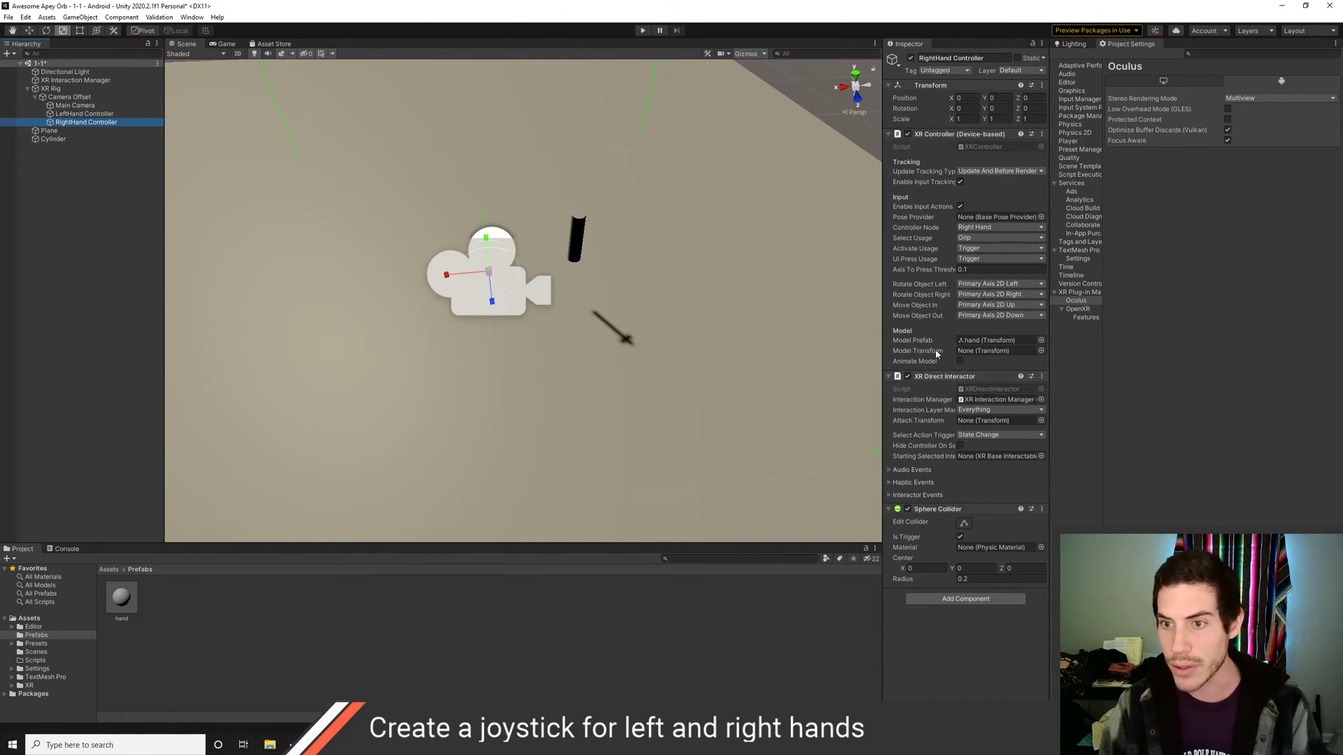
{"action": "left_click", "coordinate": [84, 113]}
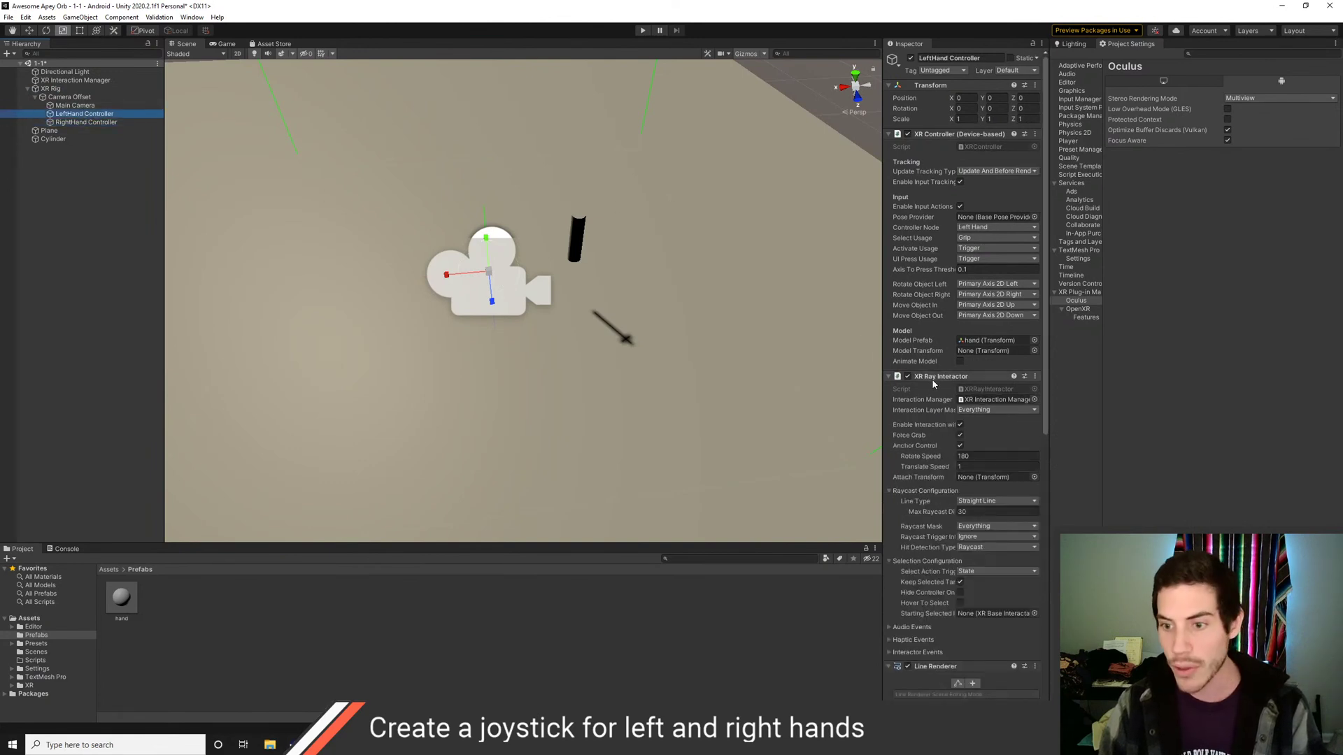
{"action": "left_click", "coordinate": [77, 123]}
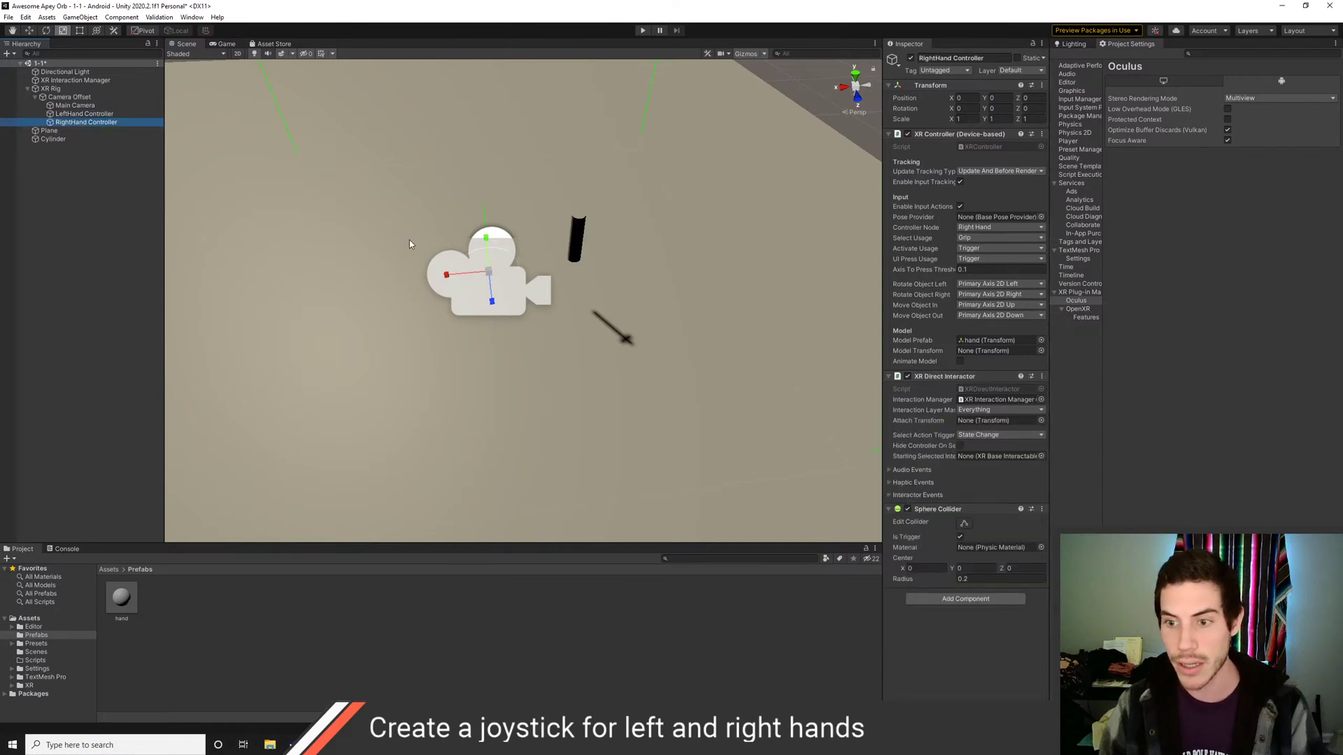
{"action": "left_click", "coordinate": [959, 536]}
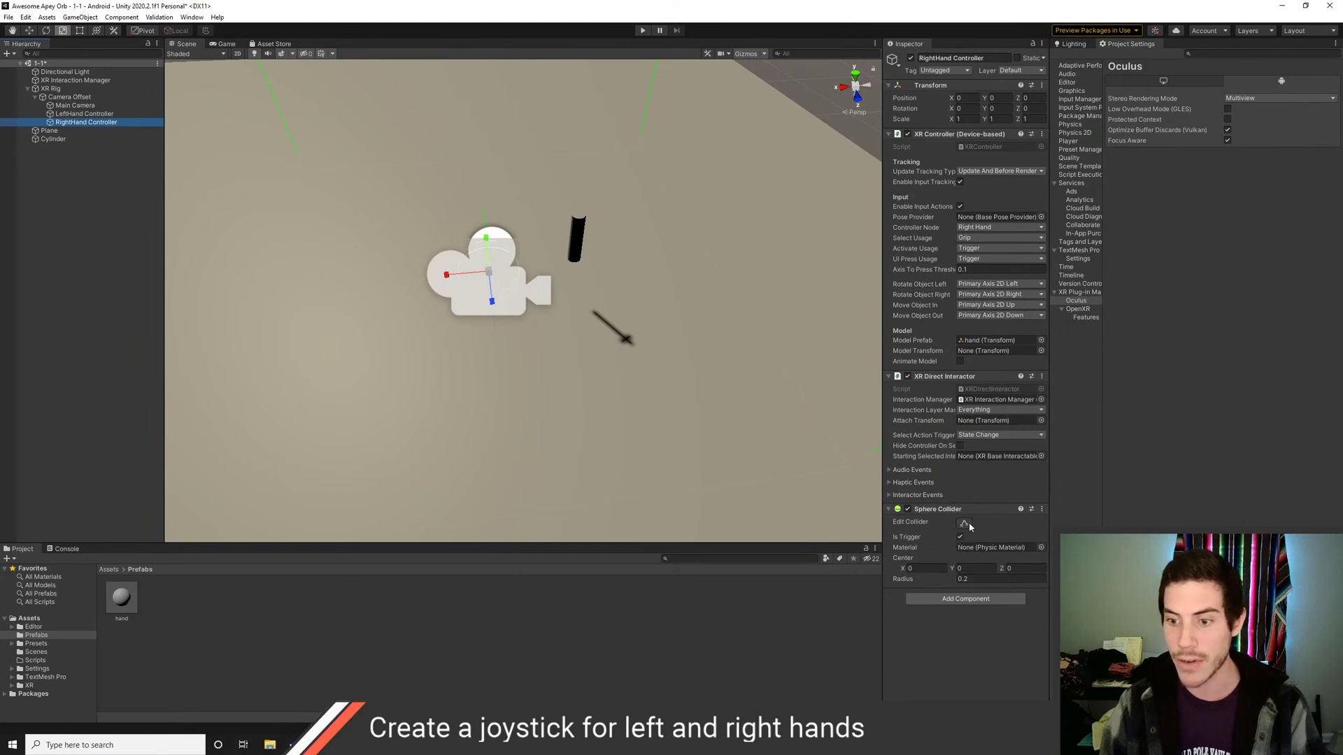
Remove the XR Interactor Line Visual, Line Renderer and XR Ray Interactor components from the LeftHand Controller
{"action": "left_click", "coordinate": [83, 114]}
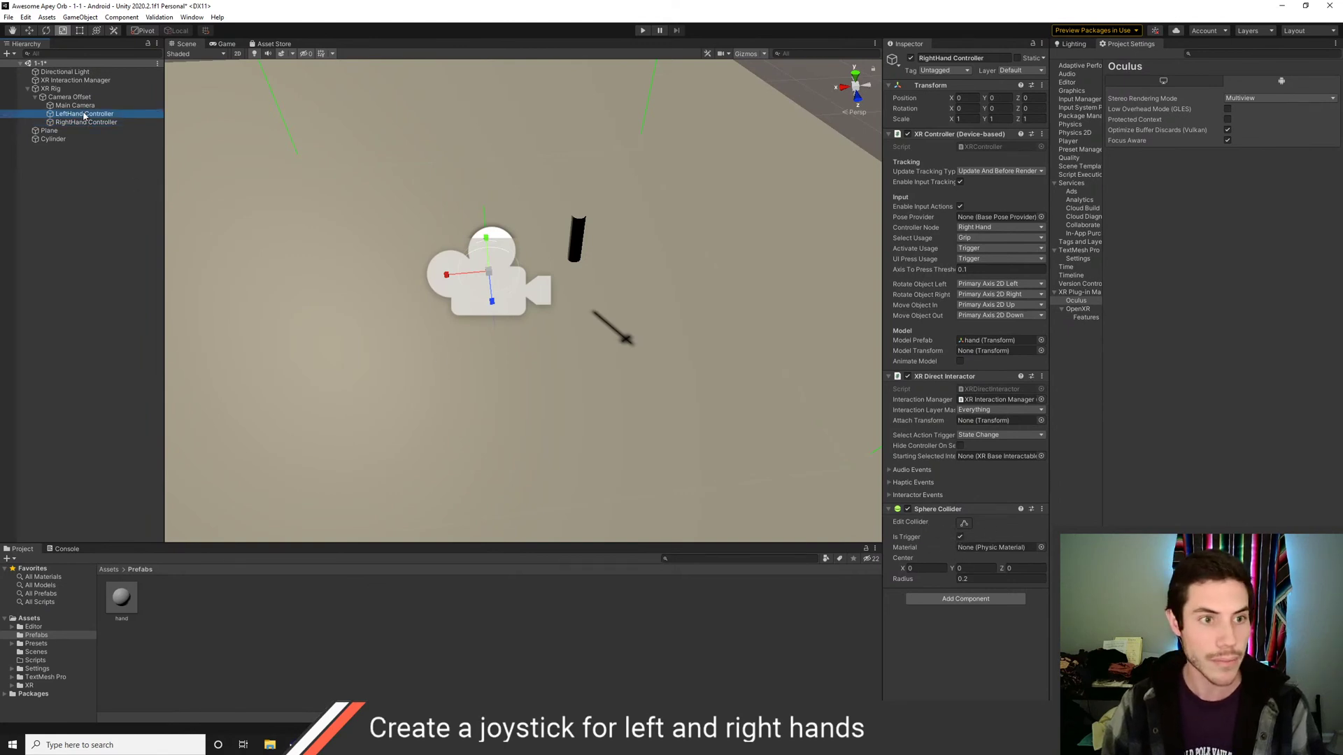
{"action": "scroll", "coordinate": [977, 437], "scroll_direction": "down", "scroll_amount": 10}
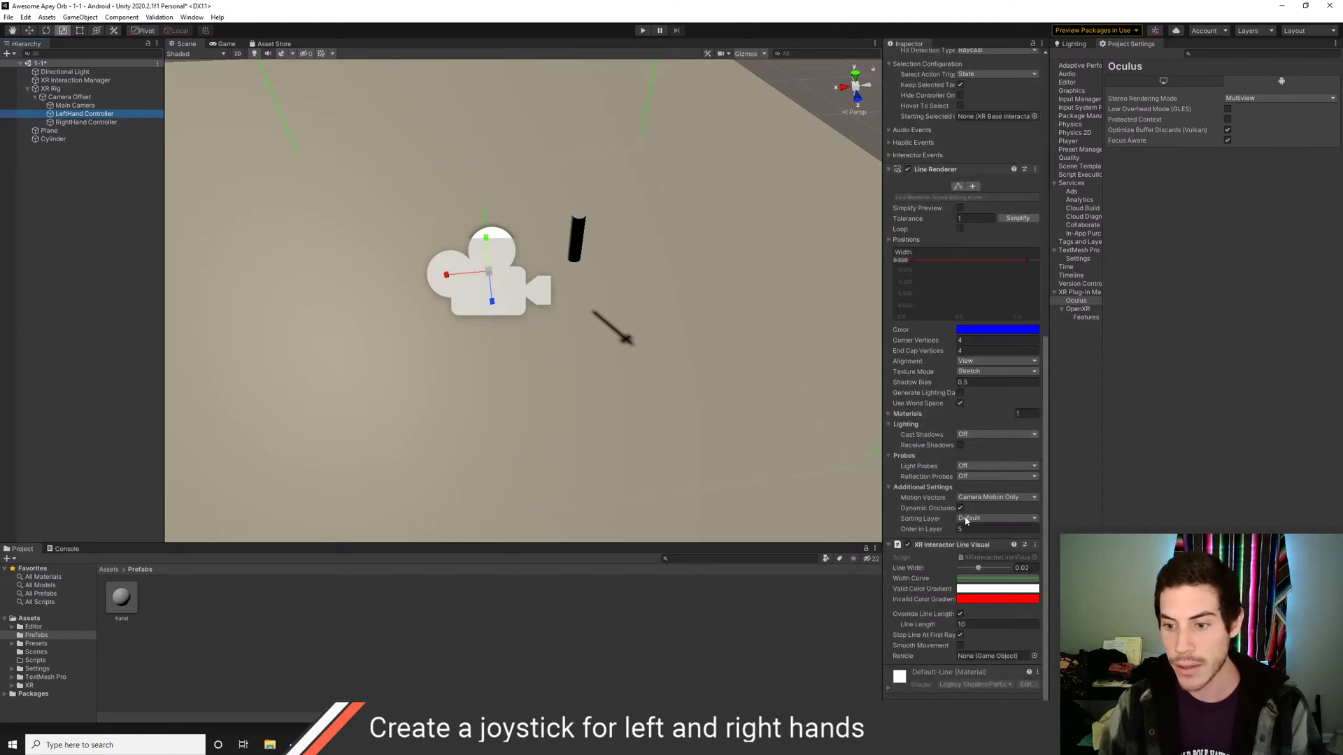
{"action": "right_click", "coordinate": [961, 546]}
{"action": "scroll", "coordinate": [951, 510], "scroll_direction": "up", "scroll_amount": 5}
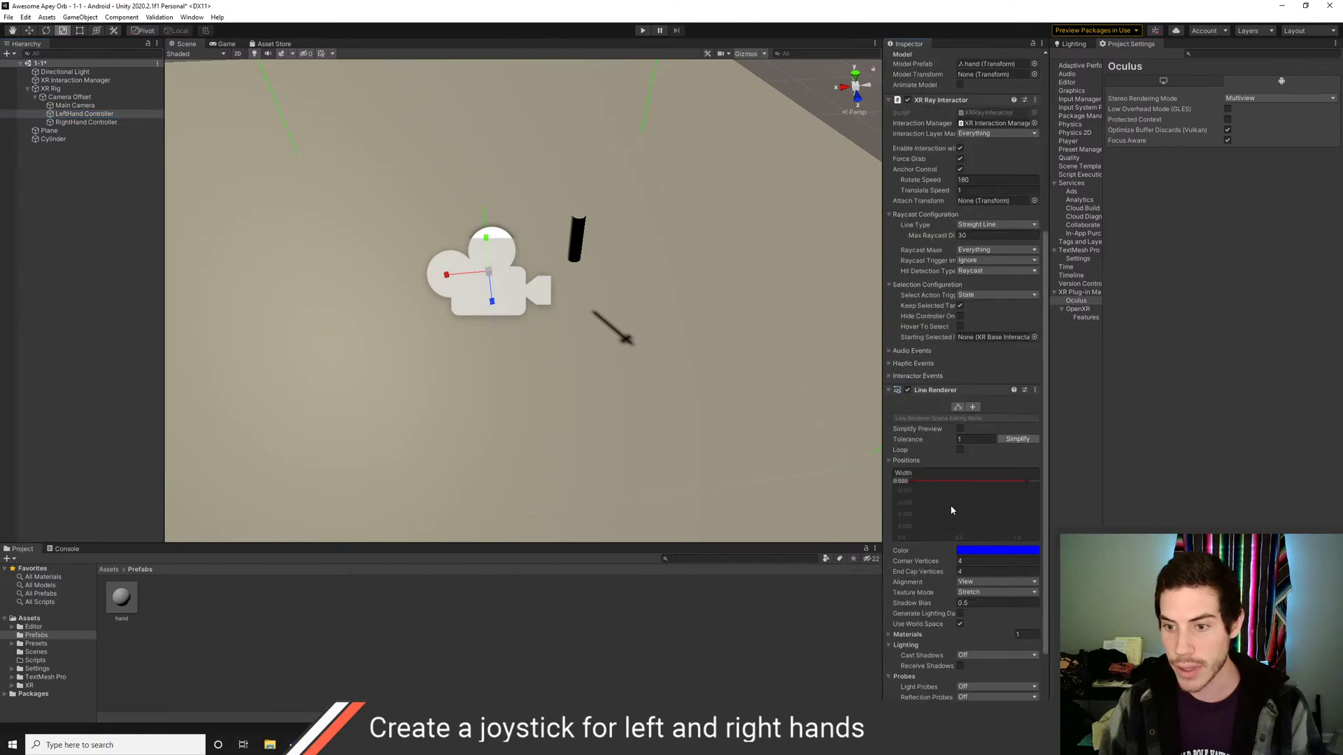
{"action": "right_click", "coordinate": [925, 389]}
{"action": "left_click", "coordinate": [955, 411]}
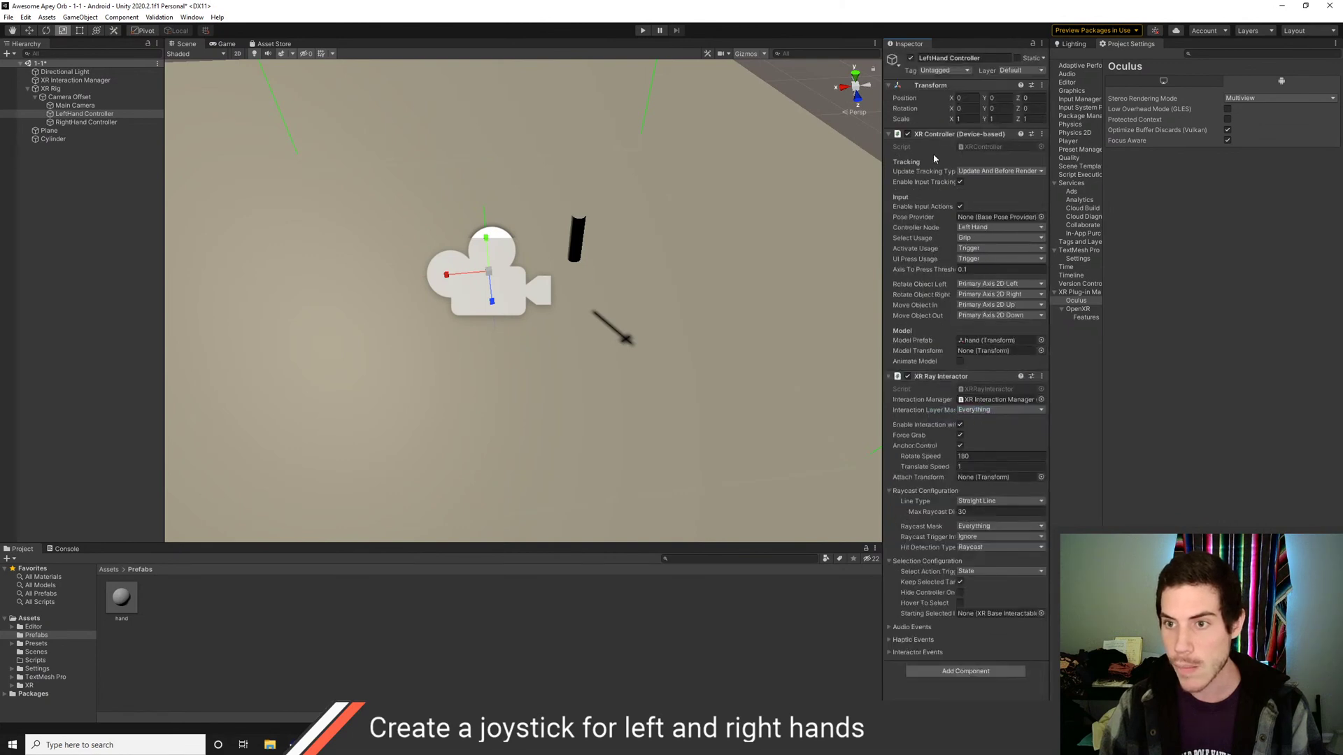
{"action": "right_click", "coordinate": [940, 377]}
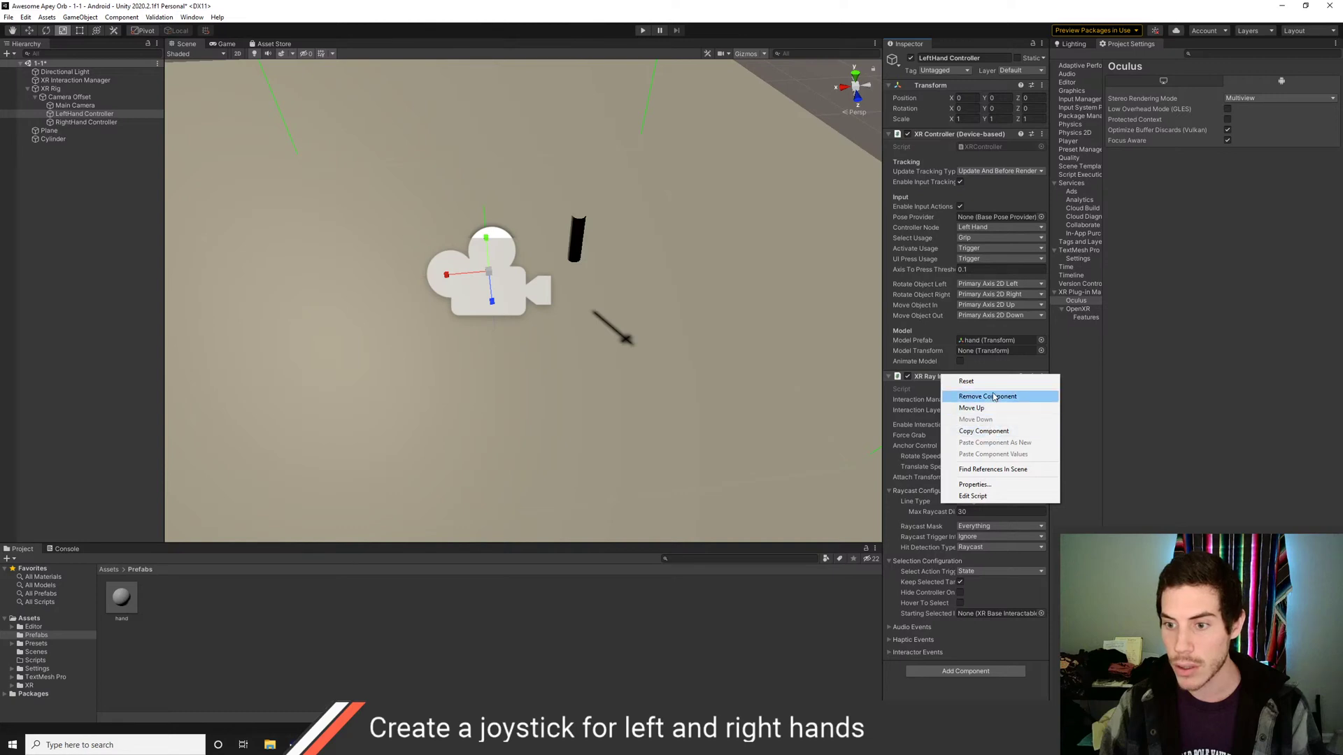
{"action": "left_click", "coordinate": [993, 403]}
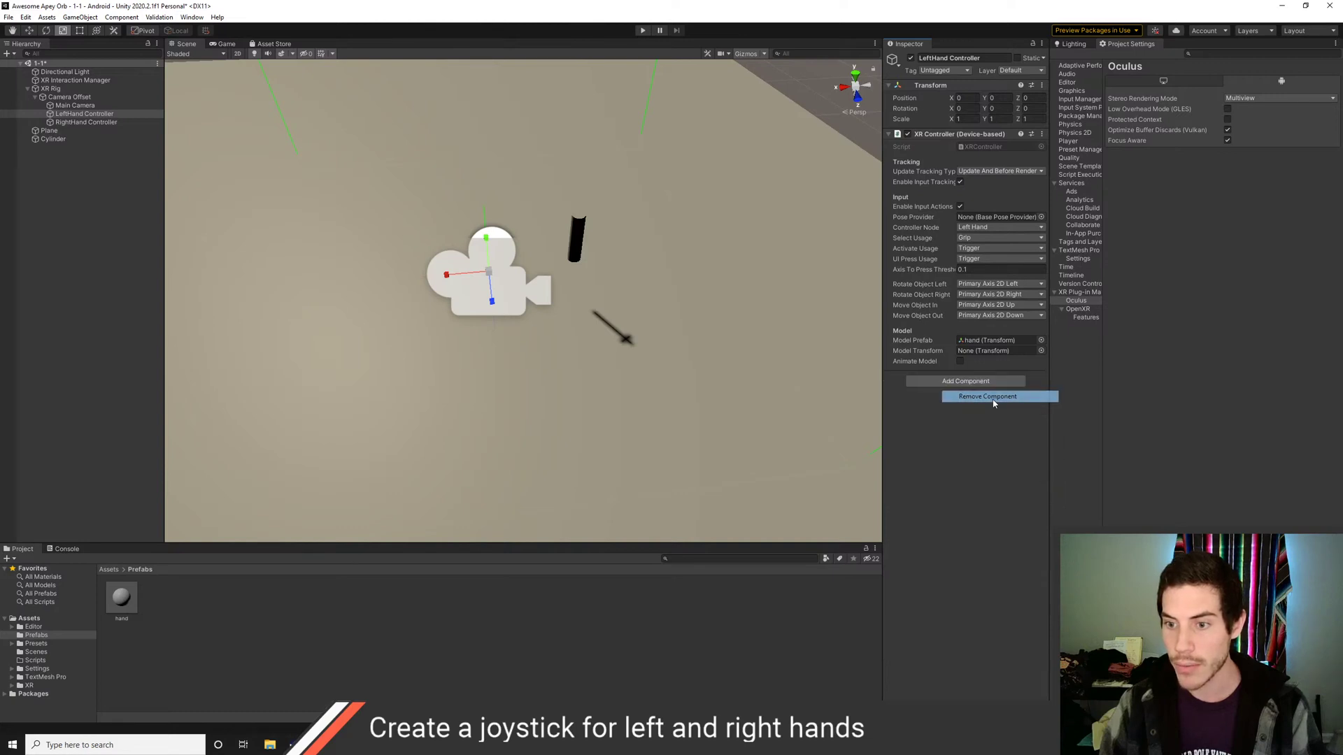
Add an XR Direct Interactor component to the LeftHand Controller
{"action": "left_click", "coordinate": [958, 383]}
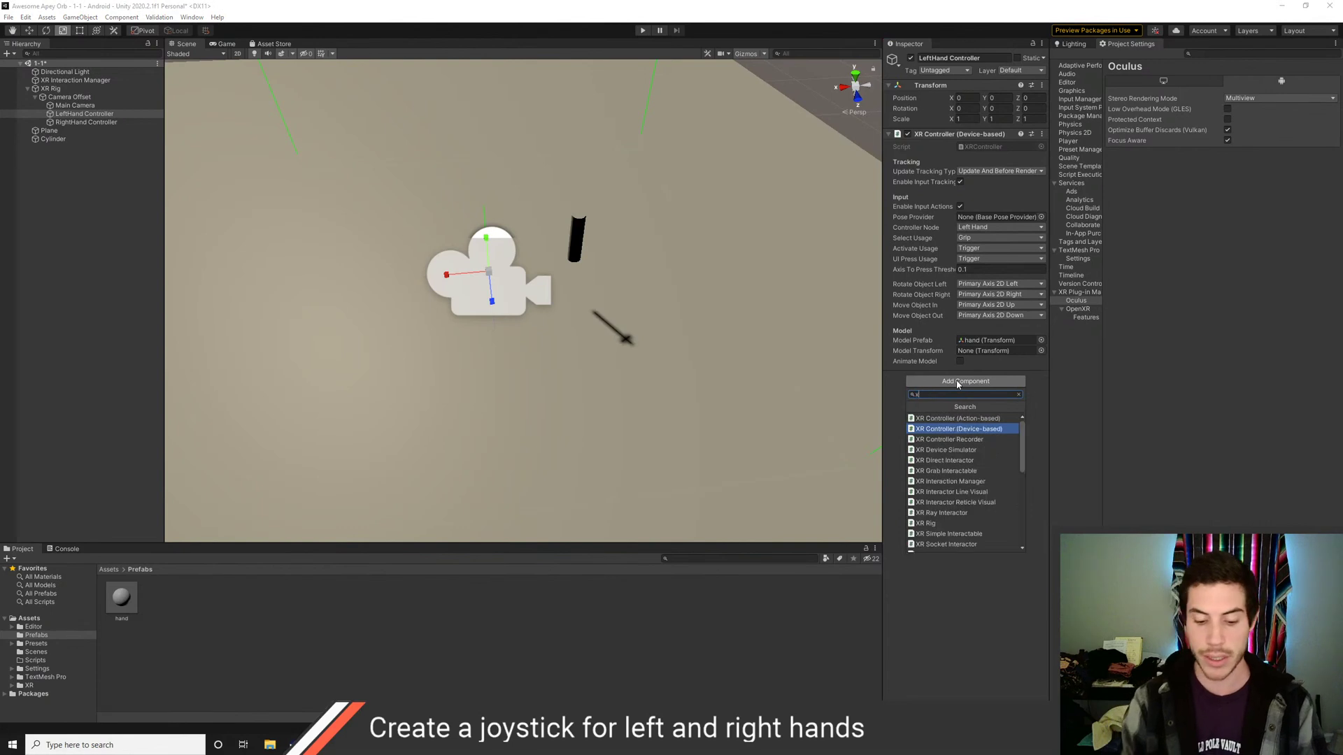
{"action": "type", "text": "xr dir"}
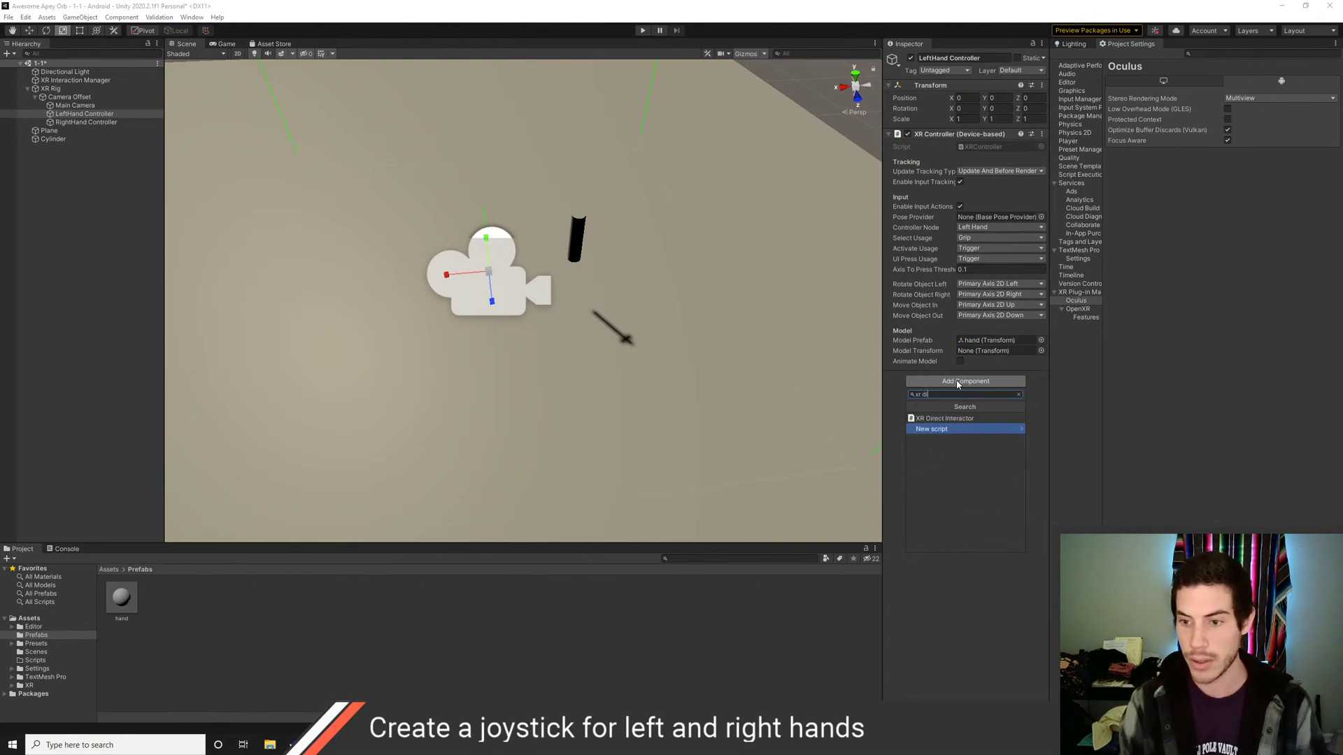
{"action": "key", "text": "Up"}
{"action": "key", "text": "Return"}
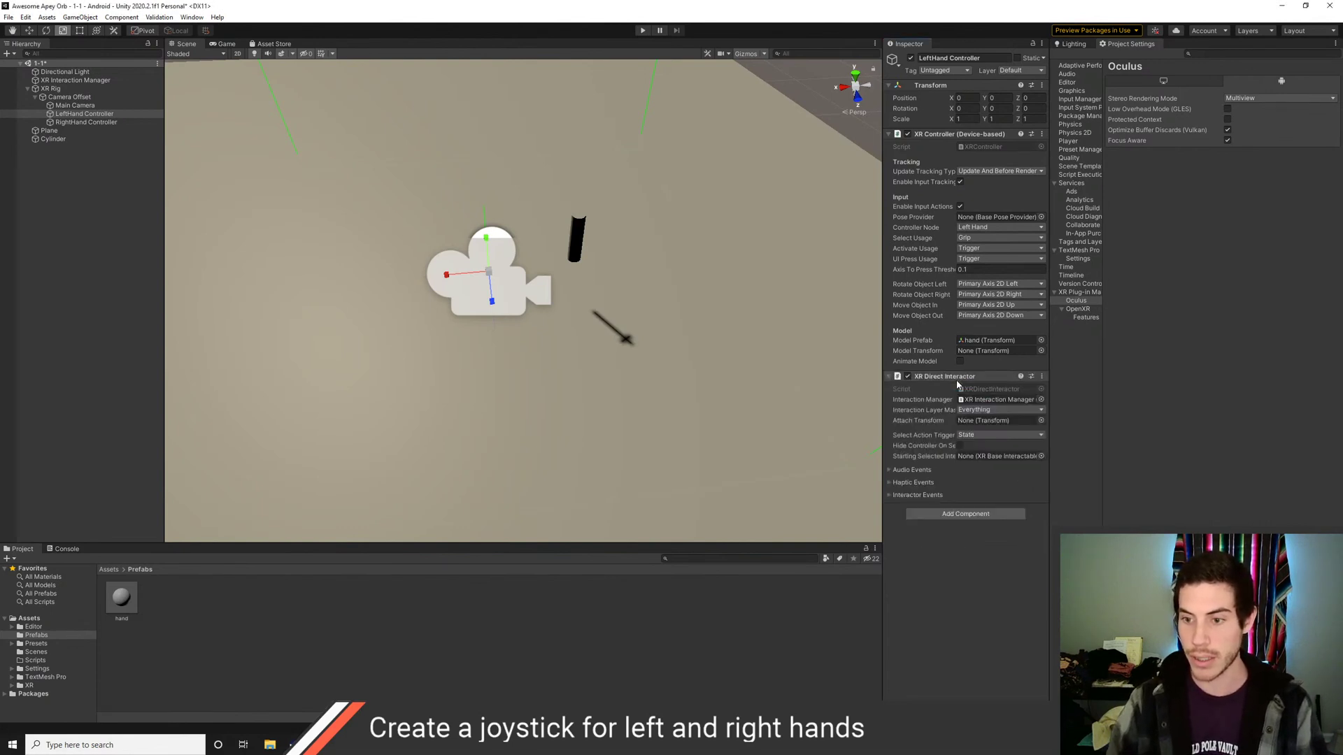
Add a Sphere Collider to the LeftHand Controller with a radius of 0.2 and make it a trigger
{"action": "left_click", "coordinate": [966, 514]}
{"action": "type", "text": "sphere"}
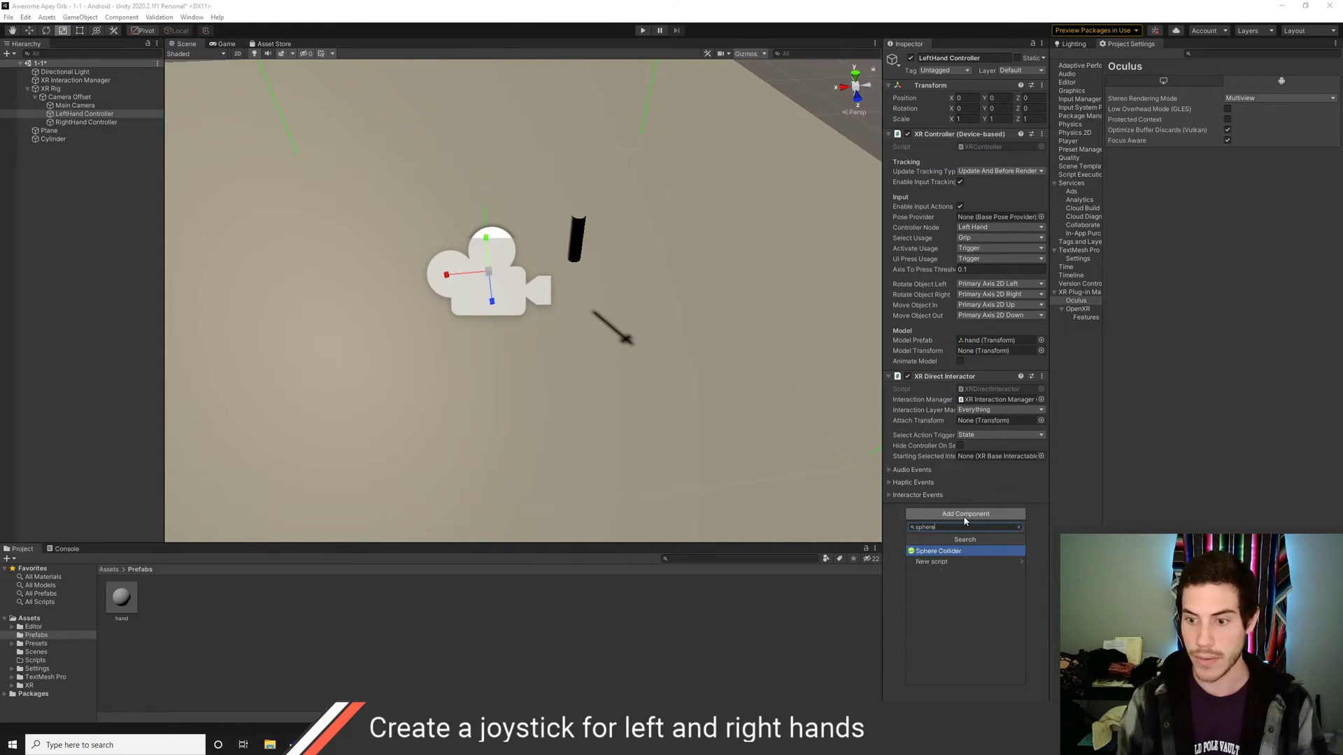
{"action": "key", "text": "Return"}
{"action": "left_click", "coordinate": [977, 579]}
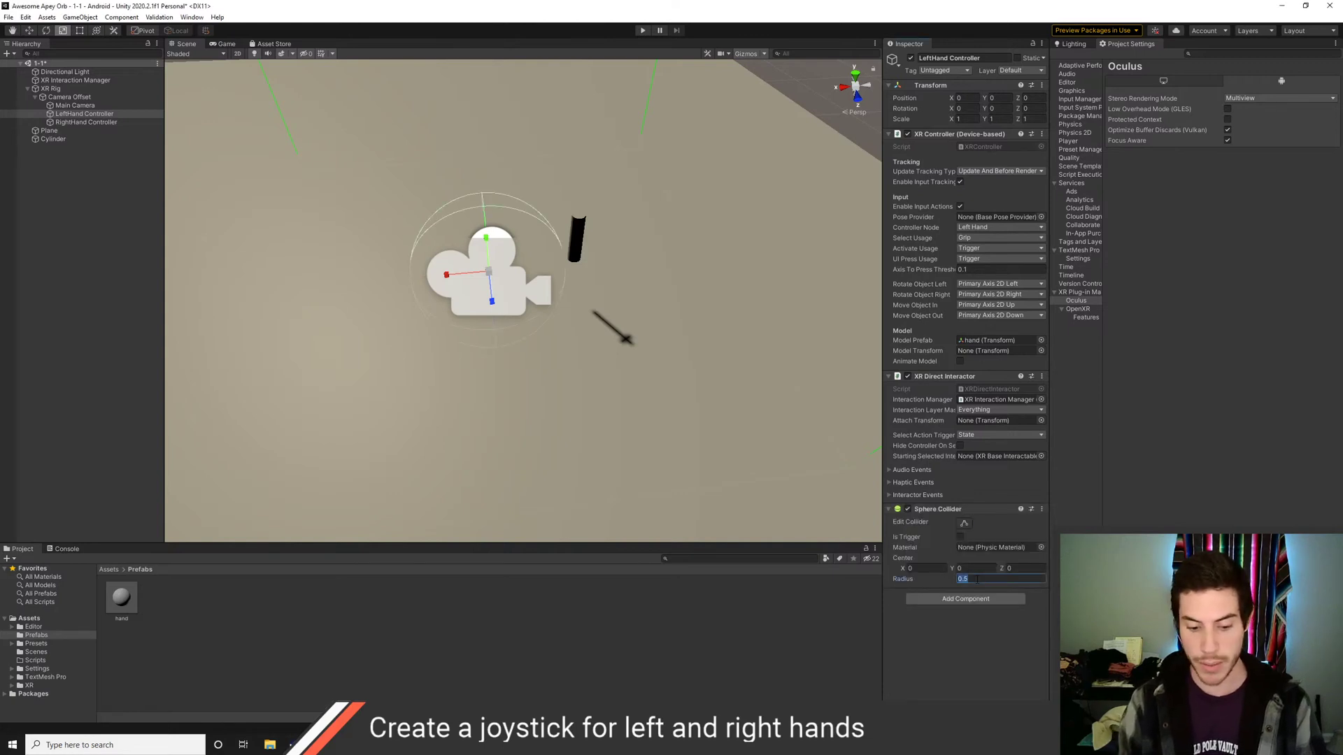
{"action": "type", "text": ".2"}
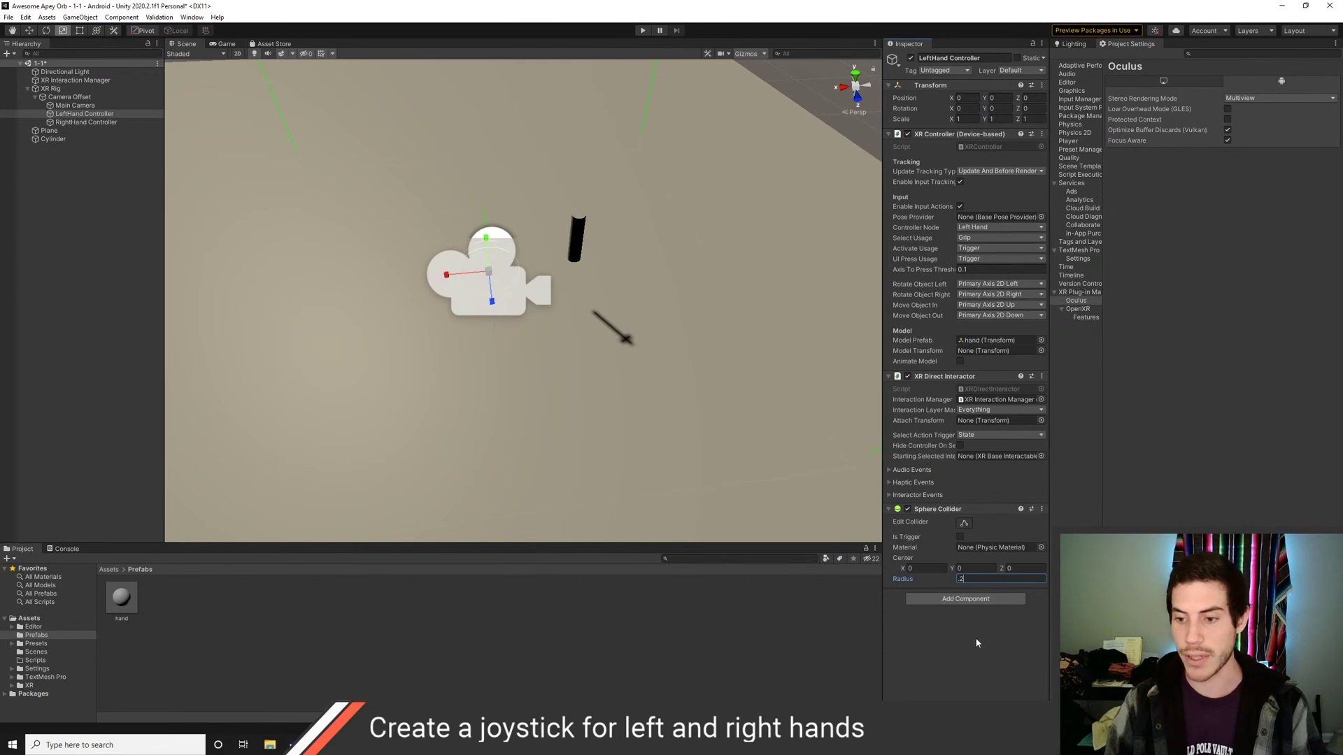
{"action": "left_click", "coordinate": [977, 641]}
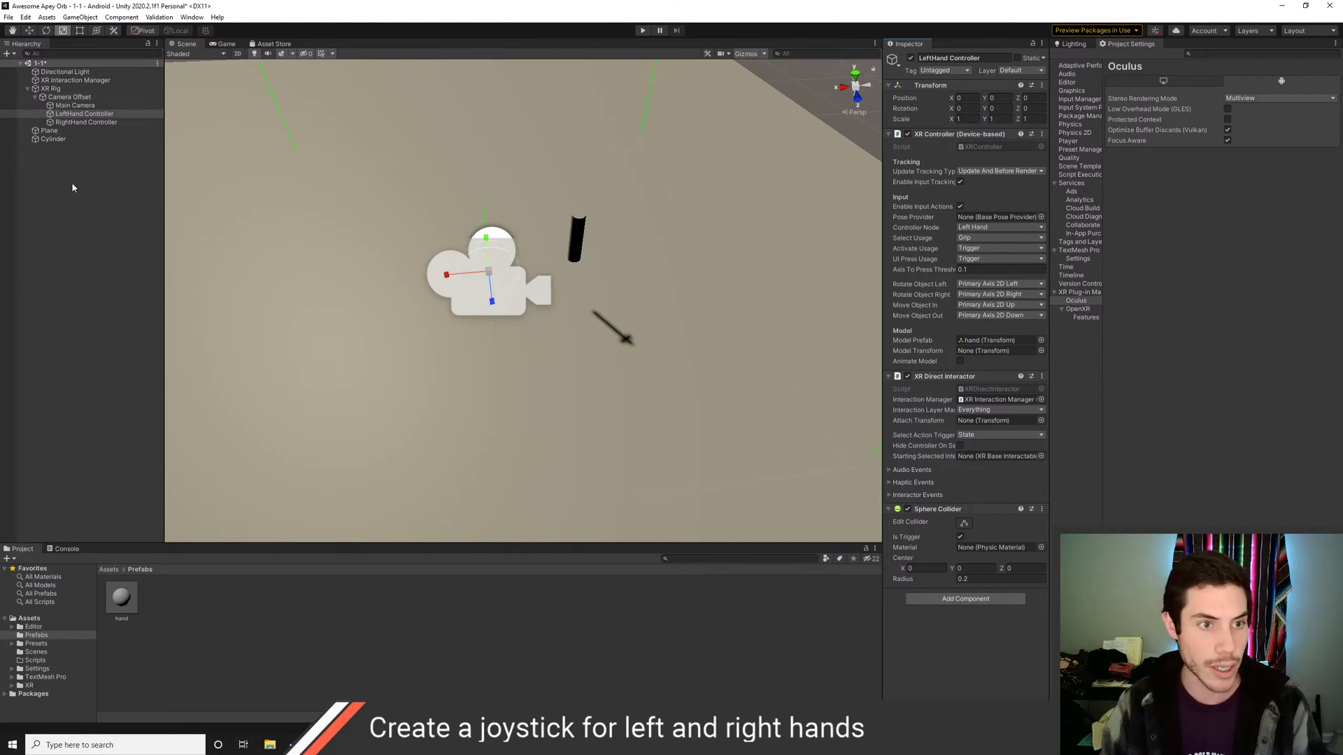
Turn off Track Position in the cylinder's XR Grab Interactable component
{"action": "left_click", "coordinate": [573, 252]}
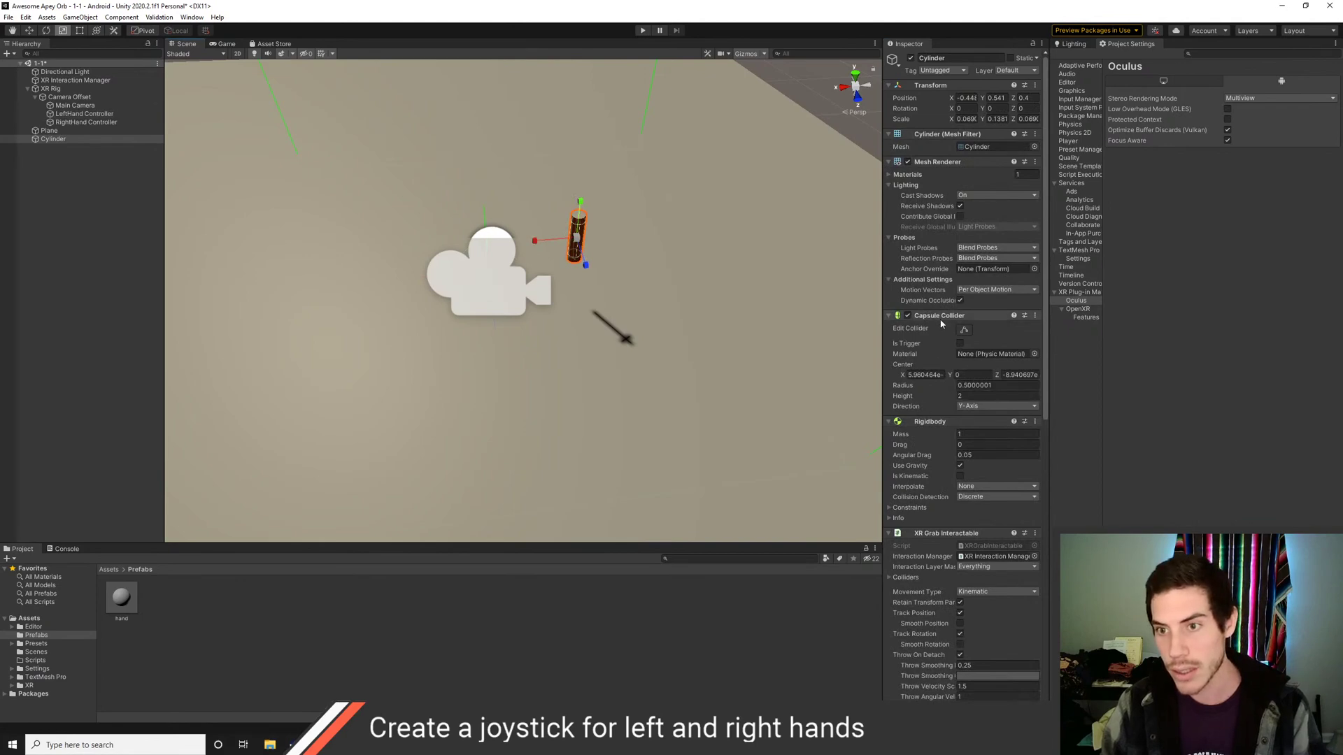
{"action": "scroll", "coordinate": [960, 355], "scroll_direction": "down", "scroll_amount": 10}
{"action": "scroll", "coordinate": [963, 360], "scroll_direction": "down", "scroll_amount": 4}
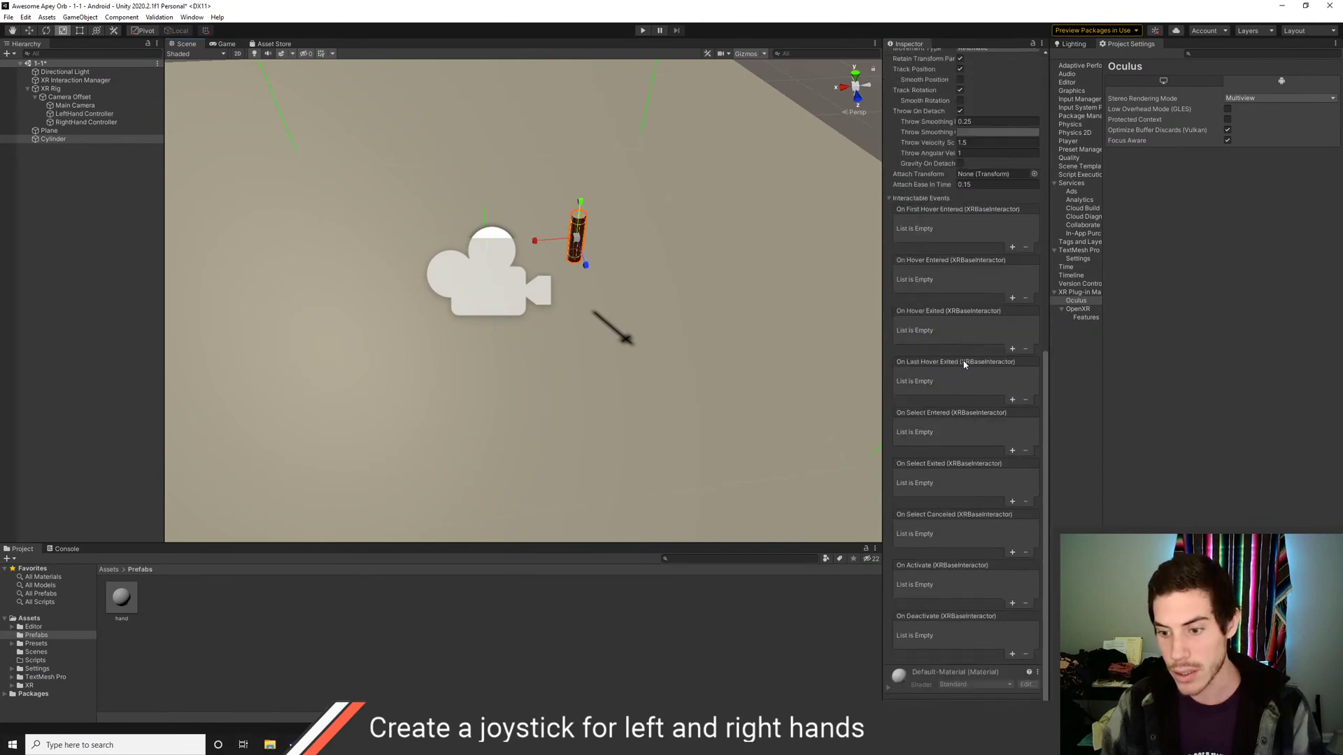
{"action": "scroll", "coordinate": [963, 364], "scroll_direction": "up", "scroll_amount": 10}
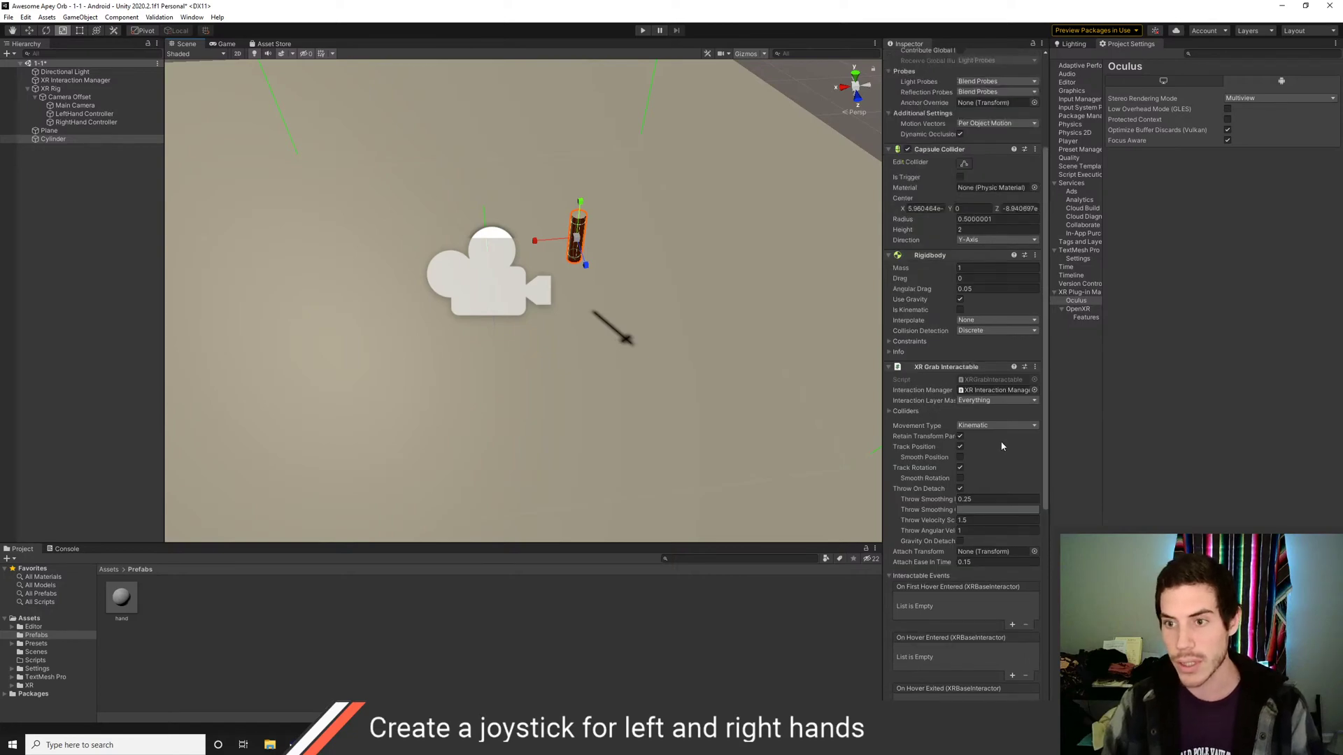
{"action": "scroll", "coordinate": [1001, 444], "scroll_direction": "down", "scroll_amount": 5}
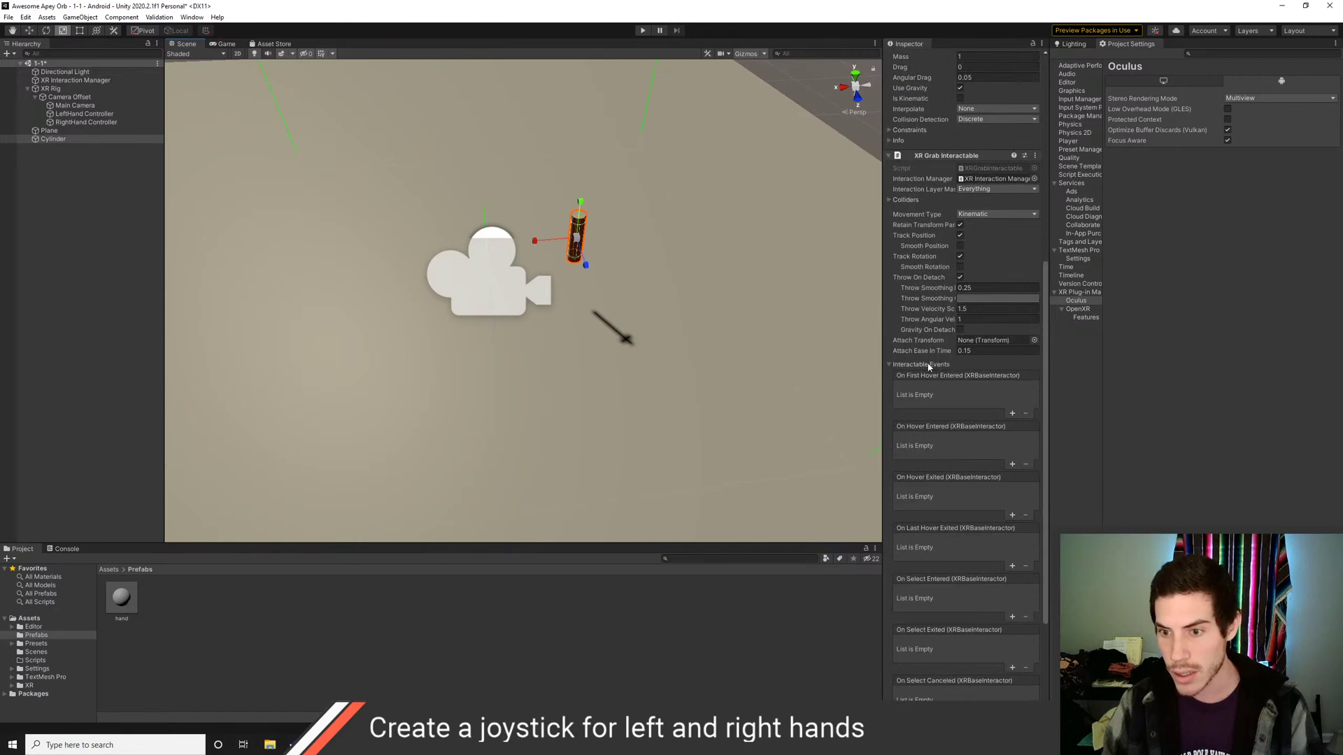
{"action": "left_click", "coordinate": [959, 236]}
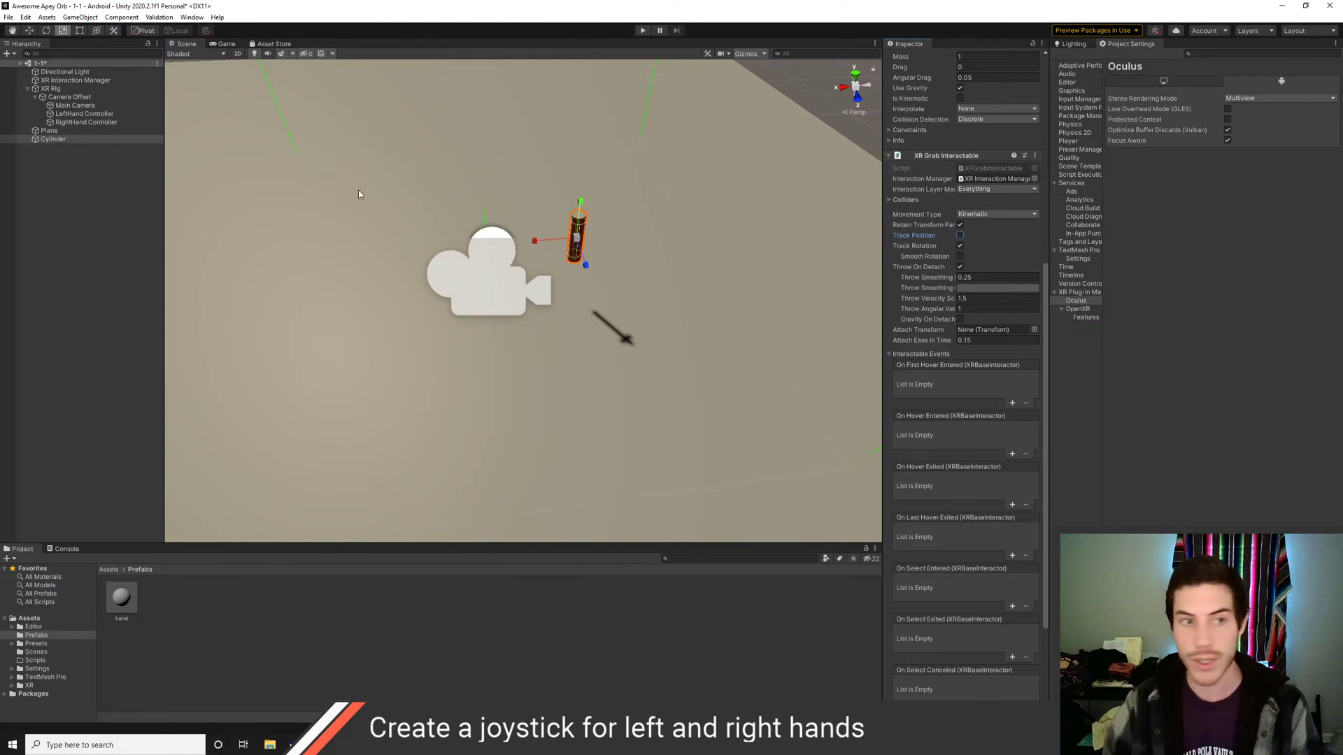
Duplicate the cylinder and move the copy along X to about 0.319, on the other side of the camera
{"action": "left_click", "coordinate": [48, 130]}
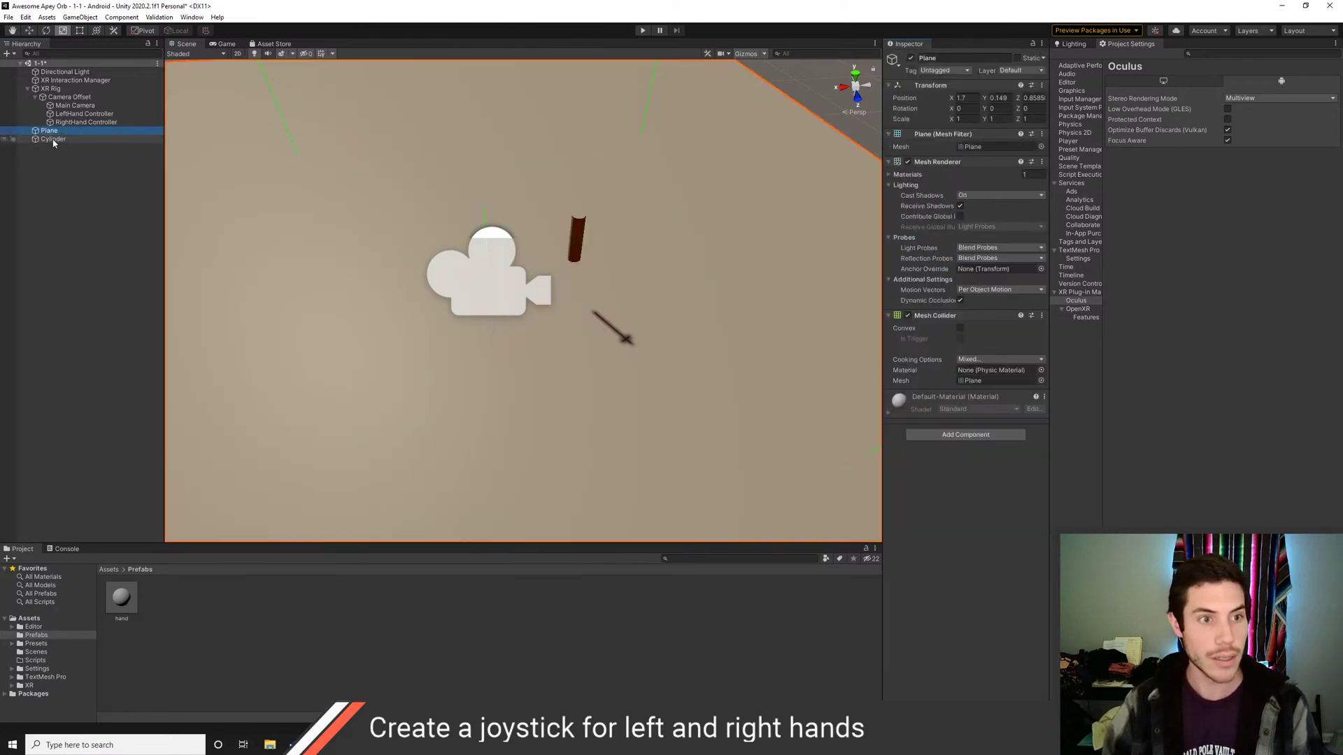
{"action": "left_click", "coordinate": [53, 138]}
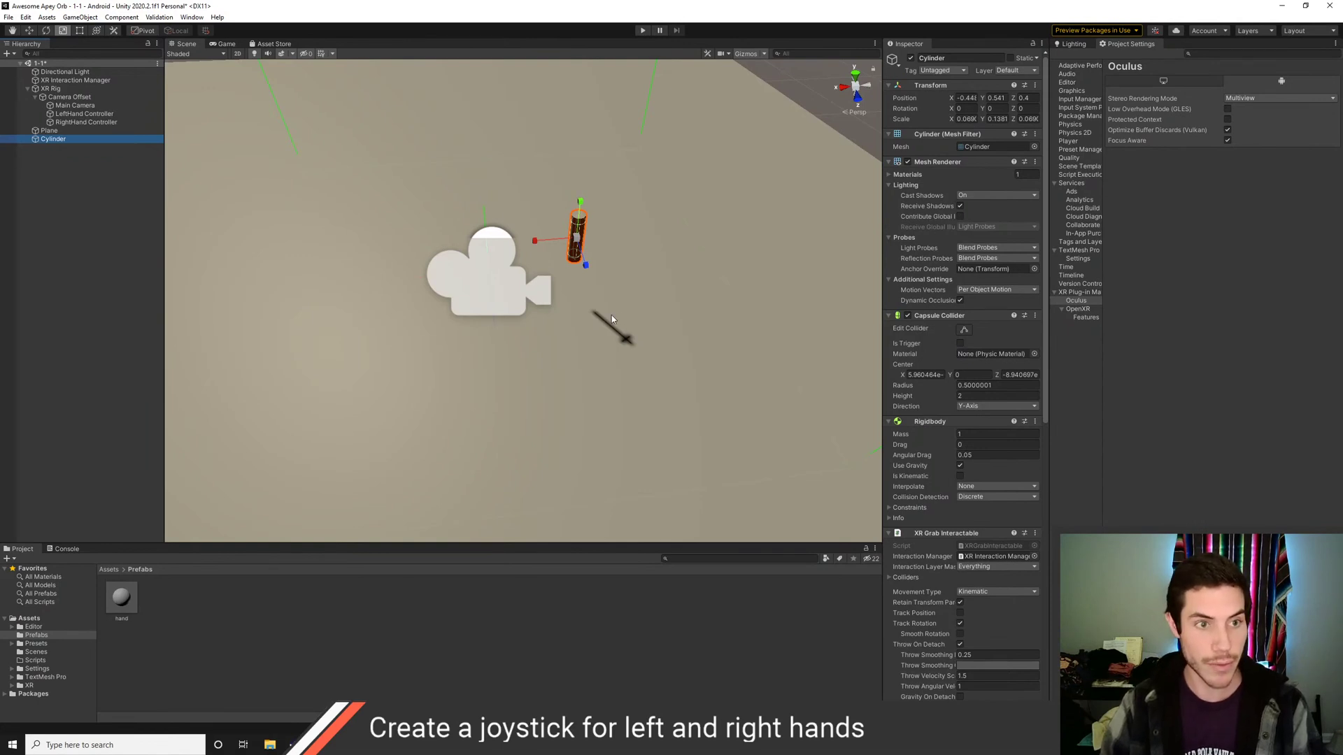
{"action": "left_click", "coordinate": [49, 130]}
{"action": "left_click", "coordinate": [53, 138]}
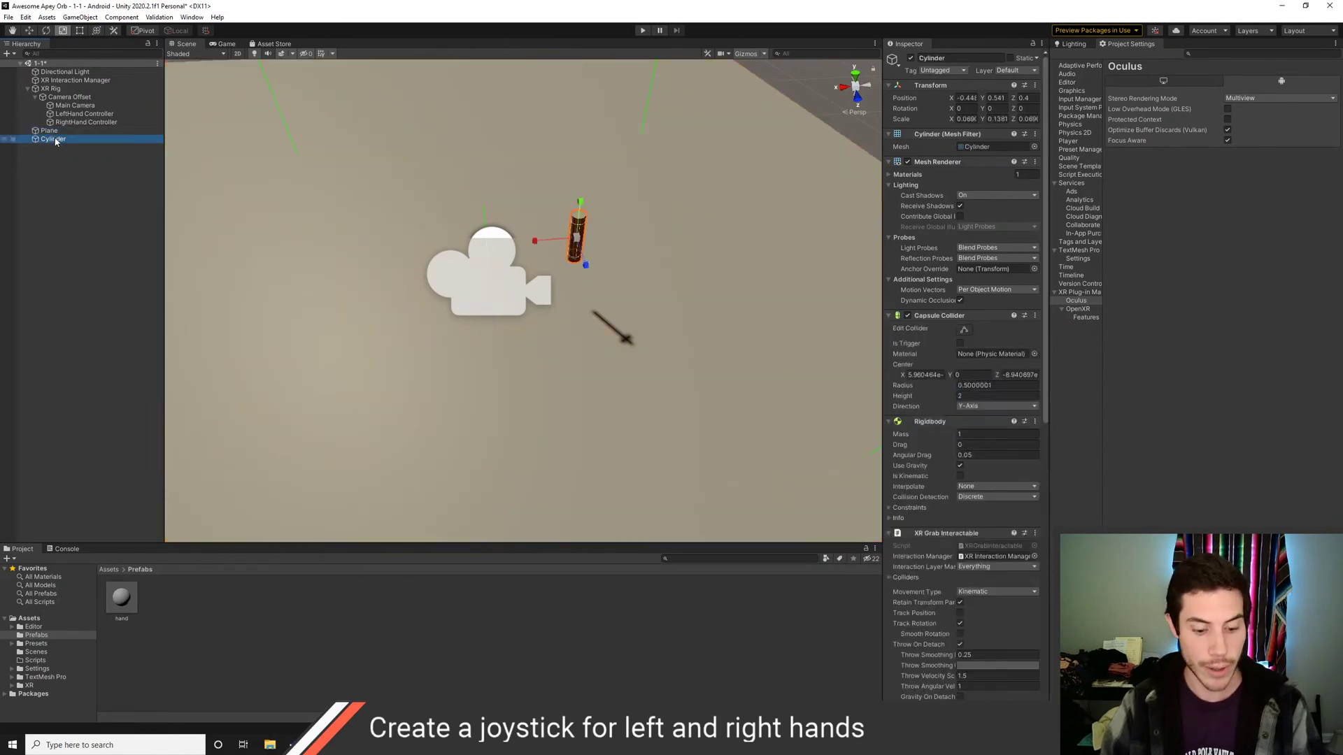
{"action": "key", "text": "ctrl+d"}
{"action": "key", "text": "w"}
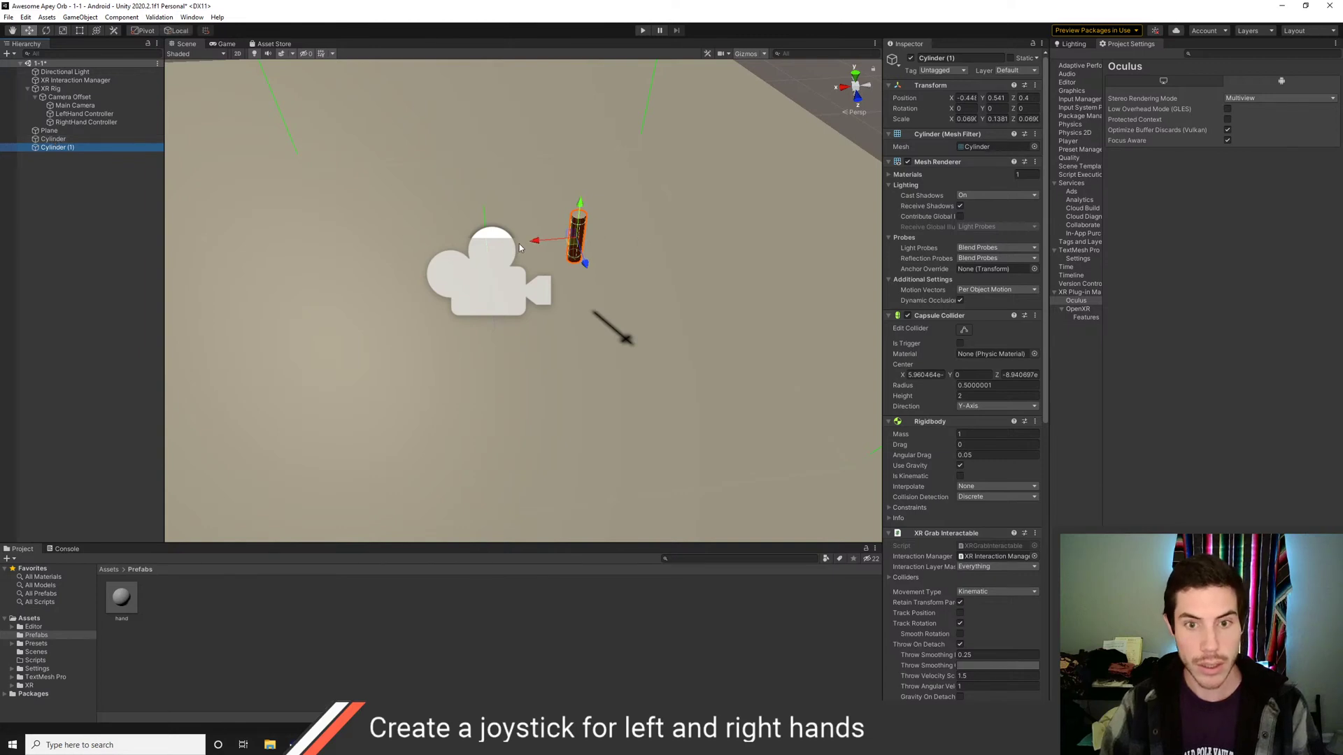
{"action": "left_click_drag", "start_coordinate": [536, 240], "coordinate": [376, 253]}
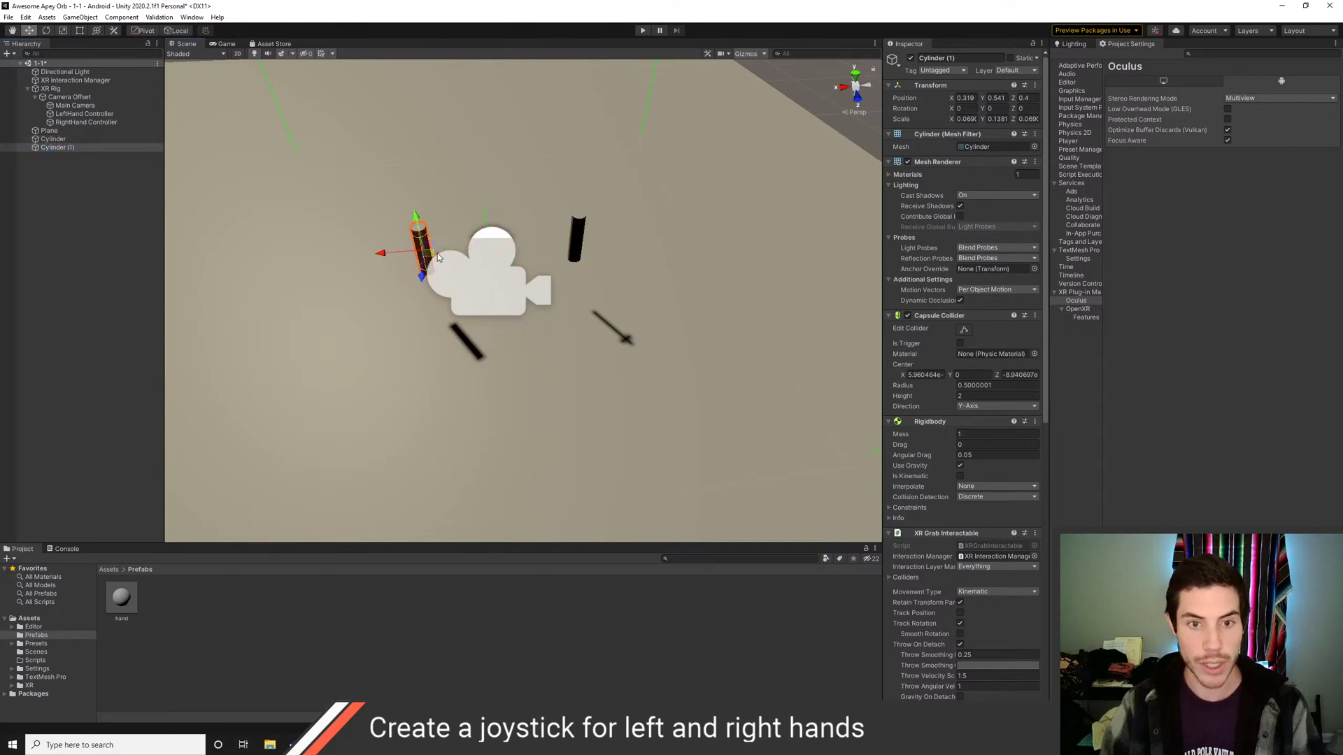
Save the scene and test the two joystick cylinders in several Play mode runs, ending back in edit mode
{"action": "key", "text": "ctrl+s"}
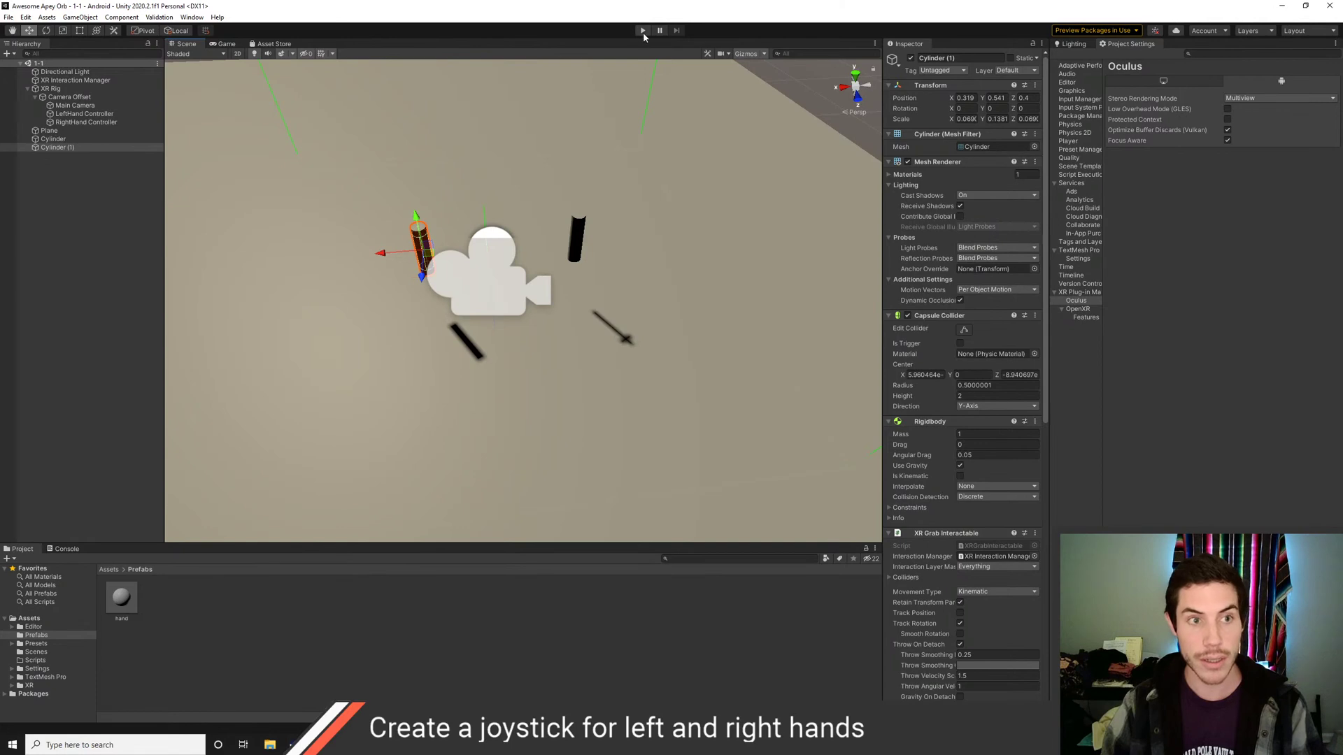
{"action": "left_click", "coordinate": [643, 31]}
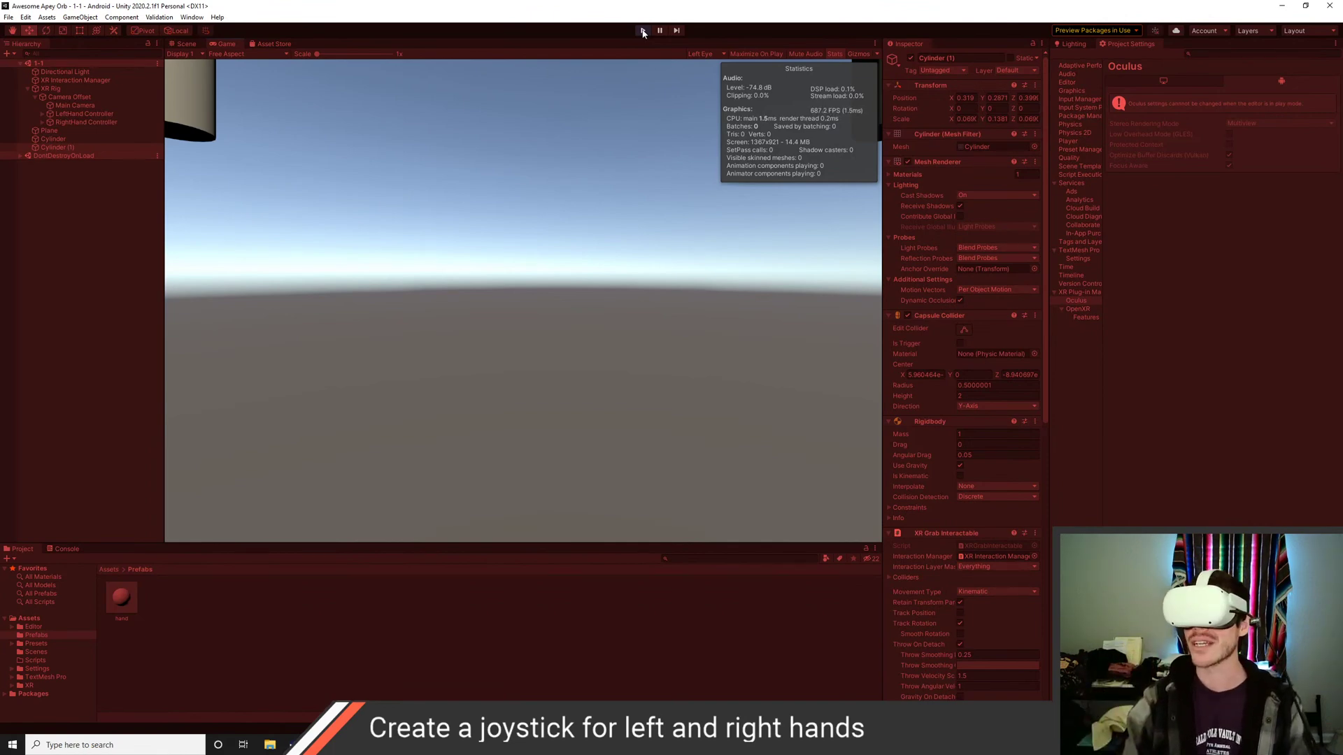
{"action": "left_click", "coordinate": [642, 31]}
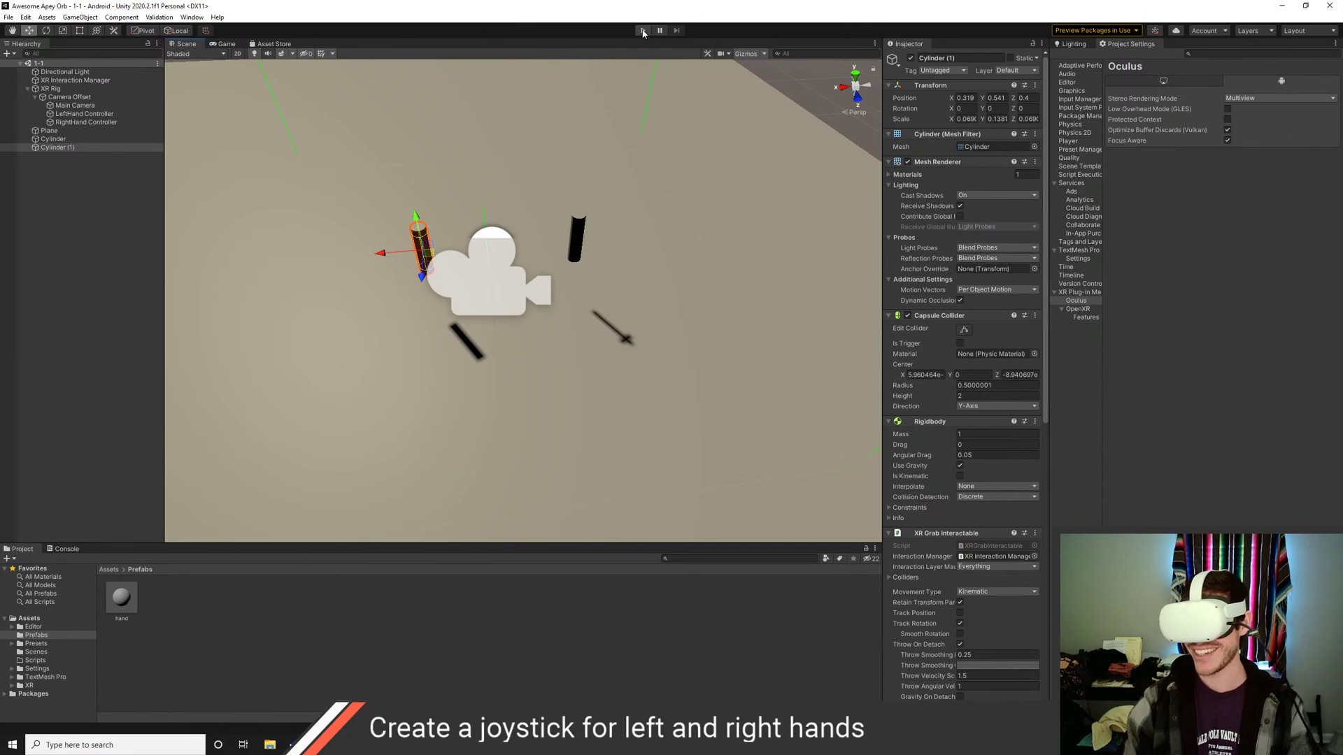
{"action": "left_click", "coordinate": [642, 32]}
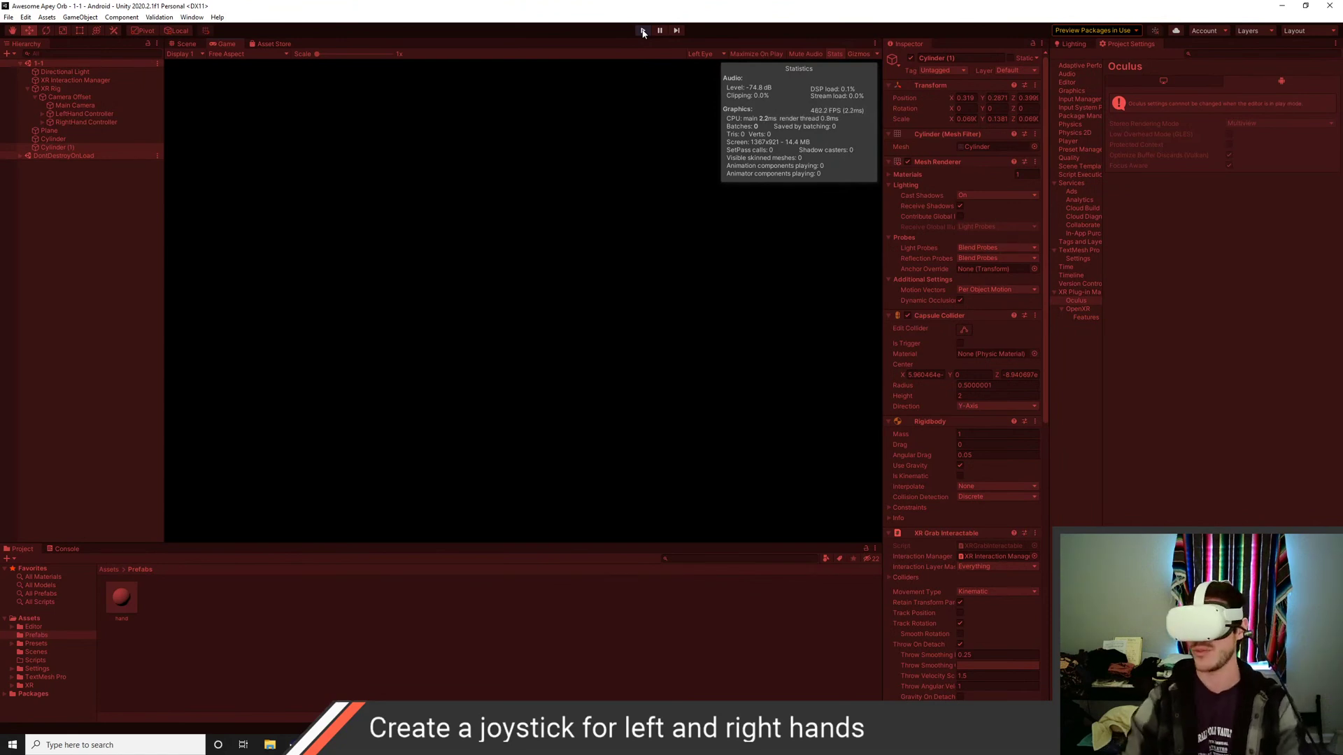
{"action": "left_click", "coordinate": [642, 31]}
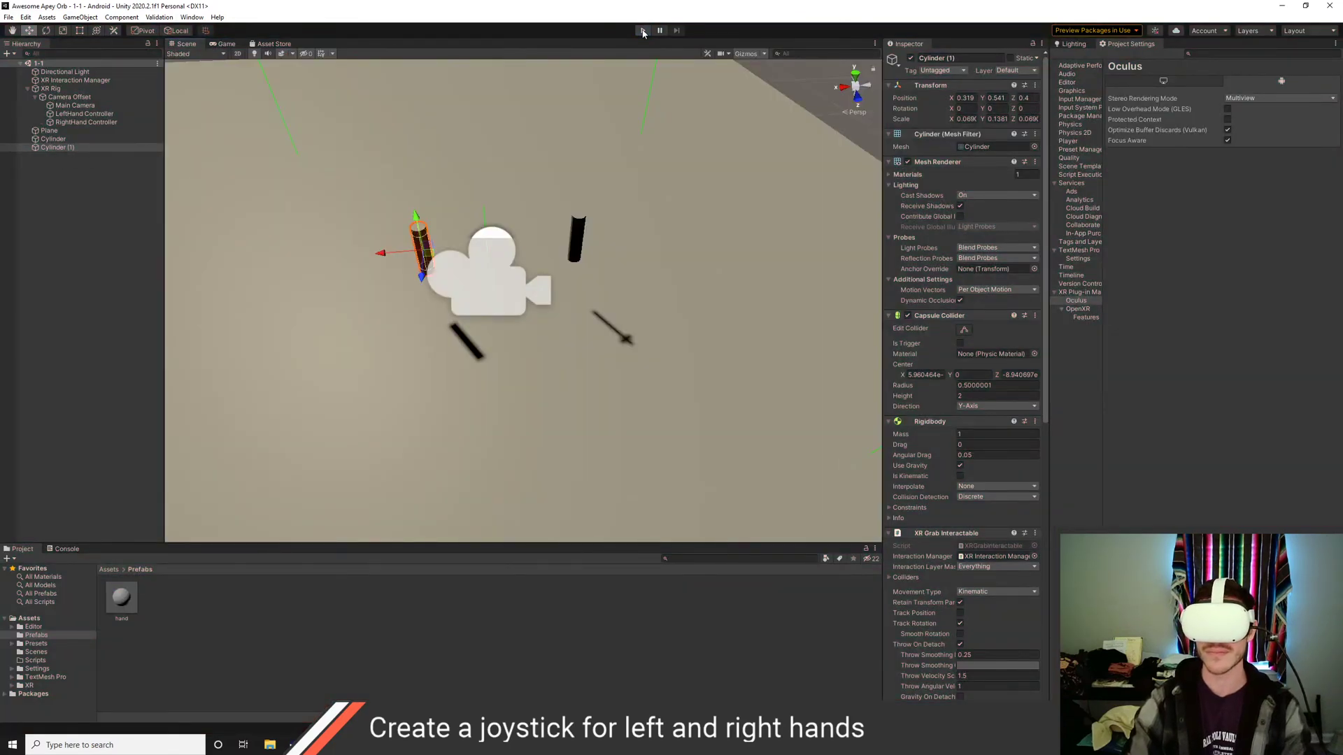
{"action": "left_click", "coordinate": [642, 31]}
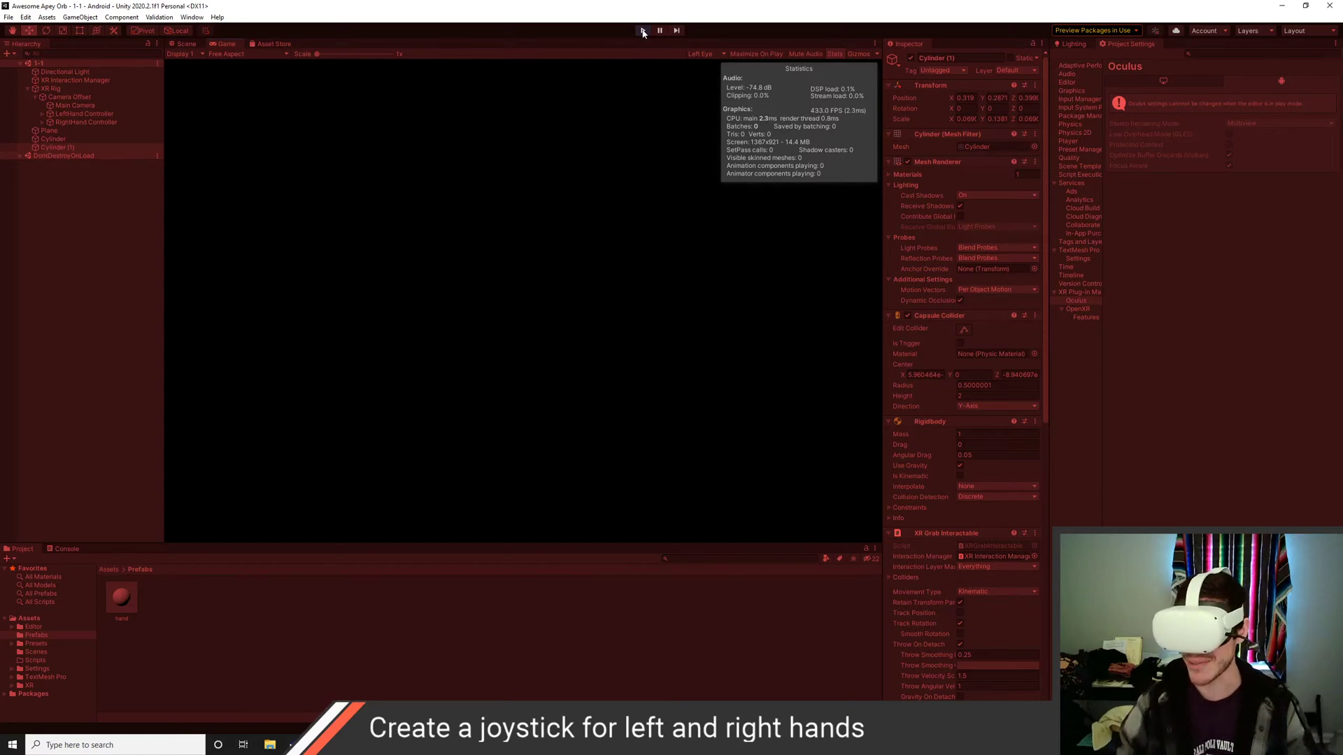
{"action": "left_click", "coordinate": [643, 31]}
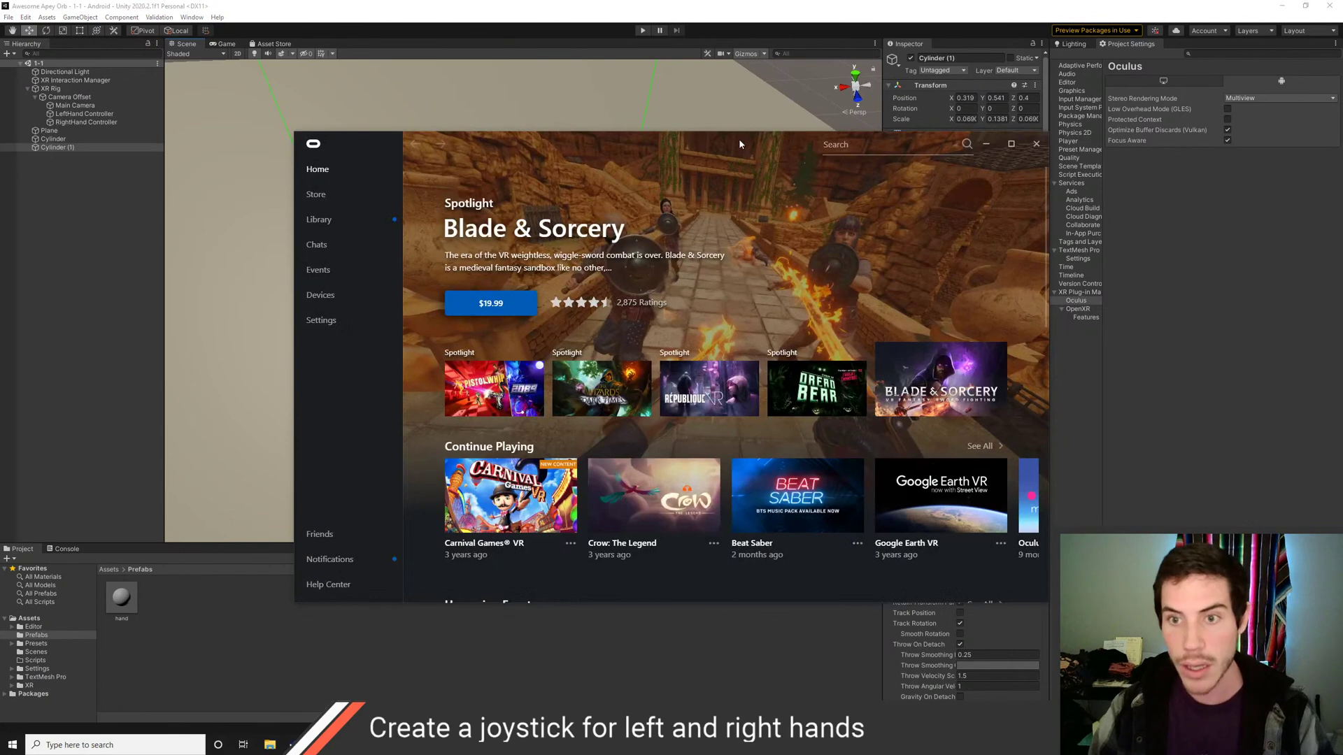
Minimize the Oculus window, run the scene, inspect the LeftHand Controller around the camera in the Scene view, and stop the run
{"action": "left_click_drag", "start_coordinate": [739, 138], "coordinate": [720, 208]}
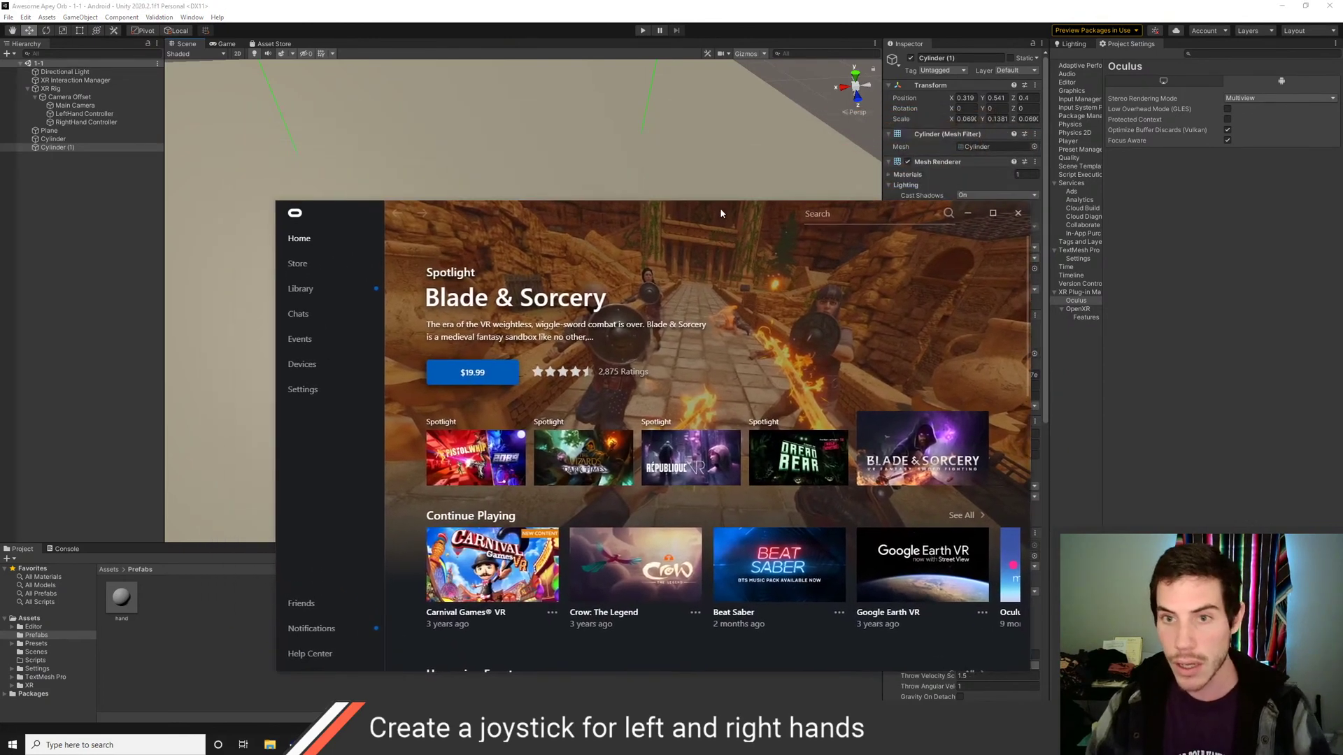
{"action": "left_click", "coordinate": [968, 214]}
{"action": "left_click", "coordinate": [643, 30]}
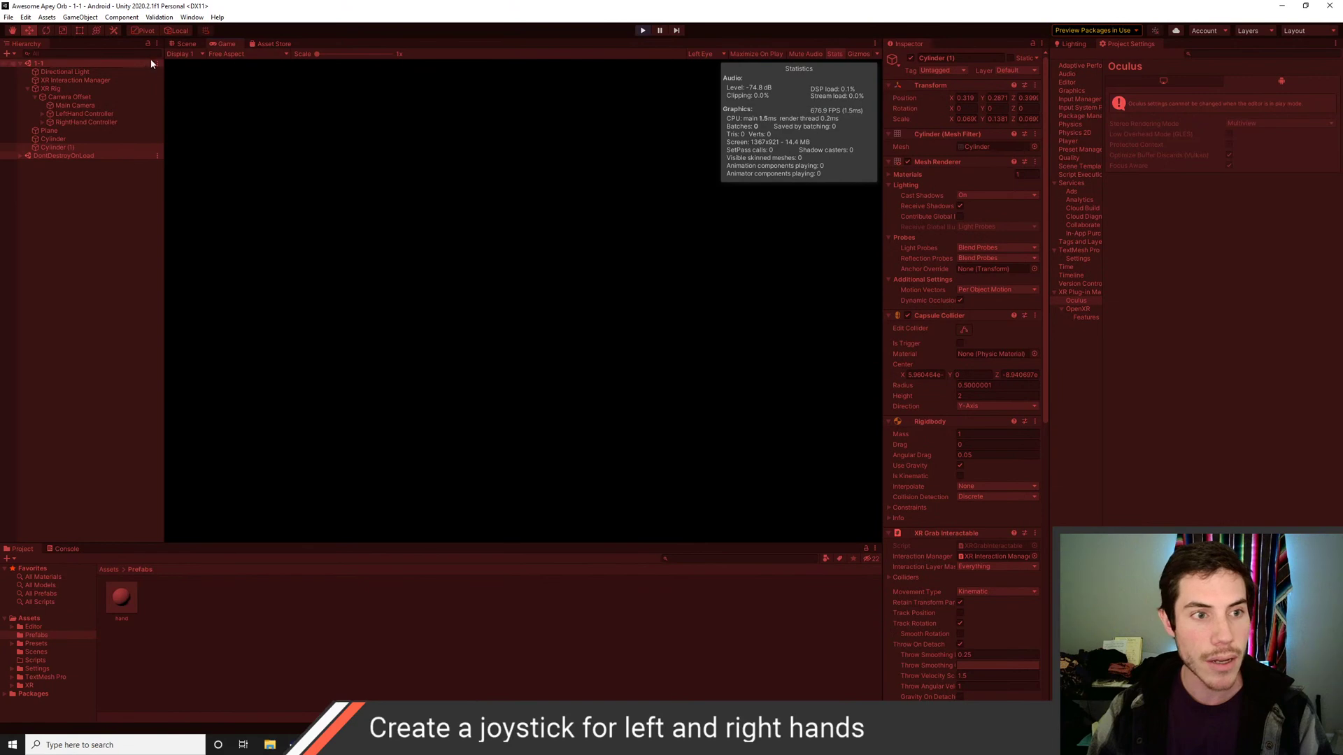
{"action": "left_click", "coordinate": [183, 44]}
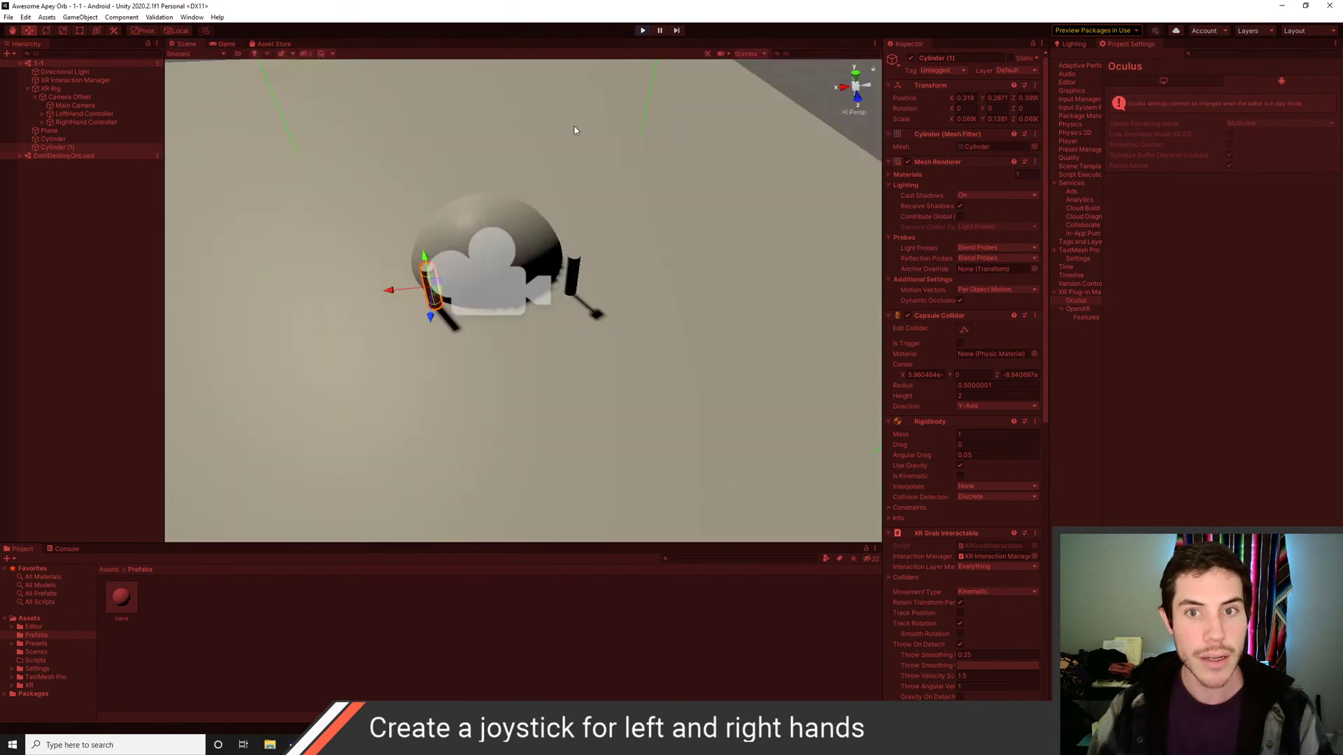
{"action": "left_click_drag", "start_coordinate": [576, 129], "coordinate": [544, 283], "text": "alt"}
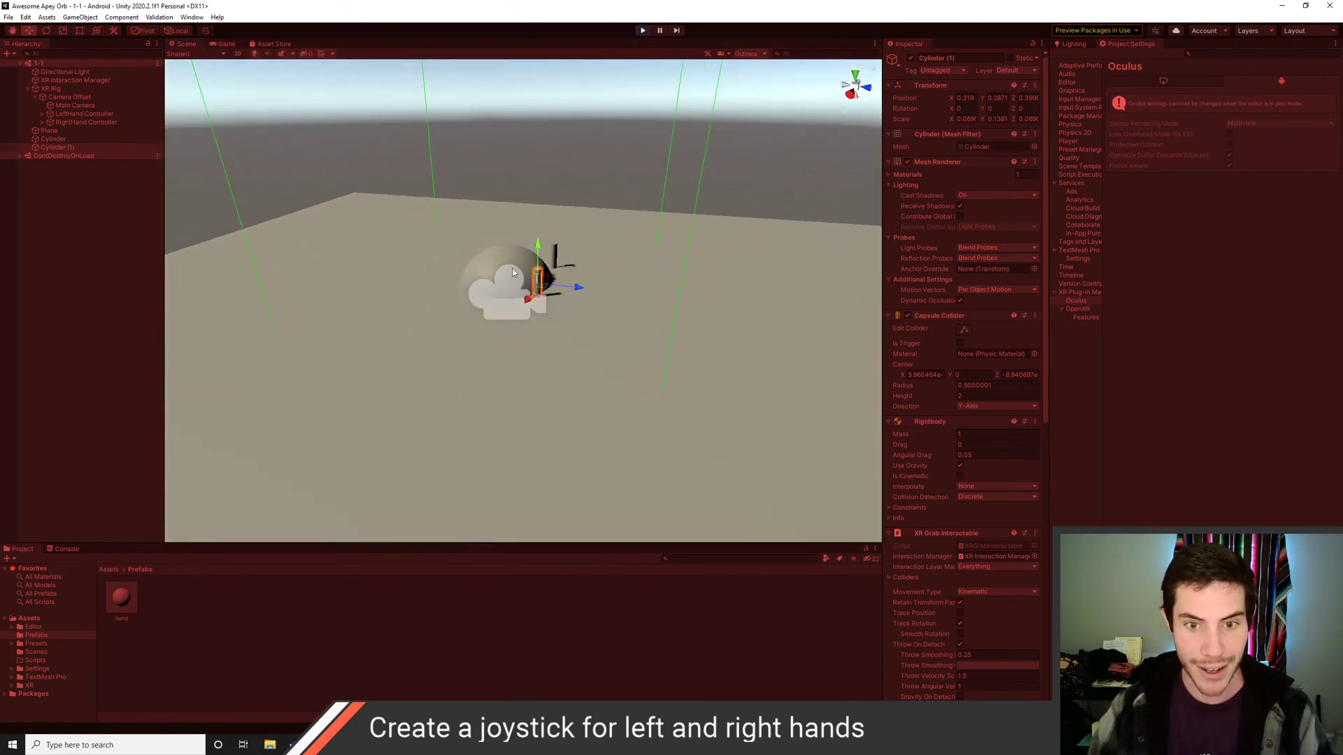
{"action": "left_click", "coordinate": [489, 270]}
{"action": "key", "text": "f"}
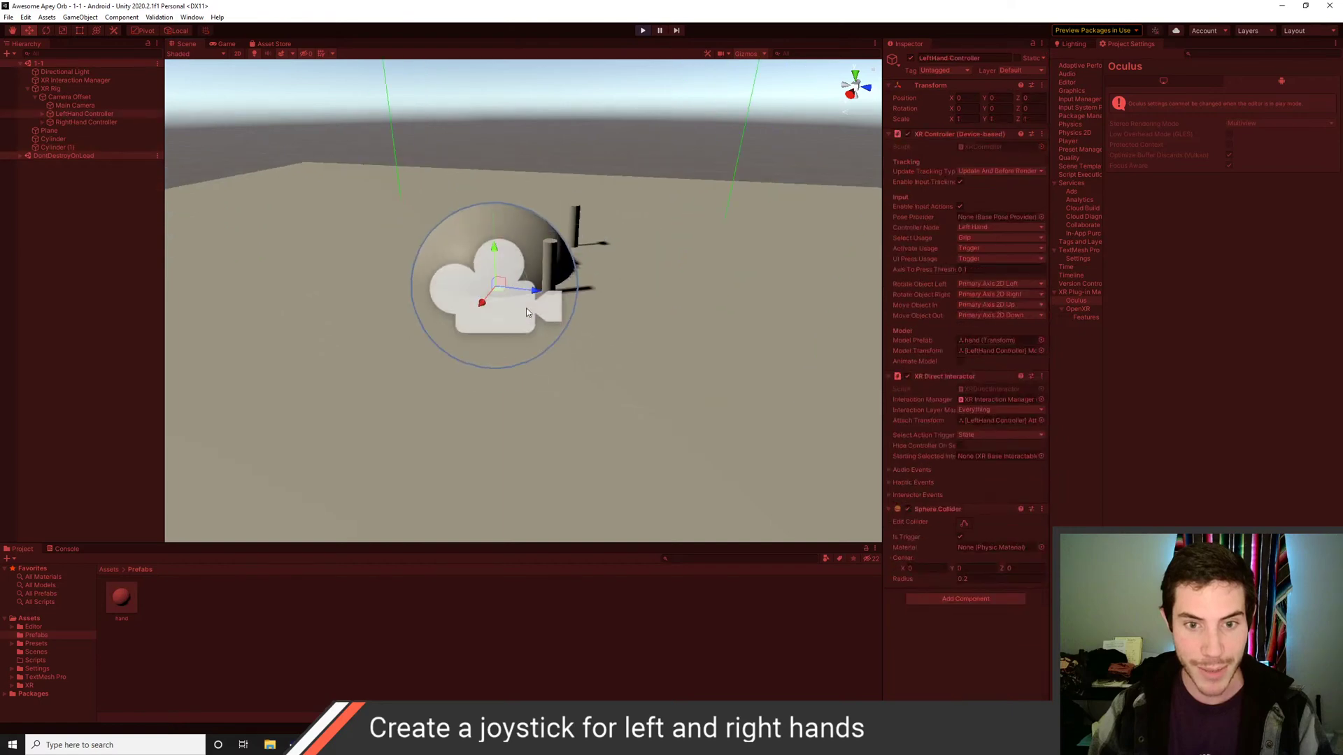
{"action": "left_click", "coordinate": [642, 31]}
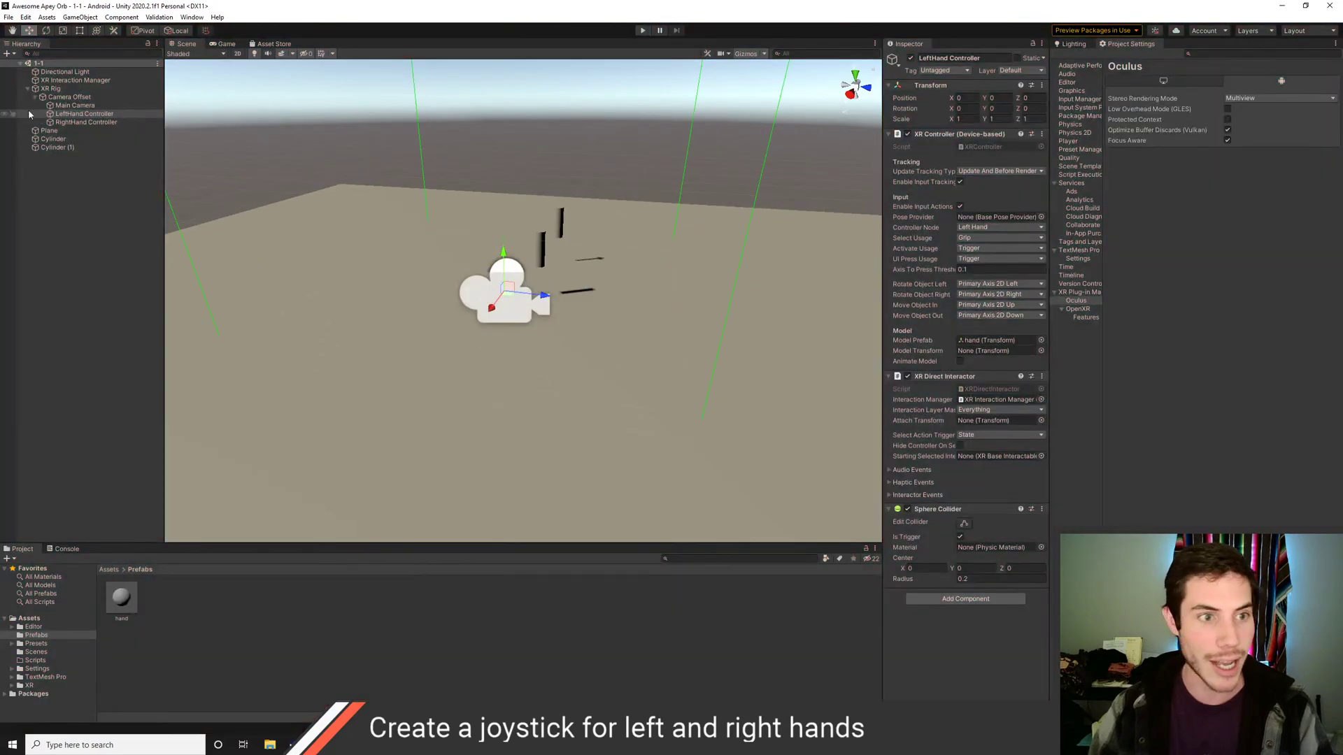
Set the Model Prefab of both the LeftHand Controller and the RightHand Controller to None
{"action": "left_click", "coordinate": [78, 123], "text": "ctrl"}
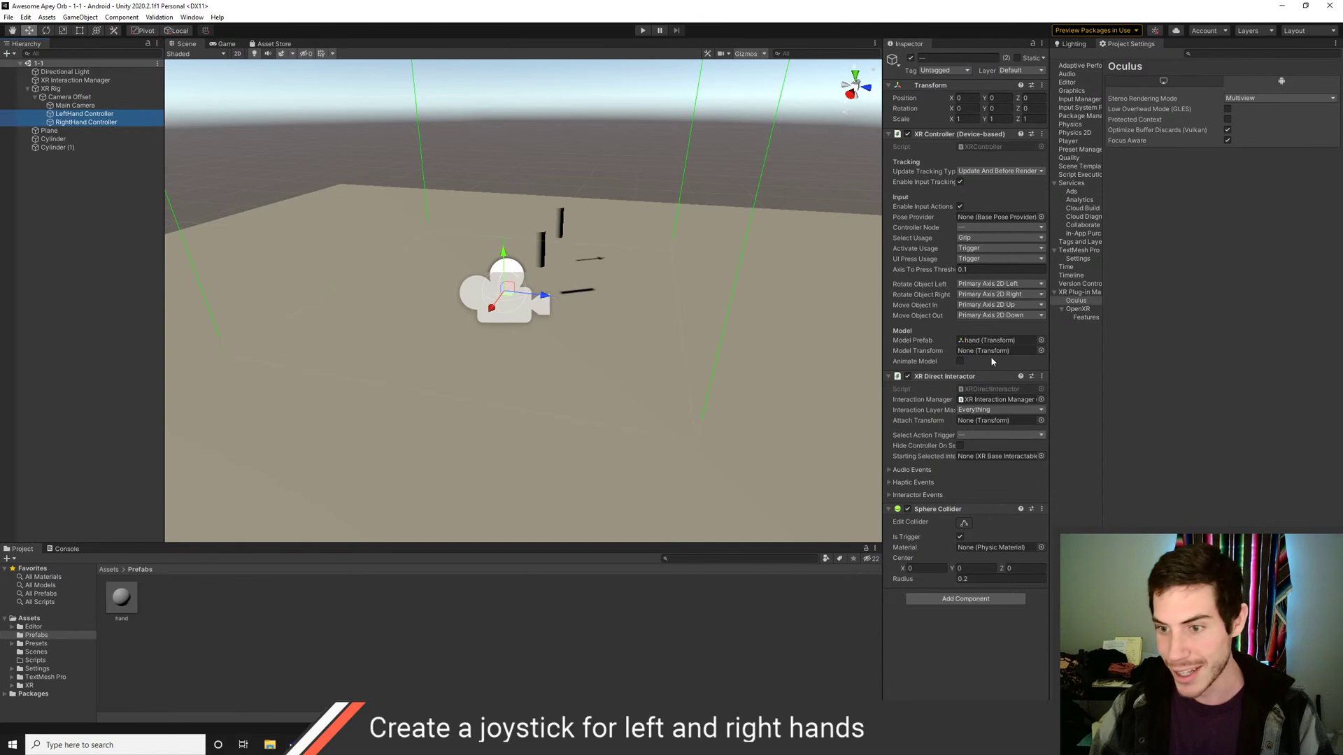
{"action": "left_click", "coordinate": [1041, 340]}
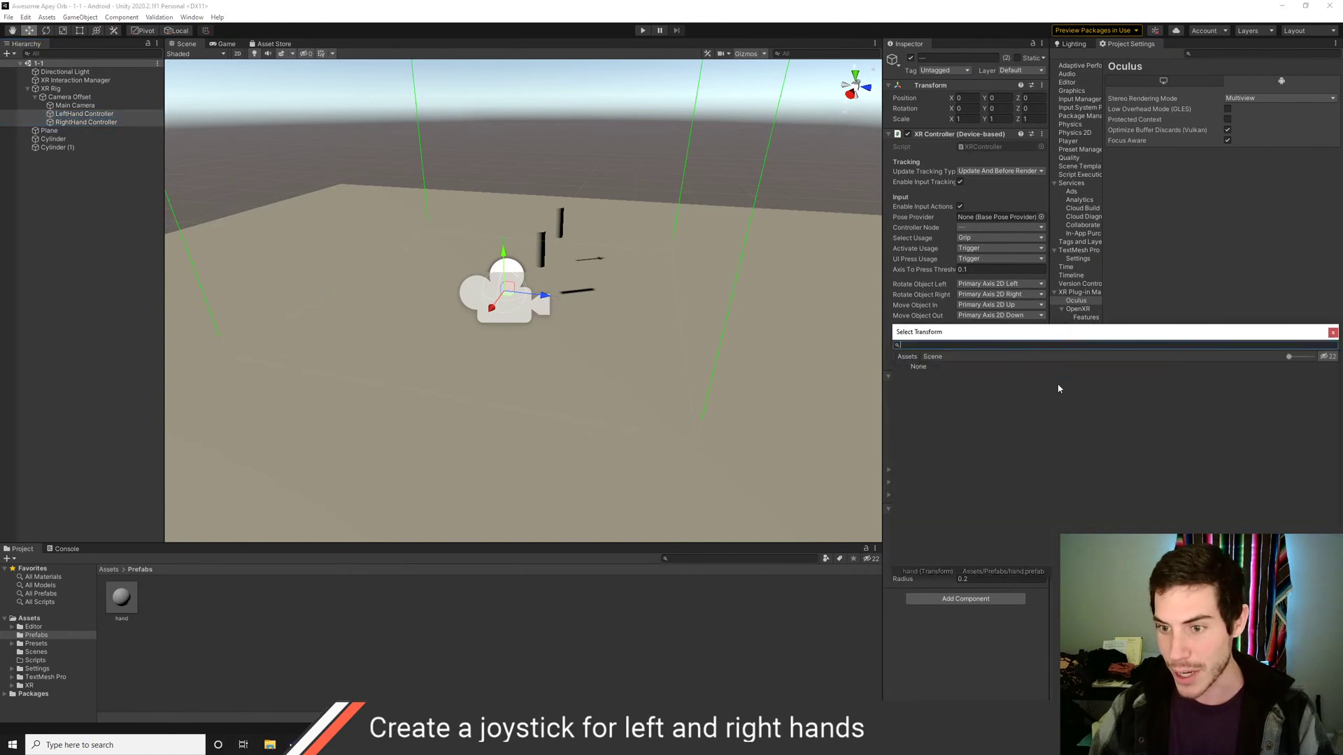
{"action": "left_click", "coordinate": [906, 366]}
{"action": "left_click", "coordinate": [1333, 332]}
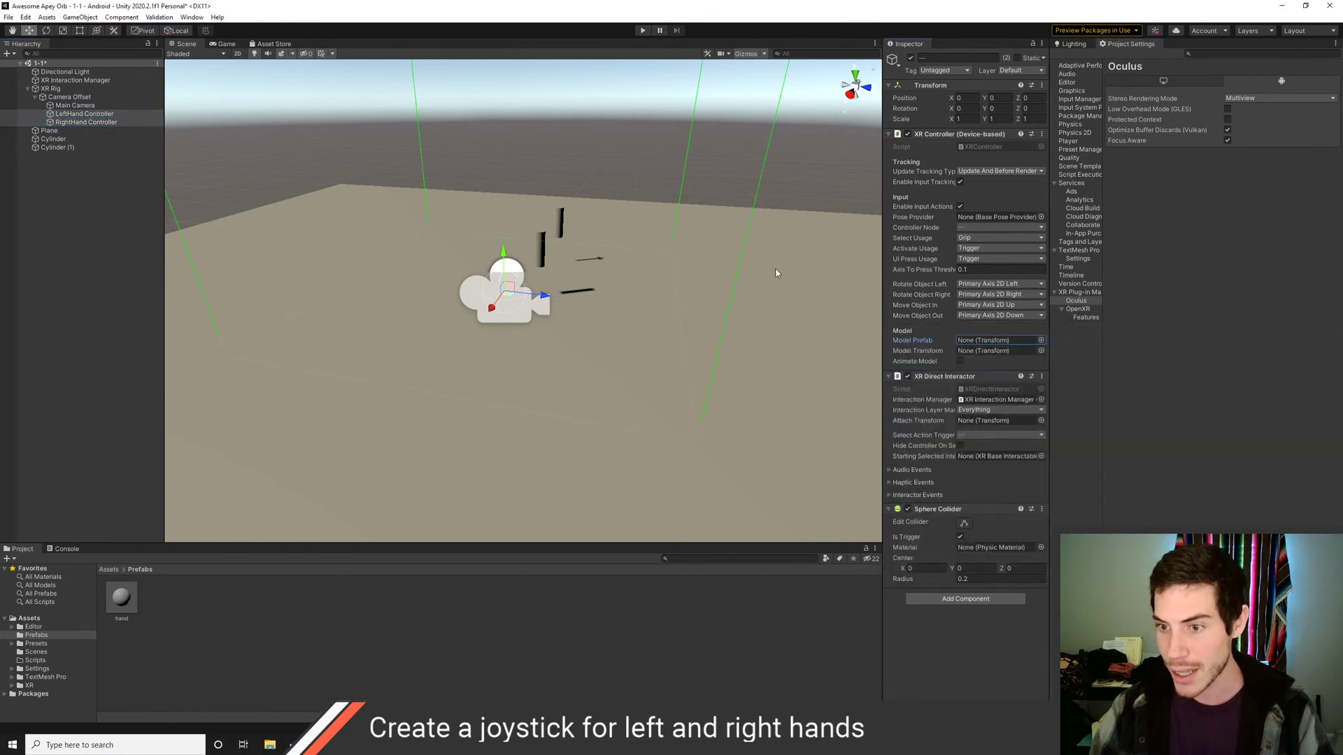
Run the scene without hand models, check it in the Scene view, stop the run and save the scene
{"action": "left_click", "coordinate": [642, 31]}
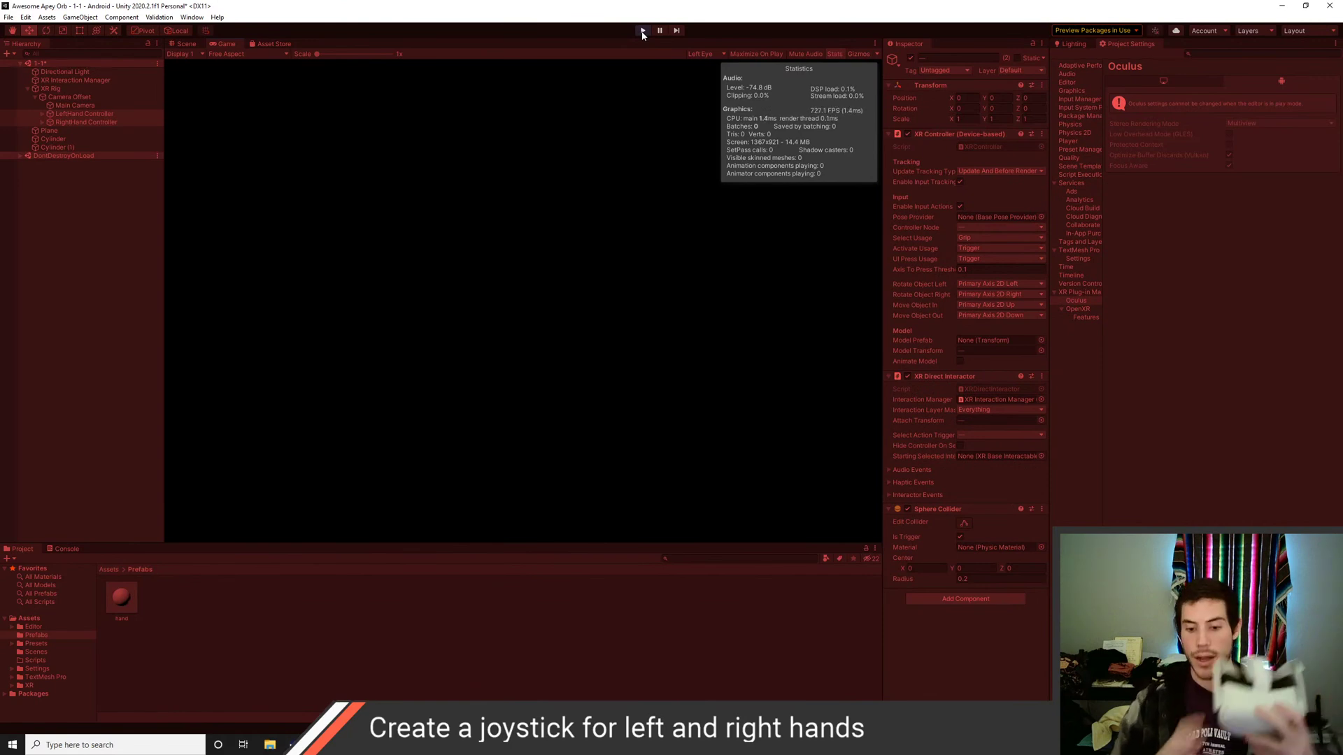
{"action": "left_click", "coordinate": [183, 44]}
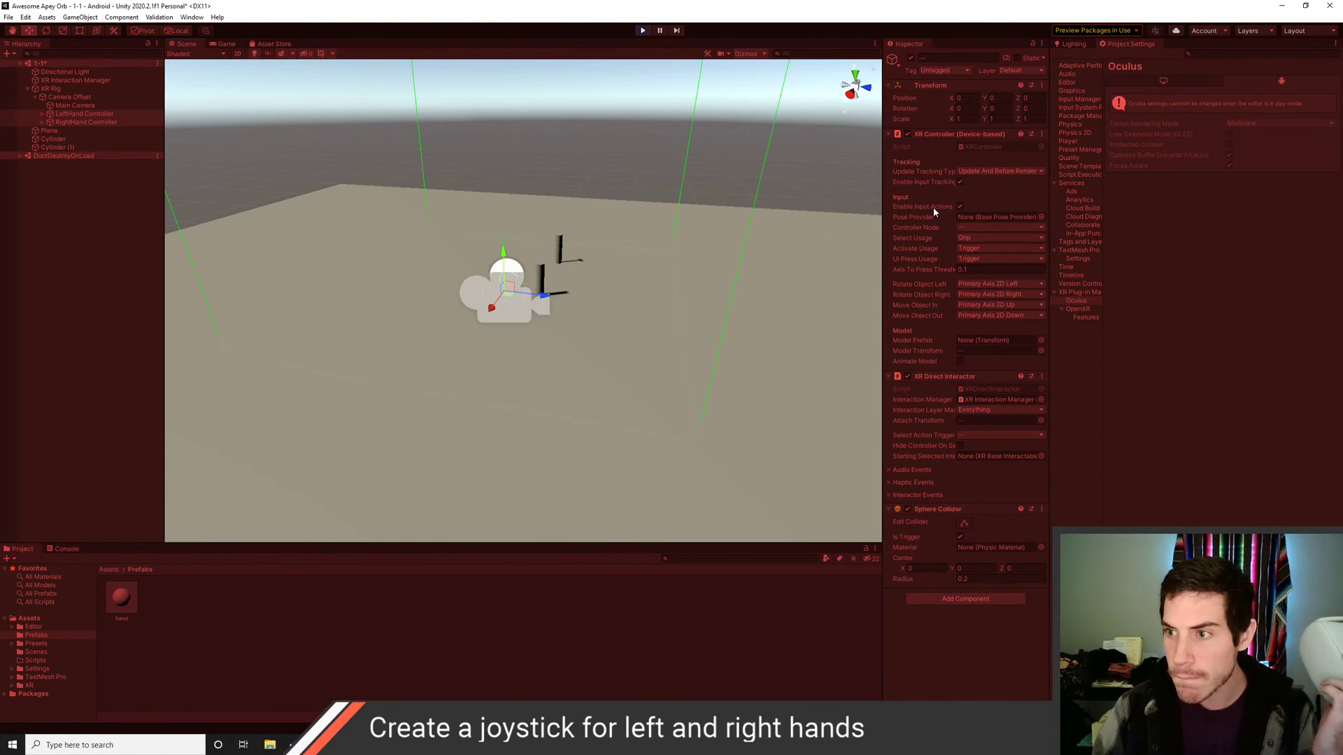
{"action": "left_click", "coordinate": [643, 31]}
{"action": "key", "text": "ctrl+s"}
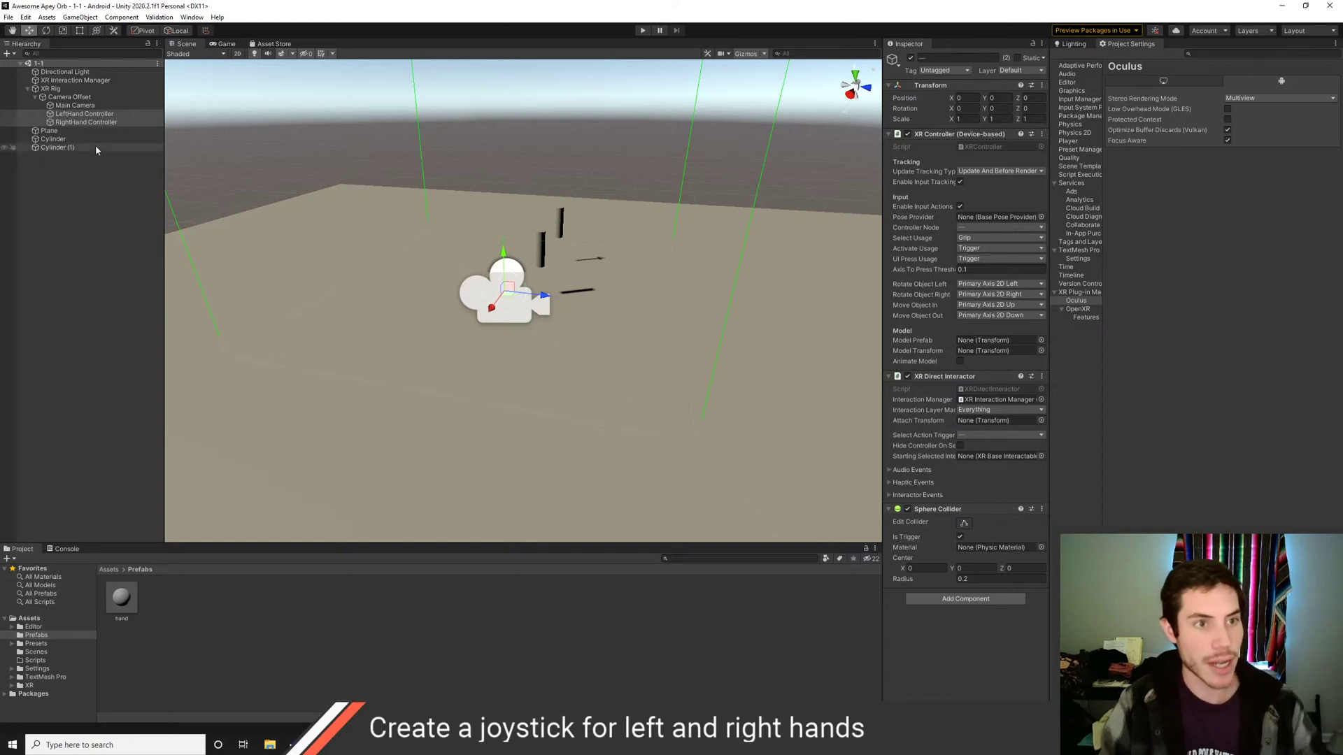
Review the components of the XR Interaction Manager, XR Rig, Camera Offset, Main Camera and LeftHand Controller
{"action": "left_click", "coordinate": [87, 79]}
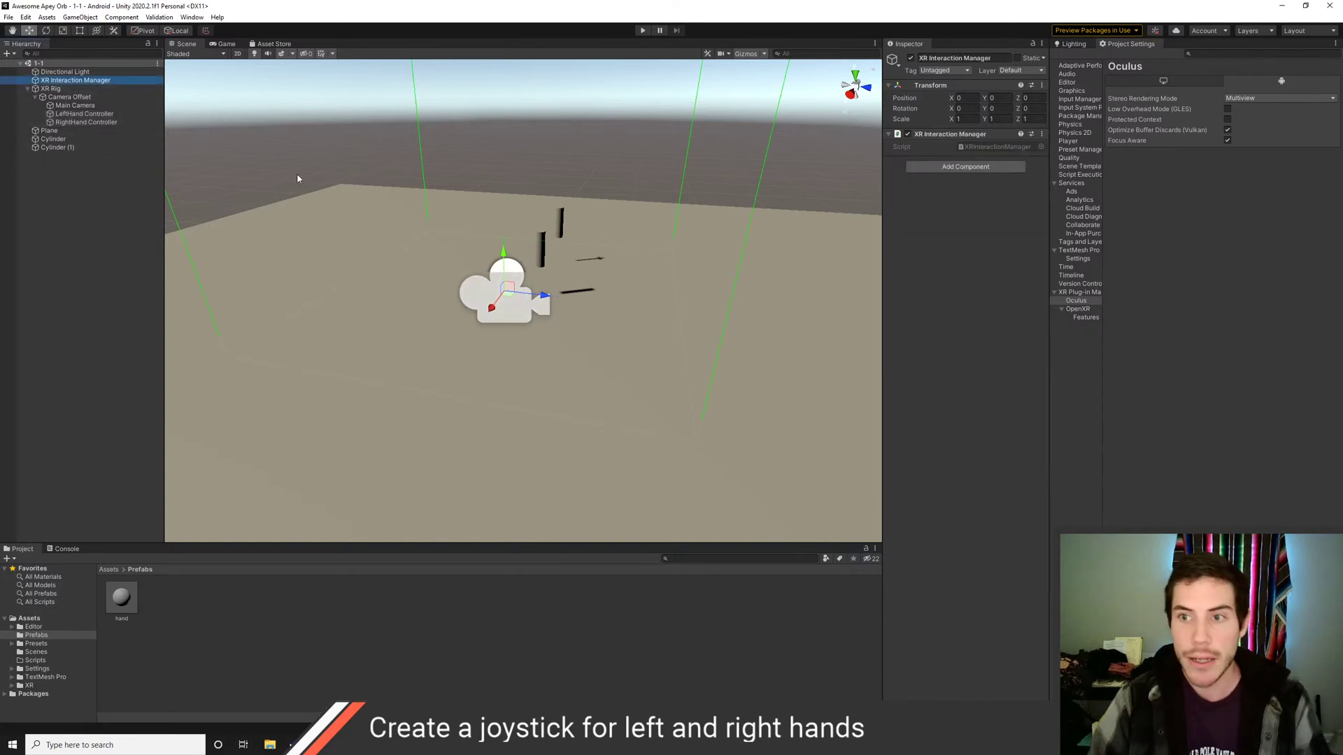
{"action": "left_click", "coordinate": [50, 88]}
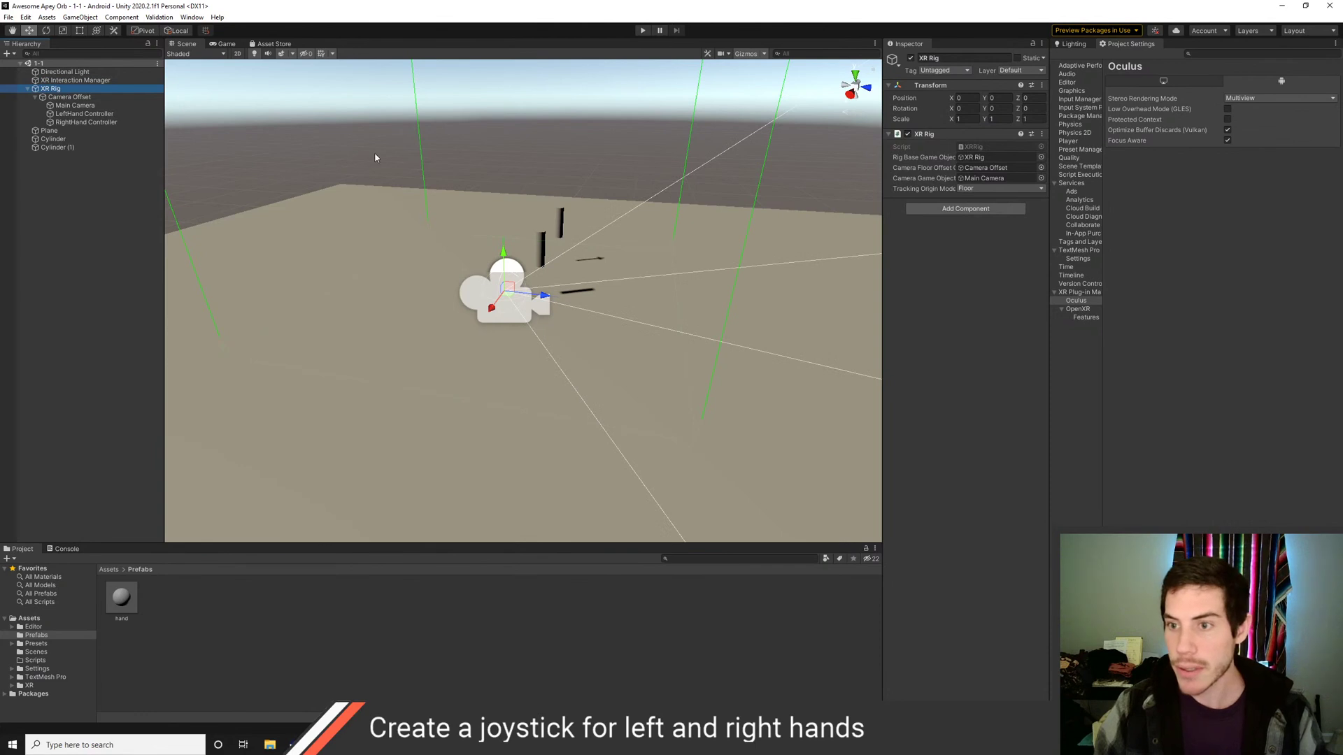
{"action": "left_click", "coordinate": [69, 97]}
{"action": "left_click", "coordinate": [75, 105]}
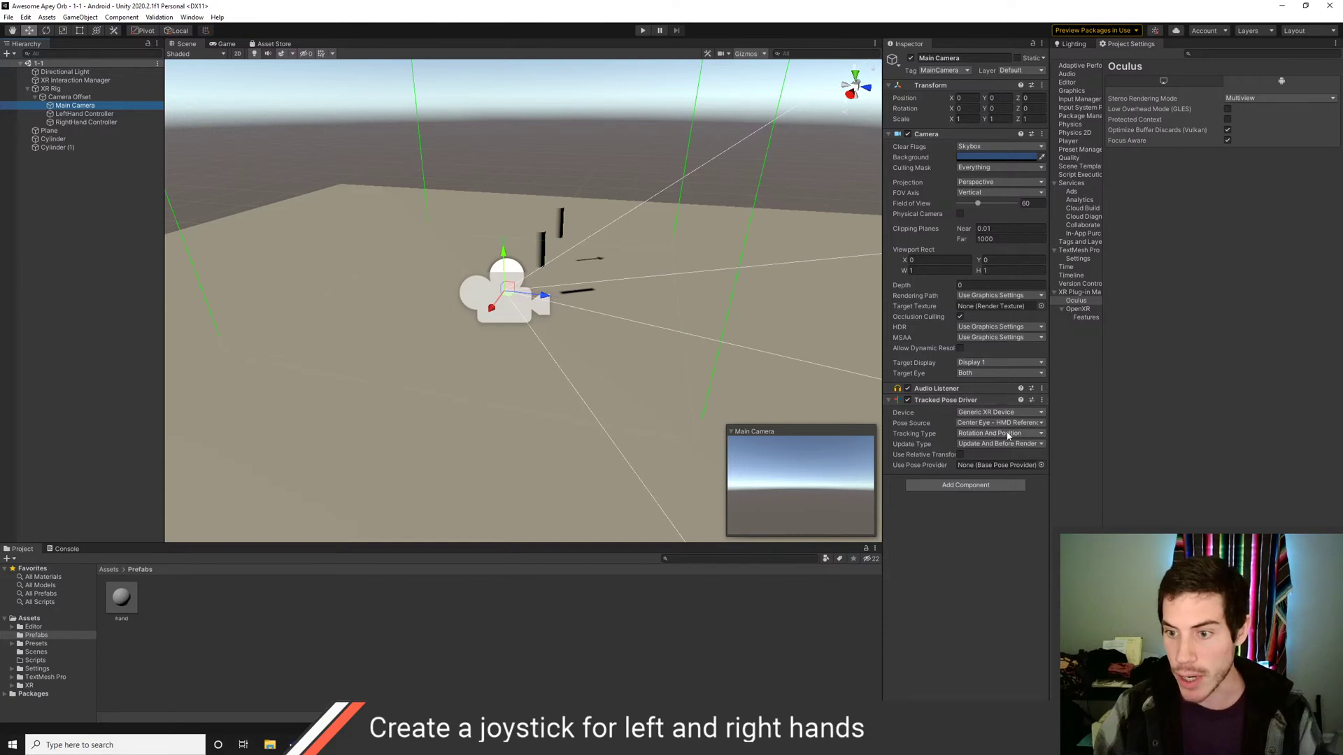
{"action": "left_click", "coordinate": [76, 114]}
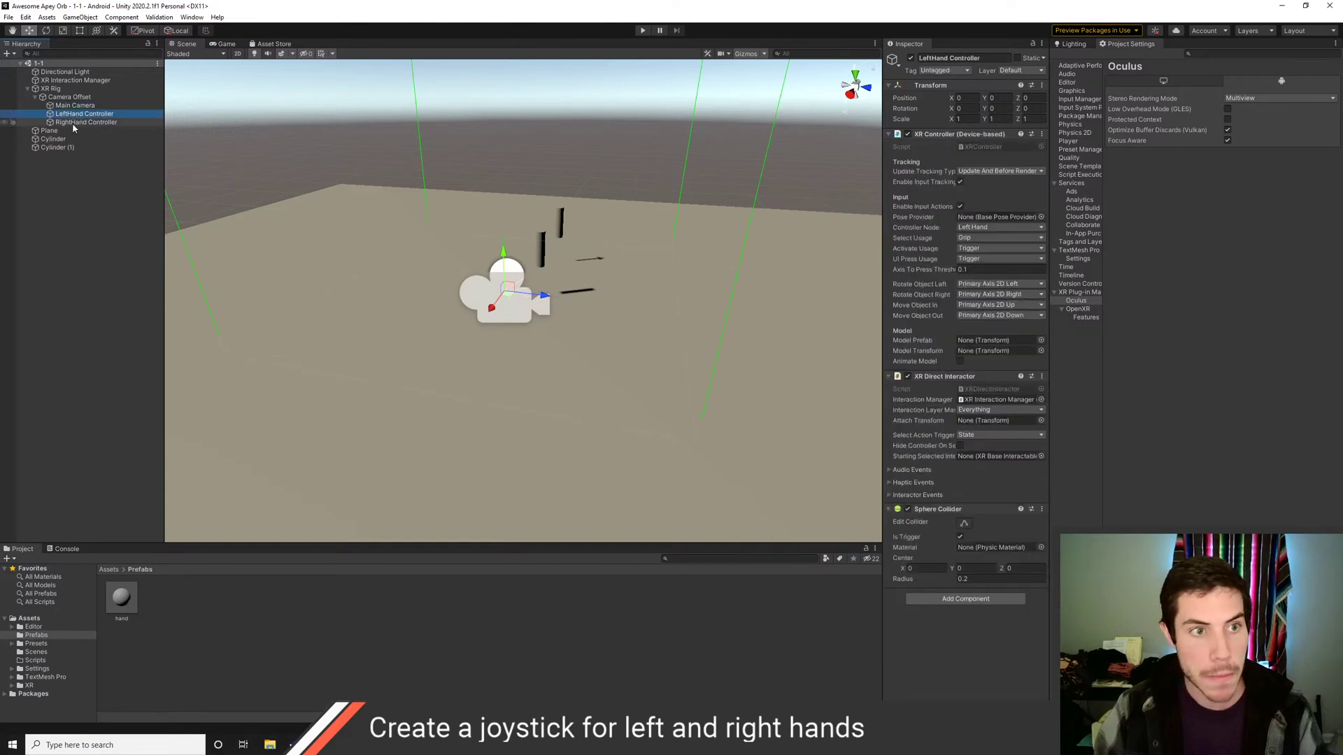
Deactivate the Plane and both cylinders together and save the scene
{"action": "left_click", "coordinate": [51, 130]}
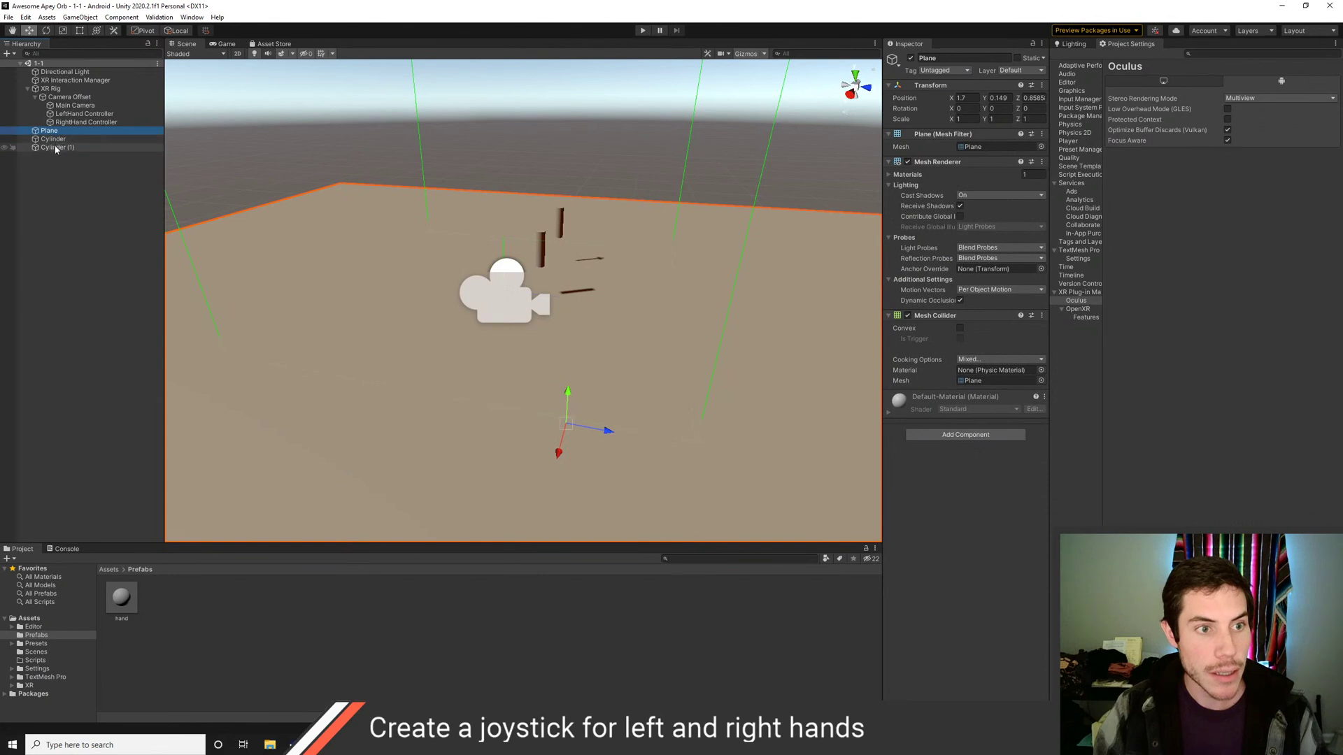
{"action": "left_click", "coordinate": [56, 148], "text": "shift"}
{"action": "left_click", "coordinate": [910, 58]}
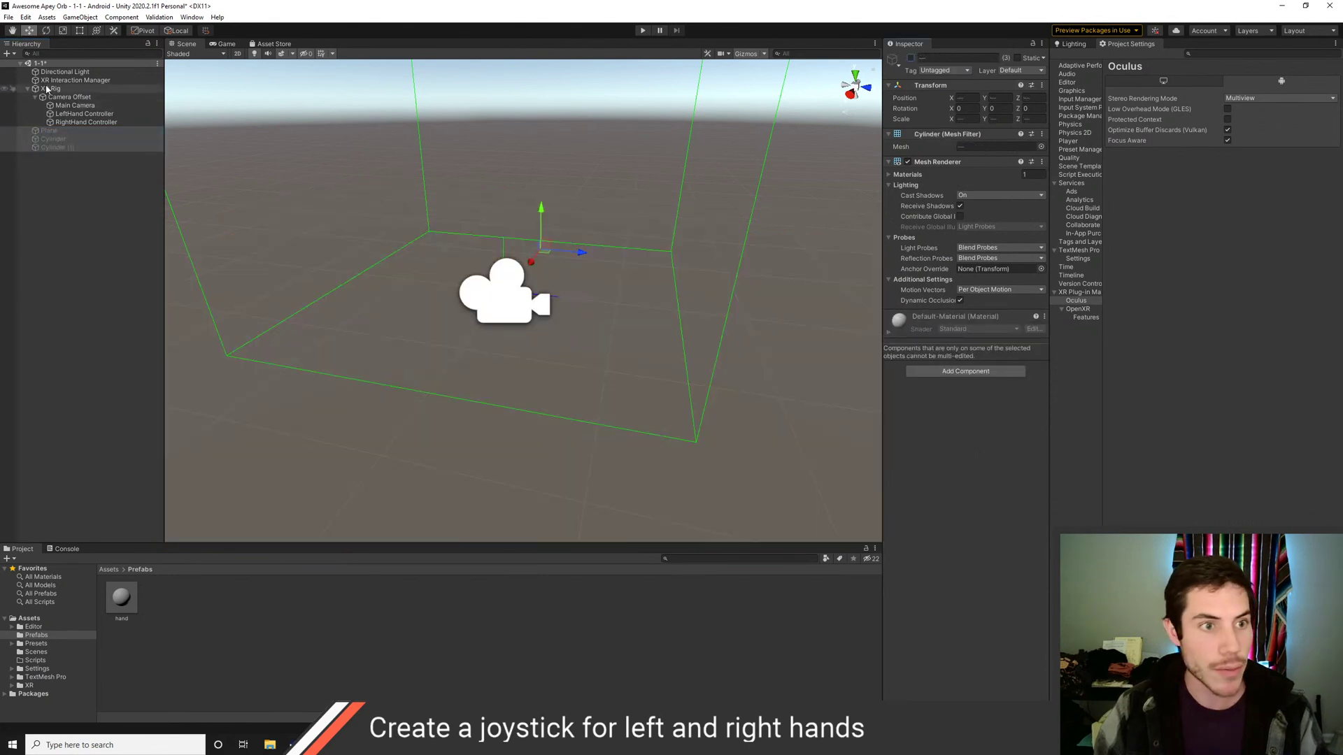
{"action": "left_click", "coordinate": [63, 81]}
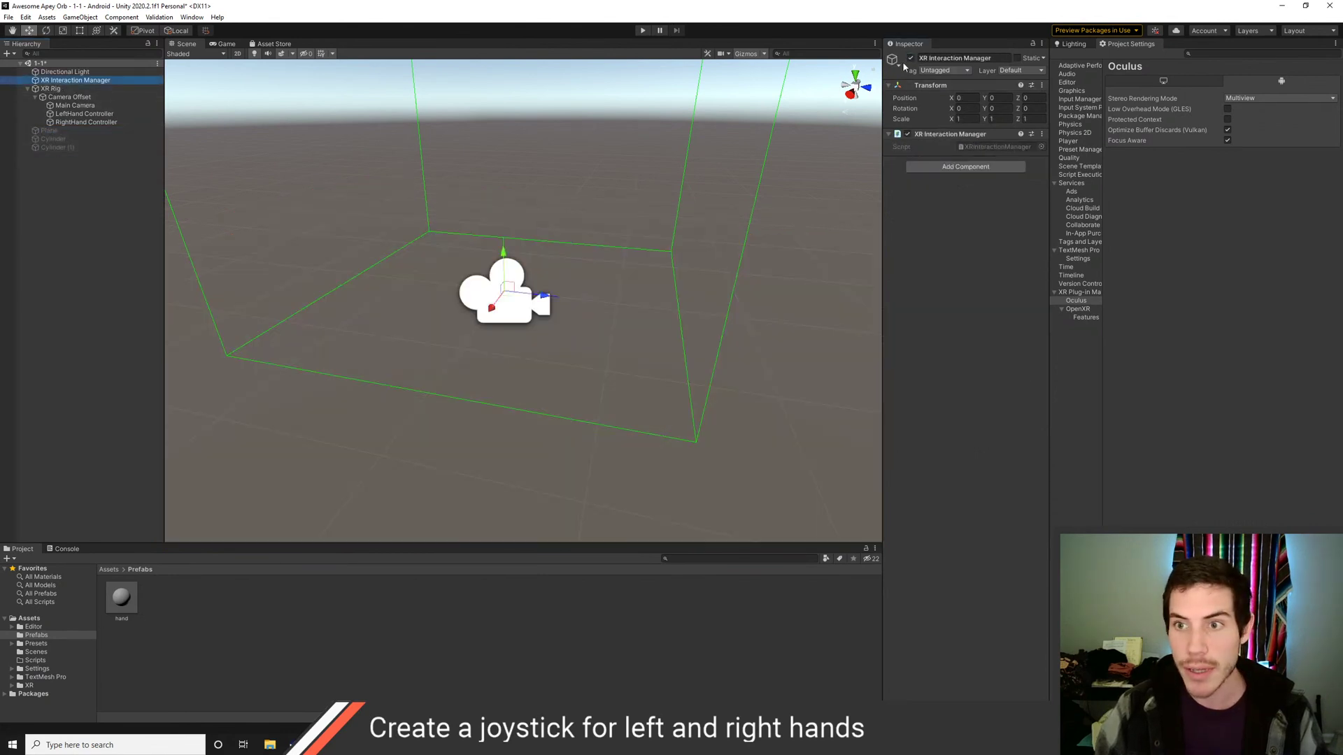
{"action": "key", "text": "ctrl+s"}
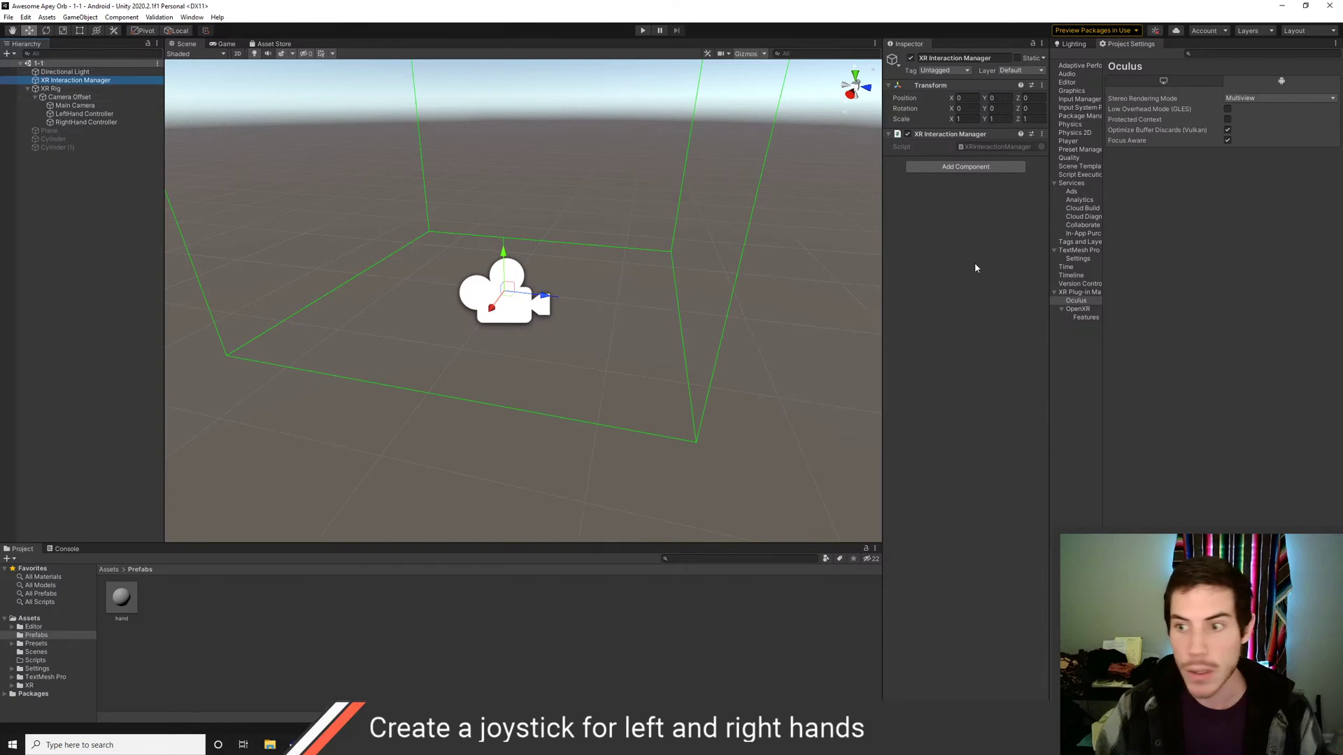
Examine the XR Plug-in Management providers with the Oculus and OpenXR settings, and recheck the XR Interaction Manager object
{"action": "left_click", "coordinate": [1079, 291]}
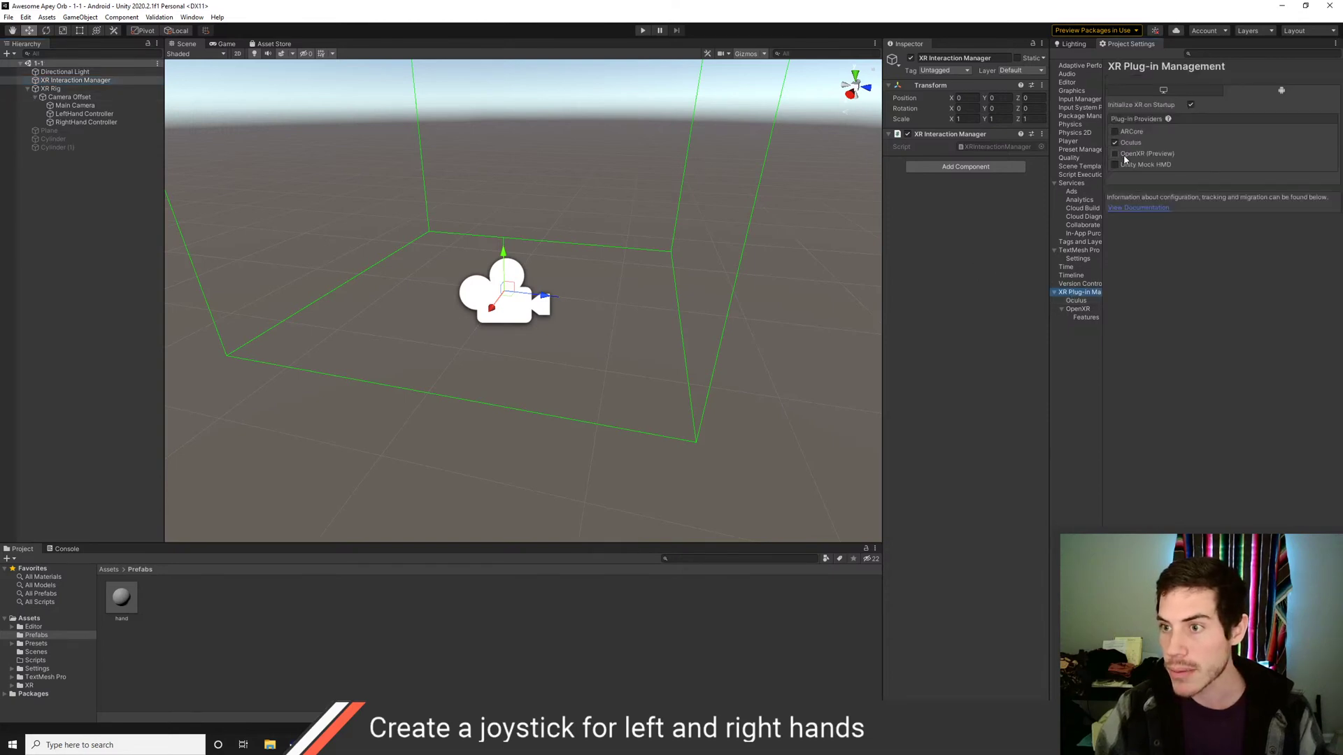
{"action": "left_click", "coordinate": [1081, 302]}
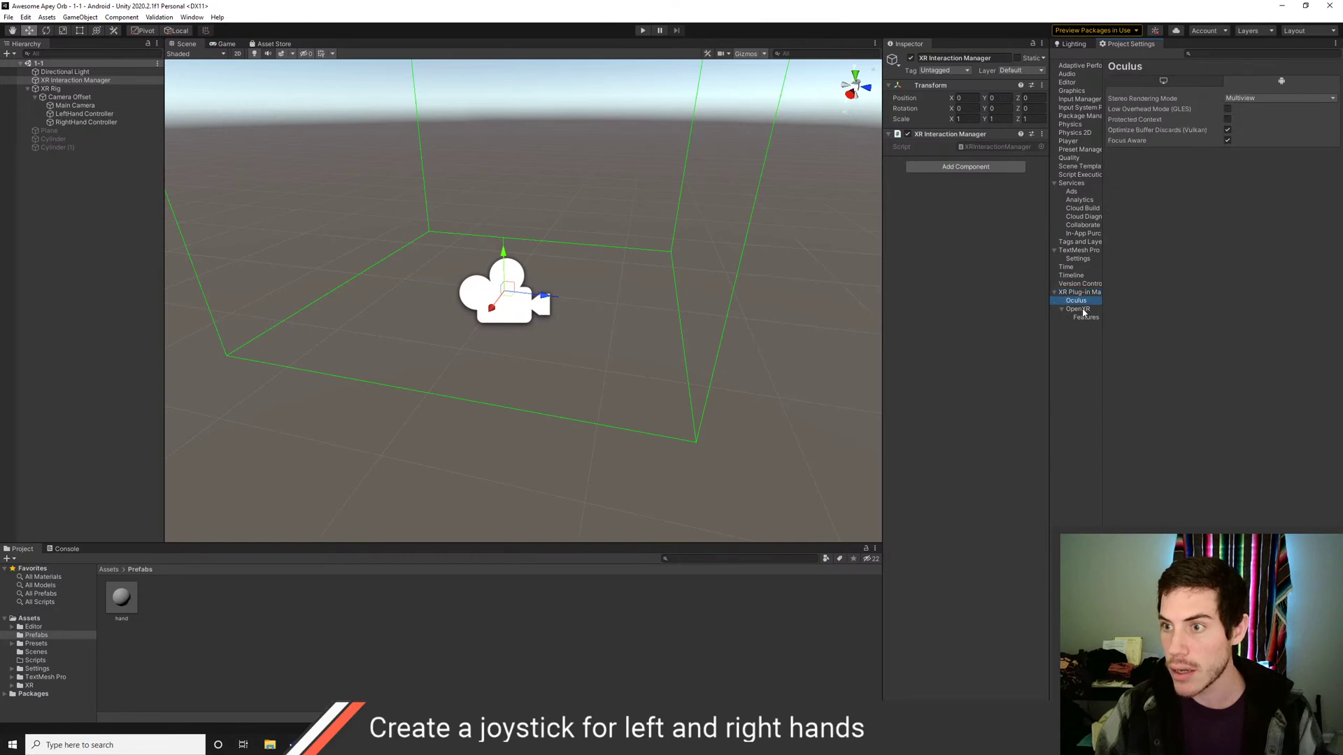
{"action": "left_click", "coordinate": [1083, 311]}
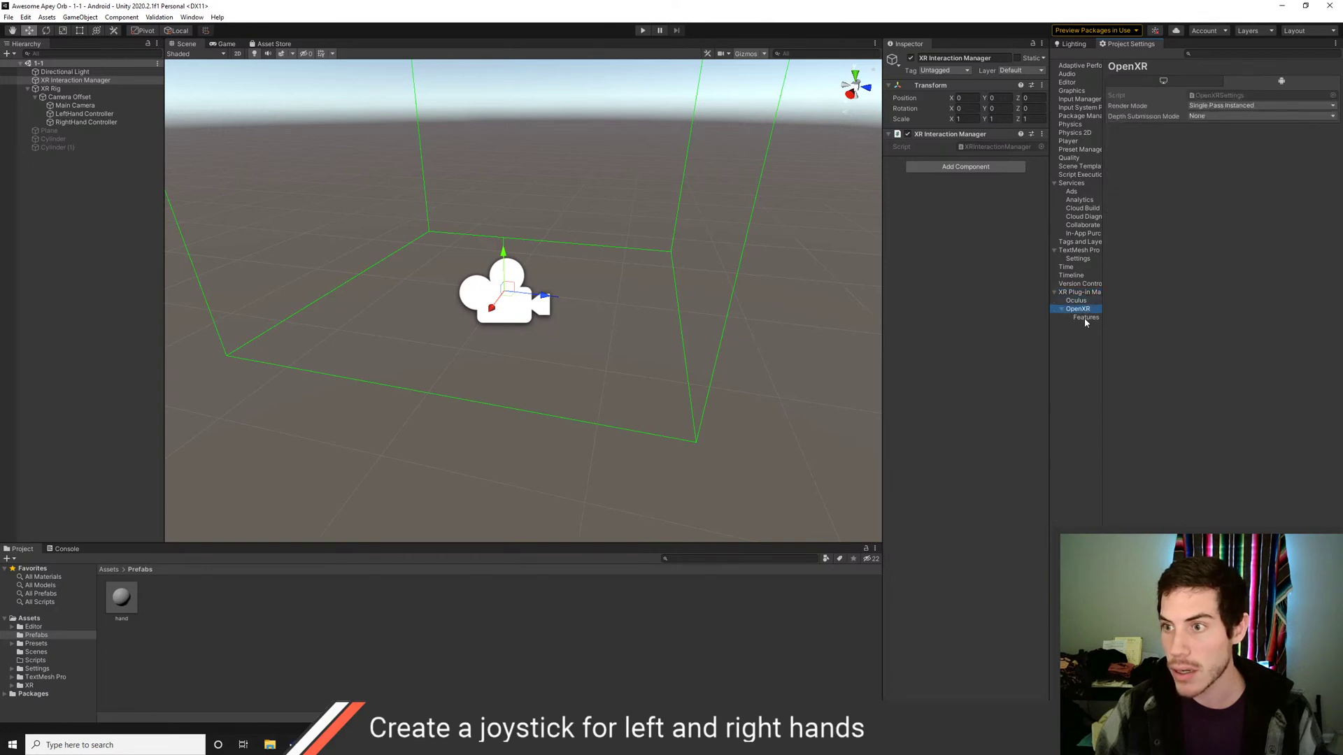
{"action": "left_click", "coordinate": [1080, 292]}
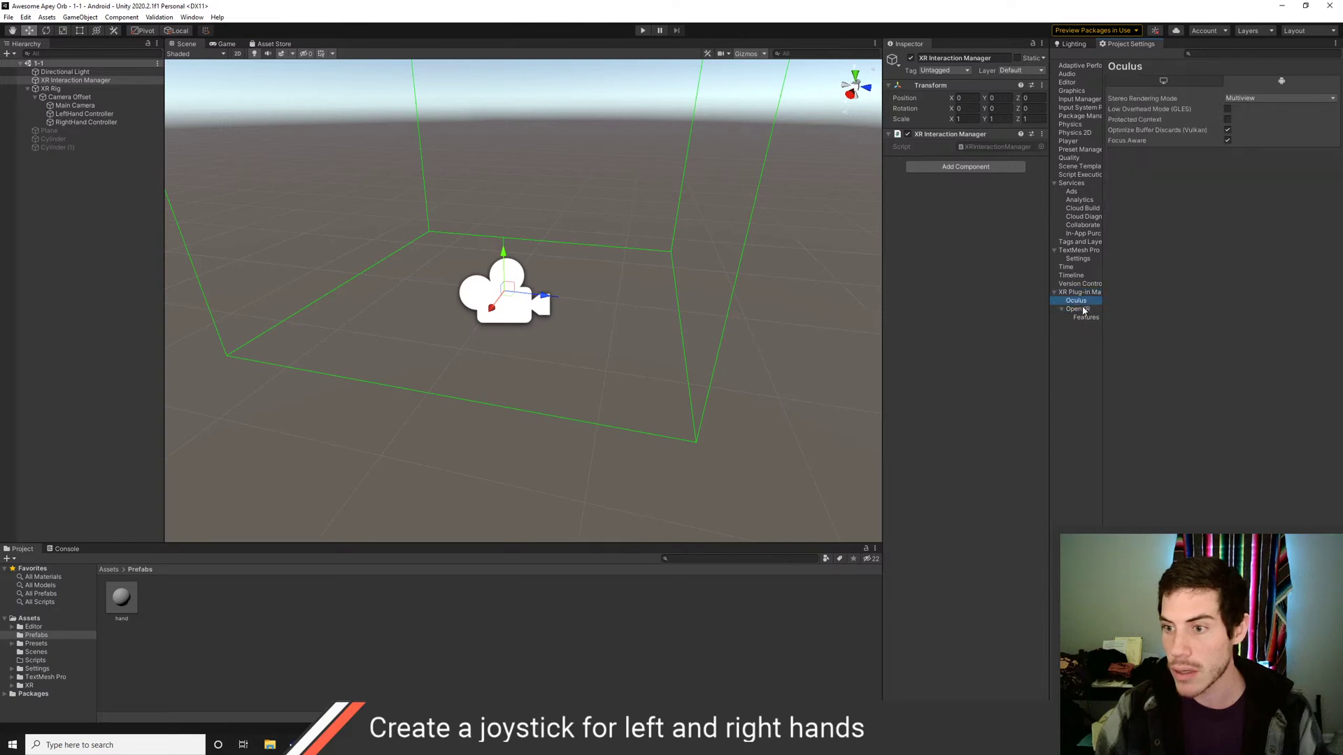
{"action": "left_click", "coordinate": [1080, 302]}
{"action": "left_click", "coordinate": [1080, 309]}
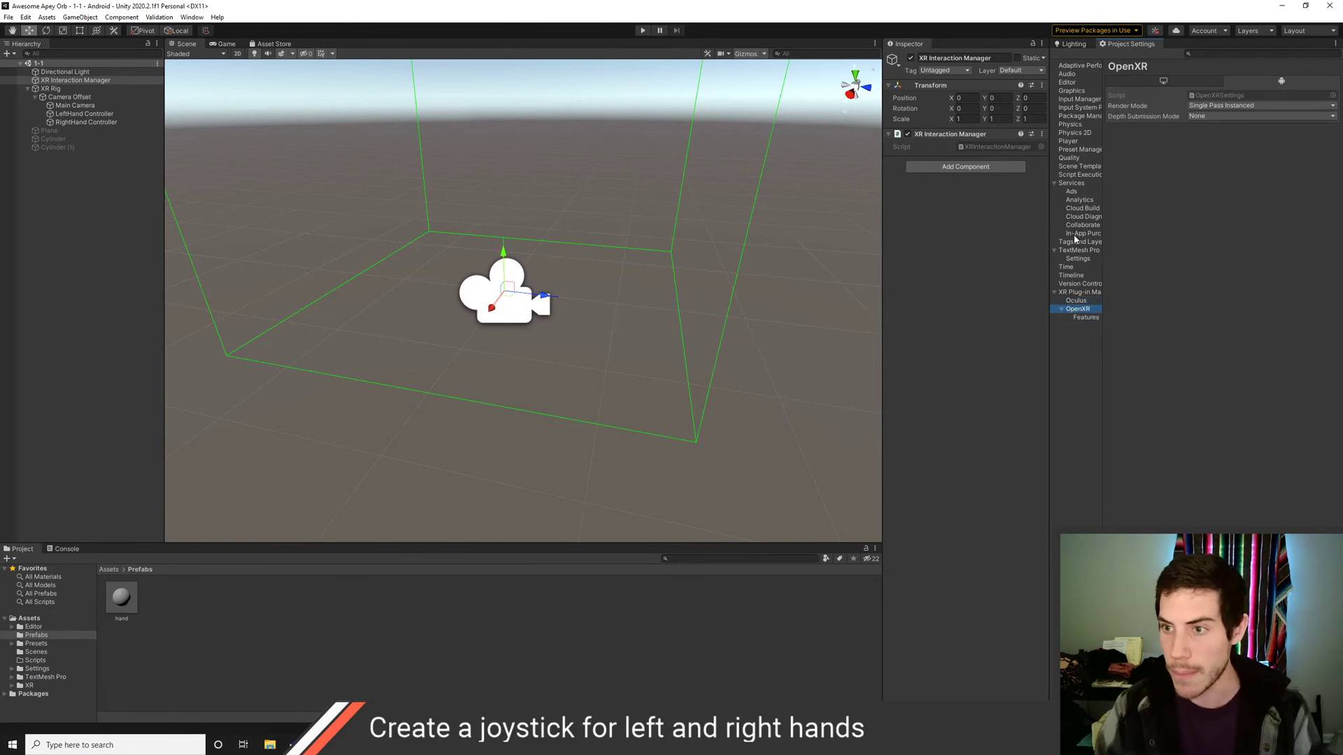
{"action": "left_click", "coordinate": [1079, 293]}
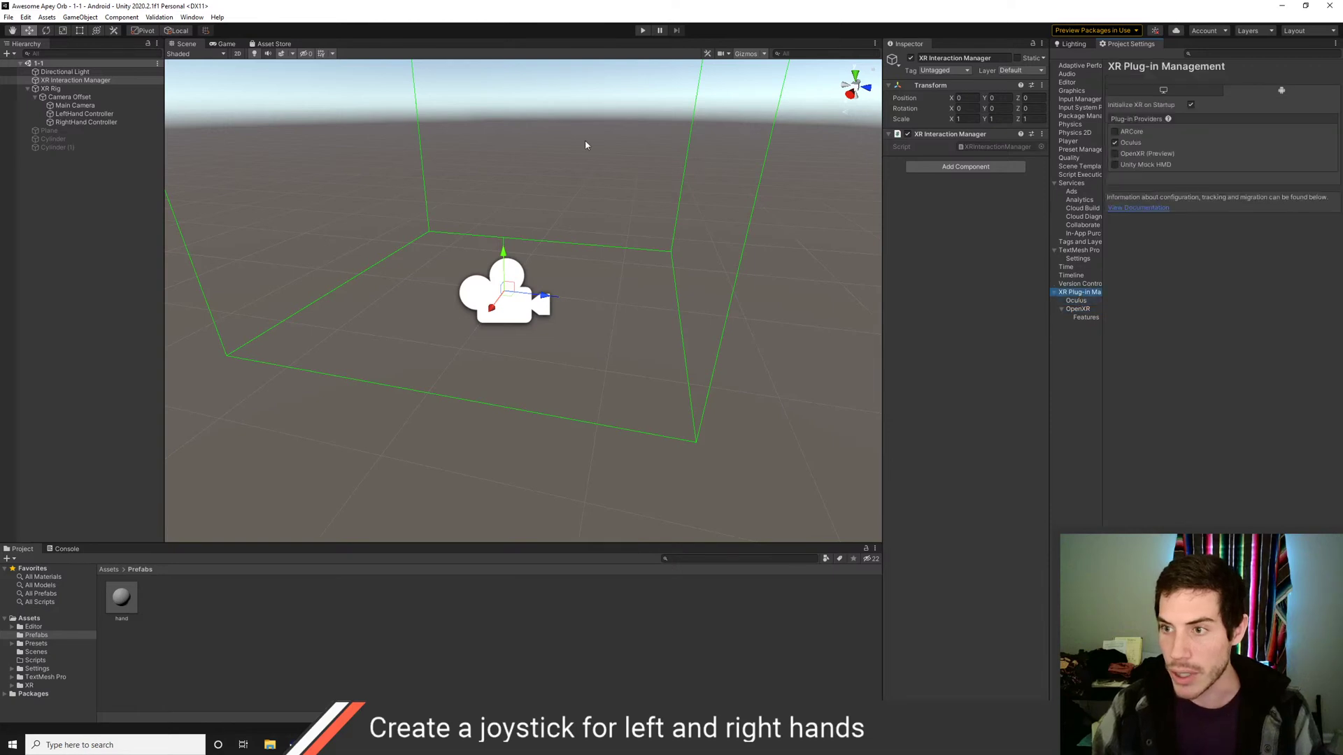
{"action": "left_click", "coordinate": [50, 89]}
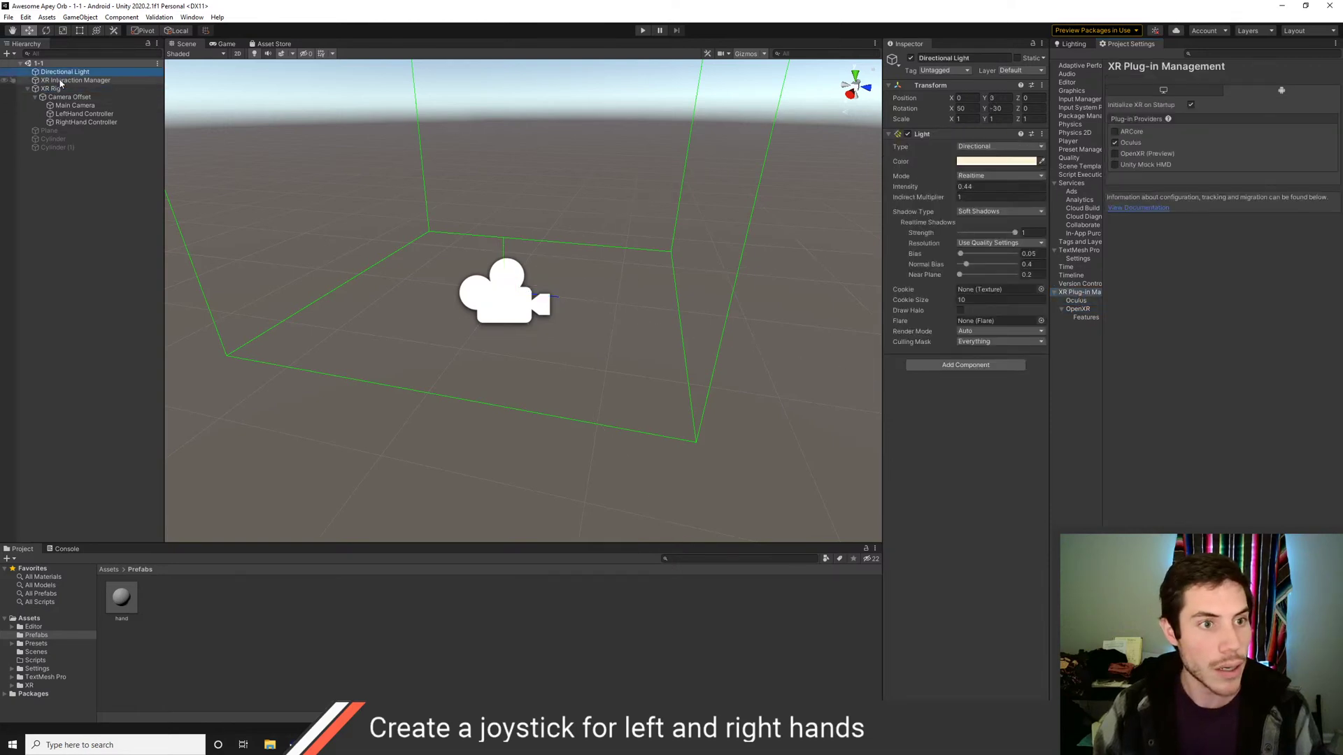
{"action": "left_click", "coordinate": [21, 80]}
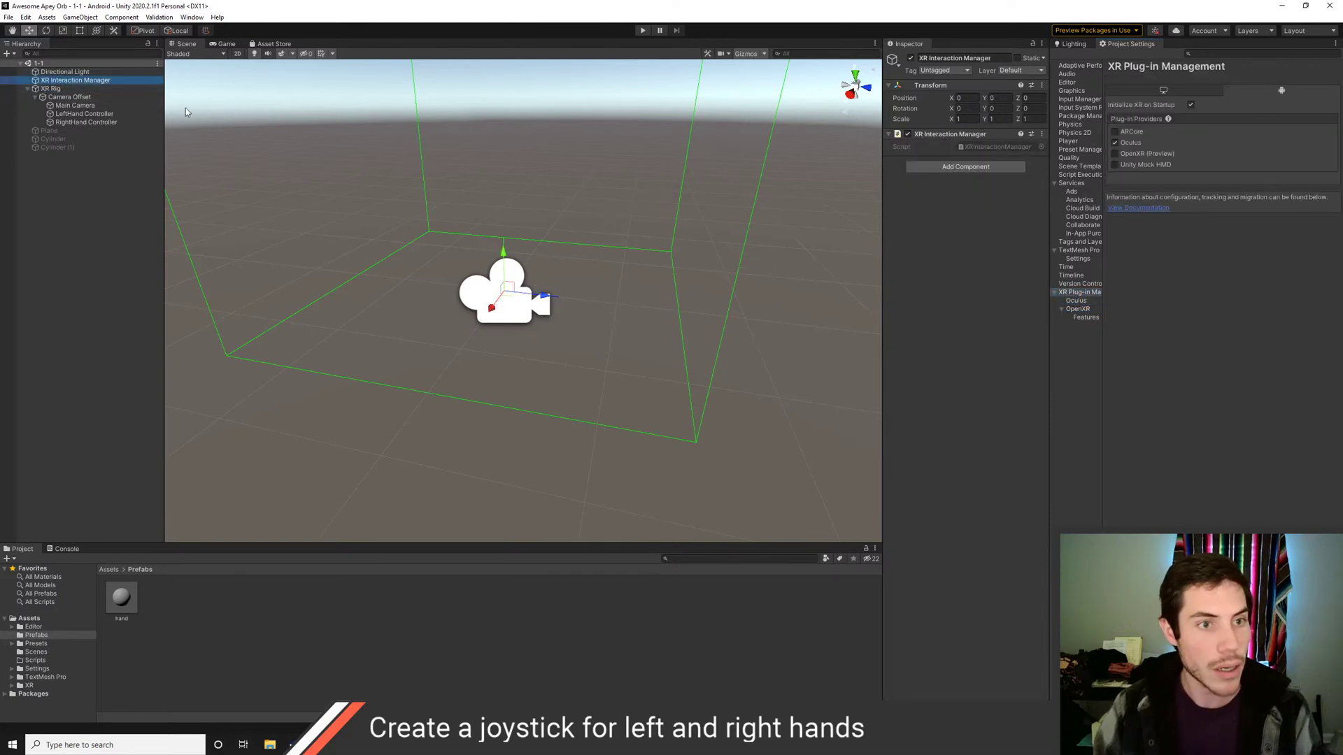
Deactivate the XR Rig and the XR Interaction Manager in the scene
{"action": "left_click", "coordinate": [51, 89], "text": "ctrl"}
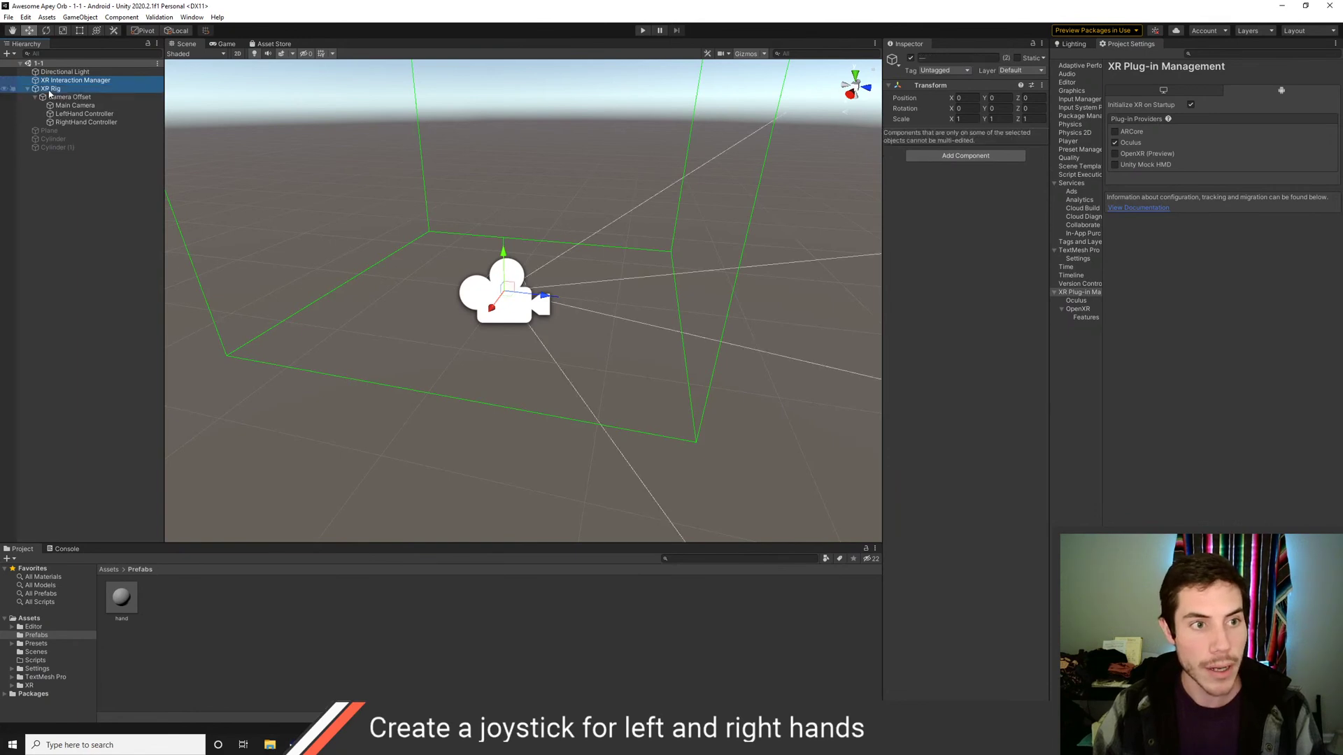
{"action": "left_click", "coordinate": [64, 154]}
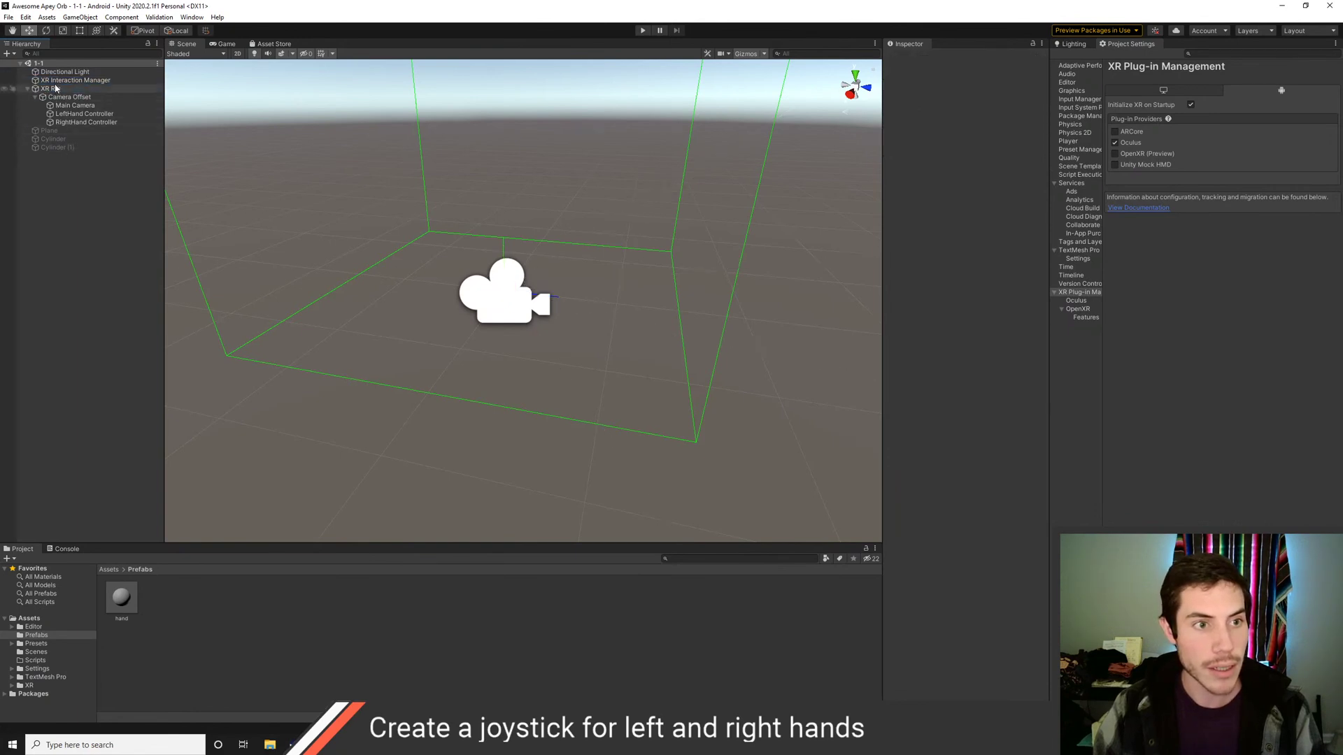
{"action": "left_click", "coordinate": [51, 90]}
{"action": "key", "text": "alt+shift+a"}
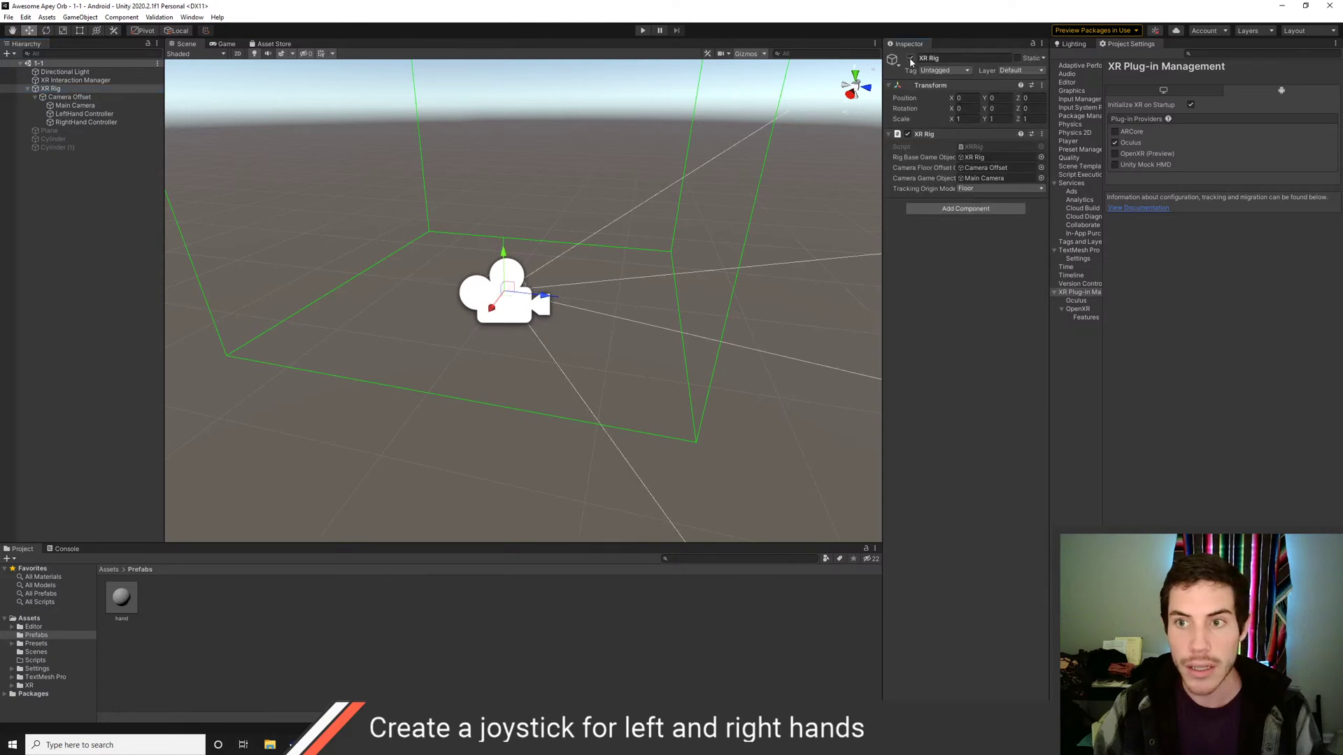
{"action": "left_click", "coordinate": [28, 79]}
{"action": "key", "text": "alt+shift+a"}
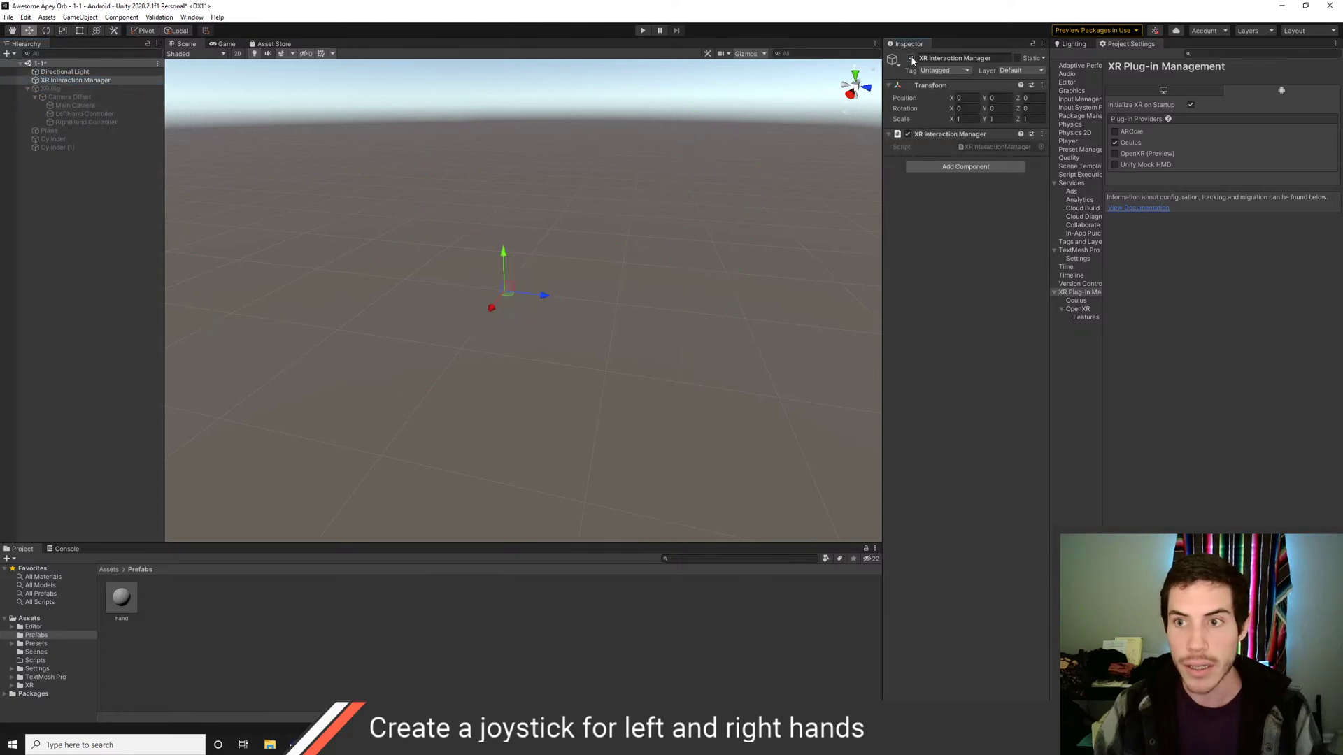
{"action": "left_click", "coordinate": [37, 182]}
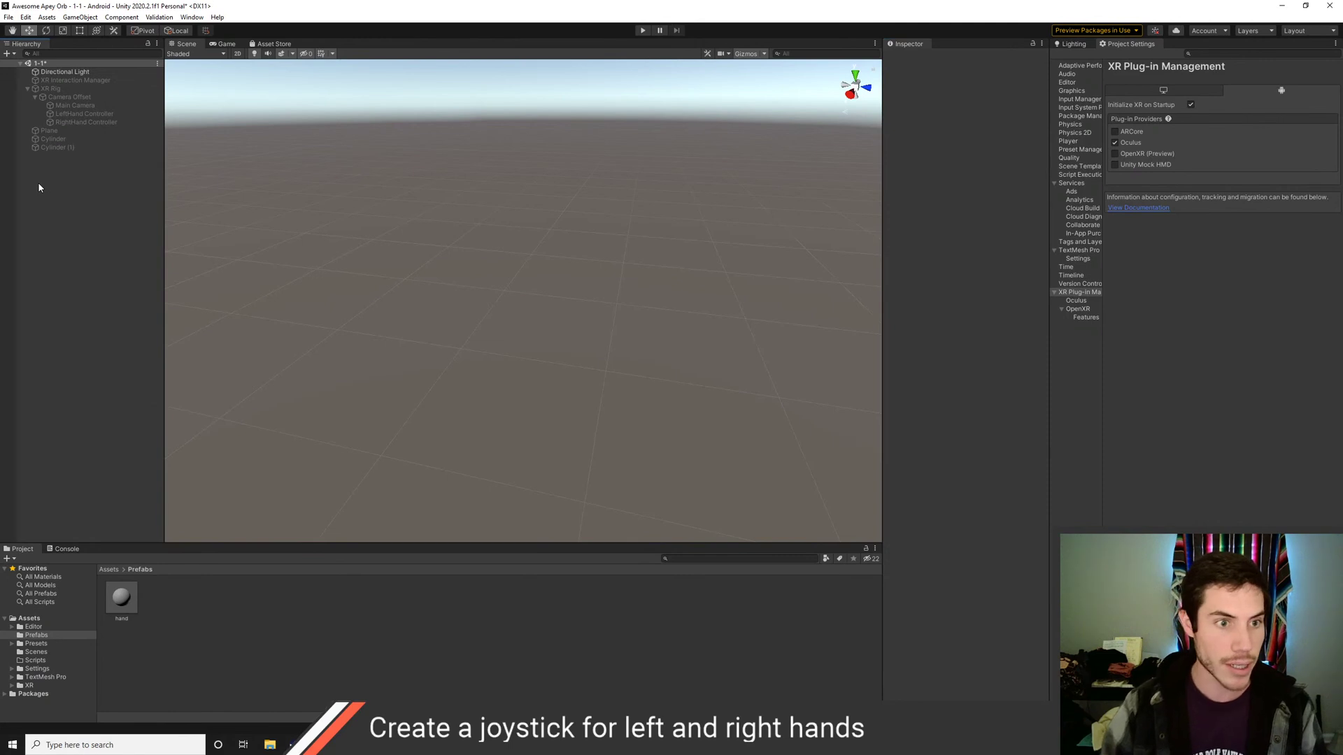
Add a device-based Room-Scale XR Rig to the scene and save the scene
{"action": "right_click", "coordinate": [38, 182]}
{"action": "mouse_move", "coordinate": [90, 402]}
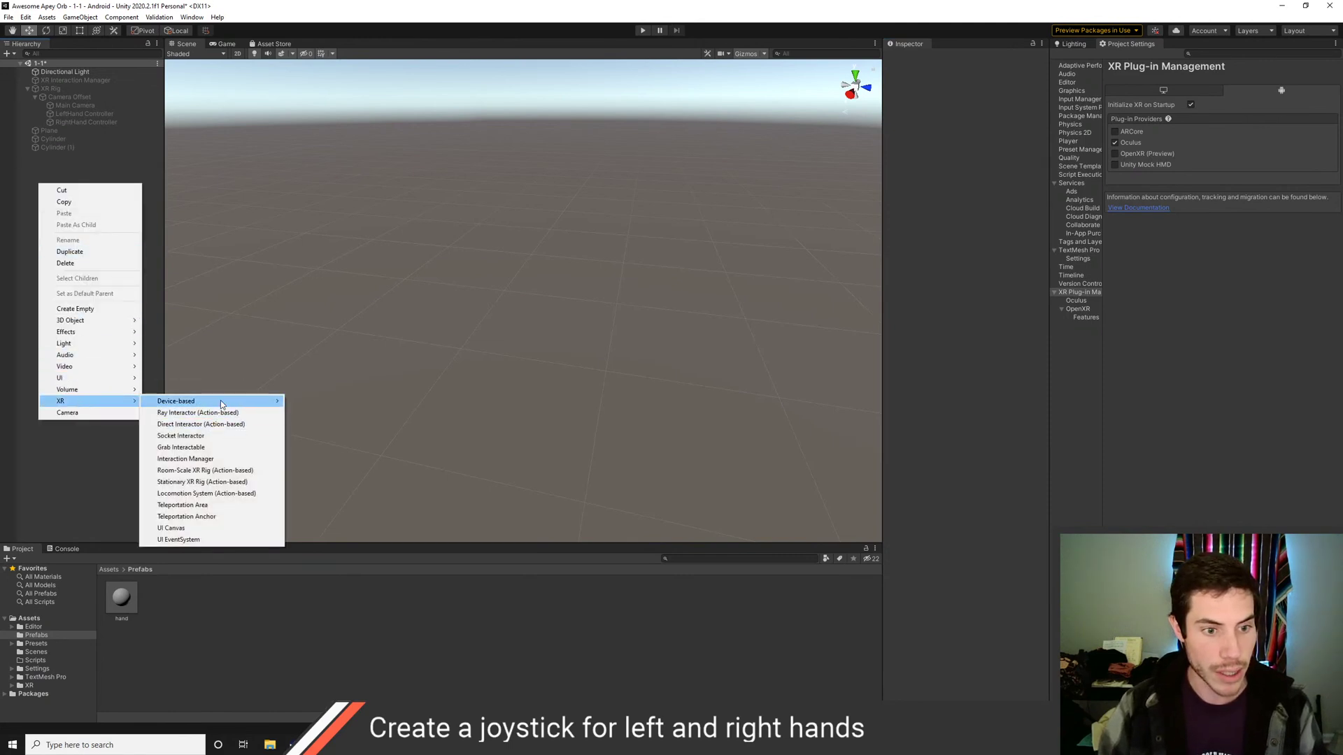
{"action": "mouse_move", "coordinate": [239, 406]}
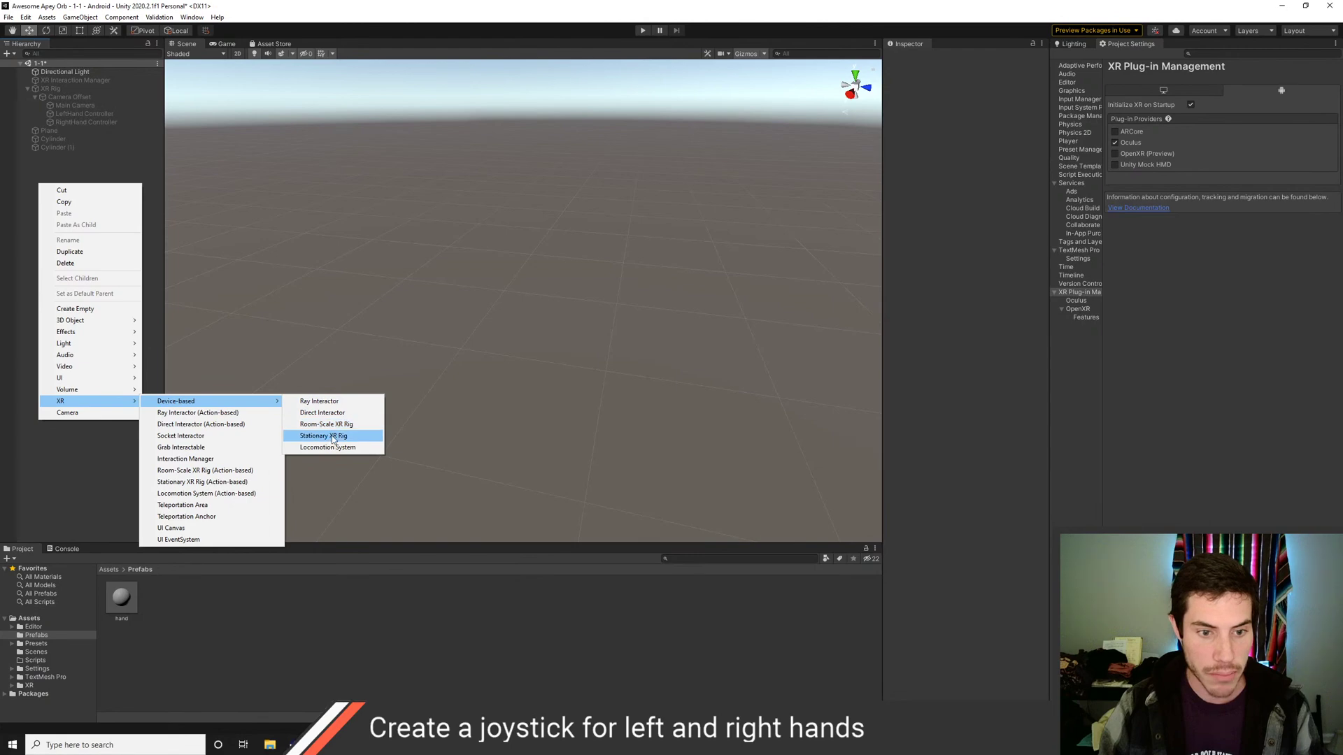
{"action": "left_click", "coordinate": [337, 423]}
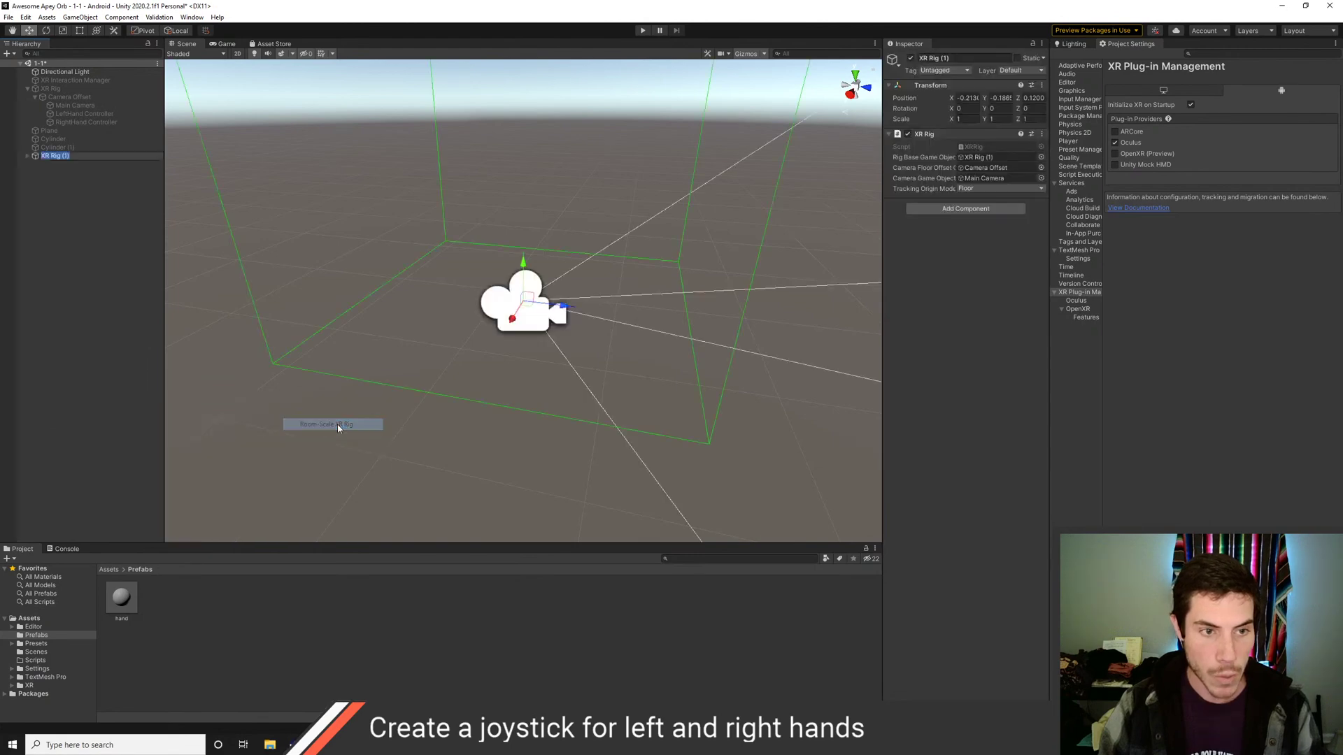
{"action": "left_click", "coordinate": [99, 284]}
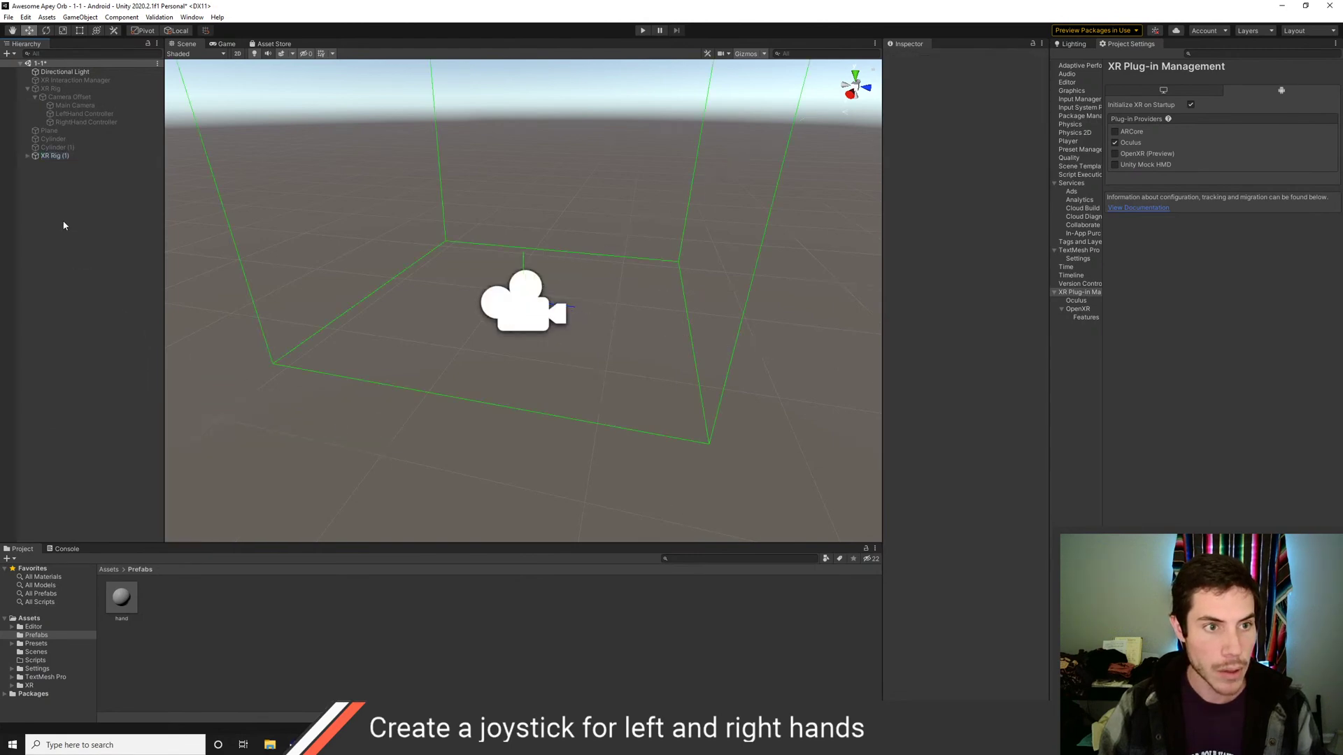
{"action": "key", "text": "ctrl+s"}
Run the scene with the new room-scale rig, check it in the Scene view and stop the run
{"action": "left_click", "coordinate": [642, 31]}
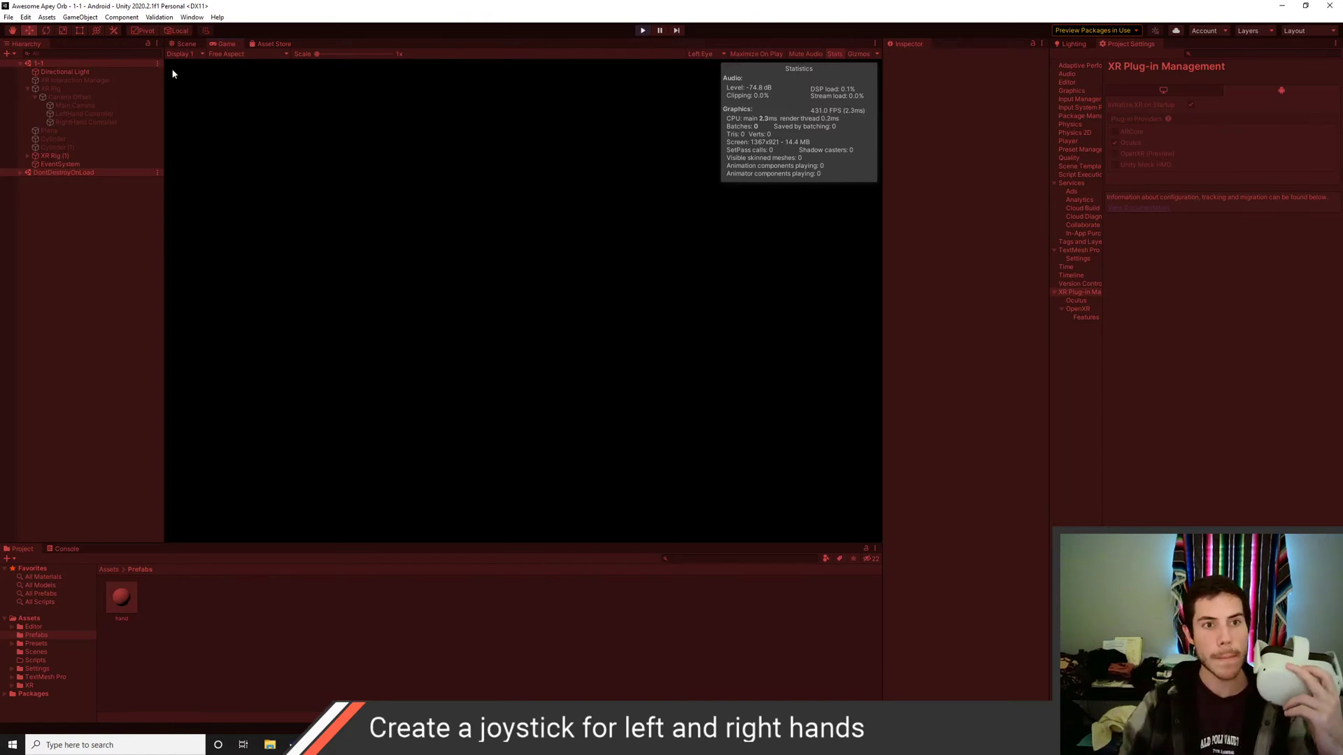
{"action": "left_click", "coordinate": [185, 44]}
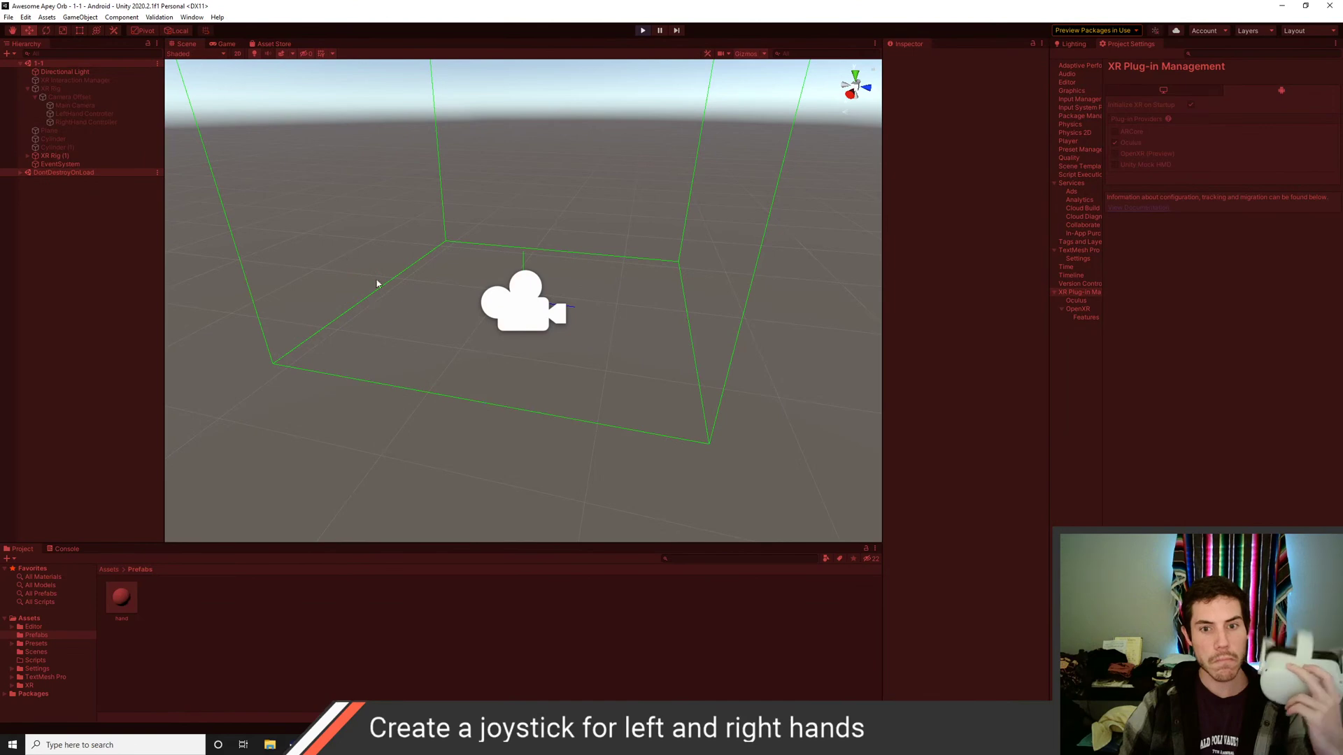
{"action": "scroll", "coordinate": [429, 403], "scroll_direction": "down", "scroll_amount": 2}
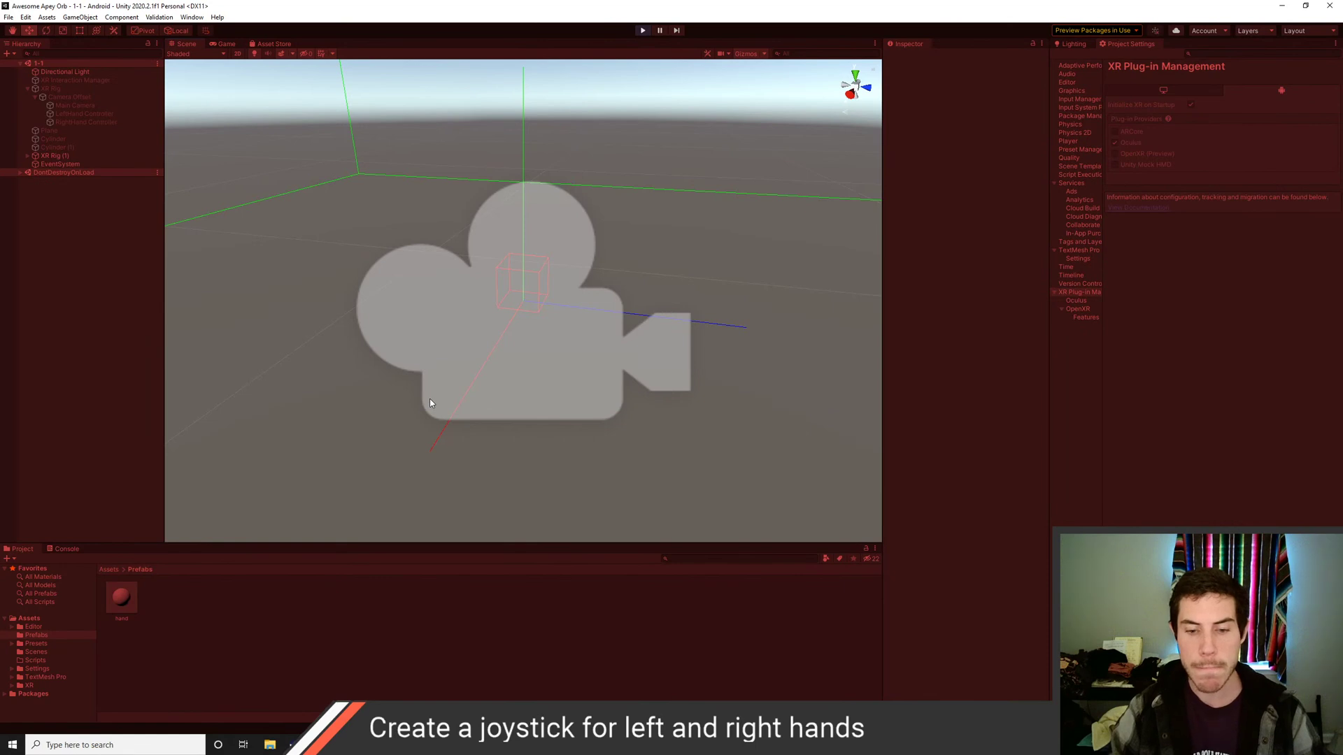
{"action": "key", "text": "ctrl+p"}
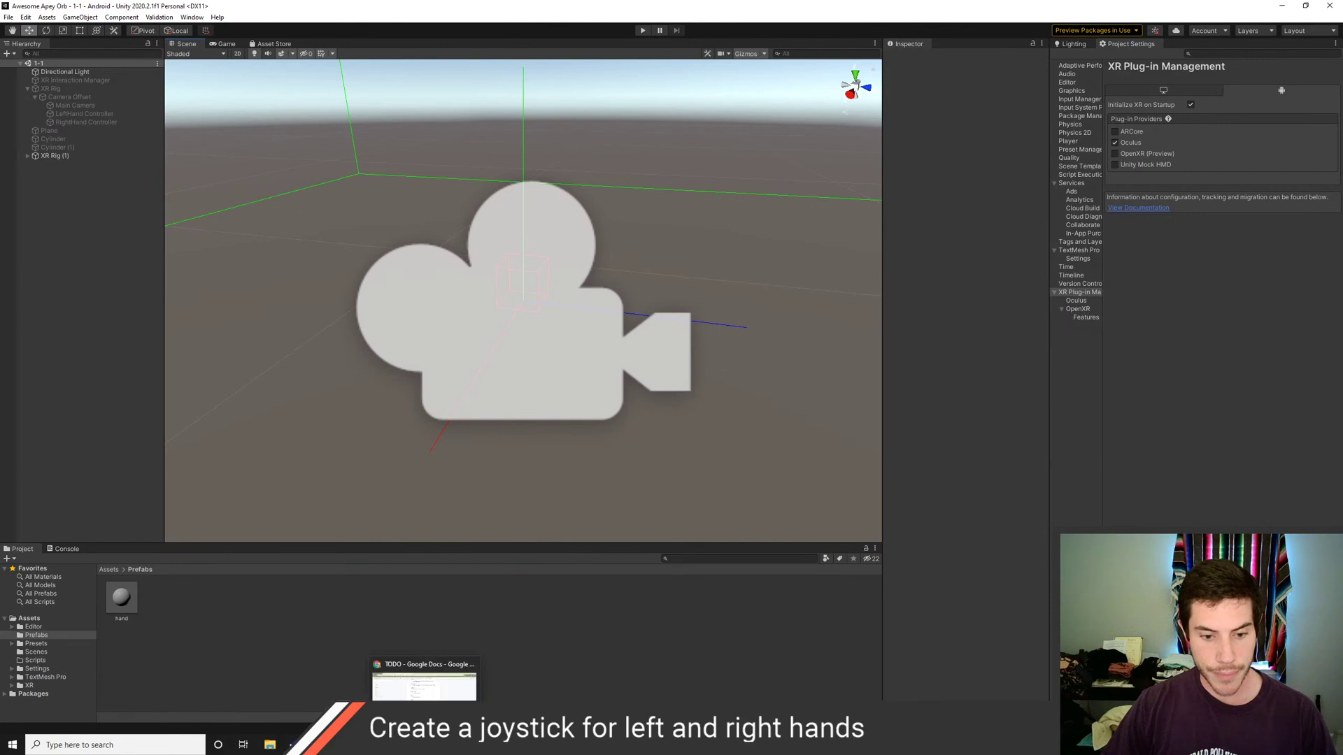
Close the Oculus app and the Unity editor
{"action": "mouse_move", "coordinate": [291, 744]}
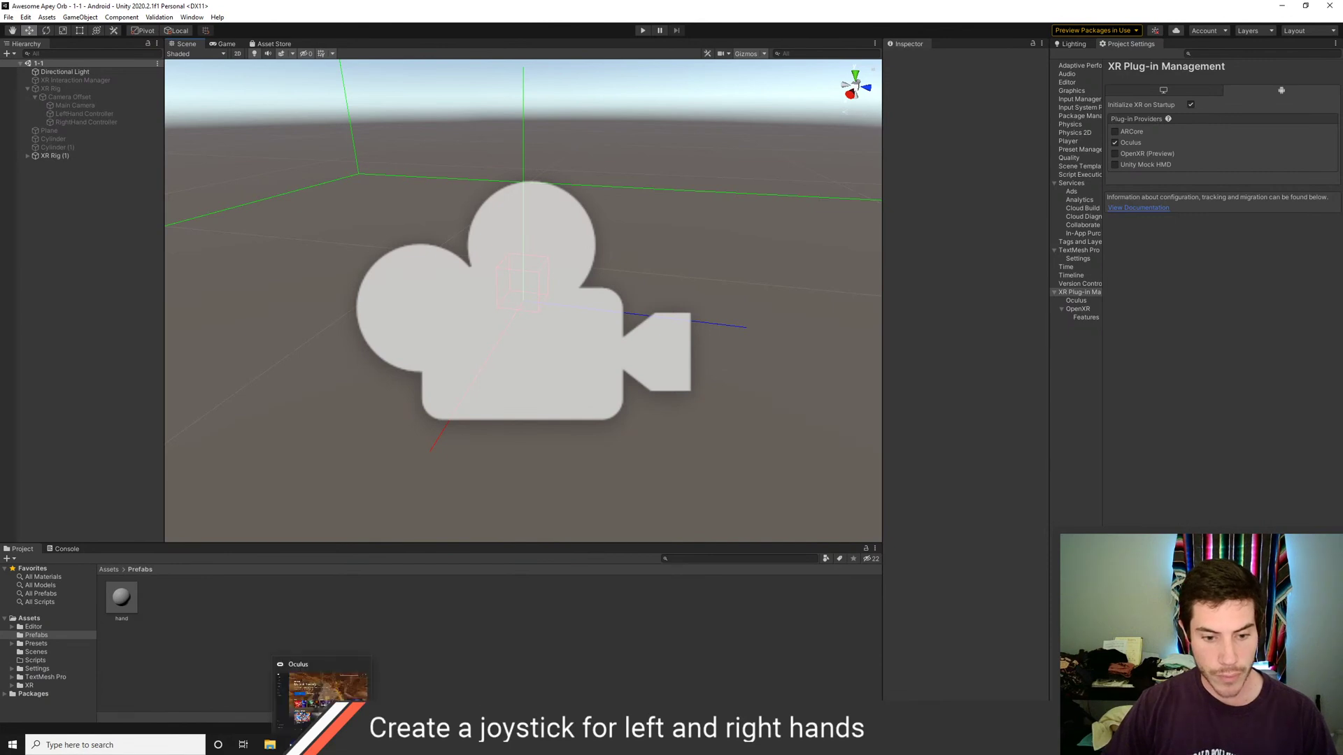
{"action": "left_click", "coordinate": [363, 665]}
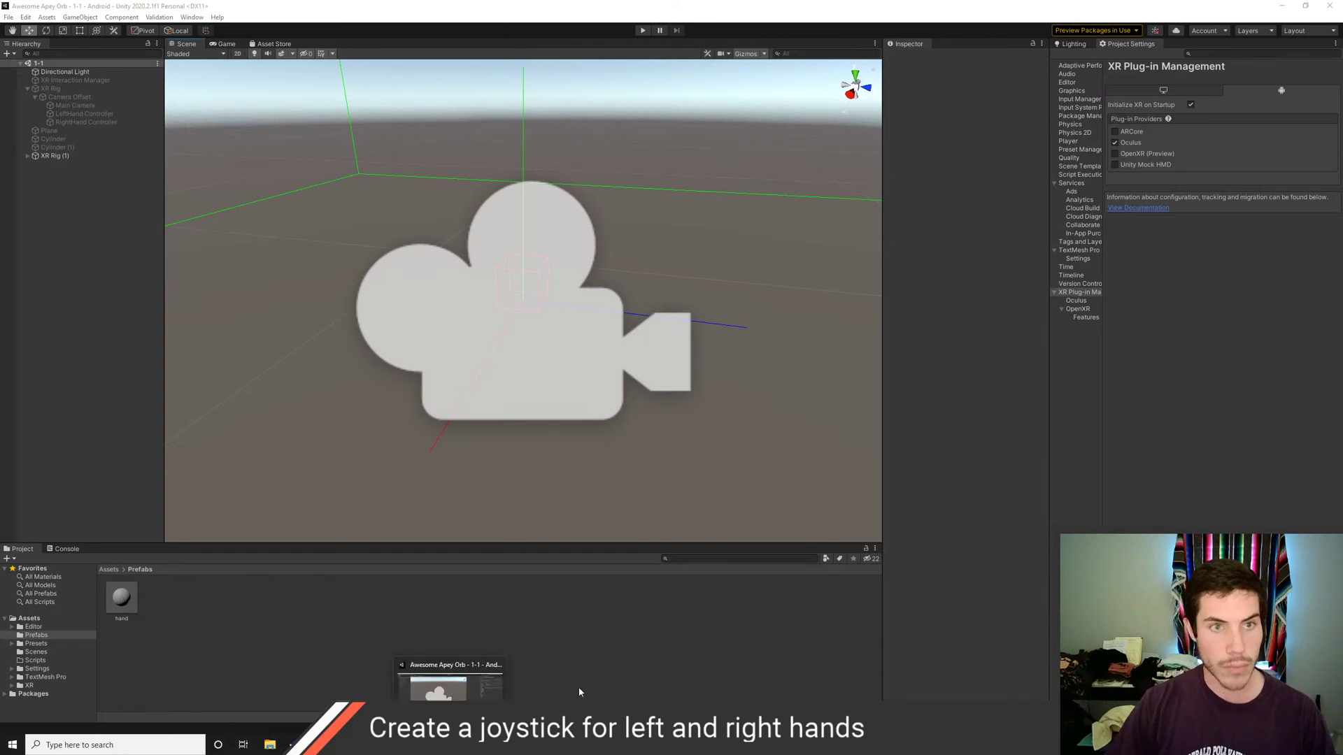
{"action": "left_click", "coordinate": [900, 266]}
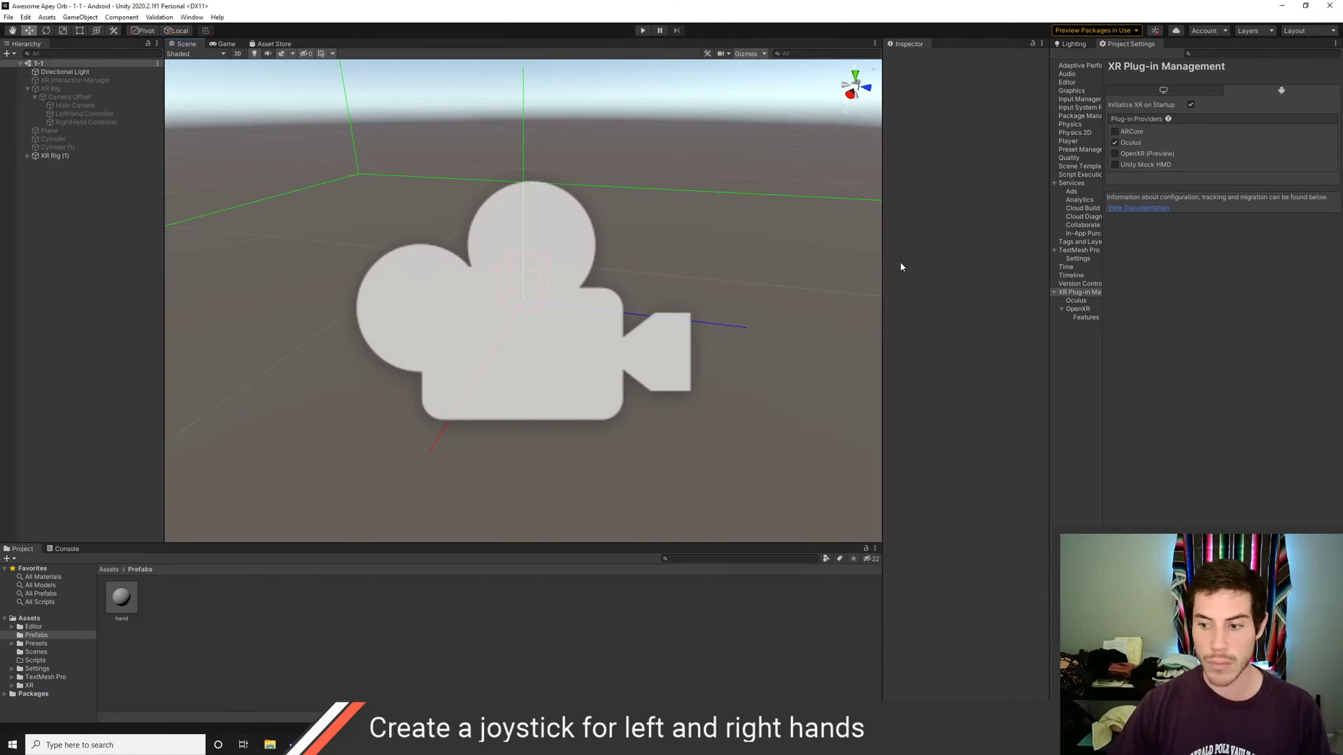
{"action": "key", "text": "alt+Tab"}
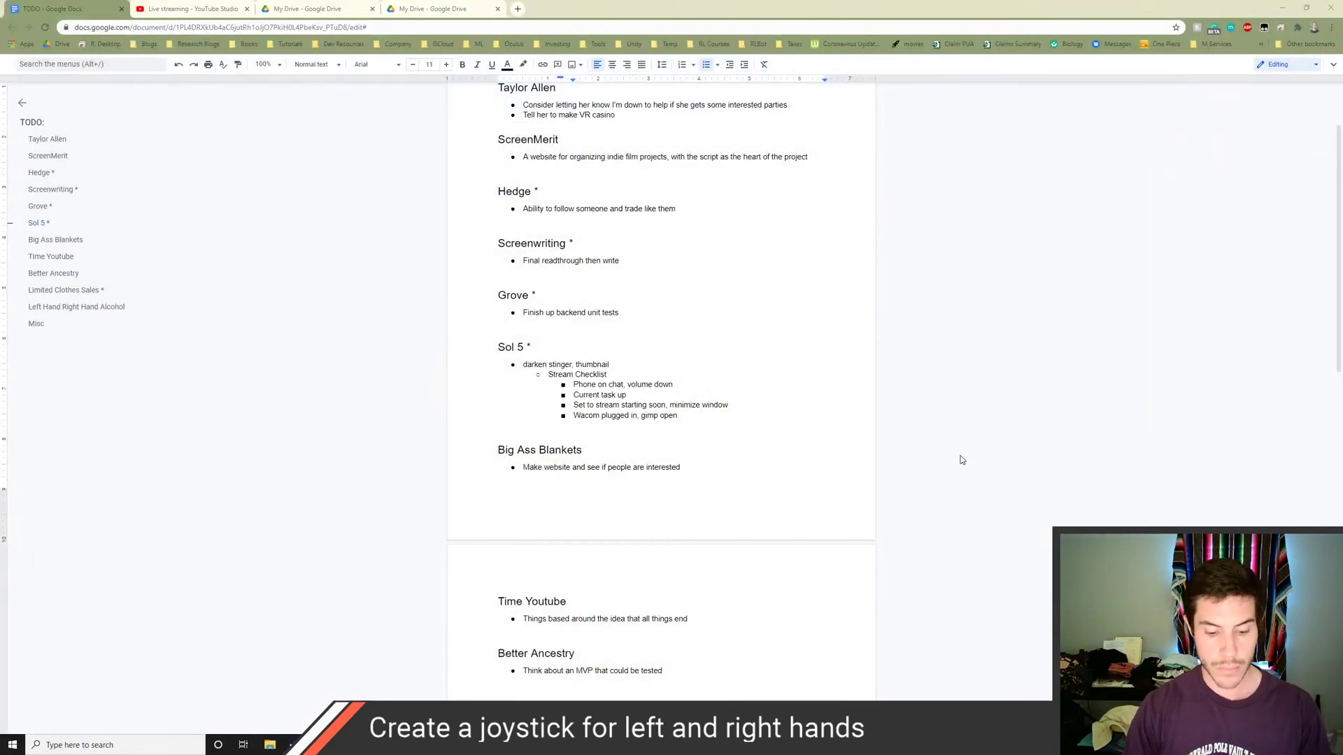
Relaunch the Oculus app and Unity Hub and reopen the Awesome Apey Orb project
{"action": "key", "text": "super"}
{"action": "type", "text": "oculus"}
{"action": "key", "text": "Return"}
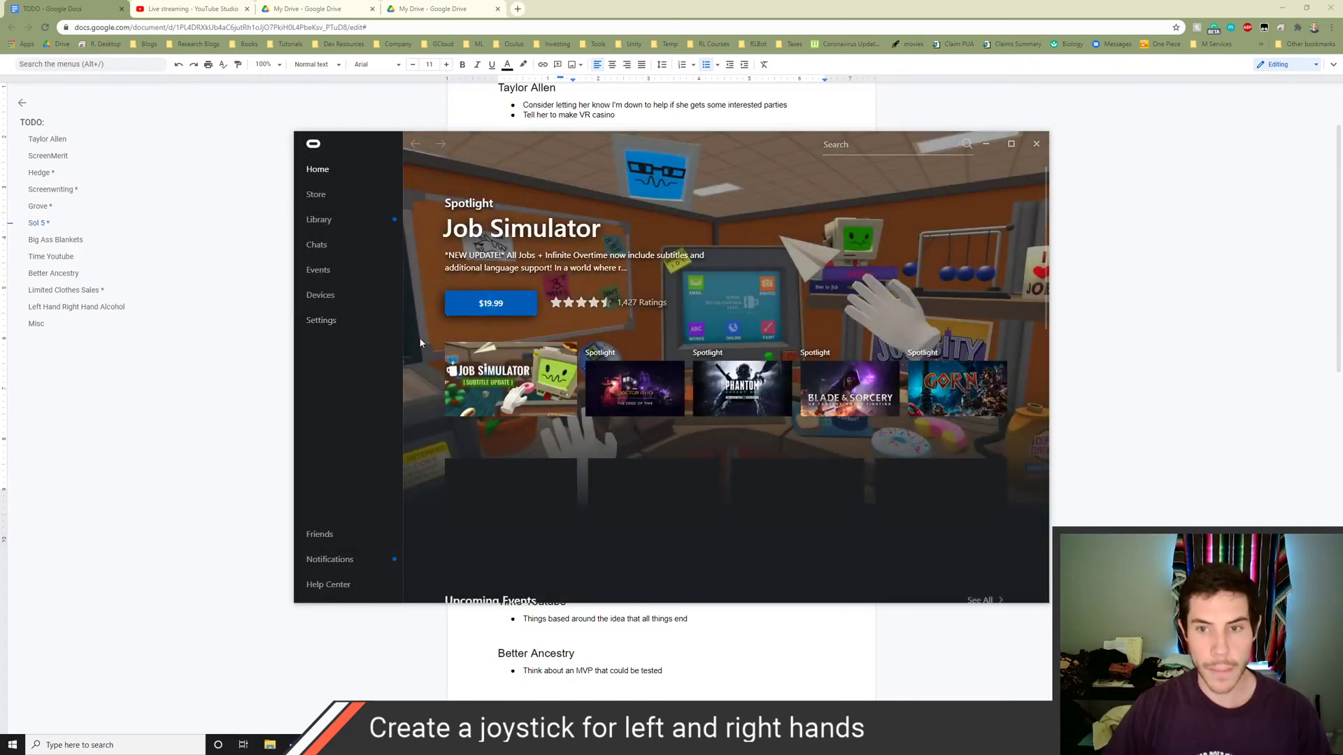
{"action": "key", "text": "super"}
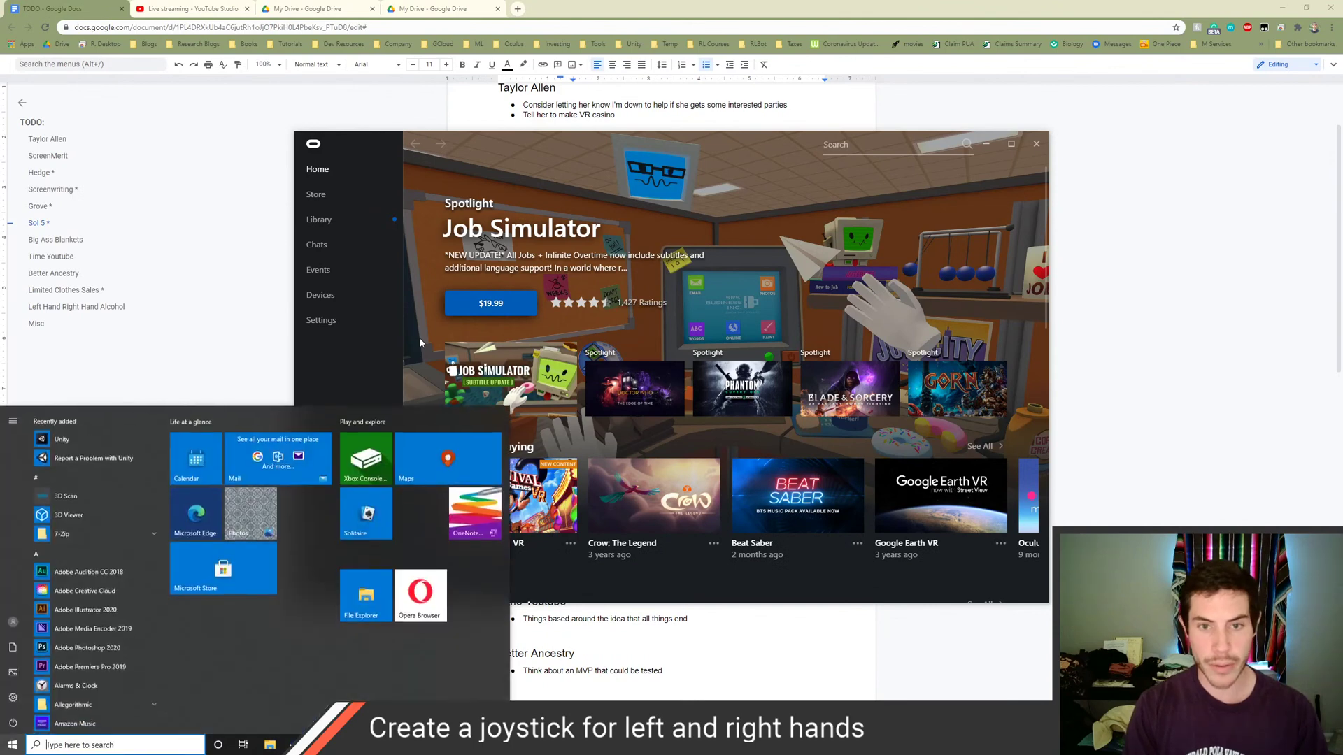
{"action": "type", "text": "unity"}
{"action": "key", "text": "Return"}
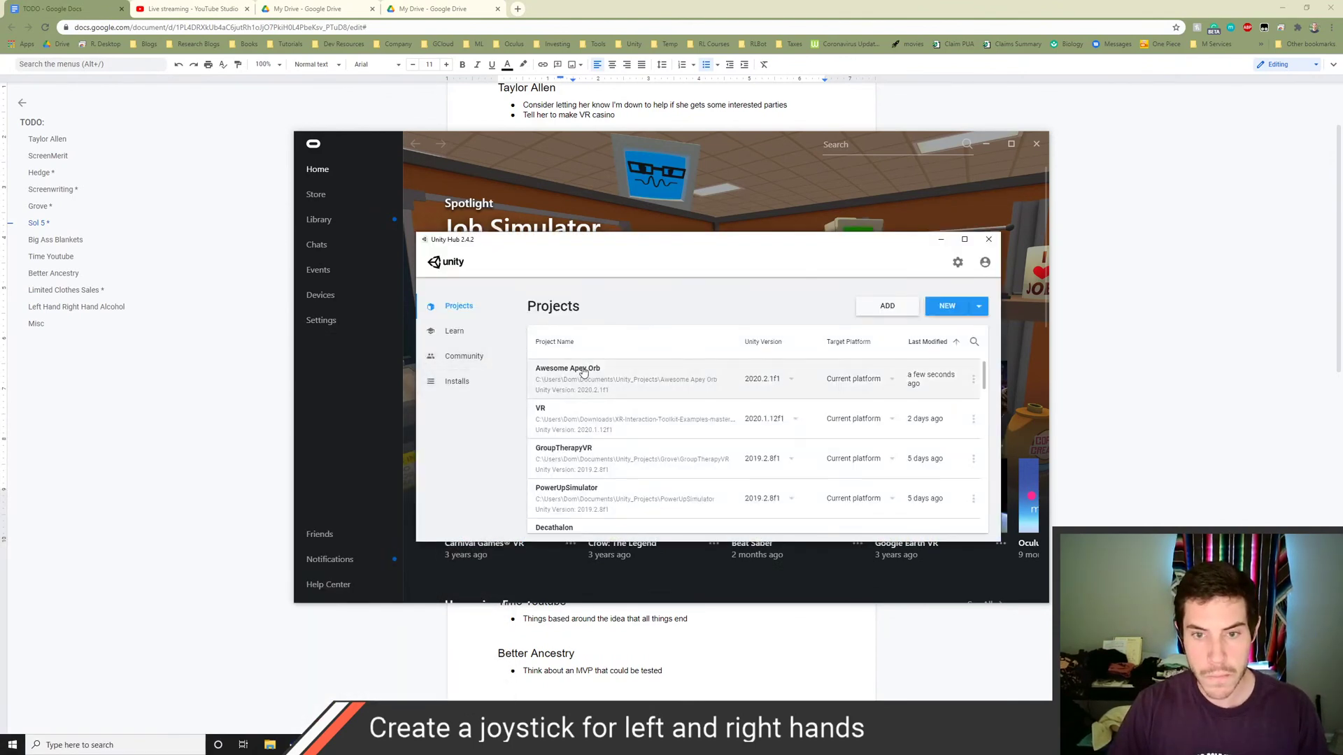
{"action": "left_click", "coordinate": [583, 371]}
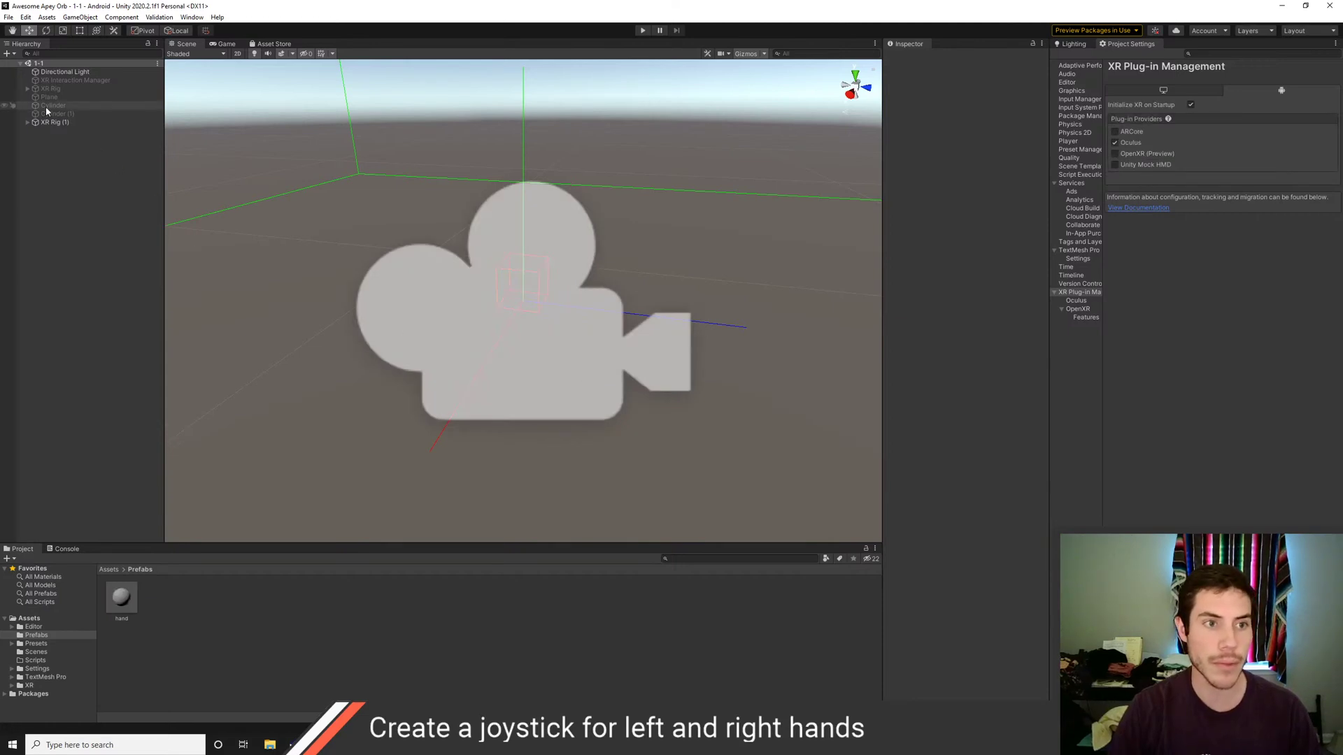
Review the components of XR Rig (1) and its Camera Offset, and the Oculus plug-in settings
{"action": "left_click", "coordinate": [56, 123]}
{"action": "left_click", "coordinate": [28, 123]}
{"action": "left_click", "coordinate": [56, 132]}
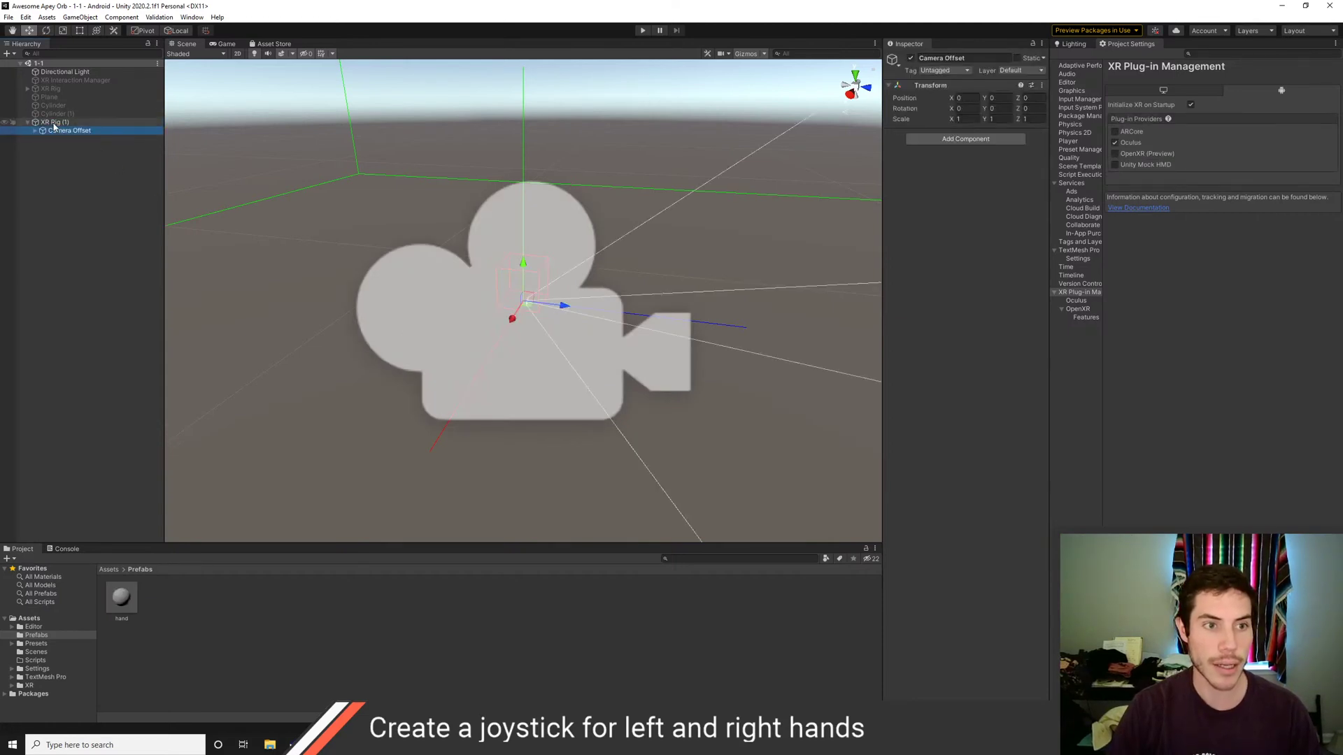
{"action": "left_click", "coordinate": [53, 123]}
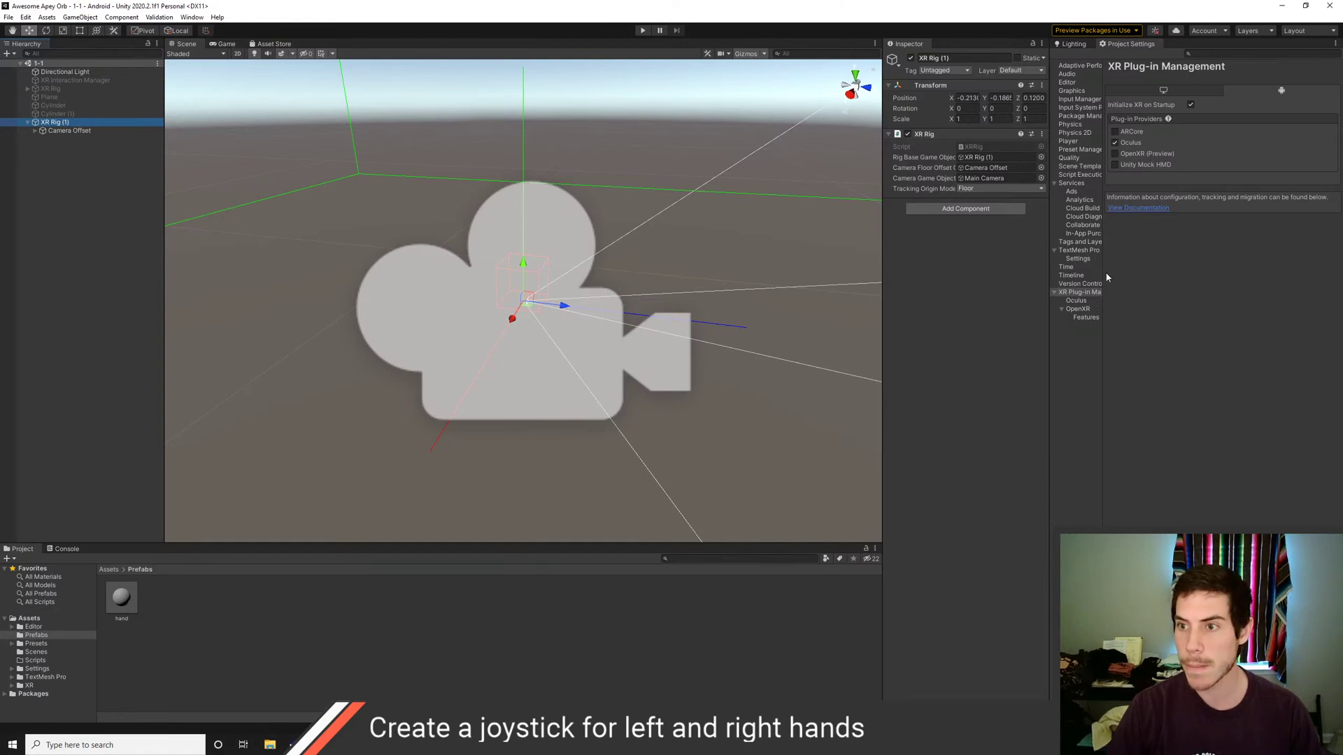
{"action": "left_click", "coordinate": [1078, 301]}
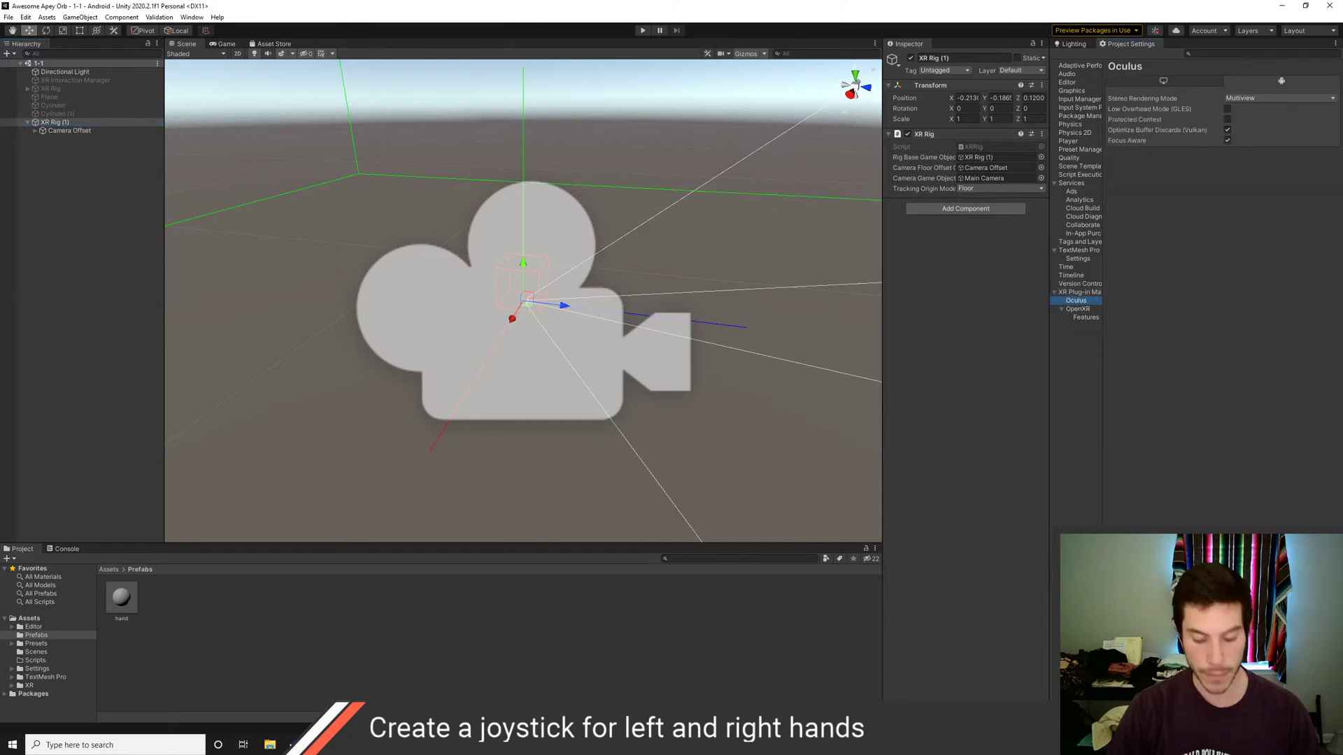
Check that the Oculus app is open, then test the scene with XR Rig (1) in Play mode and stop
{"action": "mouse_move", "coordinate": [320, 745]}
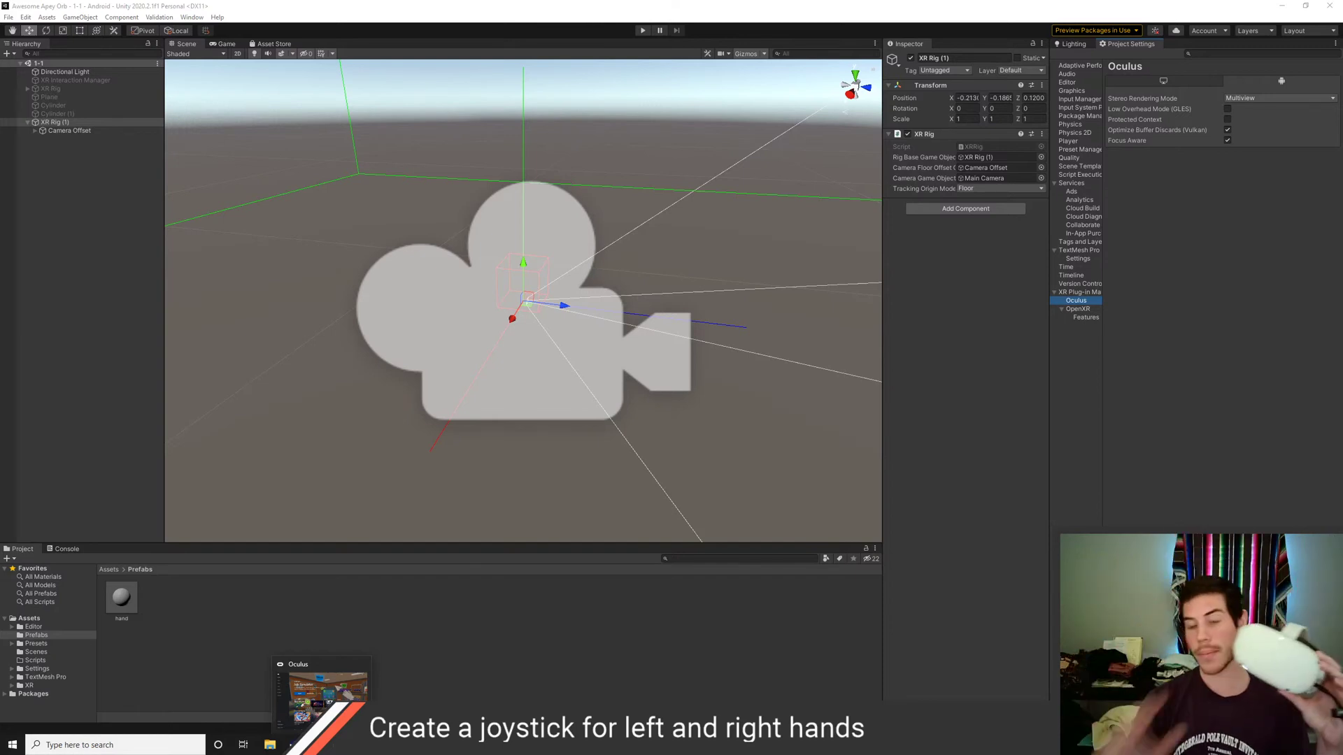
{"action": "left_click", "coordinate": [643, 30]}
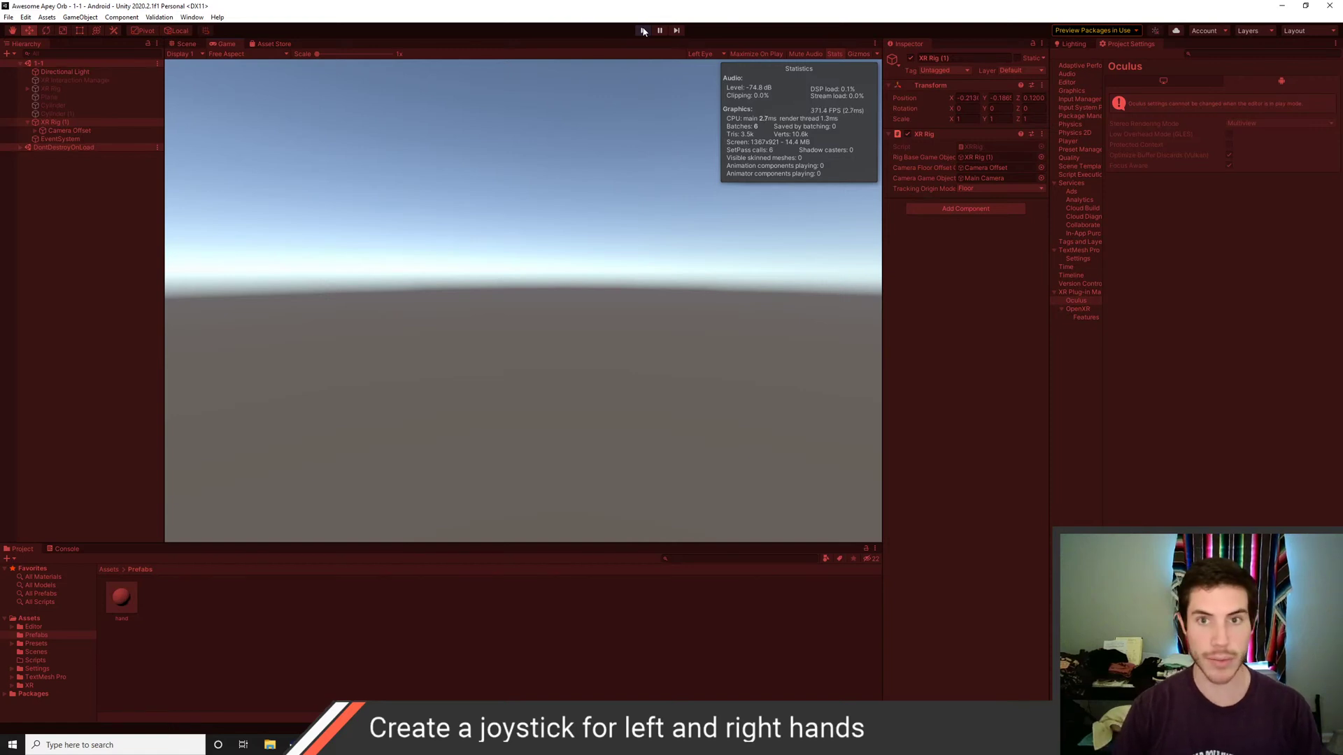
{"action": "left_click", "coordinate": [643, 31]}
Reactivate the original XR Rig and deactivate XR Rig (1)
{"action": "left_click", "coordinate": [49, 90]}
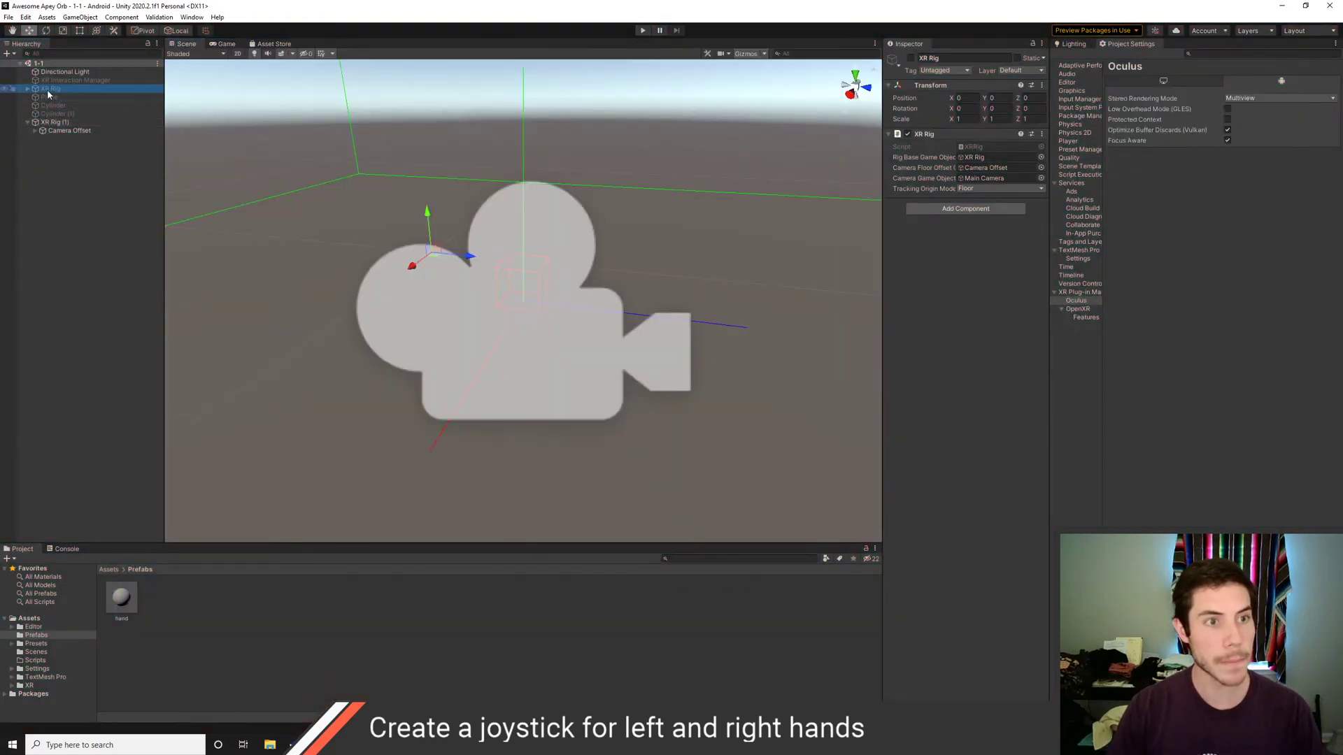
{"action": "left_click", "coordinate": [910, 58]}
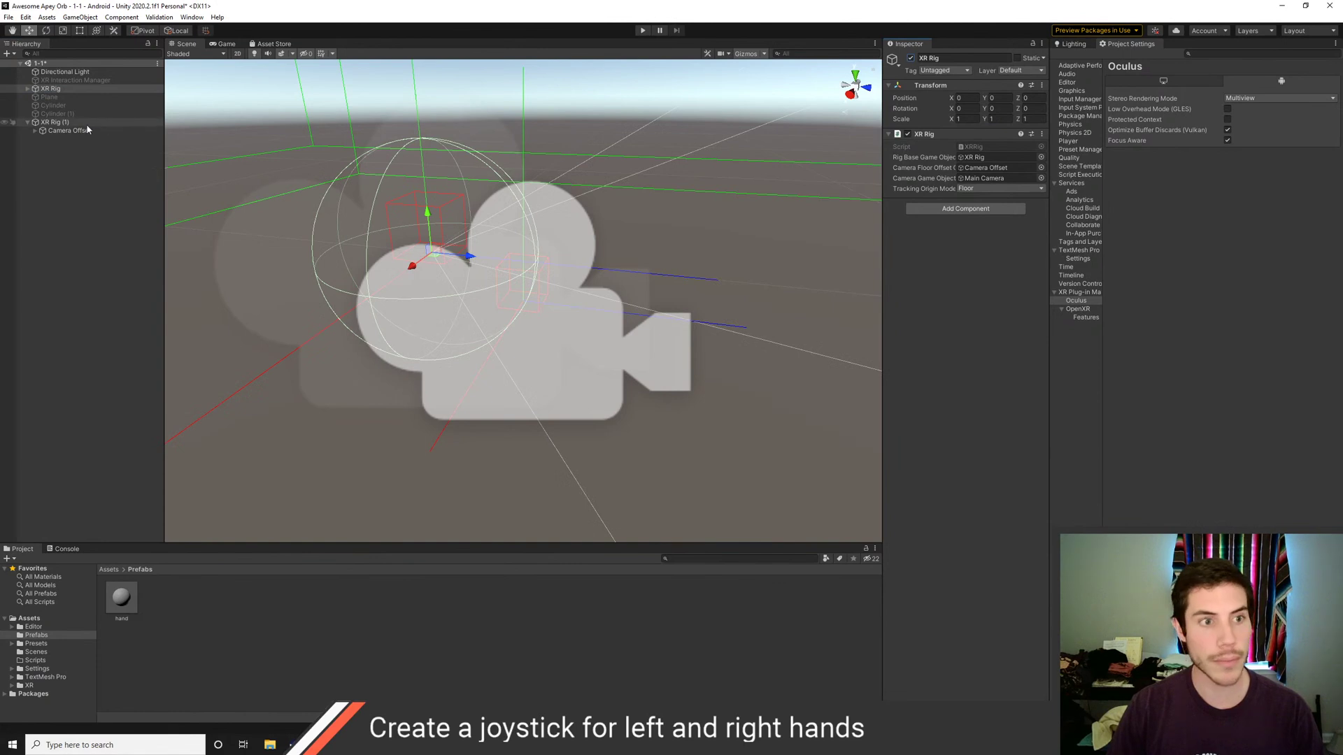
{"action": "left_click", "coordinate": [55, 123]}
{"action": "left_click", "coordinate": [911, 58]}
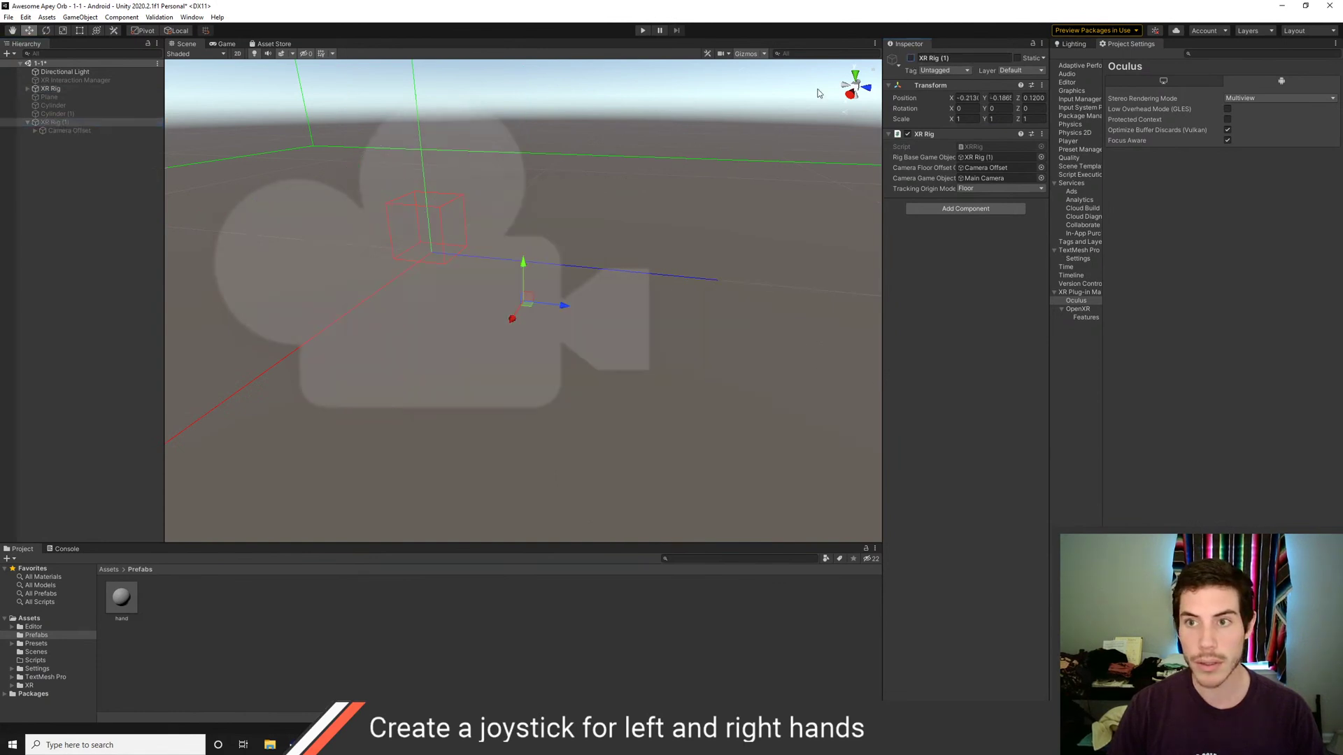
Run the scene twice with the original XR Rig to test headset tracking, stopping each run
{"action": "left_click", "coordinate": [641, 31]}
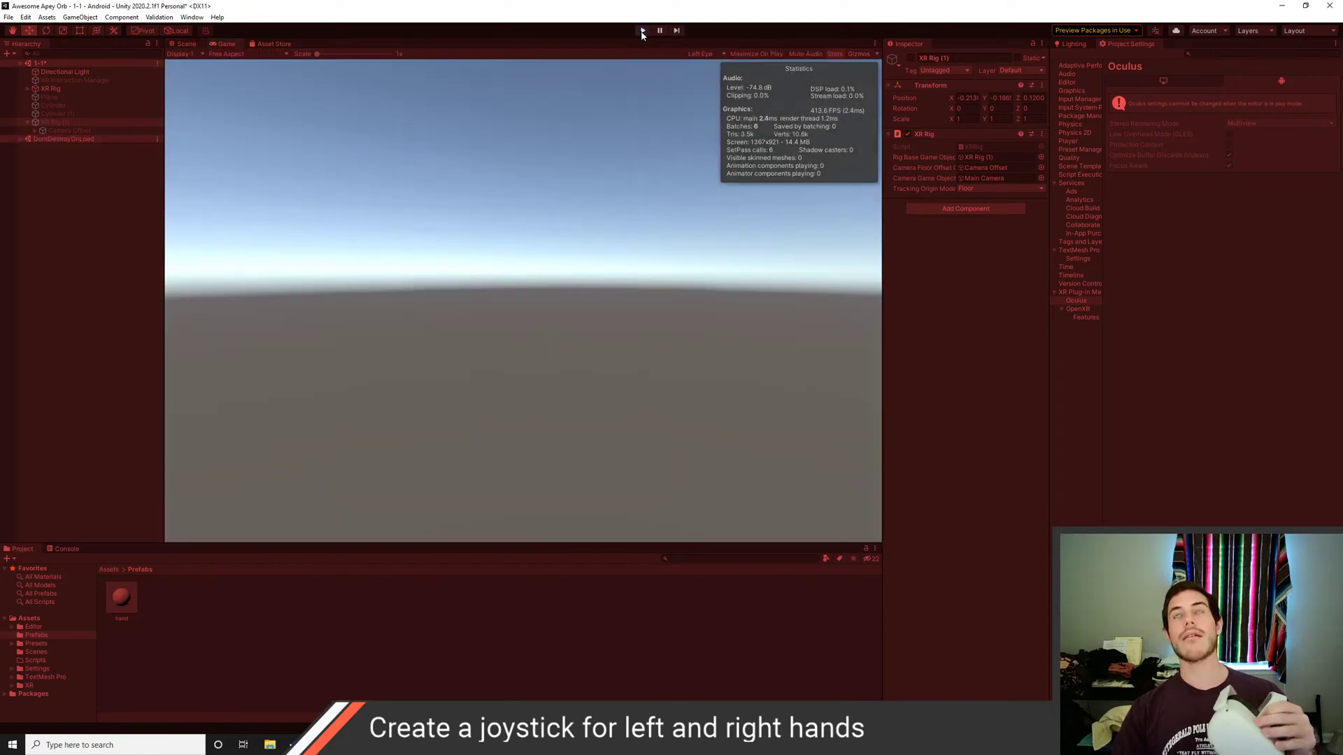
{"action": "left_click", "coordinate": [642, 30]}
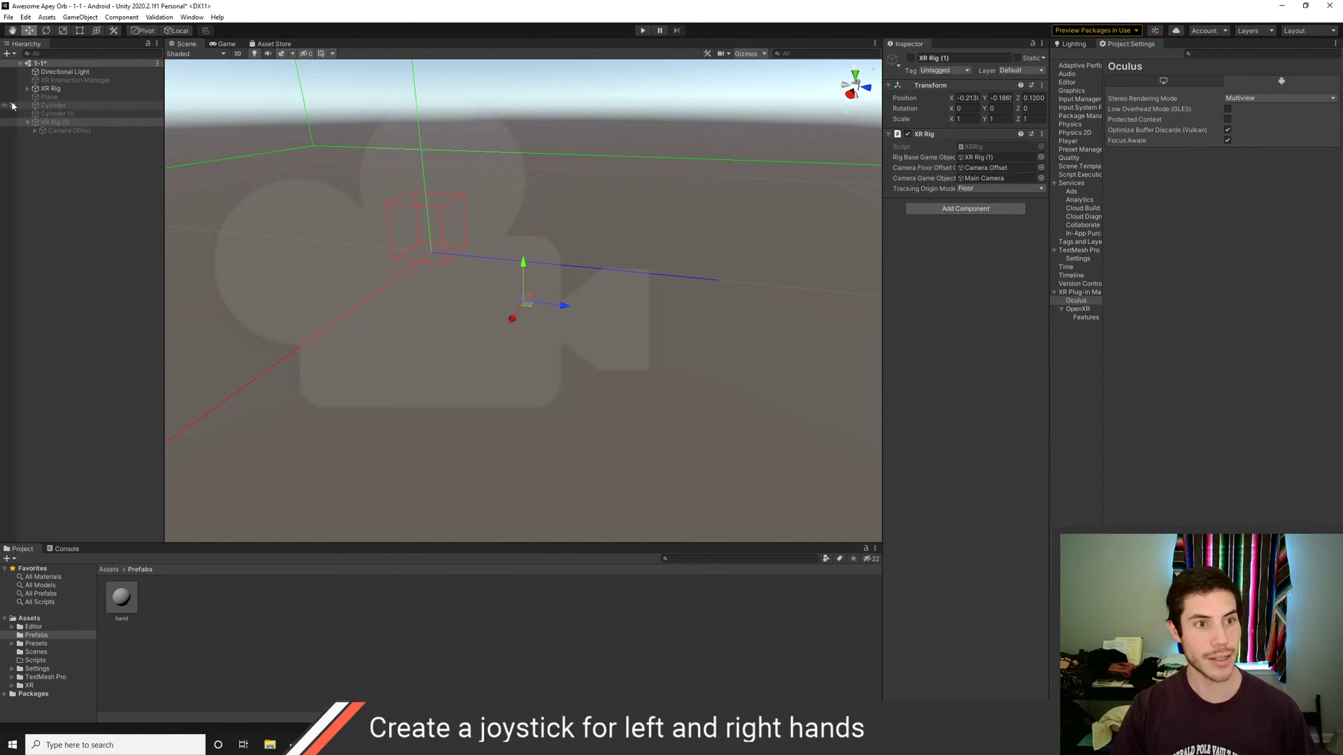
{"action": "left_click", "coordinate": [641, 30]}
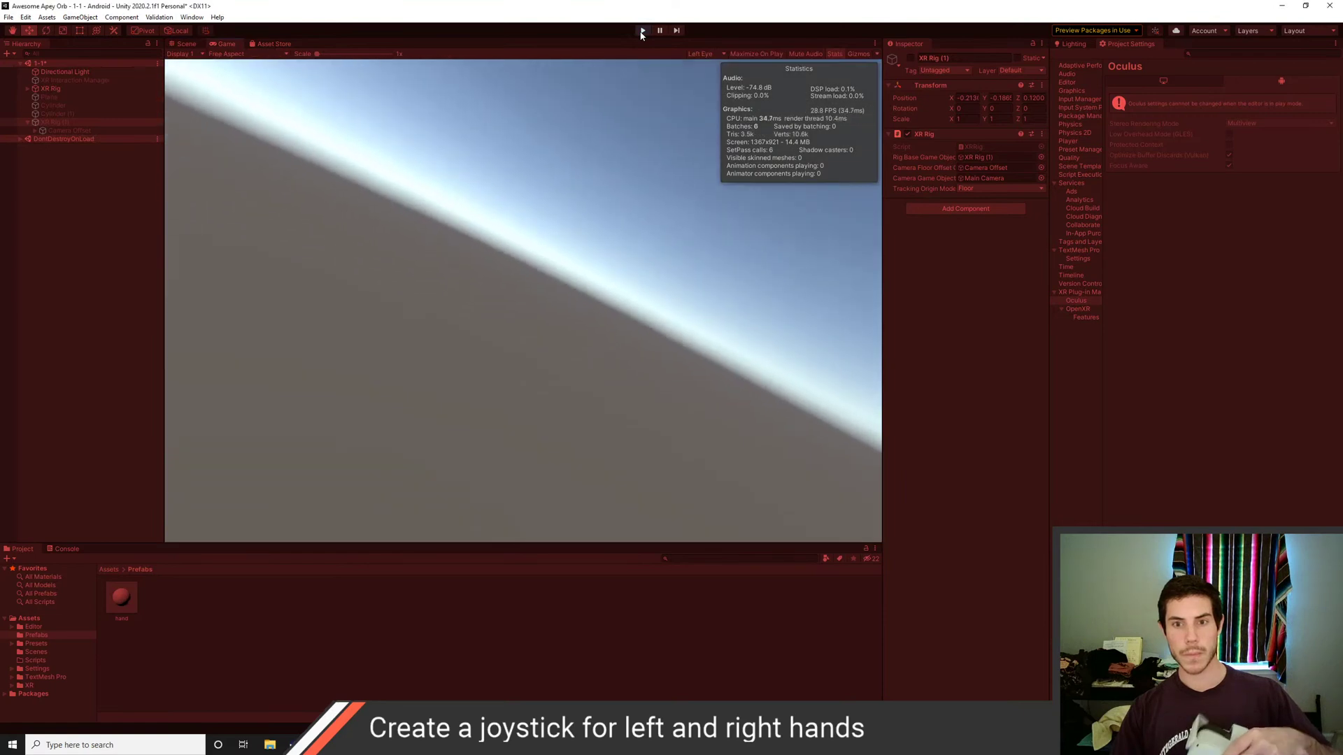
{"action": "left_click", "coordinate": [641, 30]}
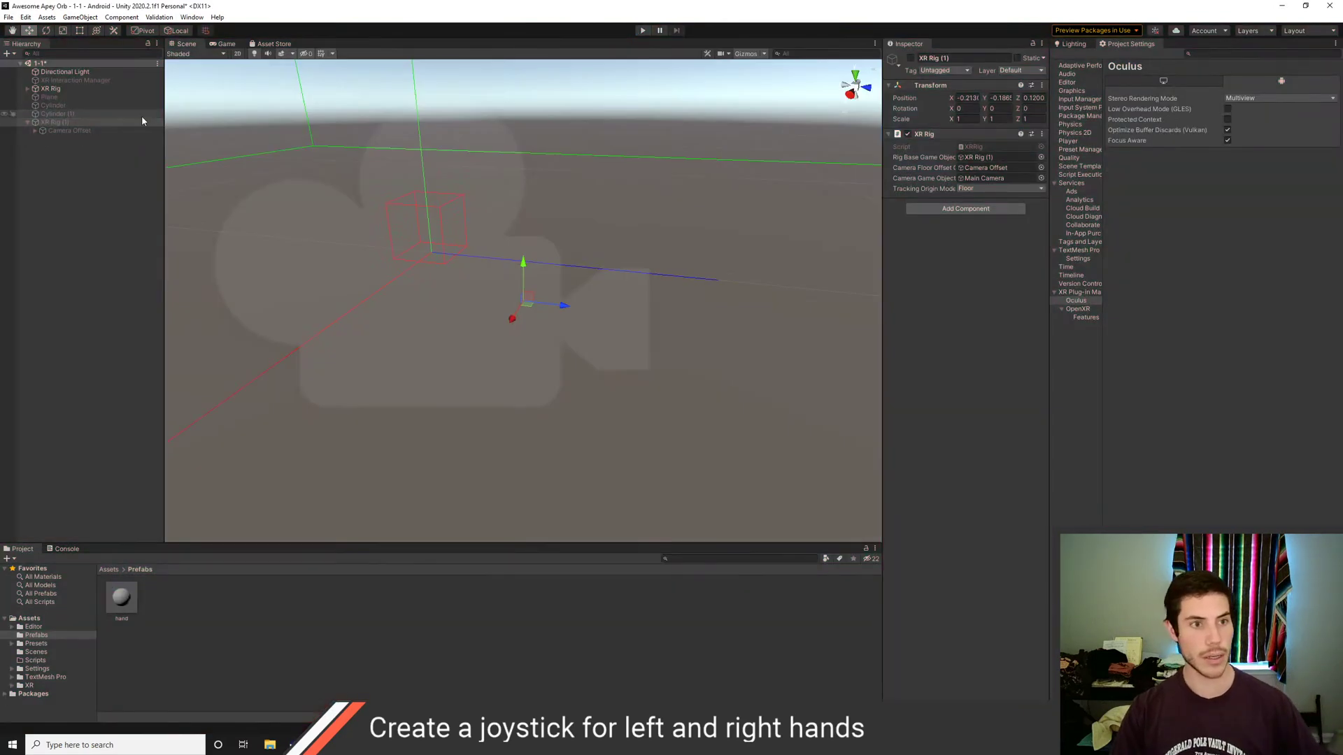
{"action": "left_click", "coordinate": [41, 97]}
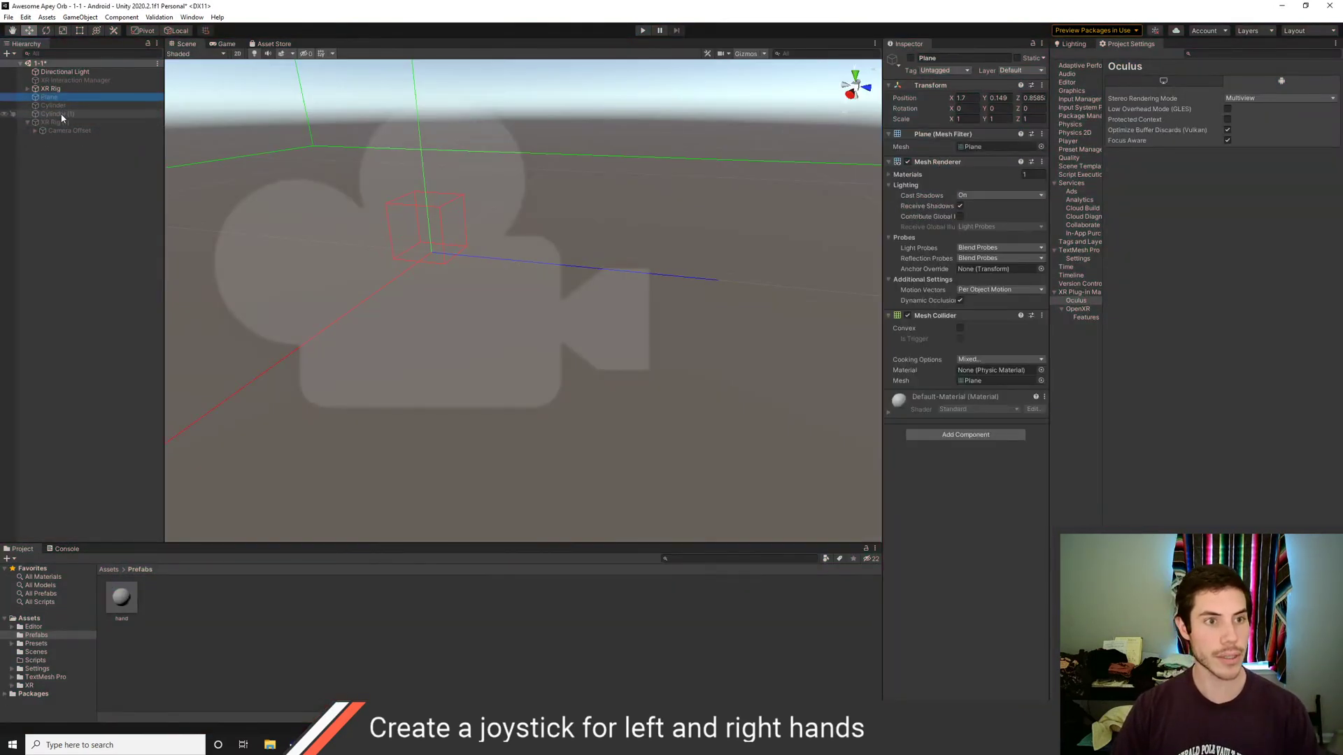
{"action": "left_click", "coordinate": [62, 114], "text": "shift"}
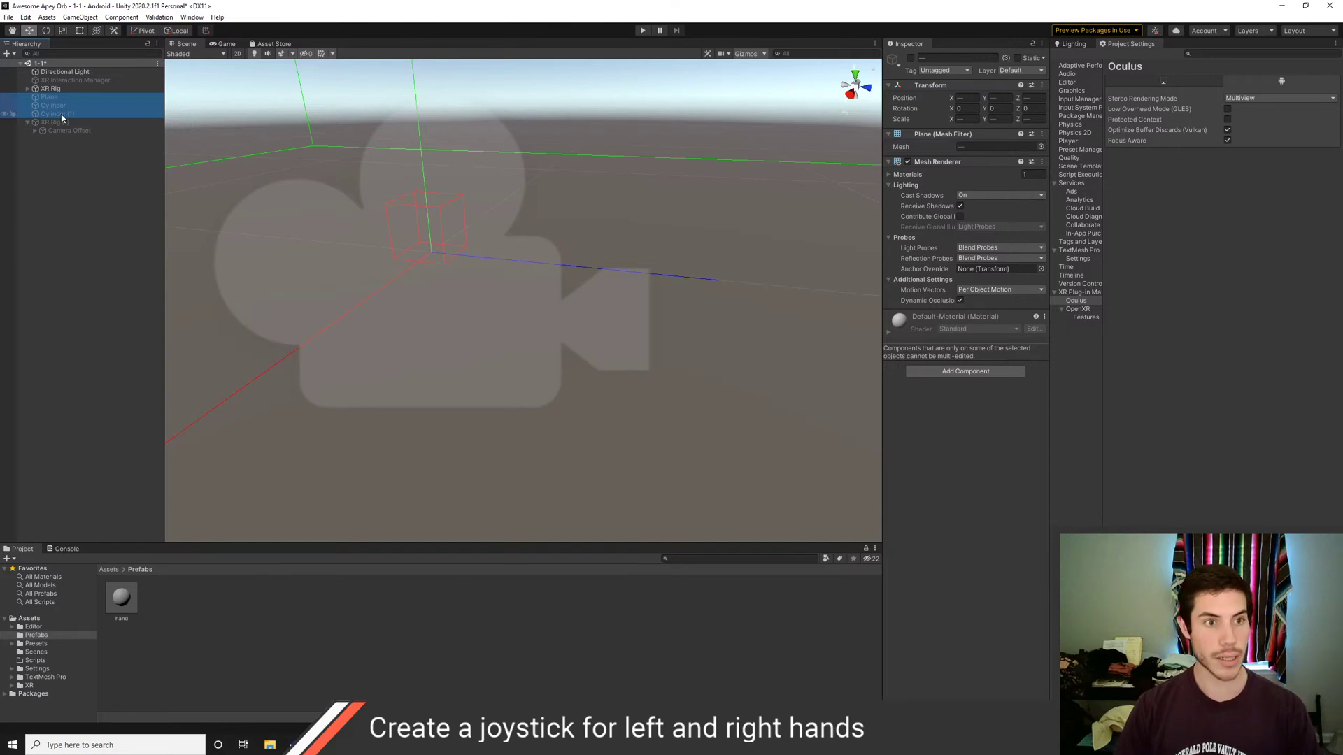
{"action": "right_click", "coordinate": [62, 118]}
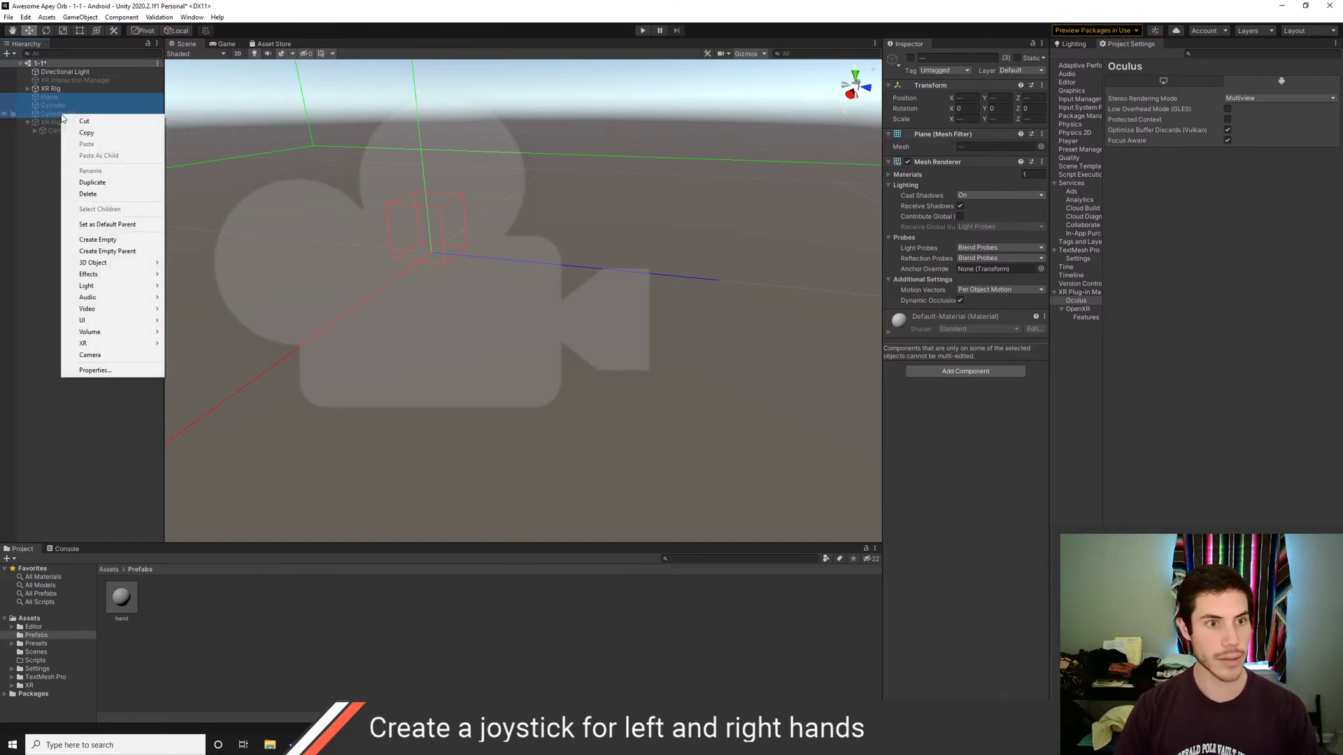
{"action": "left_click", "coordinate": [34, 196]}
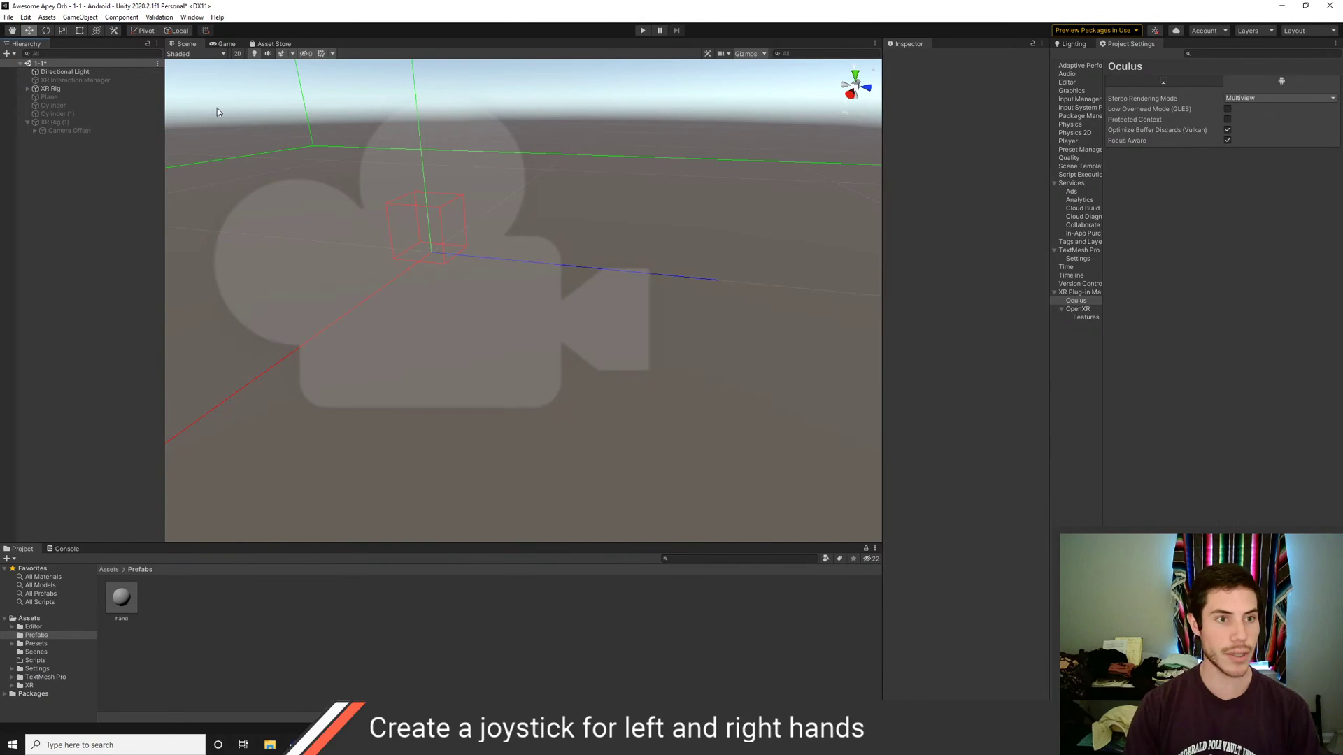
{"action": "left_click", "coordinate": [70, 96]}
{"action": "key", "text": "Down"}
{"action": "key", "text": "Down"}
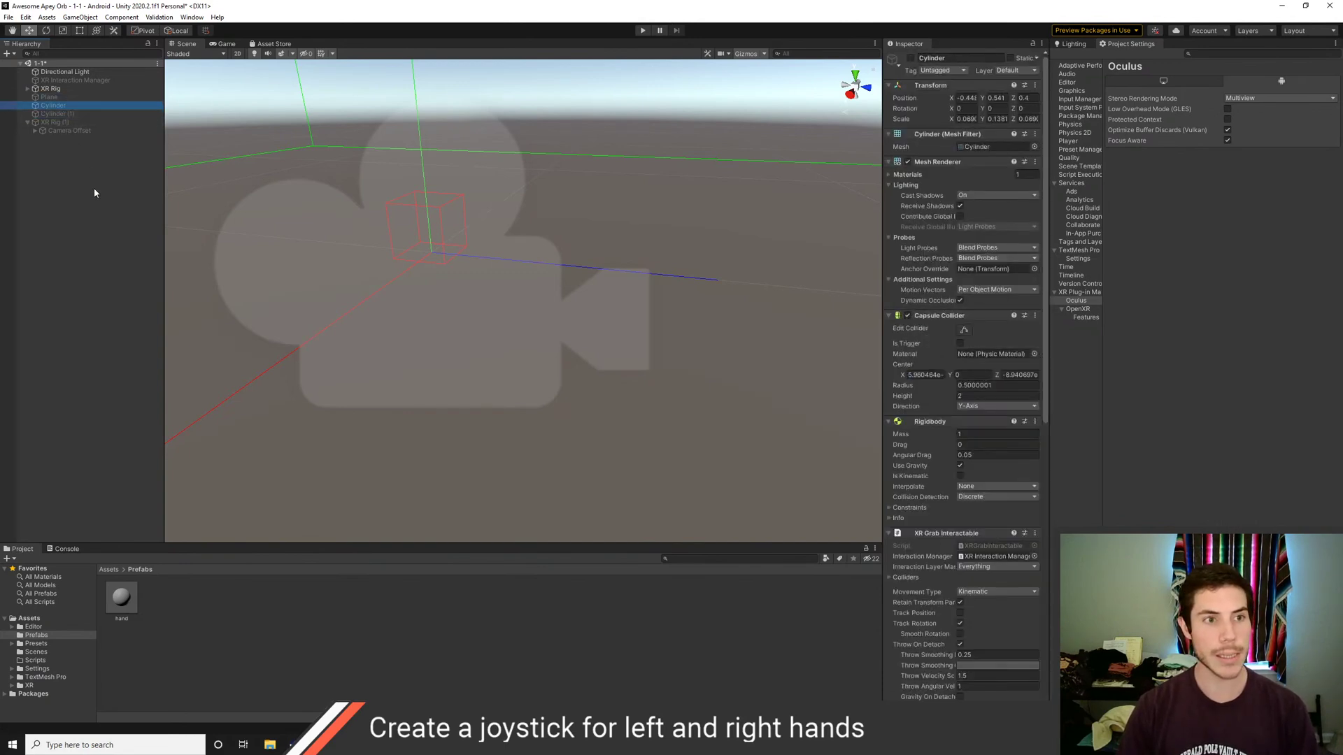
{"action": "key", "text": "Up"}
{"action": "key", "text": "Down"}
{"action": "key", "text": "Up"}
{"action": "key", "text": "Up"}
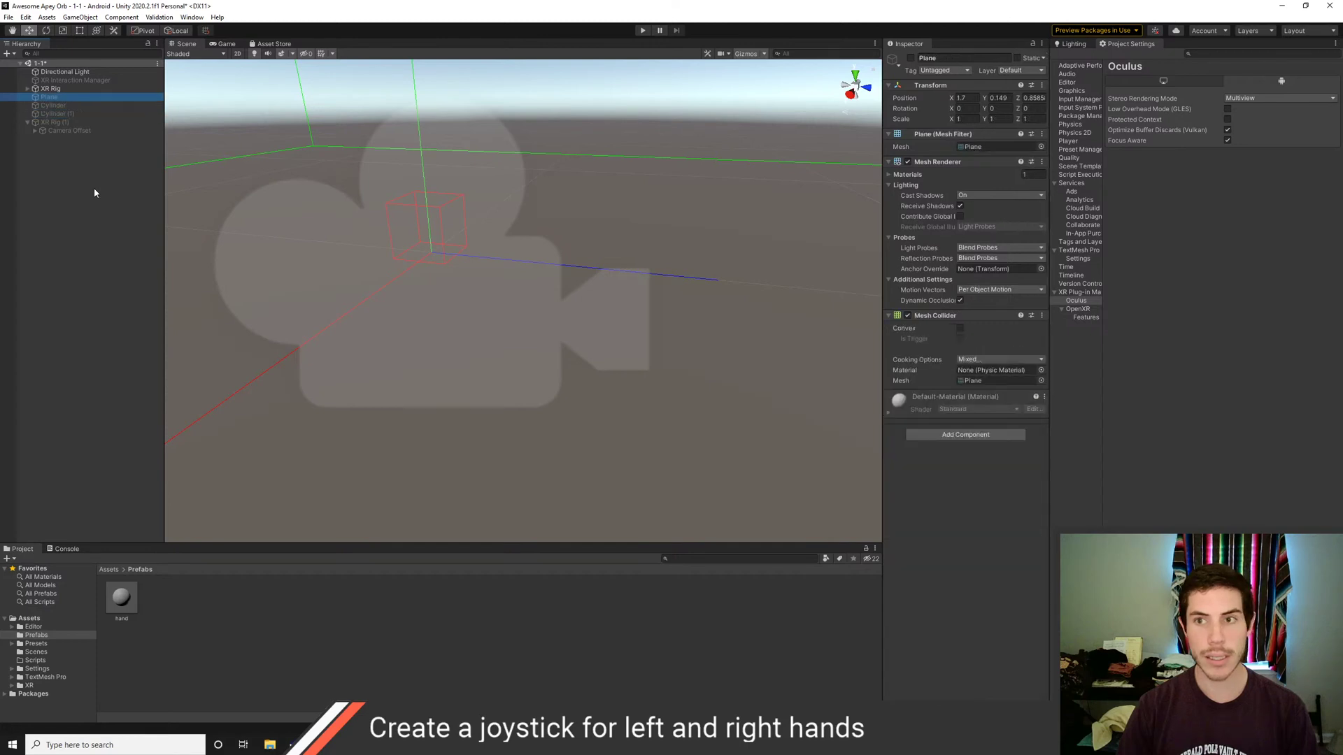
{"action": "key", "text": "Down"}
Reactivate the Plane, both cylinders and the XR Interaction Manager, and test the scene in Play mode before stopping it
{"action": "key", "text": "Up"}
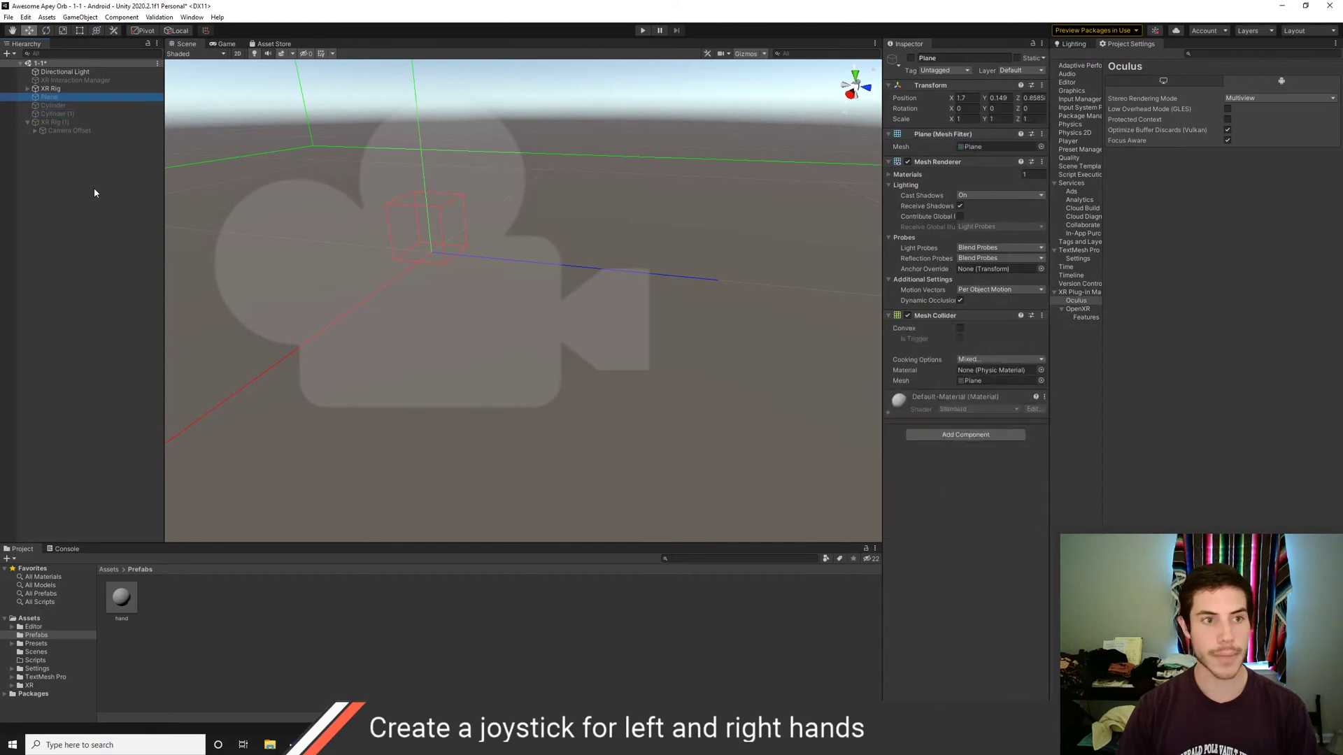
{"action": "left_click", "coordinate": [67, 112], "text": "shift"}
{"action": "left_click", "coordinate": [910, 58]}
{"action": "key", "text": "Up"}
{"action": "key", "text": "Up"}
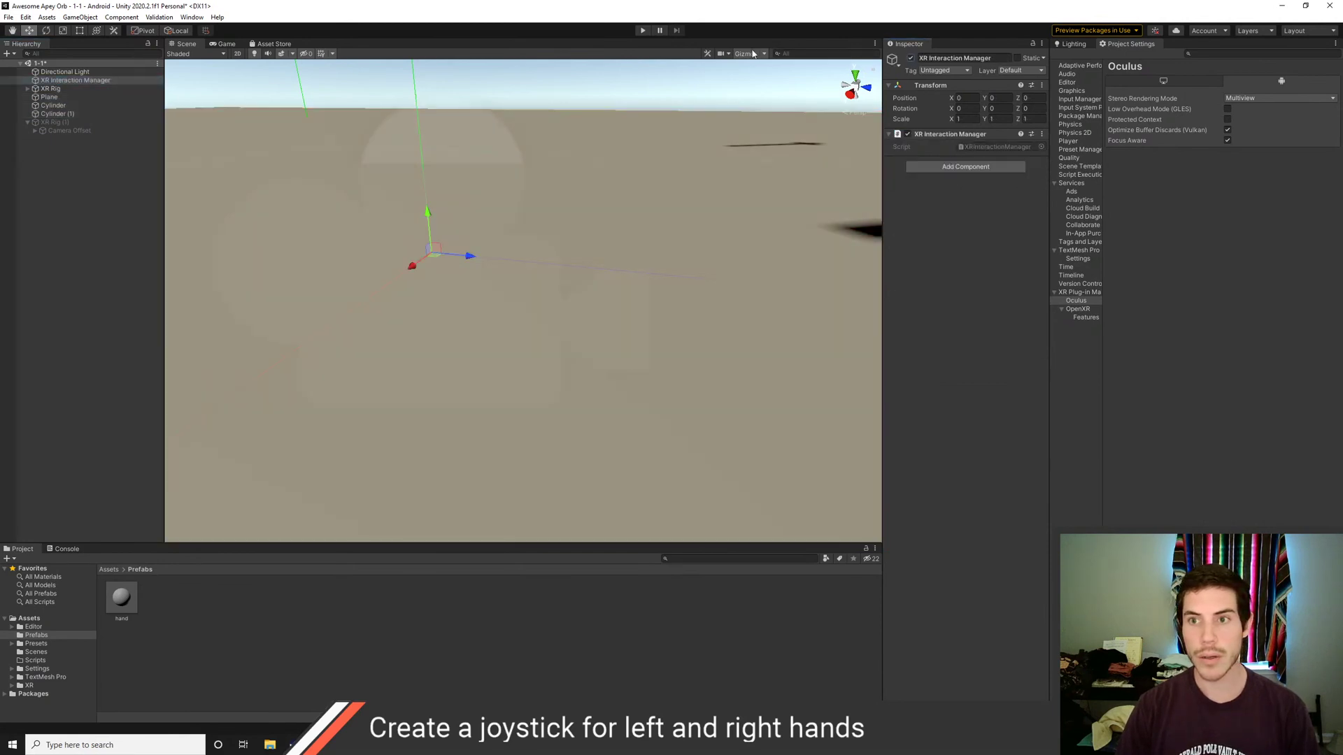
{"action": "left_click", "coordinate": [643, 30]}
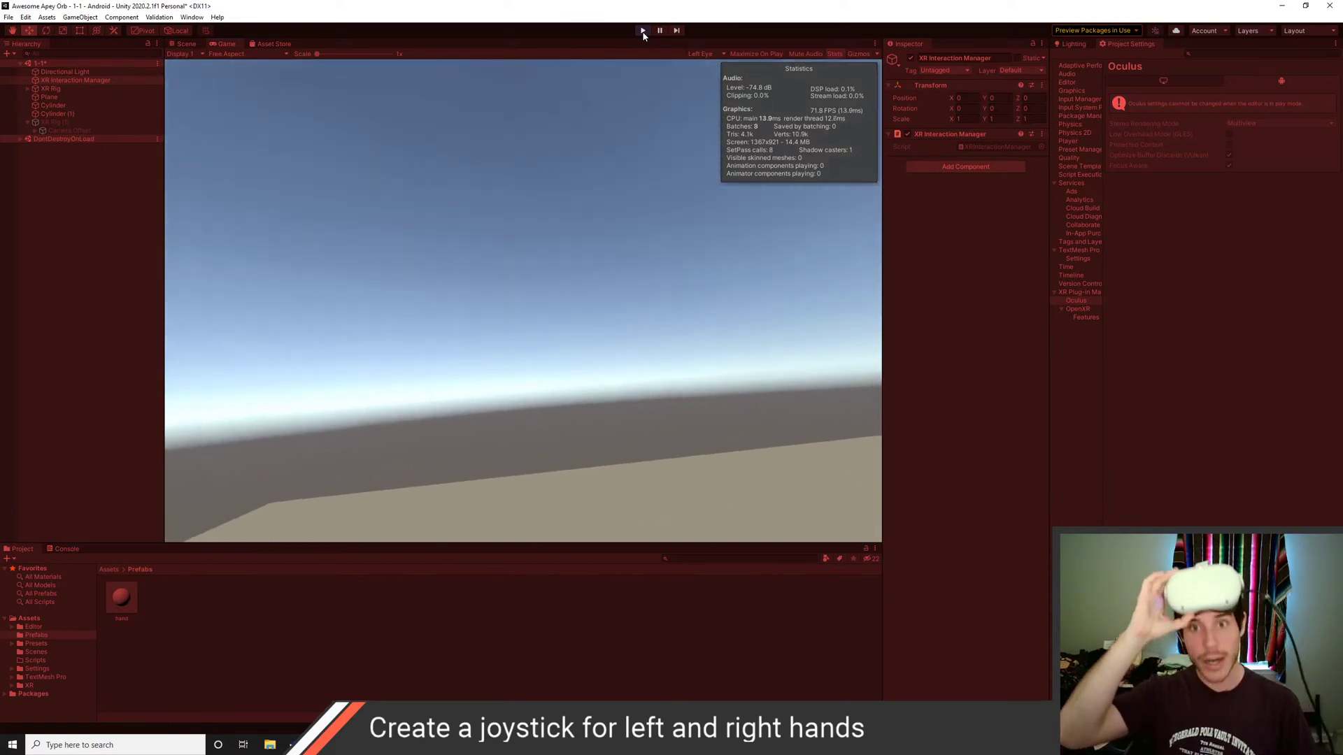
{"action": "left_click", "coordinate": [643, 31]}
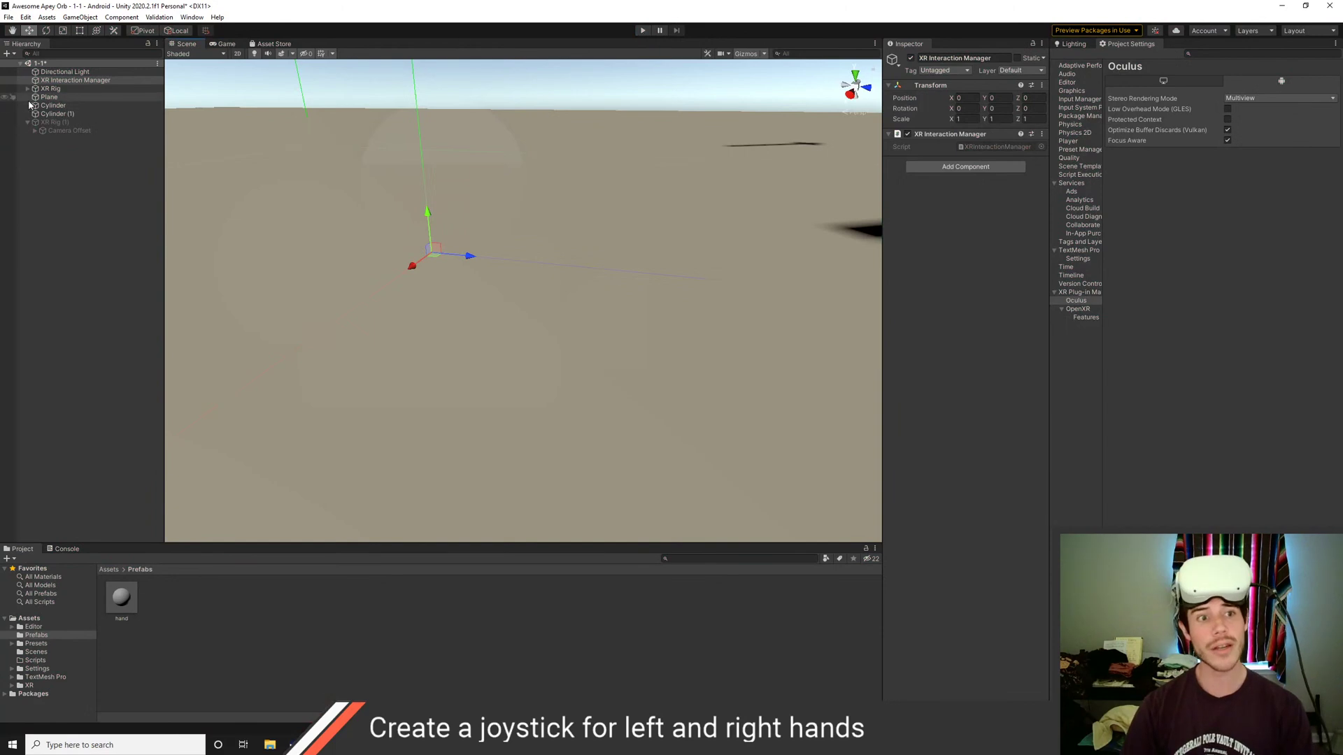
Turn off Use Gravity on both cylinders, and test grabbing them in Play mode before stopping the run
{"action": "left_click", "coordinate": [53, 105]}
{"action": "left_click", "coordinate": [59, 114], "text": "shift"}
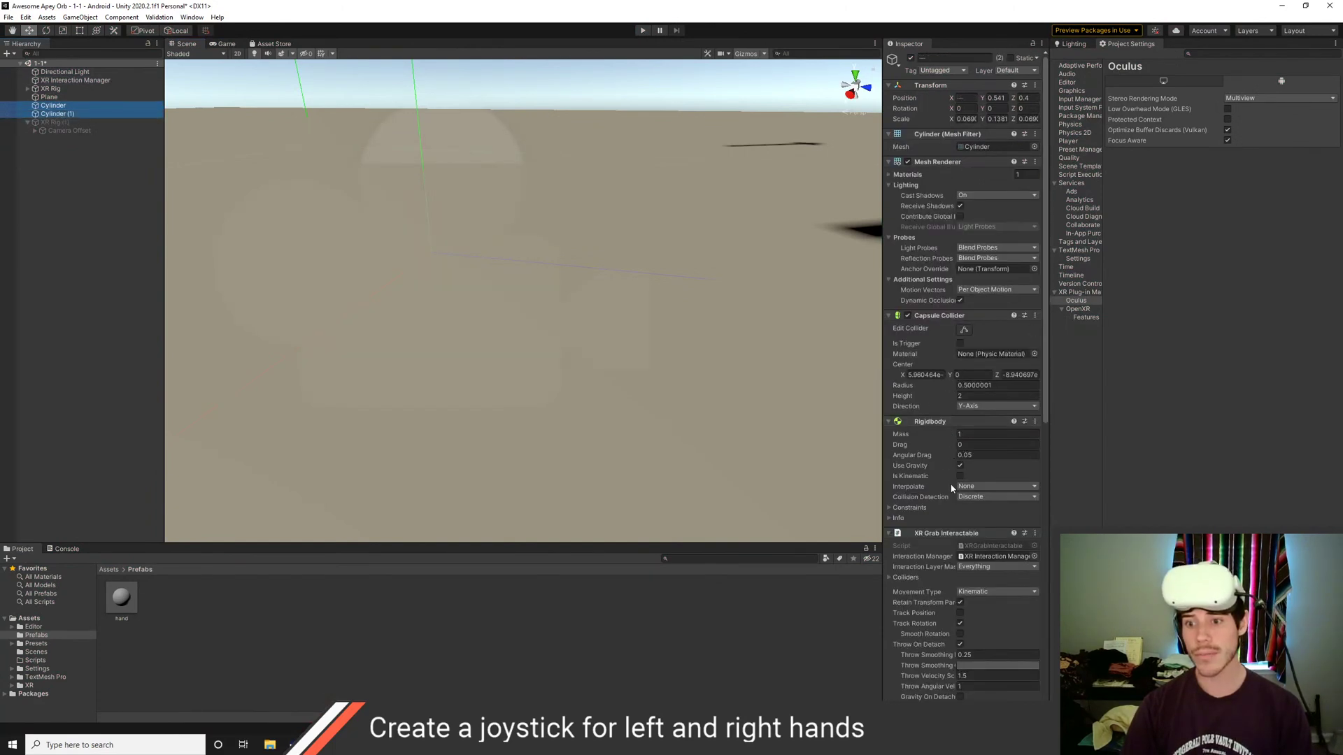
{"action": "left_click", "coordinate": [959, 465]}
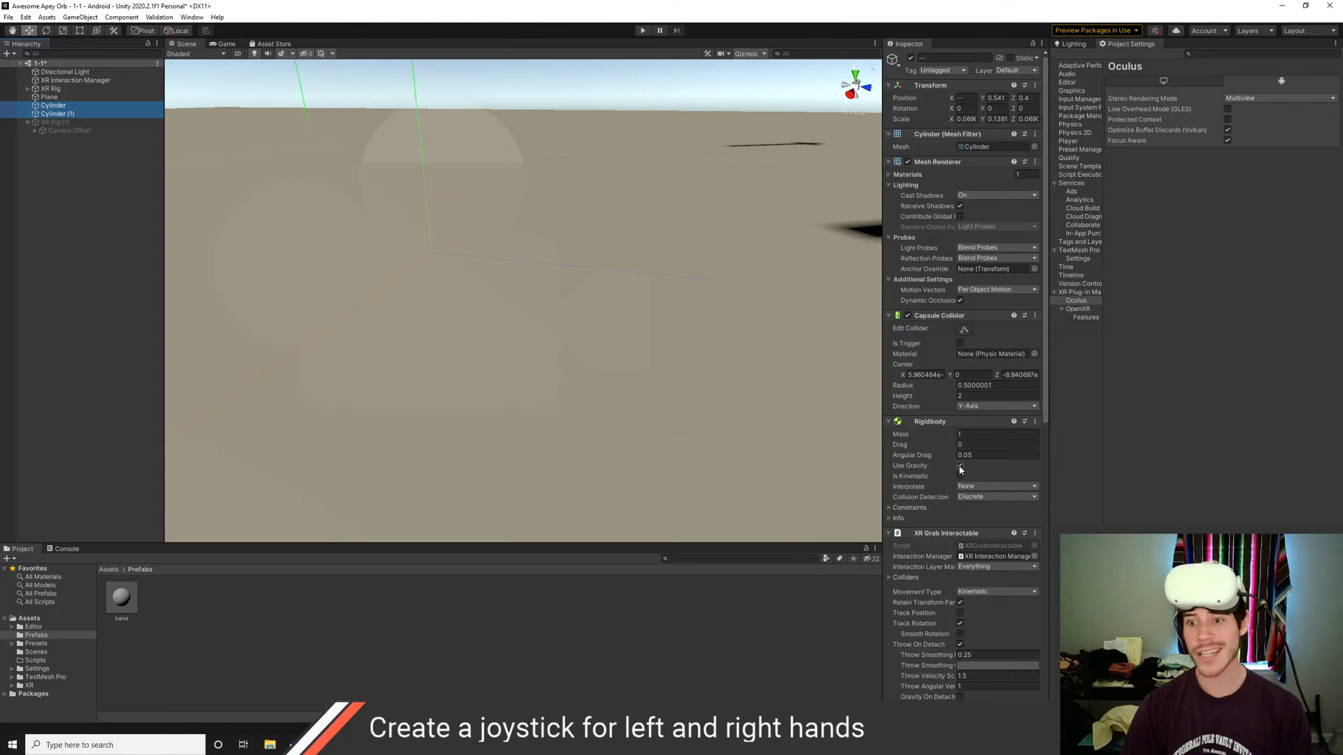
{"action": "left_click", "coordinate": [641, 30]}
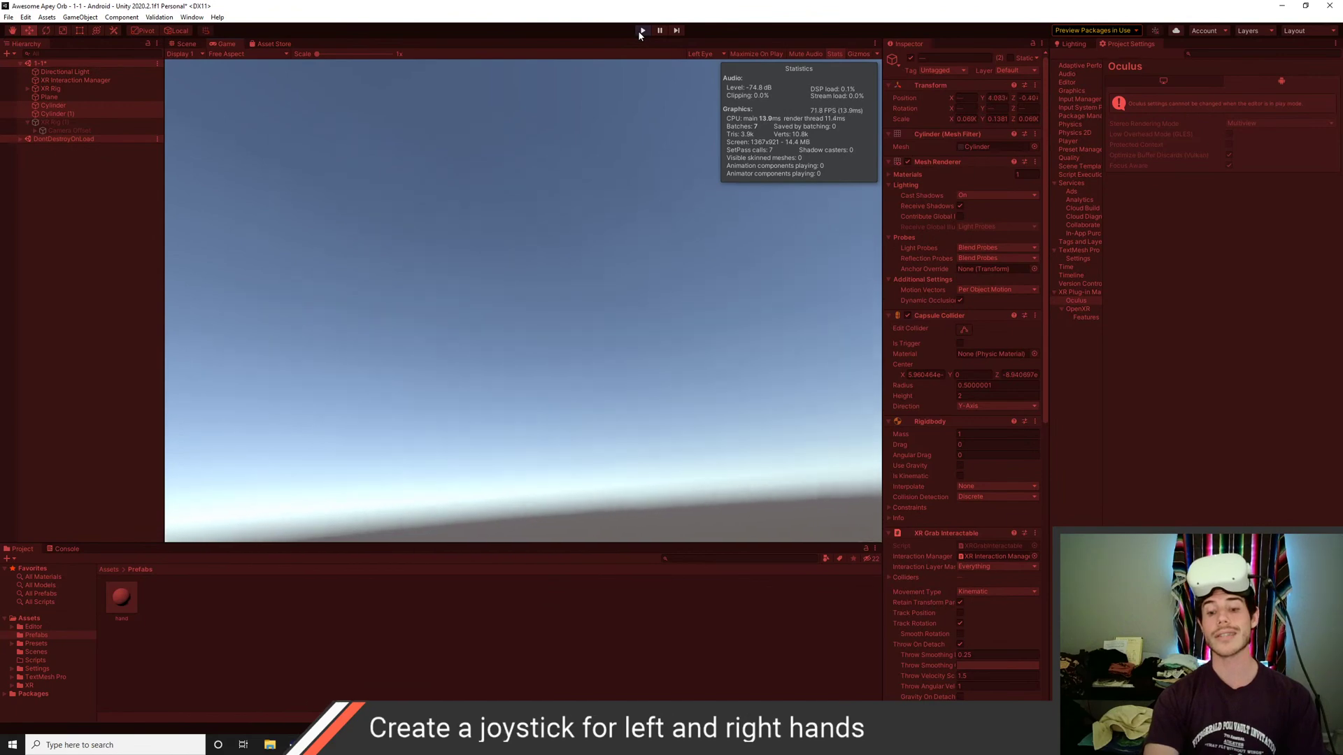
{"action": "left_click", "coordinate": [640, 31]}
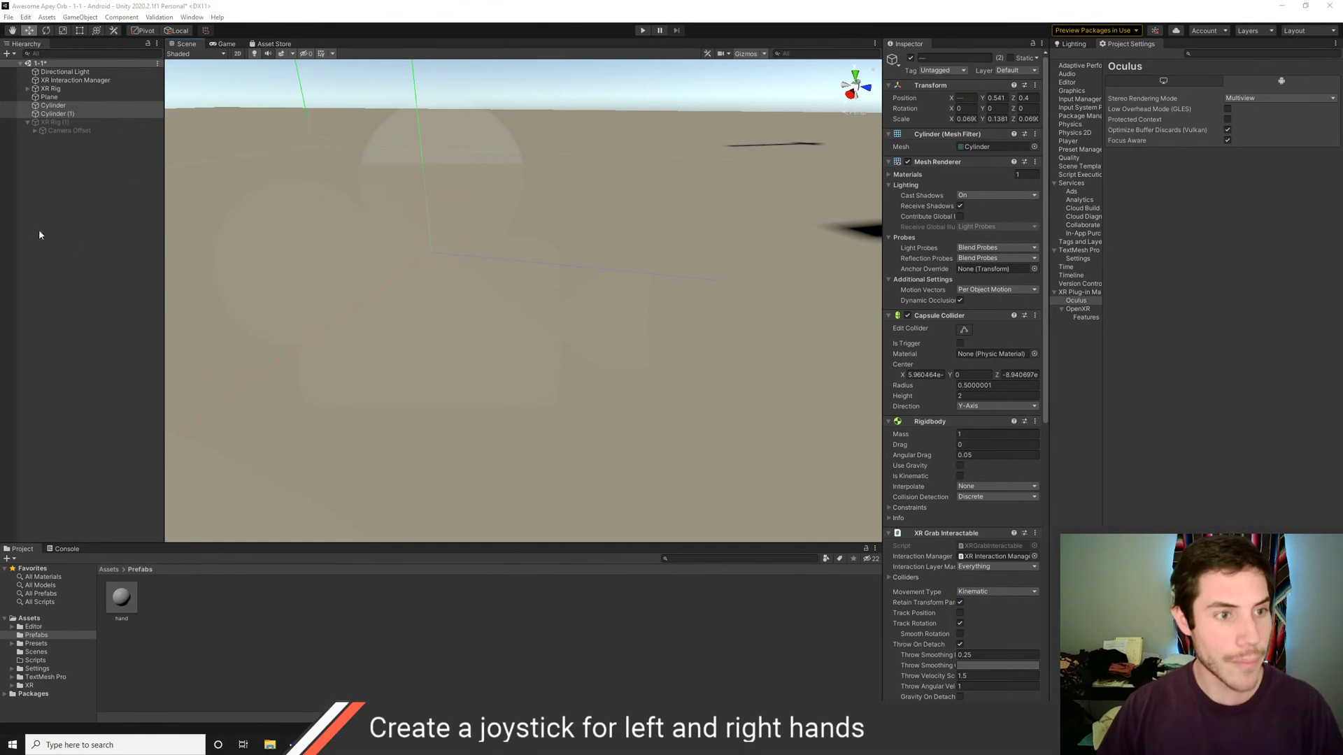
{"action": "left_click", "coordinate": [77, 170]}
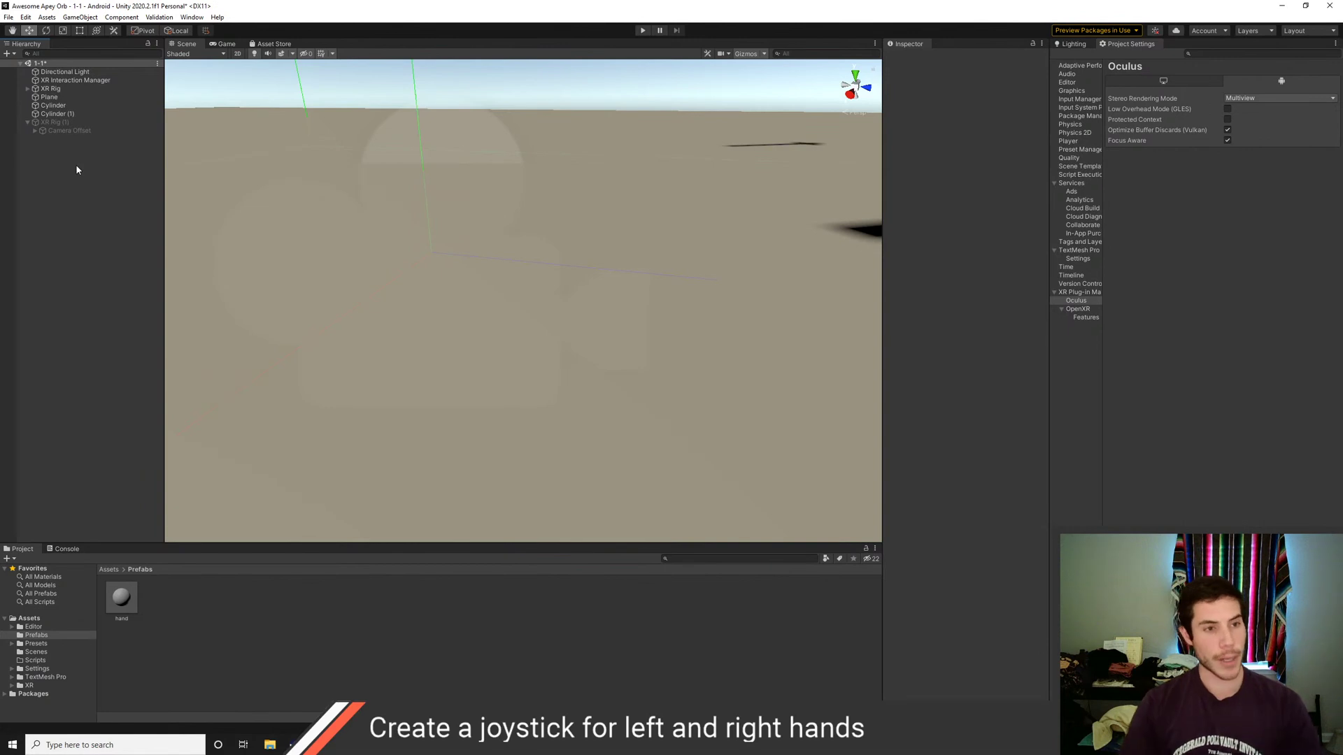
Move Cylinder (1) closer to the camera, to about X 0.157 and Z 0.226
{"action": "left_click", "coordinate": [66, 106]}
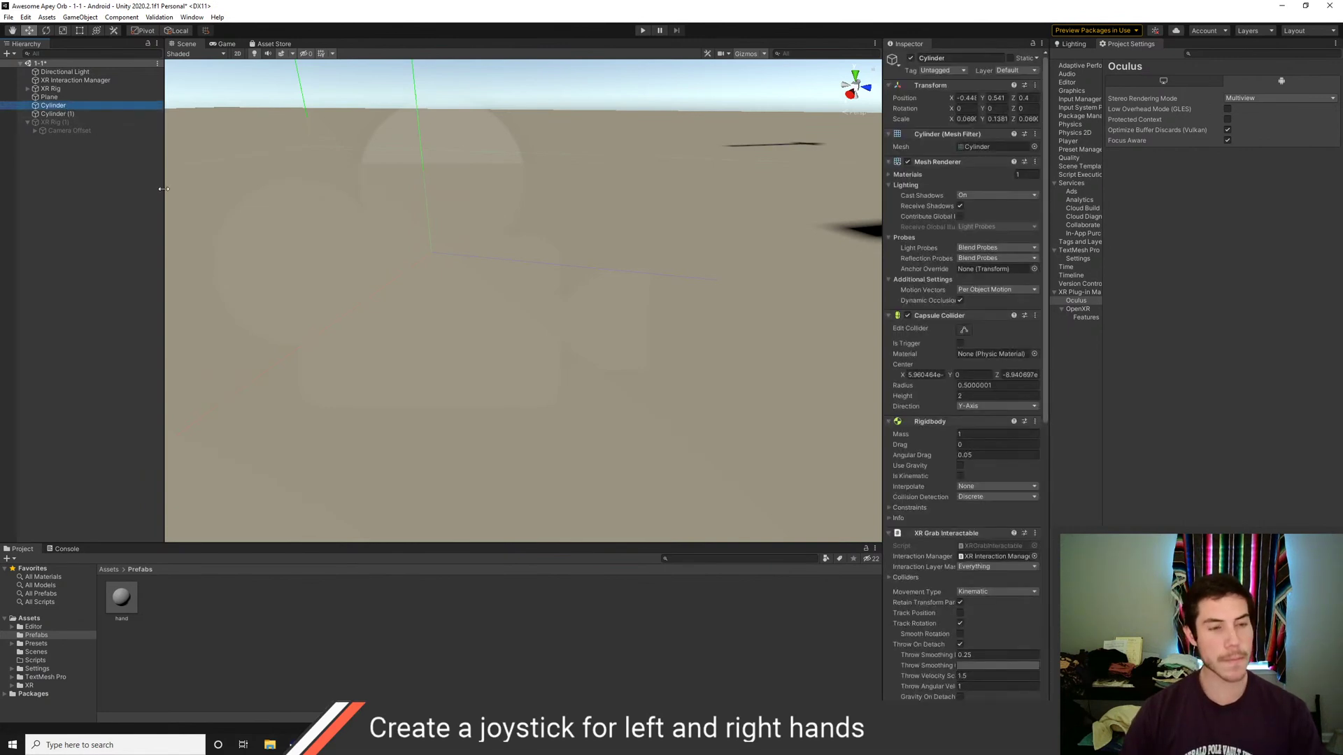
{"action": "double_click", "coordinate": [53, 109]}
{"action": "left_click_drag", "start_coordinate": [464, 275], "coordinate": [453, 327], "text": "alt"}
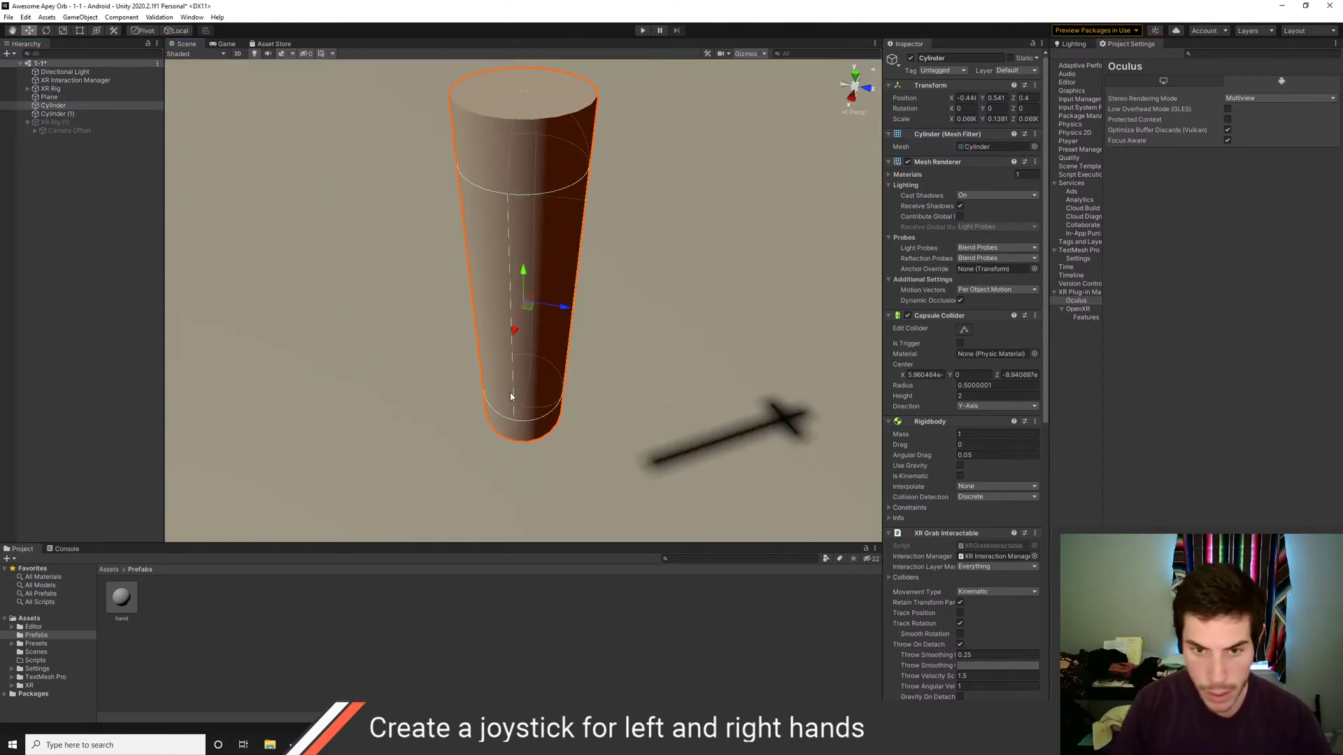
{"action": "scroll", "coordinate": [511, 396], "scroll_direction": "down", "scroll_amount": 5}
{"action": "left_click_drag", "start_coordinate": [511, 397], "coordinate": [511, 303], "text": "alt"}
{"action": "left_click", "coordinate": [573, 479]}
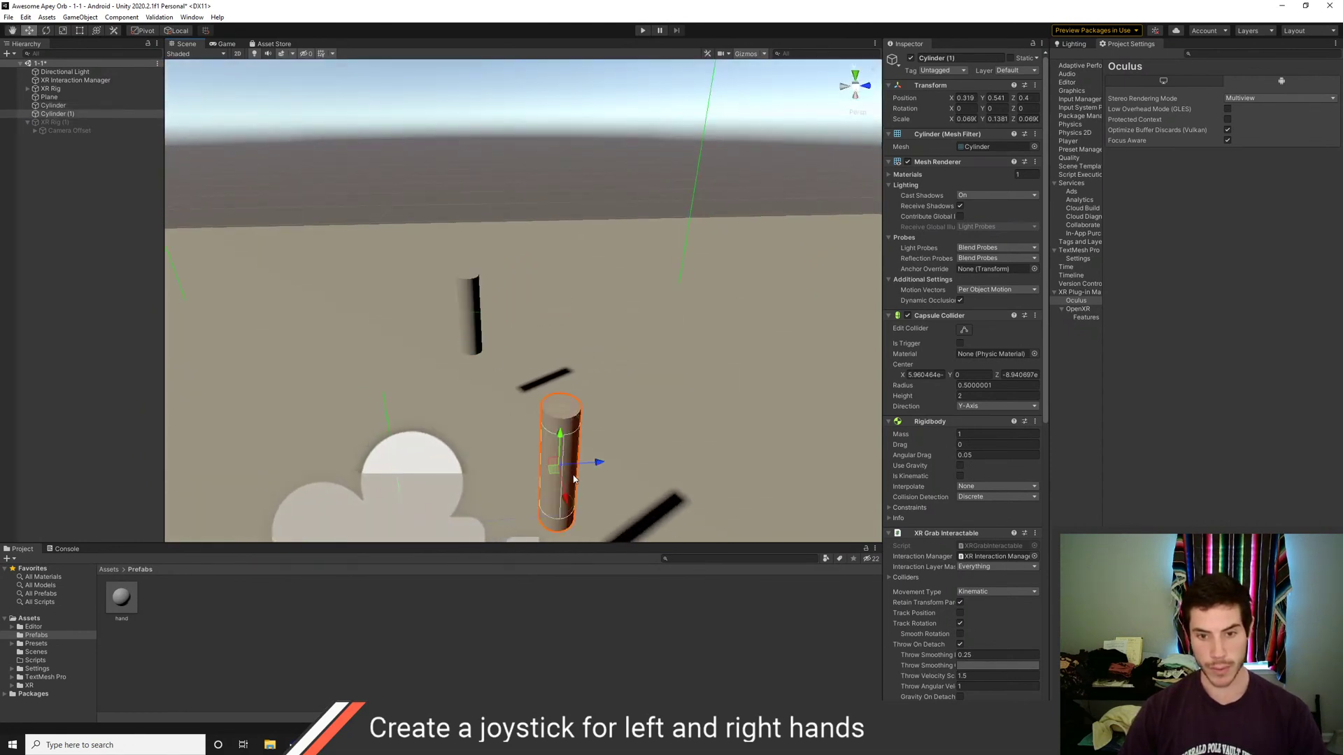
{"action": "left_click_drag", "start_coordinate": [587, 463], "coordinate": [510, 465]}
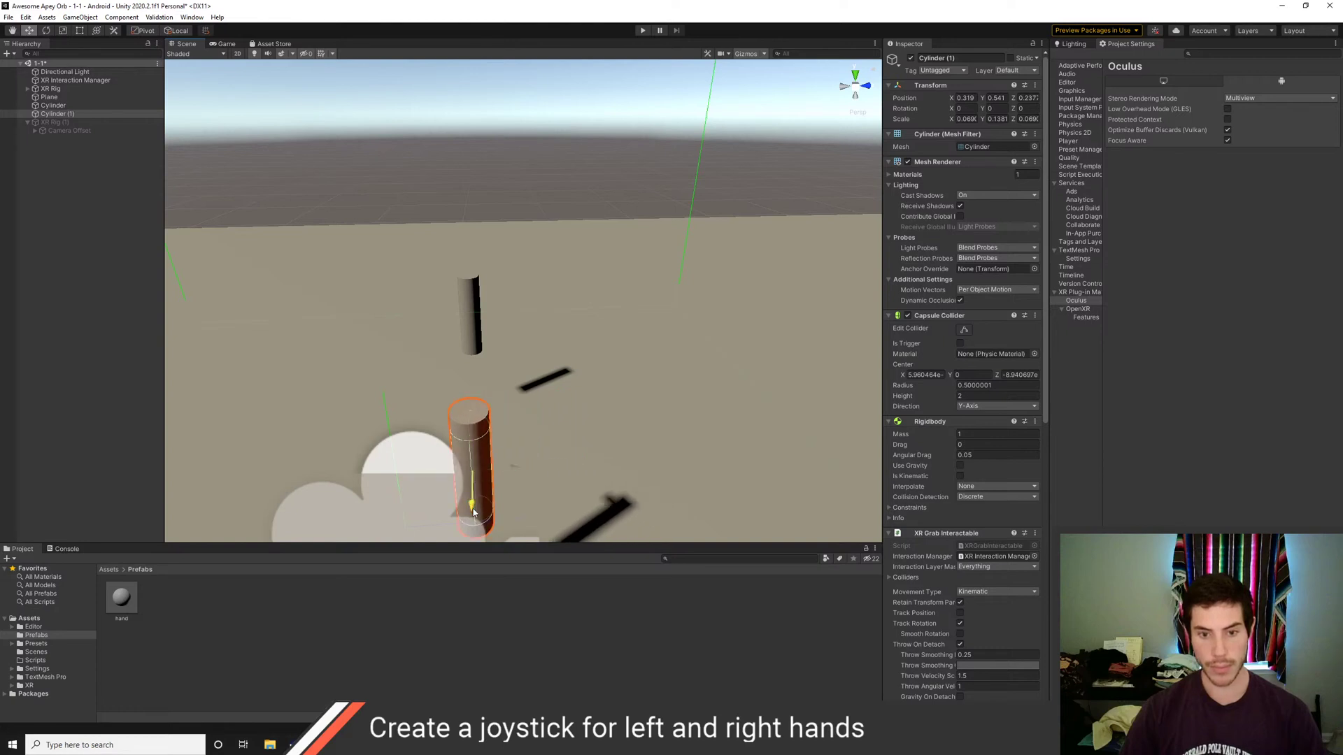
{"action": "left_click_drag", "start_coordinate": [474, 512], "coordinate": [609, 451]}
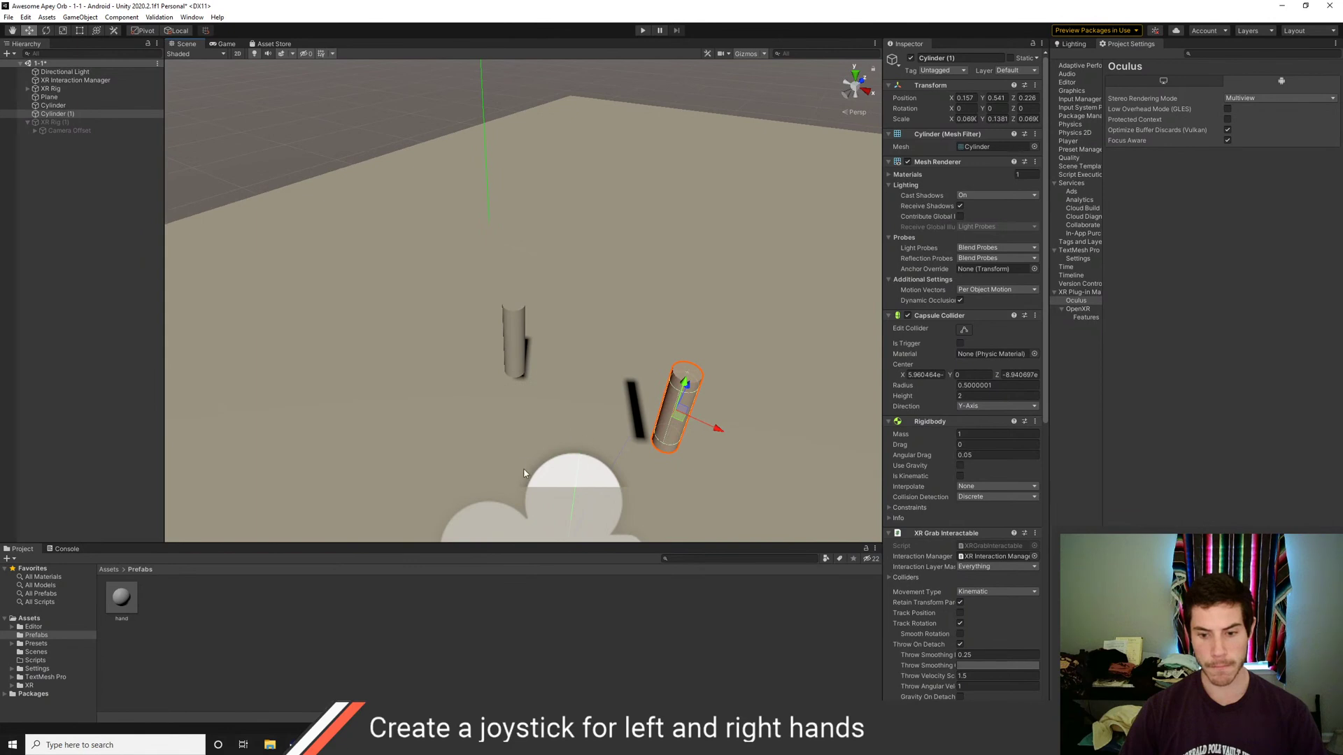
Examine Cylinder (1)'s Rigidbody and XR Grab Interactable settings and the placement of both cylinders in front of the camera
{"action": "left_click_drag", "start_coordinate": [524, 473], "coordinate": [634, 417], "text": "alt"}
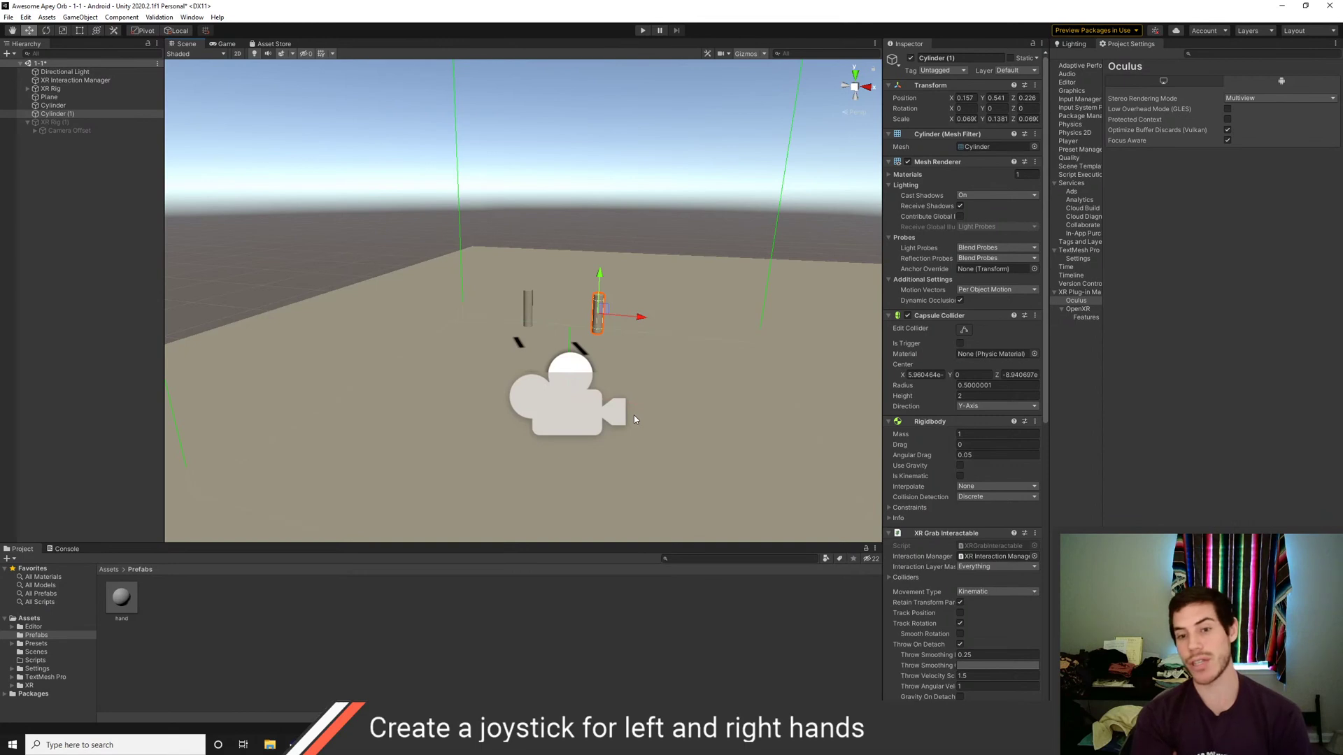
{"action": "scroll", "coordinate": [951, 414], "scroll_direction": "down", "scroll_amount": 5}
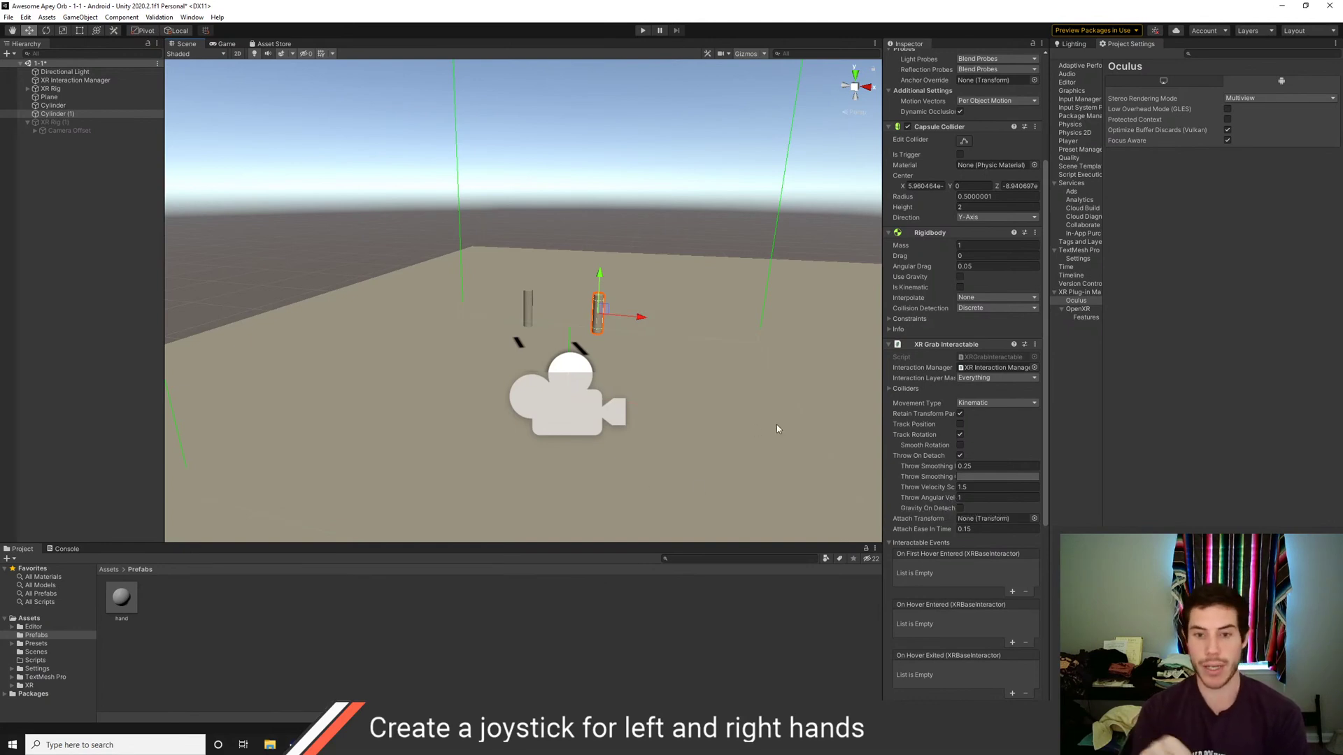
{"action": "scroll", "coordinate": [640, 354], "scroll_direction": "up", "scroll_amount": 1}
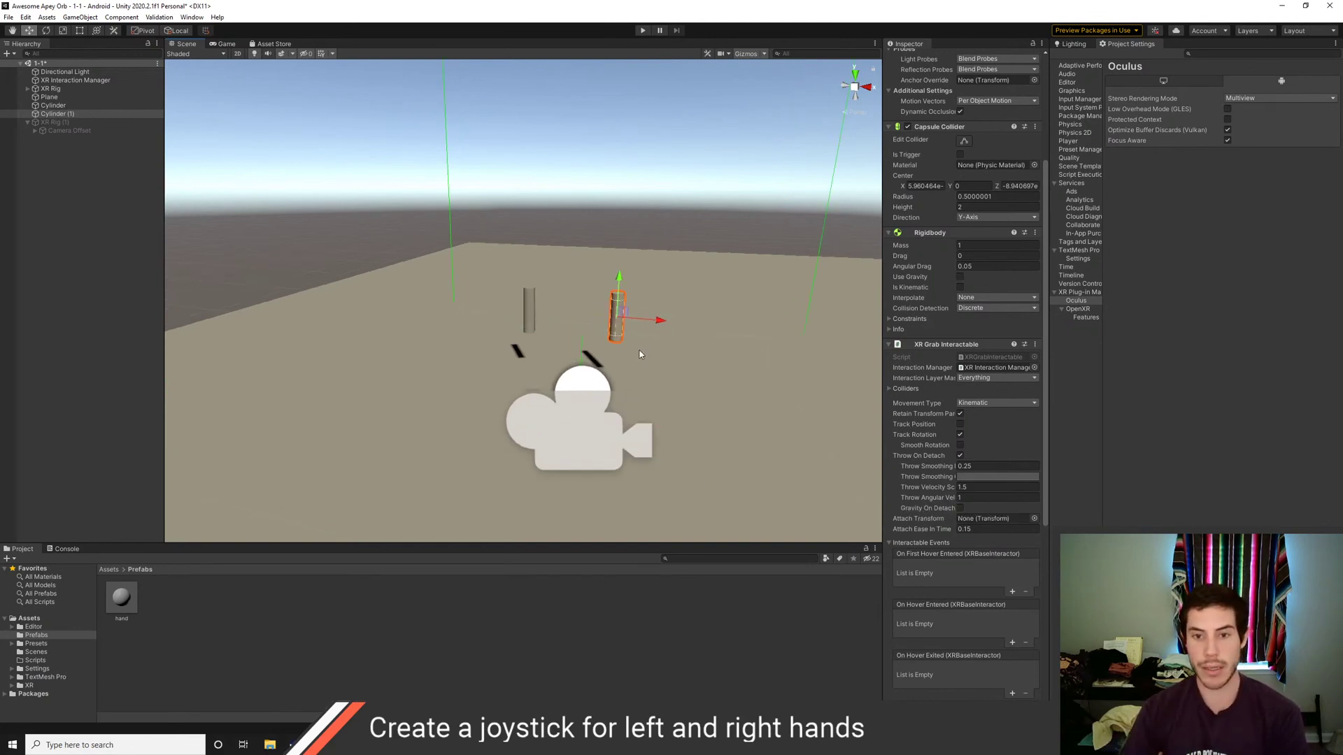
{"action": "scroll", "coordinate": [639, 354], "scroll_direction": "up", "scroll_amount": 5}
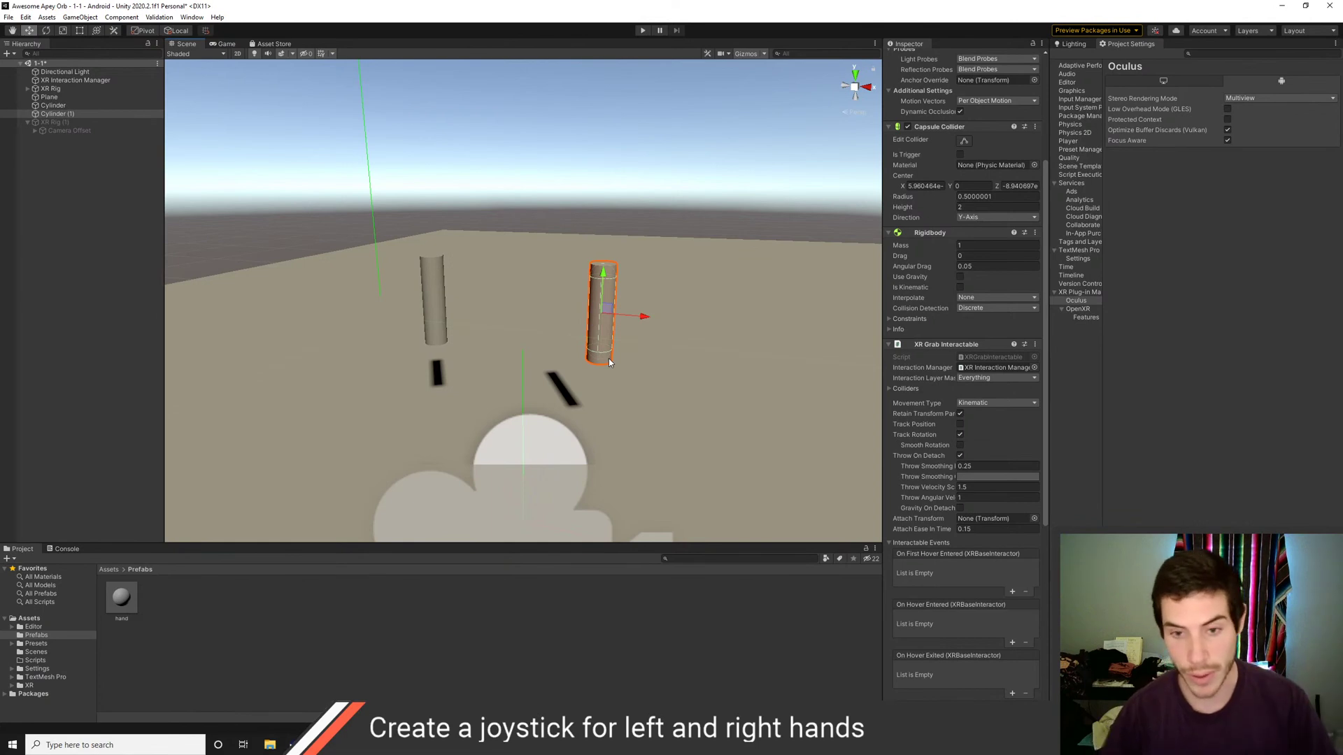
{"action": "scroll", "coordinate": [571, 396], "scroll_direction": "up", "scroll_amount": 5}
{"action": "scroll", "coordinate": [595, 414], "scroll_direction": "down", "scroll_amount": 3}
{"action": "mouse_move", "coordinate": [606, 379]}
{"action": "left_mouse_down", "text": "alt"}
{"action": "mouse_move", "coordinate": [633, 398]}
{"action": "mouse_move", "coordinate": [632, 381]}
{"action": "mouse_move", "coordinate": [614, 378]}
{"action": "left_mouse_up", "text": "alt"}
{"action": "scroll", "coordinate": [640, 391], "scroll_direction": "down", "scroll_amount": 3}
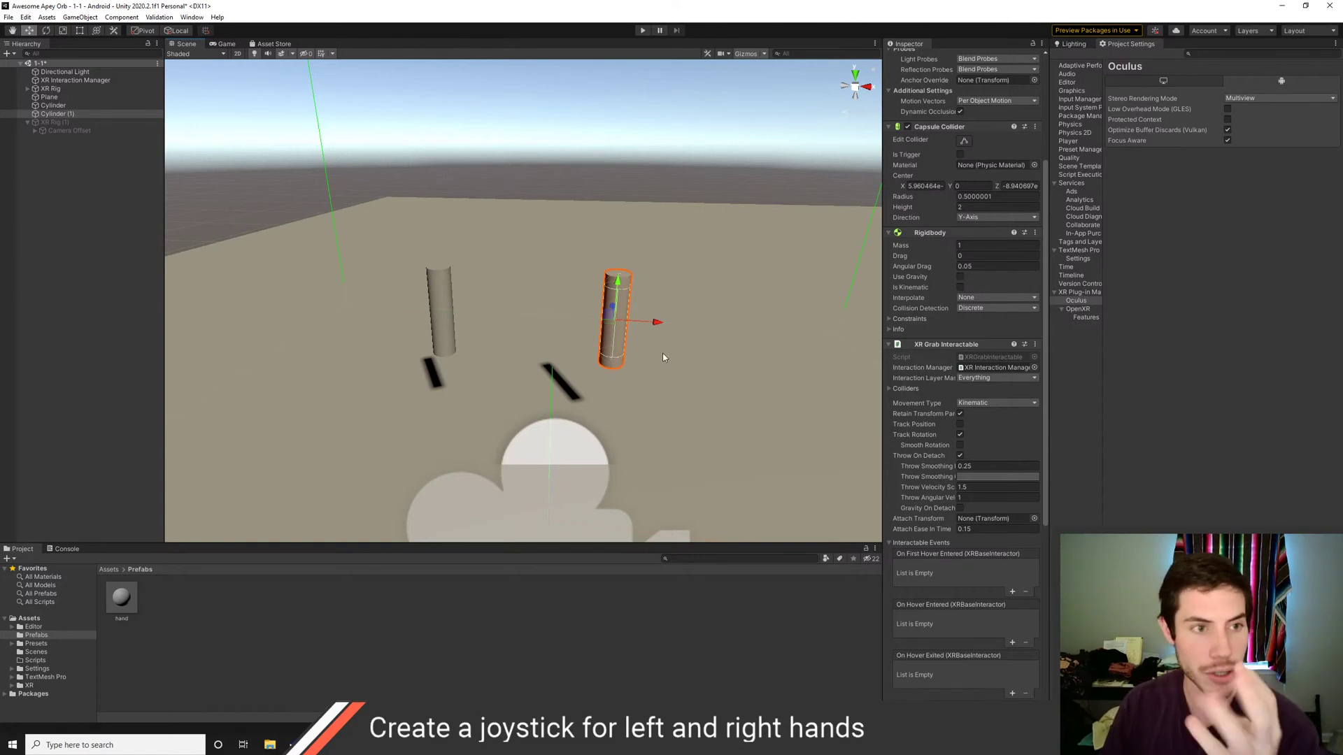
Compare the two cylinders in the scene and delete Cylinder (1)
{"action": "left_click", "coordinate": [53, 105]}
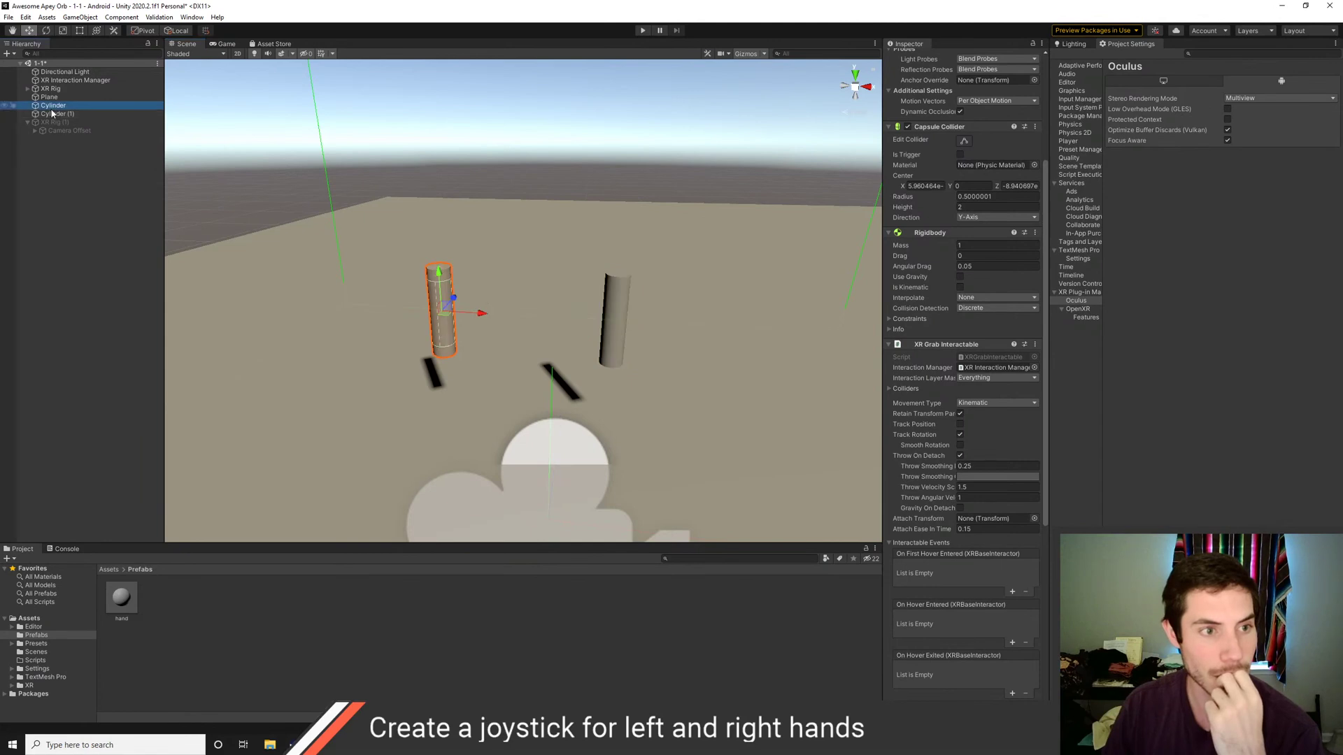
{"action": "left_click", "coordinate": [55, 113]}
{"action": "left_click", "coordinate": [54, 106]}
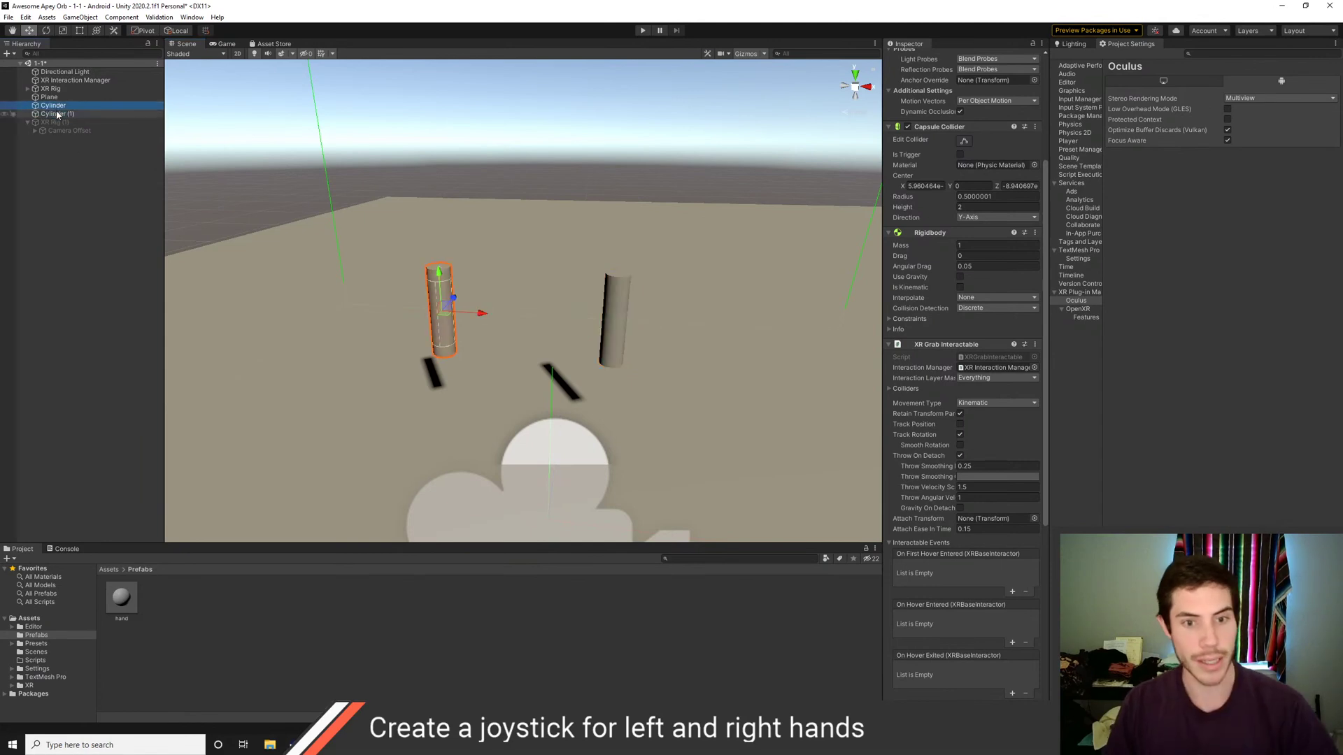
{"action": "left_click", "coordinate": [59, 114]}
{"action": "key", "text": "Delete"}
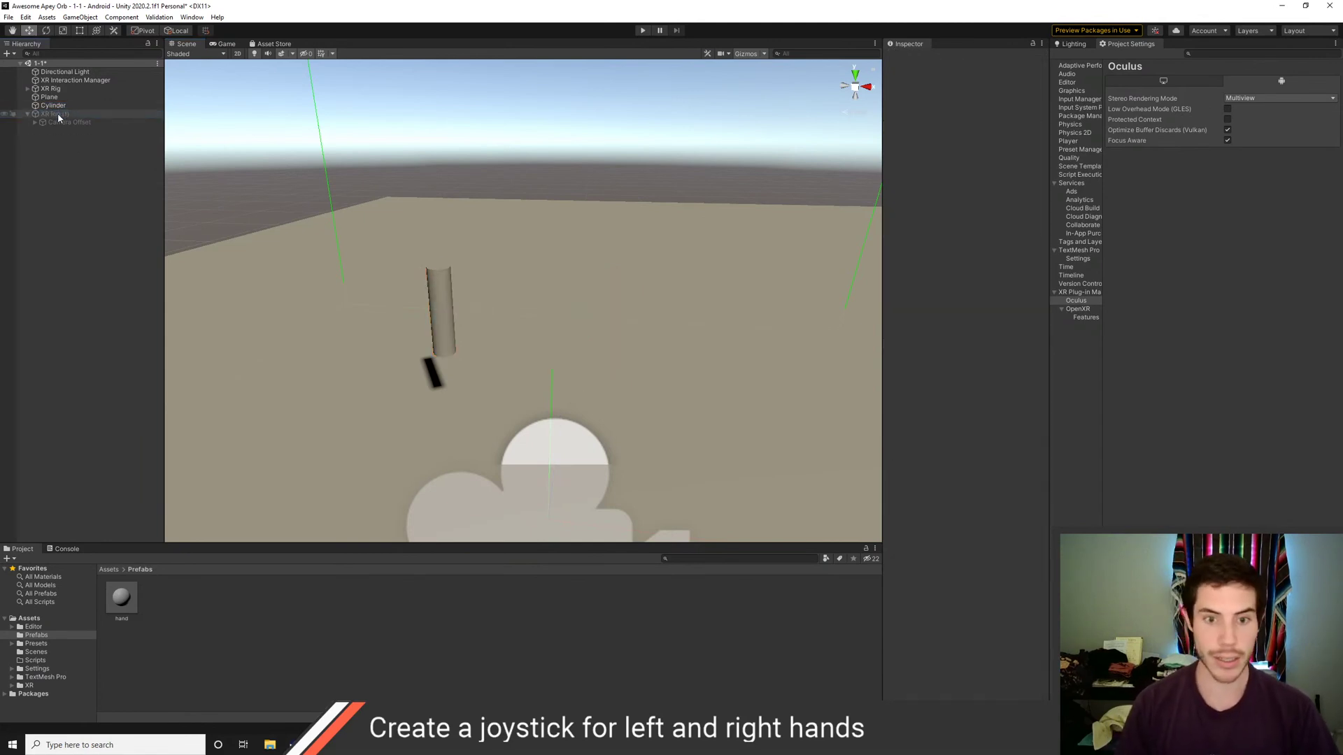
Move the remaining Cylinder in front of the camera, to about X 0.026 and Z 0.154
{"action": "left_click", "coordinate": [53, 105]}
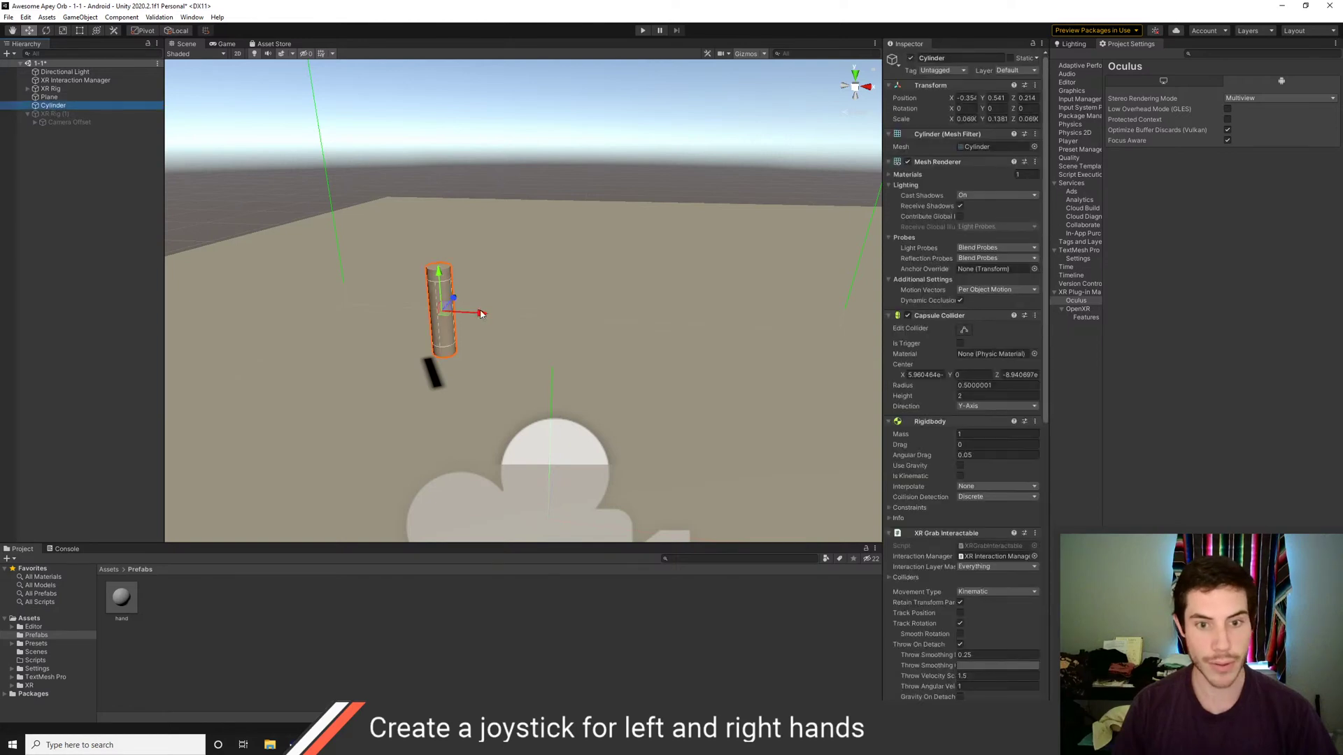
{"action": "left_click_drag", "start_coordinate": [481, 313], "coordinate": [572, 318]}
{"action": "left_click_drag", "start_coordinate": [610, 343], "coordinate": [614, 342]}
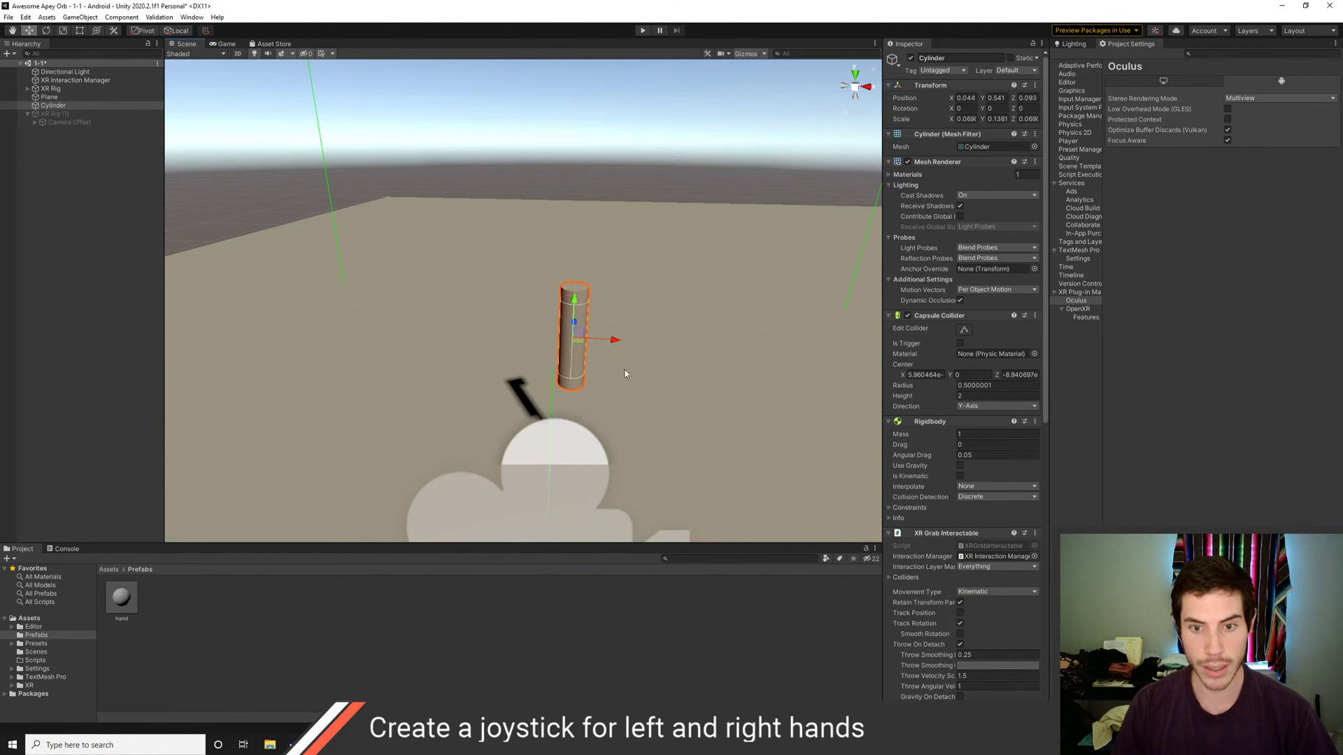
{"action": "right_click_drag", "start_coordinate": [614, 341], "coordinate": [431, 429]}
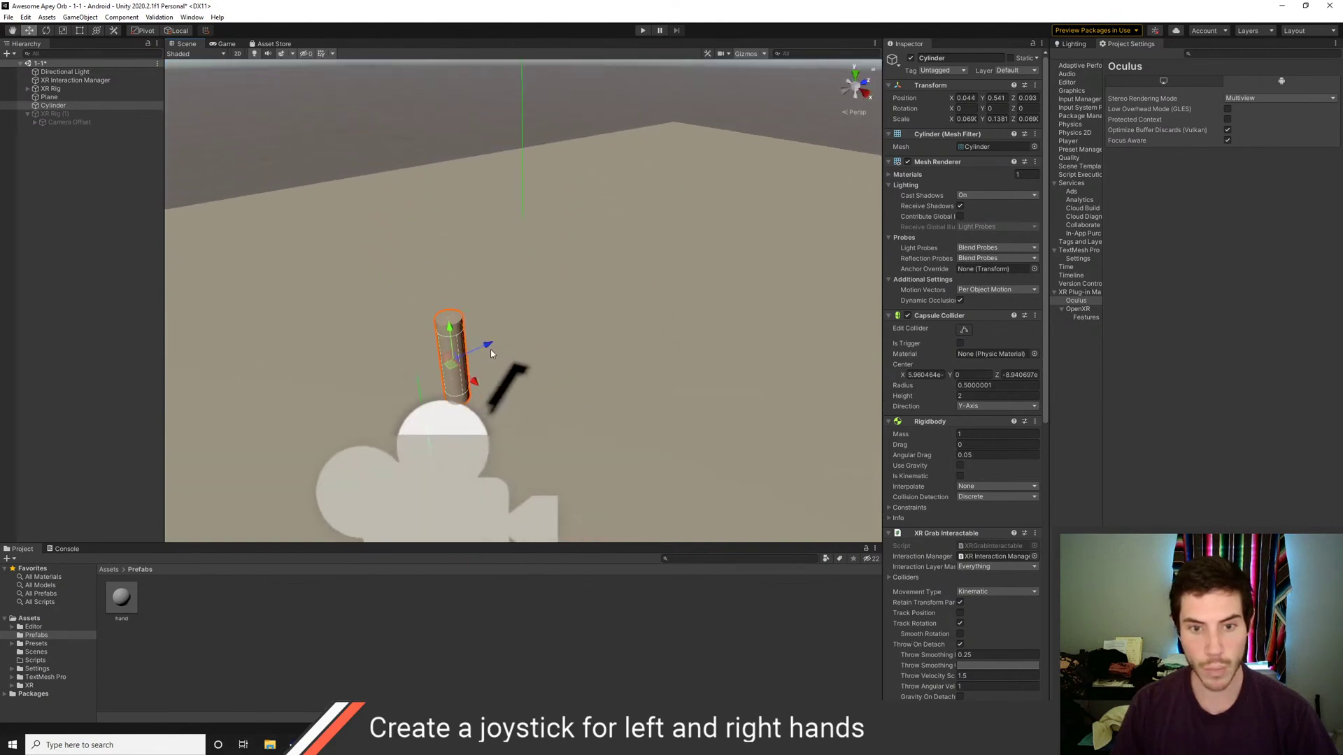
{"action": "mouse_move", "coordinate": [491, 354]}
{"action": "left_mouse_down"}
{"action": "mouse_move", "coordinate": [514, 353]}
{"action": "mouse_move", "coordinate": [493, 375]}
{"action": "left_mouse_up"}
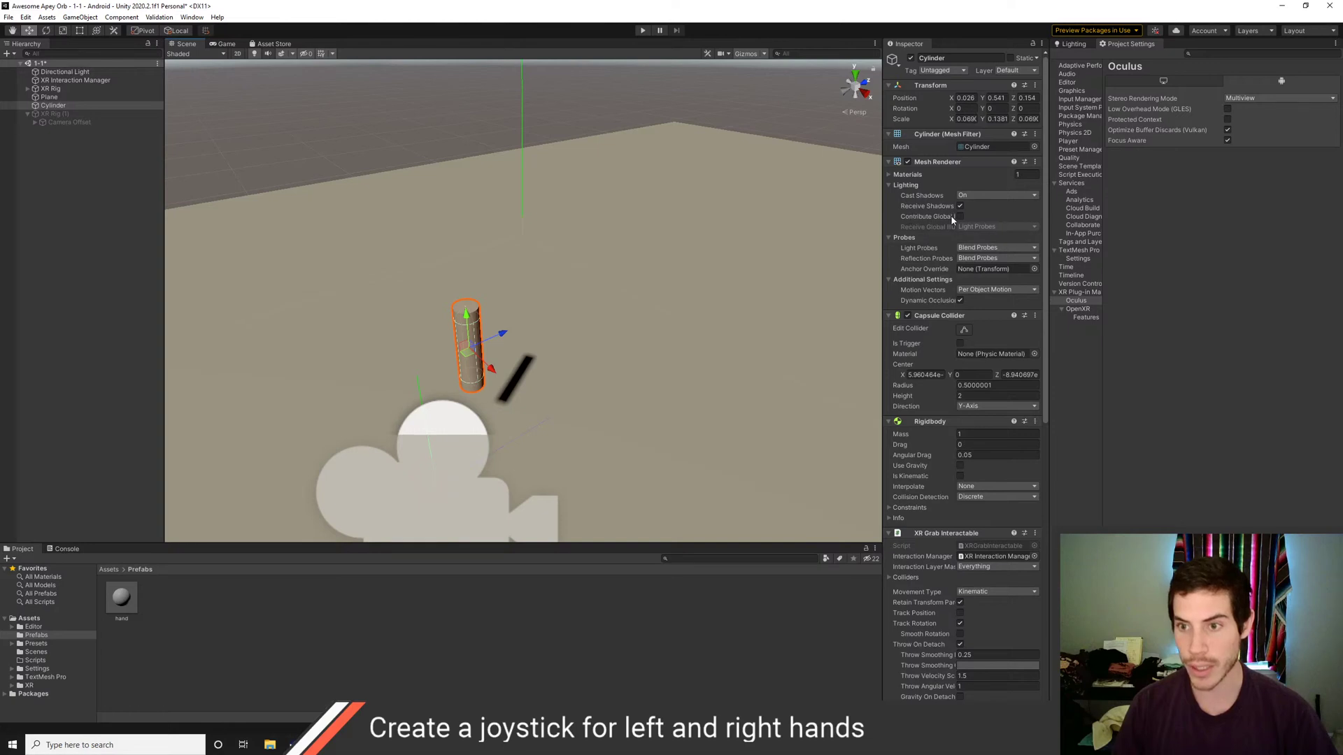
Turn off shadows on the Directional Light
{"action": "left_click", "coordinate": [67, 71]}
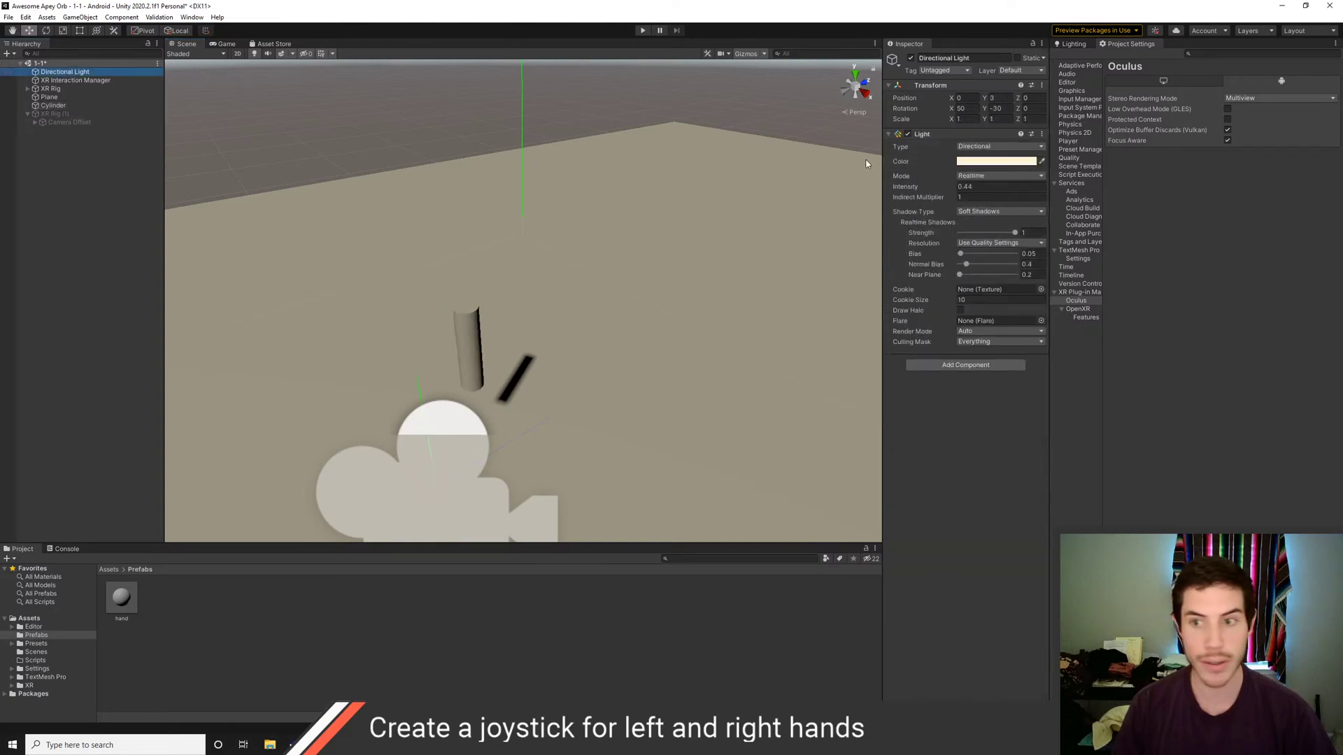
{"action": "left_click", "coordinate": [975, 212]}
{"action": "left_click", "coordinate": [979, 223]}
{"action": "left_click", "coordinate": [232, 276]}
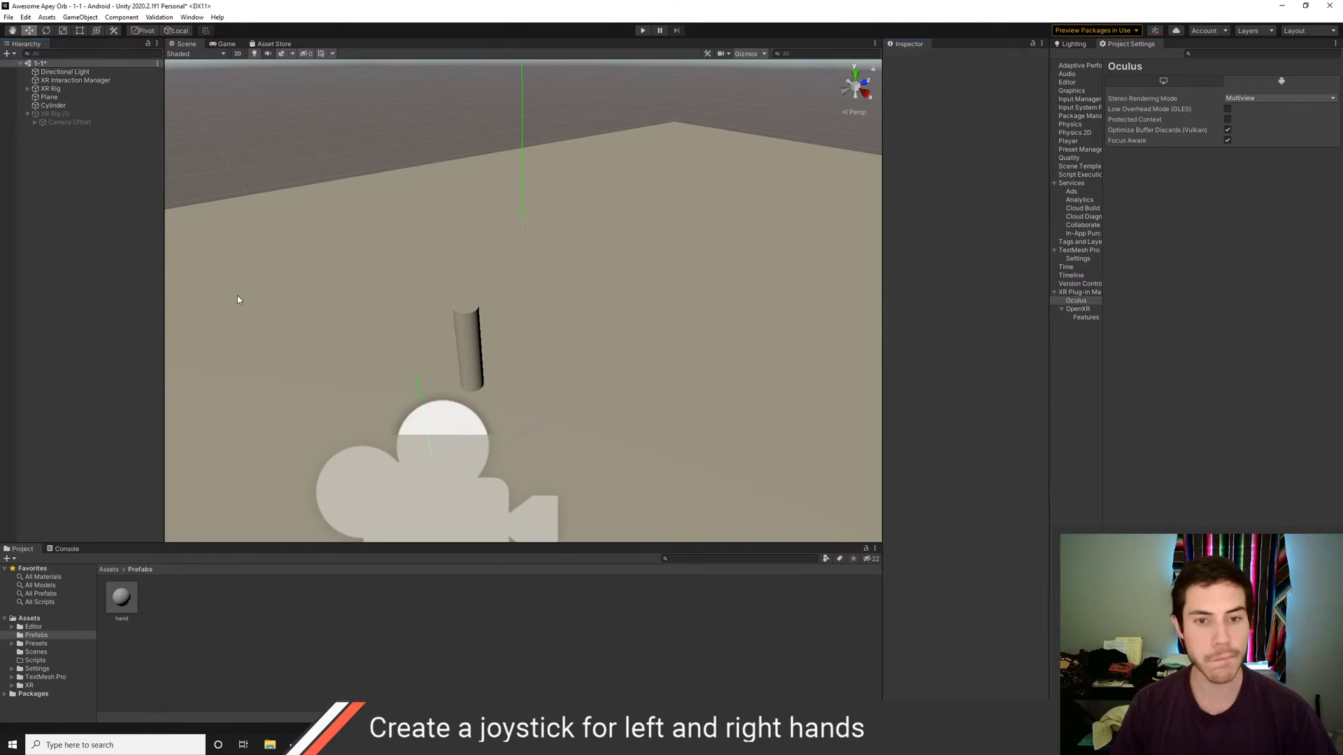
{"action": "right_click_drag", "start_coordinate": [237, 300], "coordinate": [564, 345]}
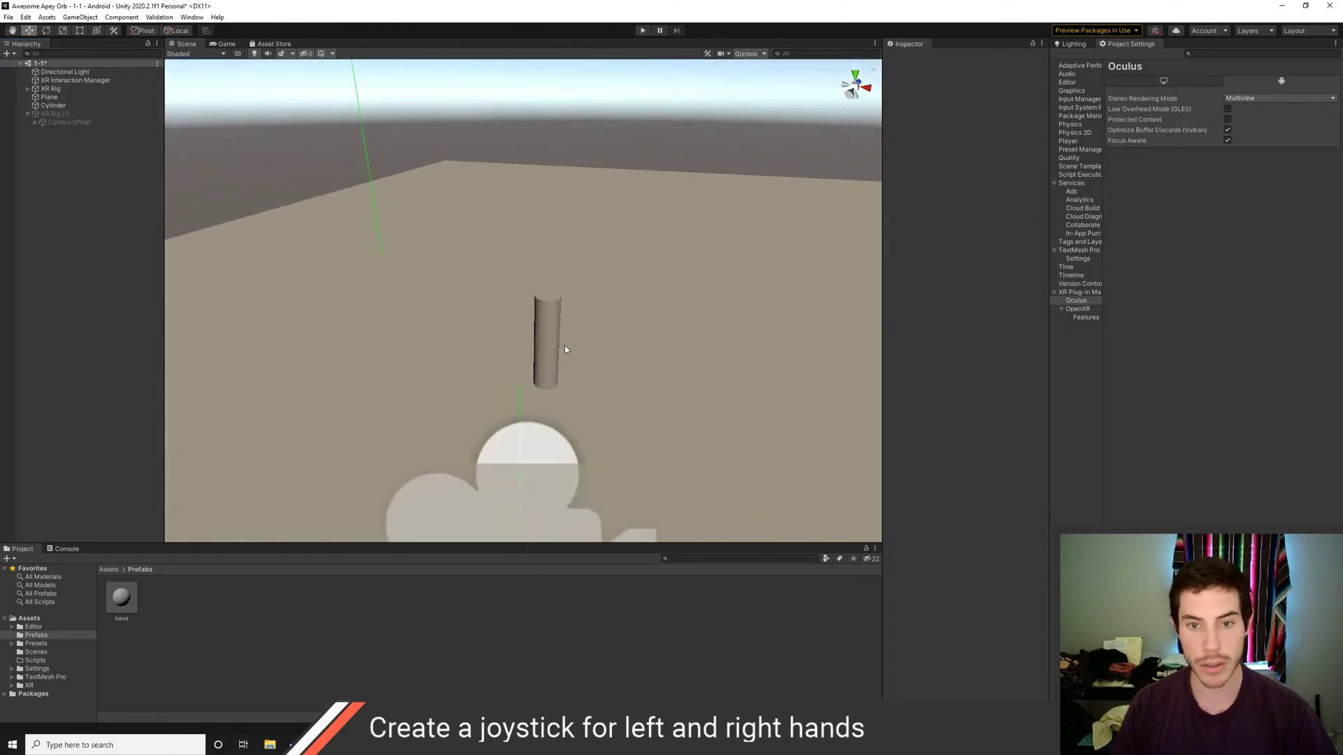
Rename the Cylinder object to joystick
{"action": "left_click", "coordinate": [56, 106]}
{"action": "left_click", "coordinate": [56, 106]}
{"action": "key", "text": "BackSpace"}
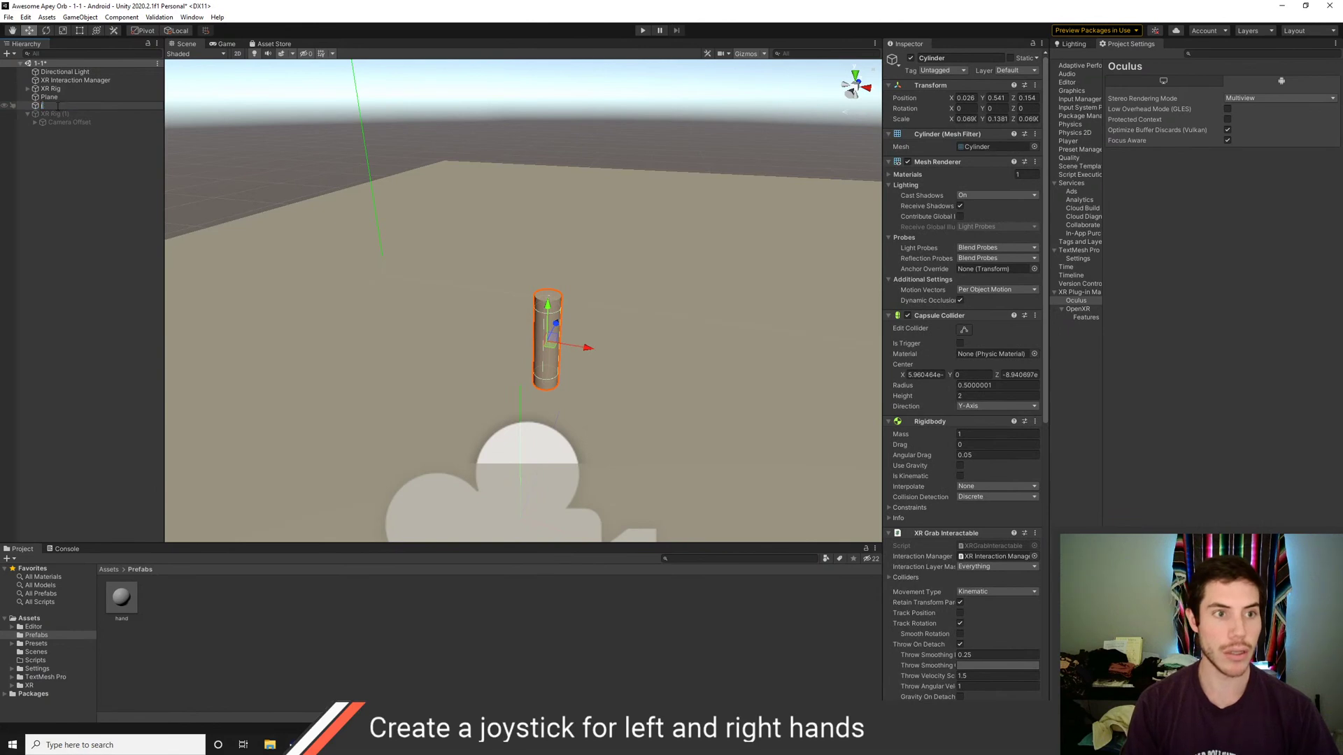
{"action": "type", "text": "joystic"}
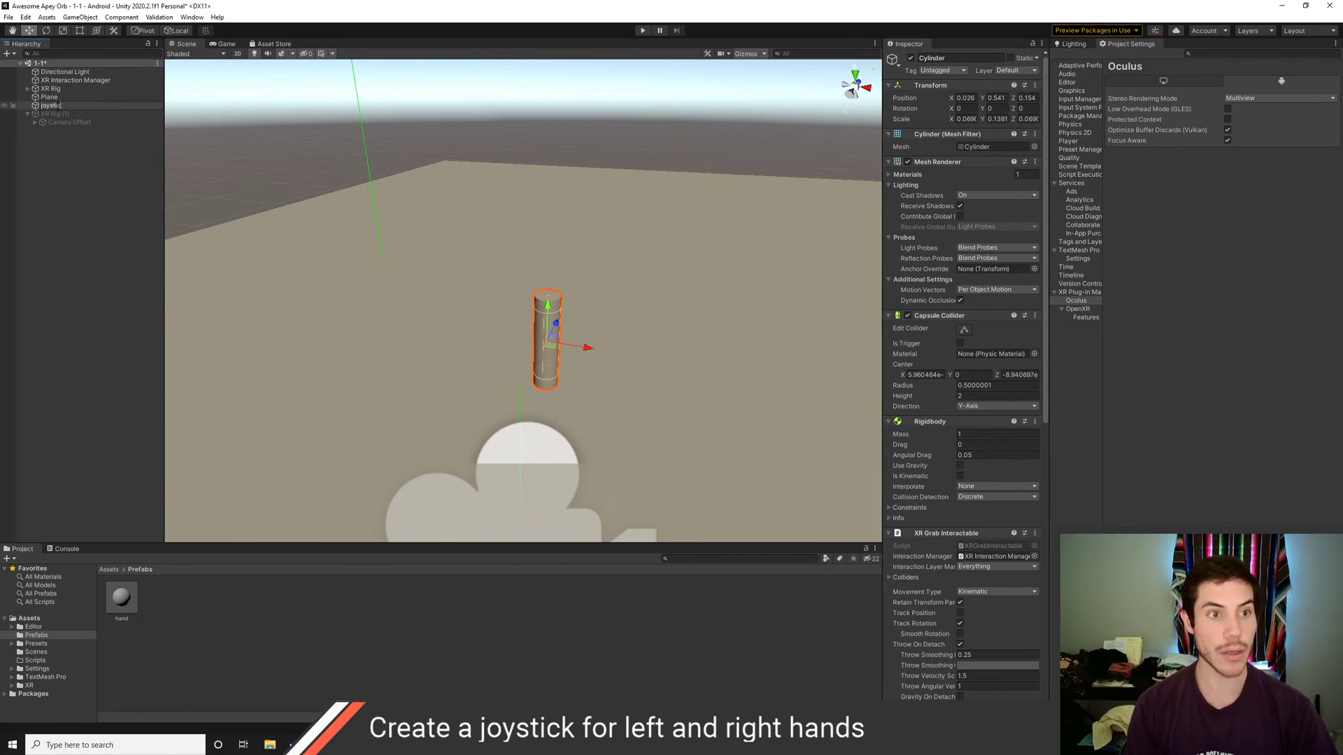
{"action": "type", "text": "k"}
{"action": "key", "text": "Return"}
{"action": "right_click", "coordinate": [61, 142]}
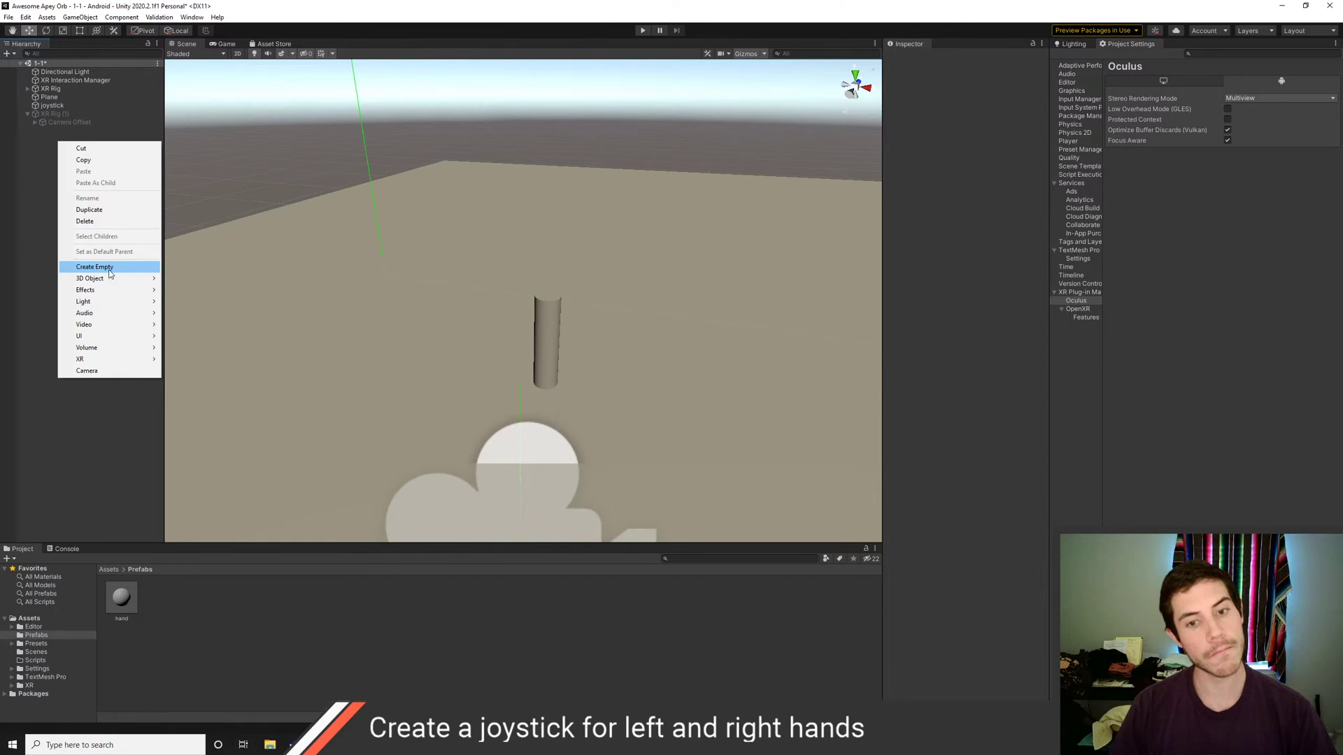
{"action": "left_click", "coordinate": [567, 326]}
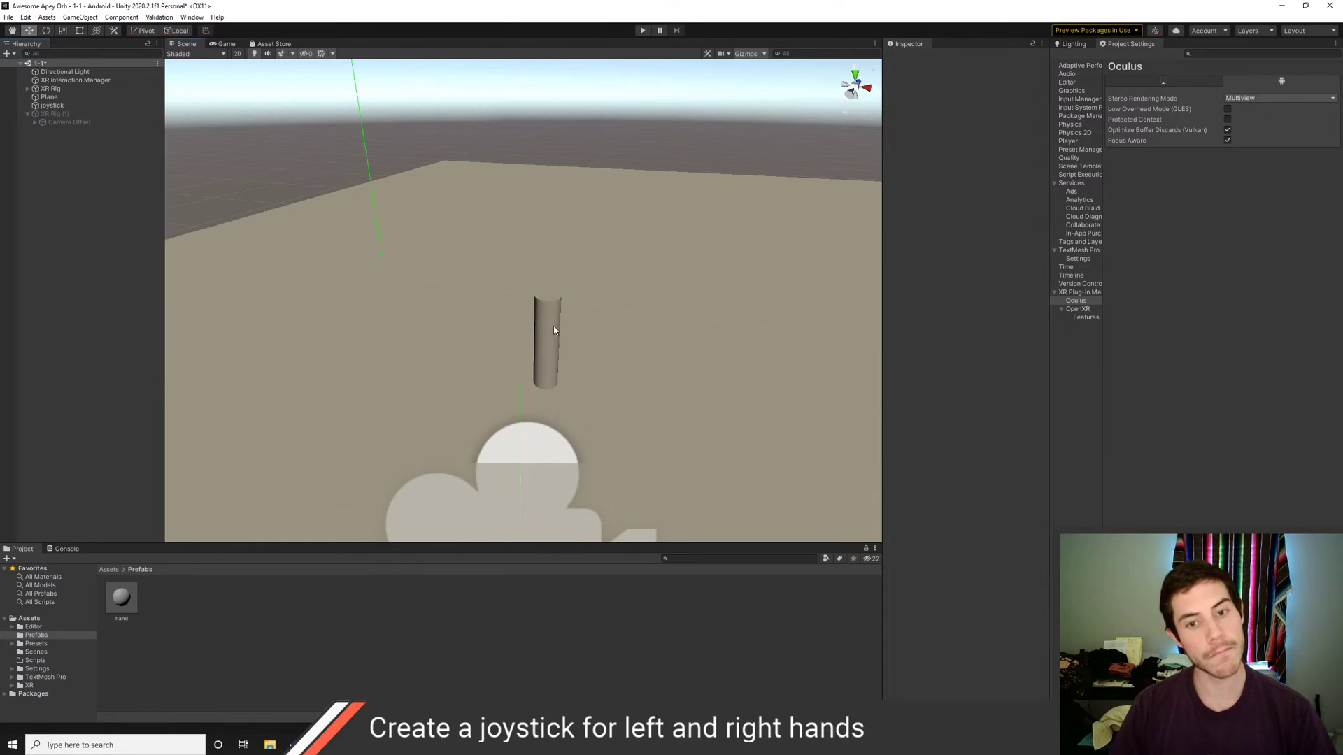
{"action": "left_click", "coordinate": [549, 330]}
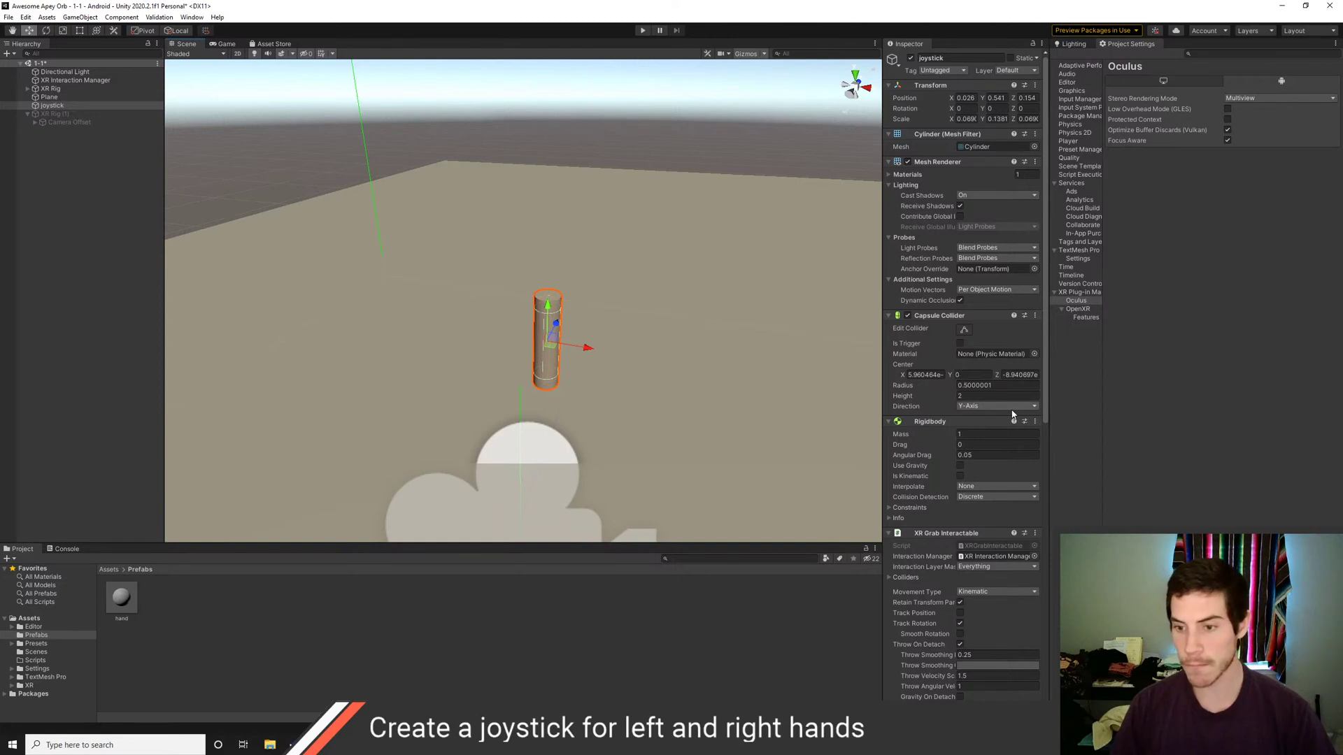
{"action": "left_click", "coordinate": [149, 214]}
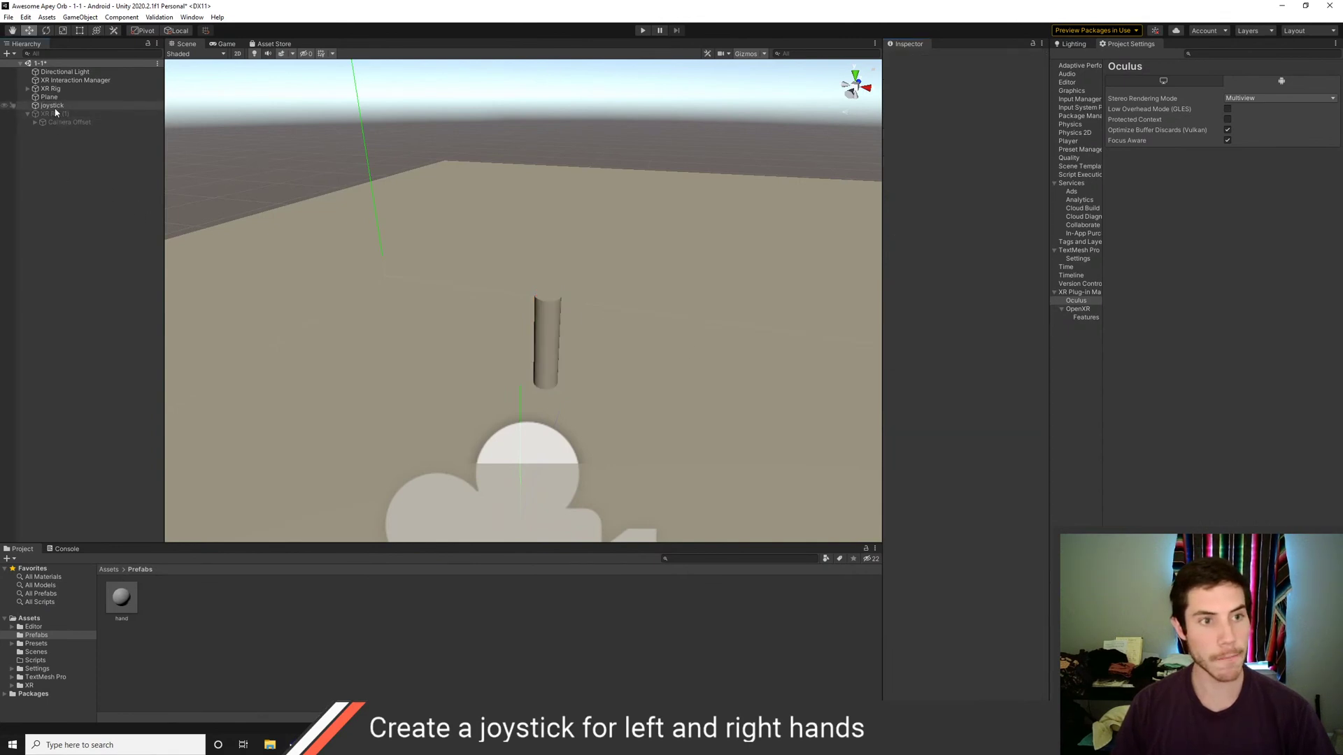
Create a 3D sphere in the scene and set its scale to 0.1 on X, Y and Z
{"action": "right_click", "coordinate": [54, 166]}
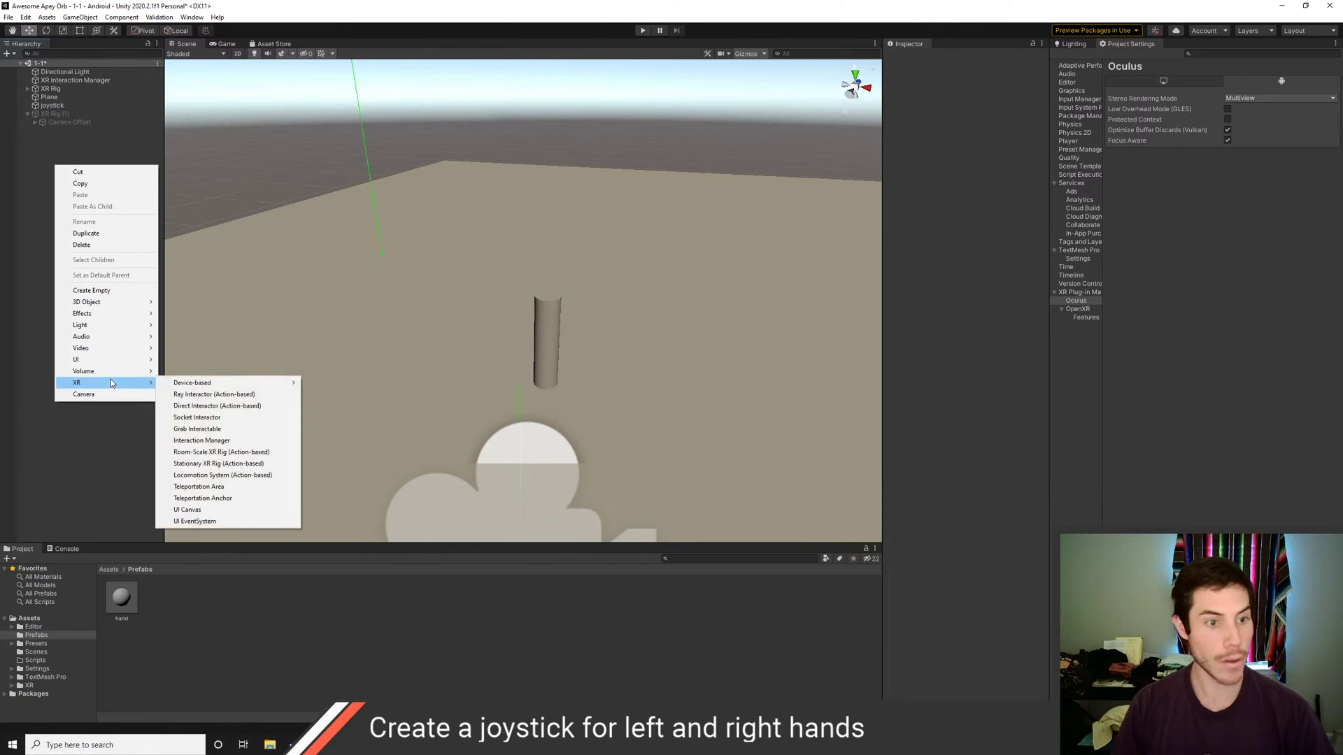
{"action": "mouse_move", "coordinate": [98, 302]}
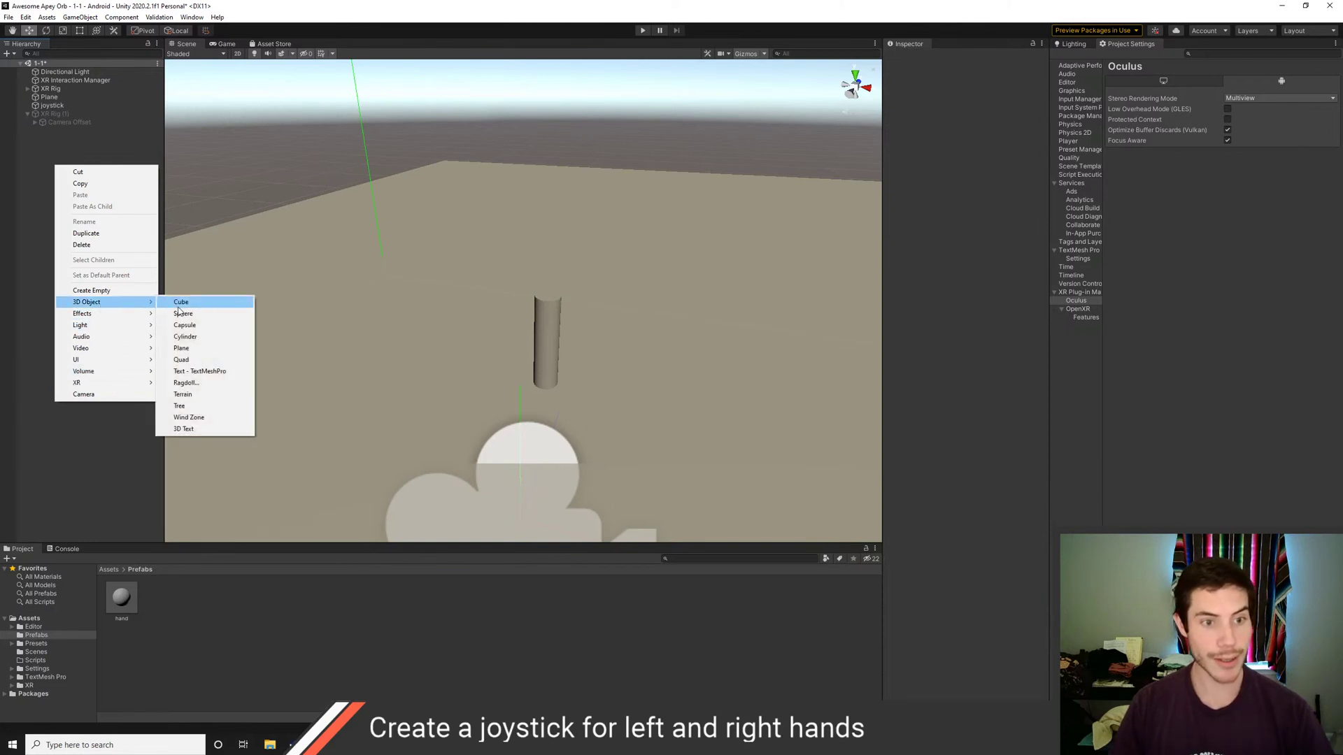
{"action": "left_click", "coordinate": [181, 312]}
{"action": "left_click", "coordinate": [964, 119]}
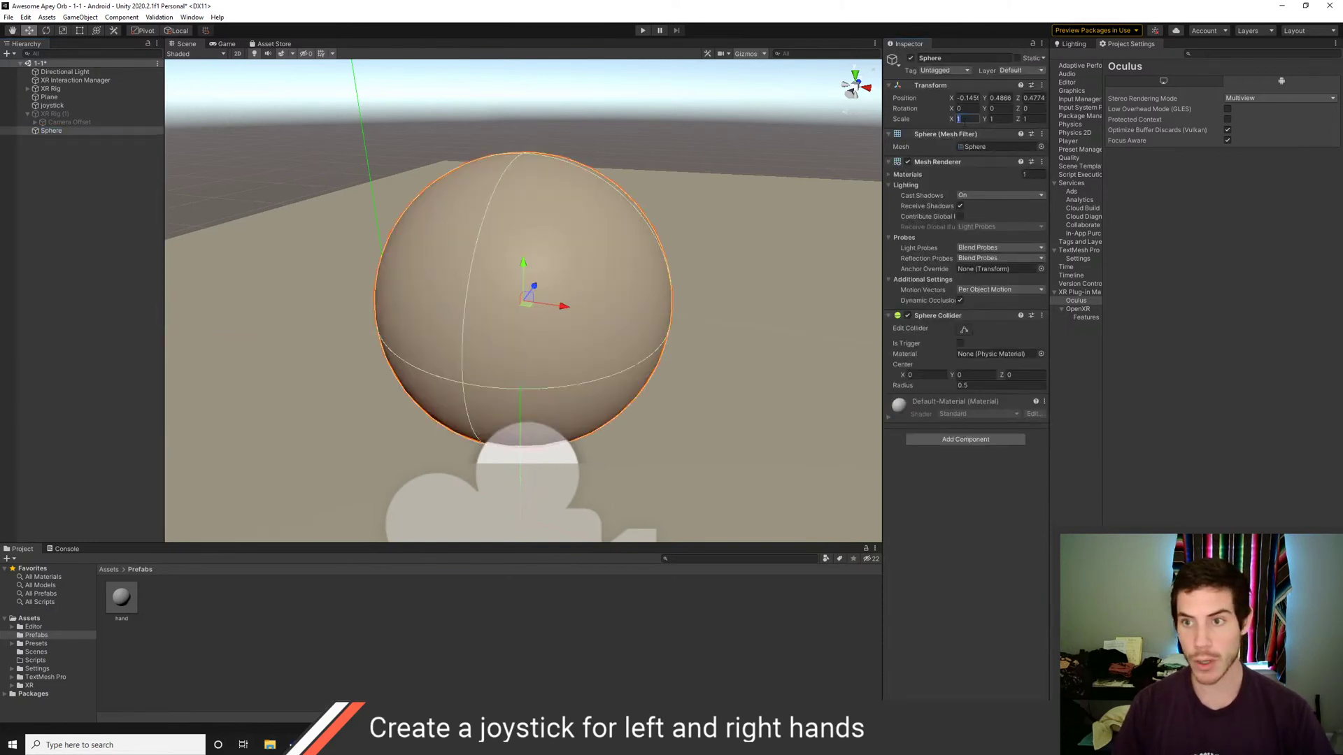
{"action": "type", "text": "0.1"}
{"action": "key", "text": "Tab"}
{"action": "type", "text": "0.1"}
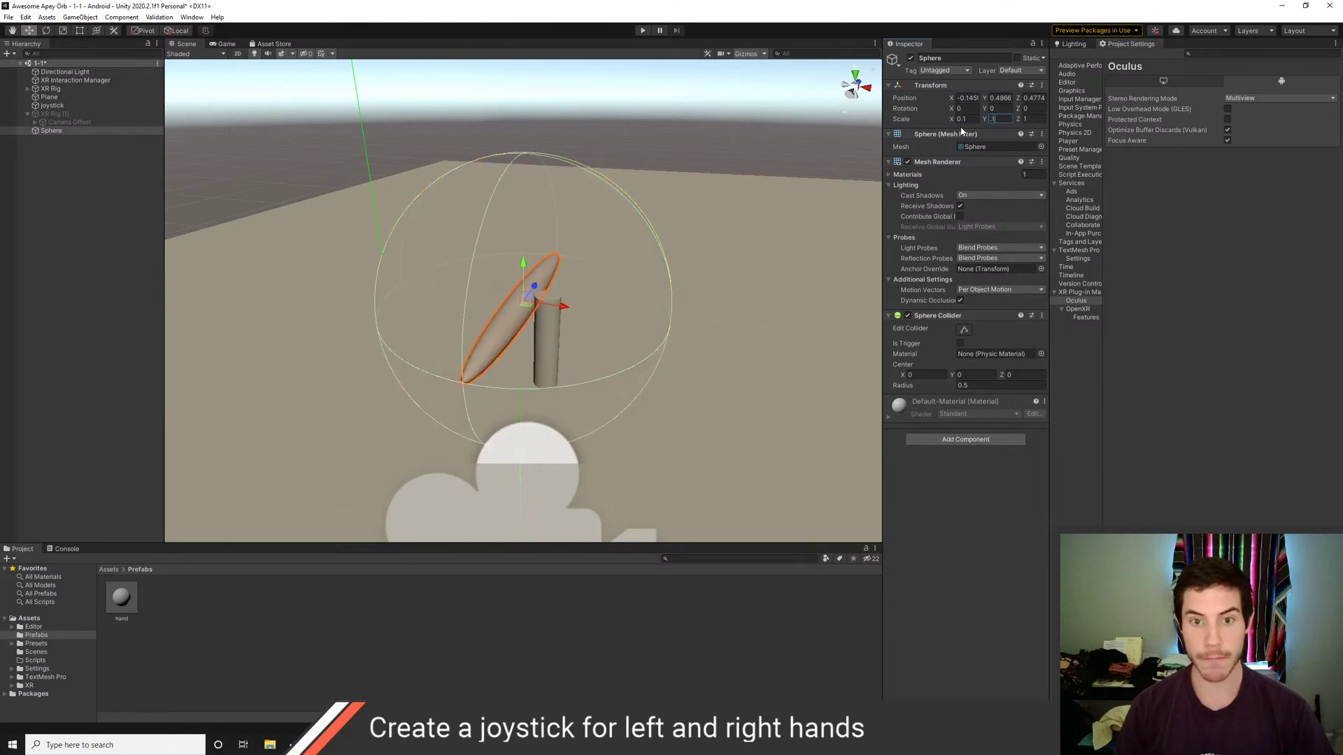
{"action": "key", "text": "Tab"}
{"action": "type", "text": "0.1"}
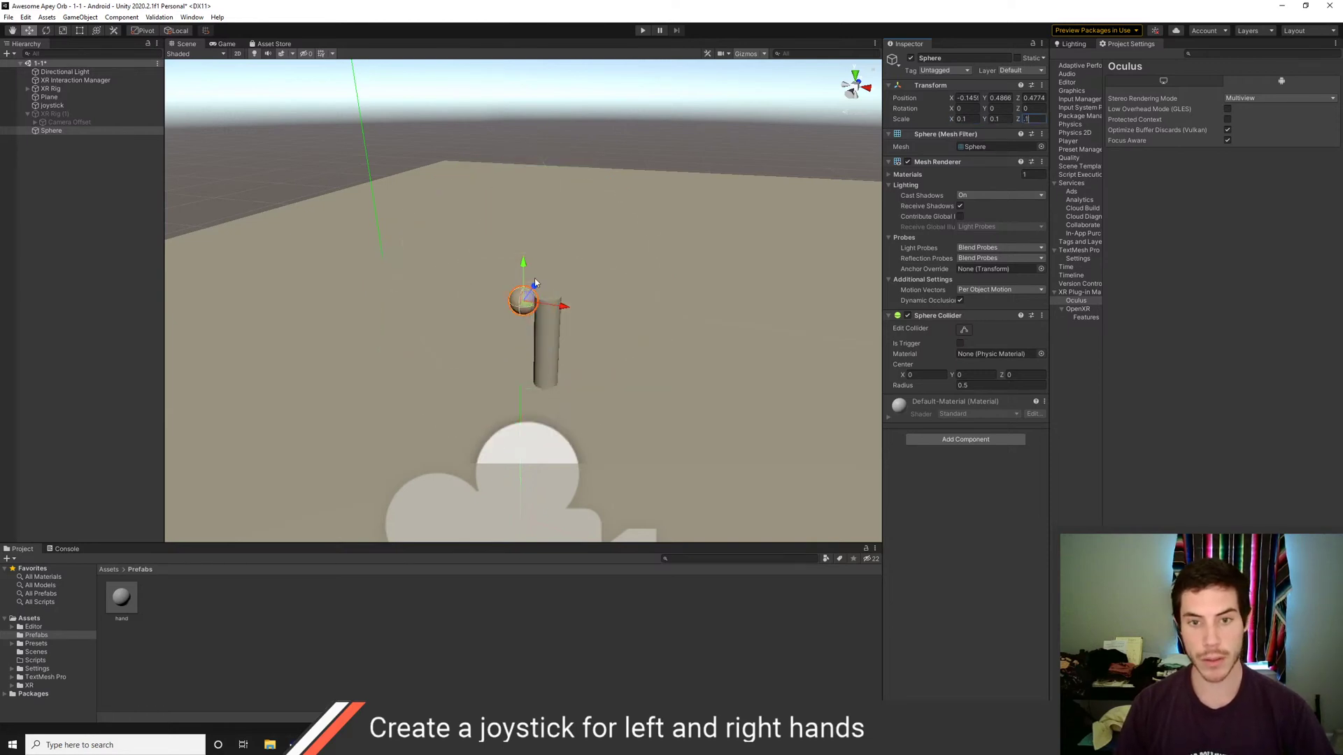
Make the Sphere a child of joystick and set its local position to 0, 0, 0
{"action": "left_click_drag", "start_coordinate": [49, 135], "coordinate": [53, 105]}
{"action": "left_click", "coordinate": [968, 98]}
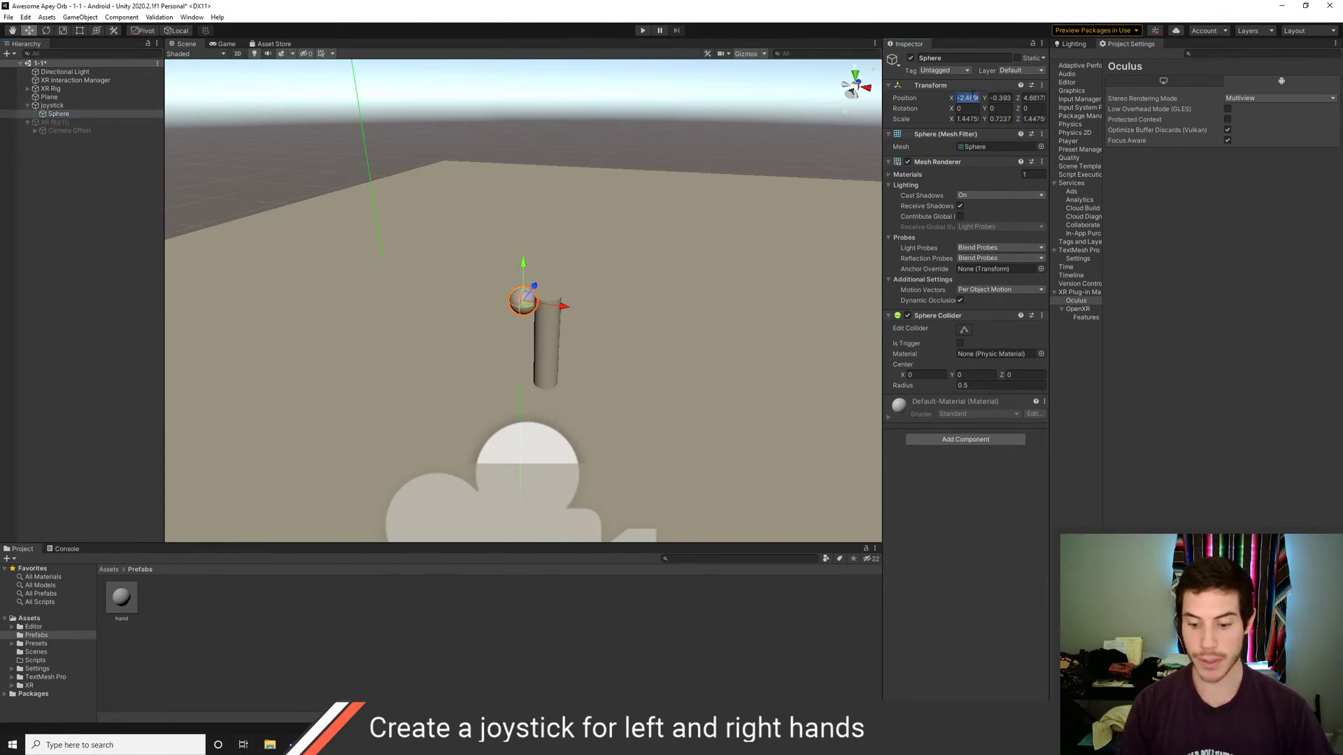
{"action": "type", "text": "0"}
{"action": "key", "text": "Tab"}
{"action": "type", "text": "0"}
{"action": "key", "text": "Tab"}
{"action": "type", "text": "0"}
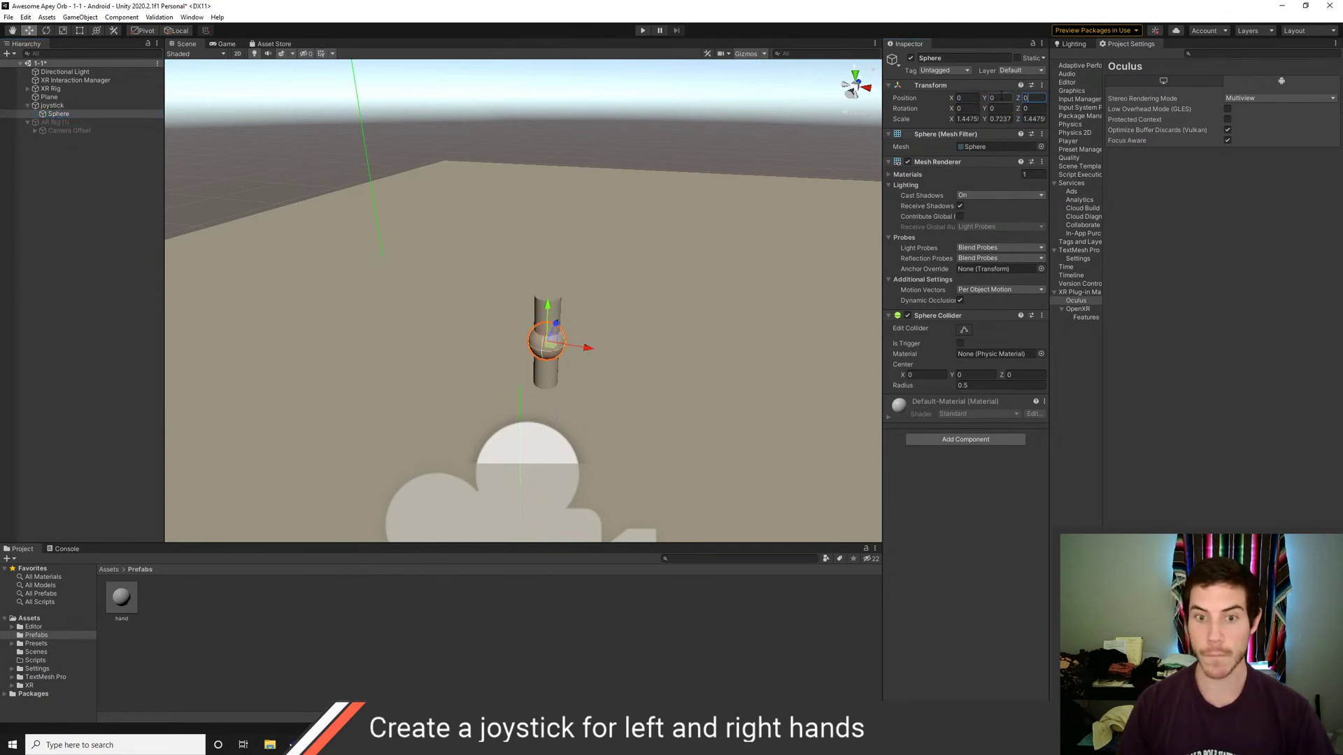
Lower the Sphere to the joystick's base, at about local Y -1.28, and disable its Sphere Collider
{"action": "left_click_drag", "start_coordinate": [547, 310], "coordinate": [553, 360]}
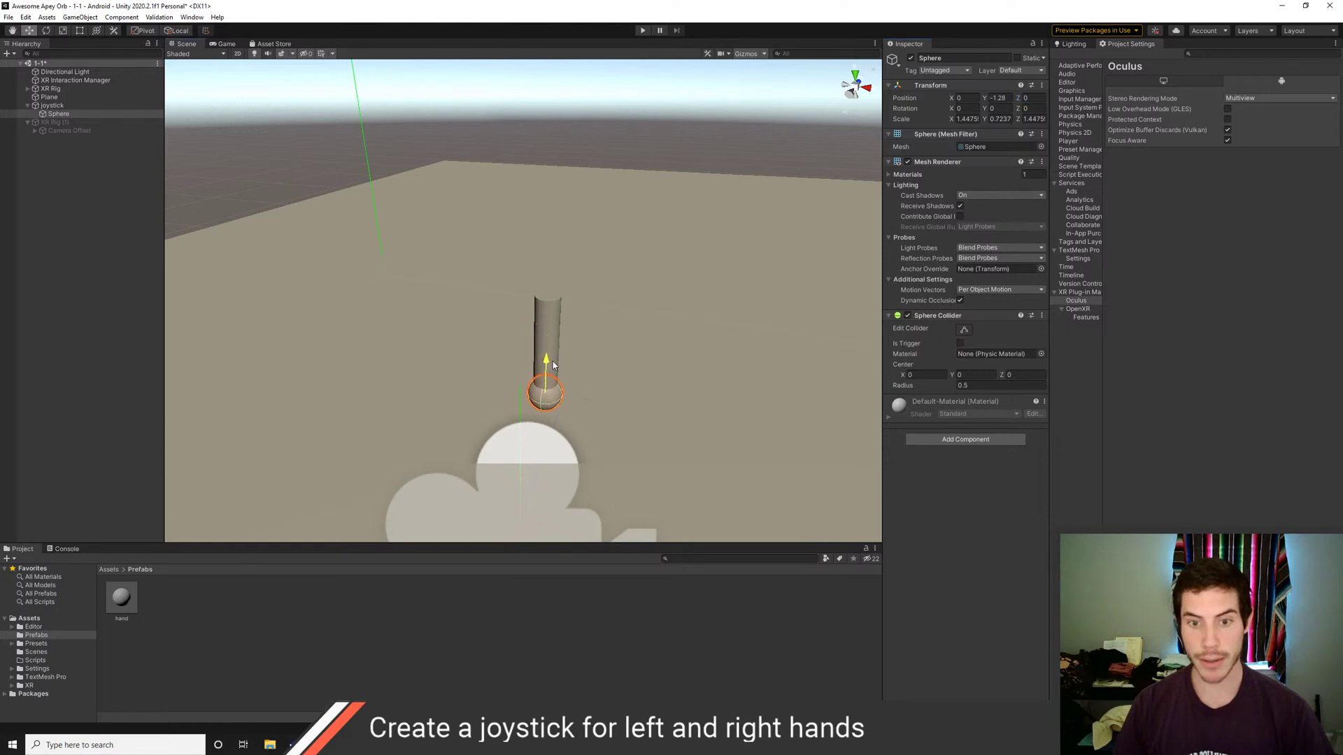
{"action": "left_click_drag", "start_coordinate": [694, 437], "coordinate": [735, 392], "text": "alt"}
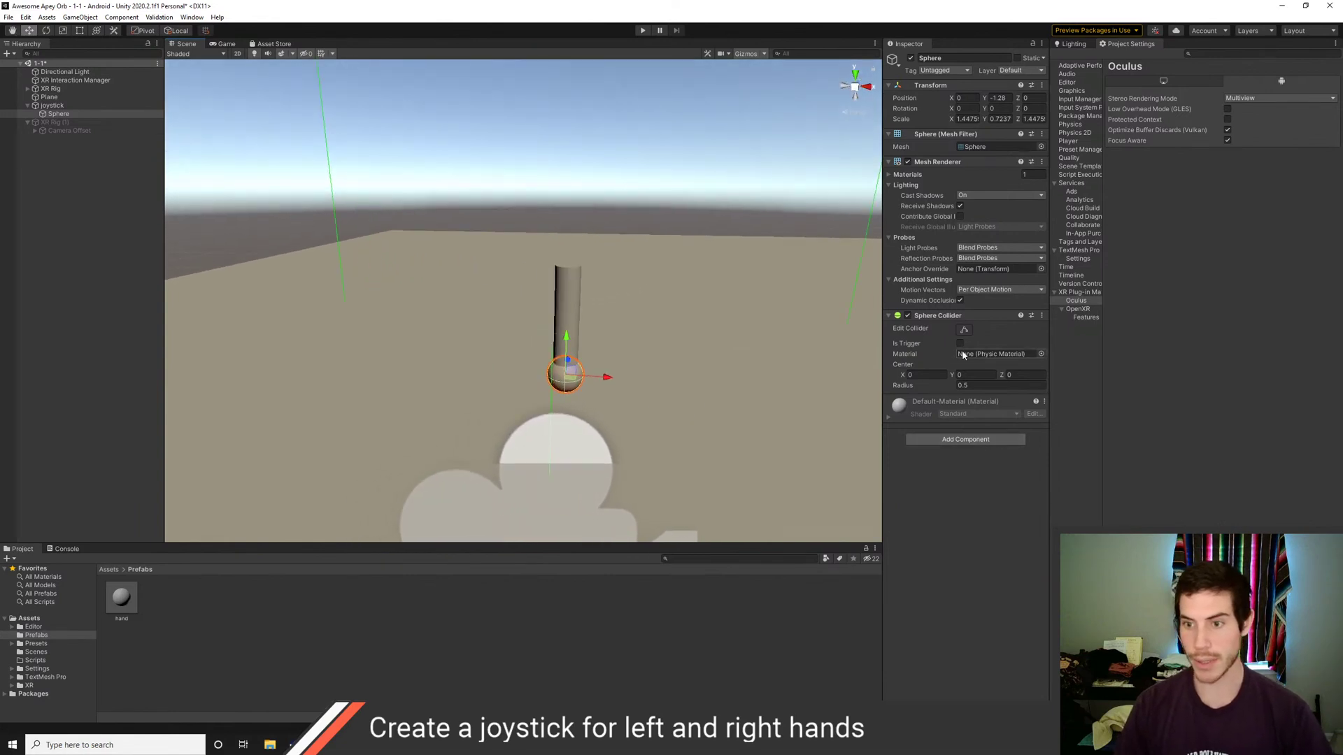
{"action": "left_click", "coordinate": [907, 315]}
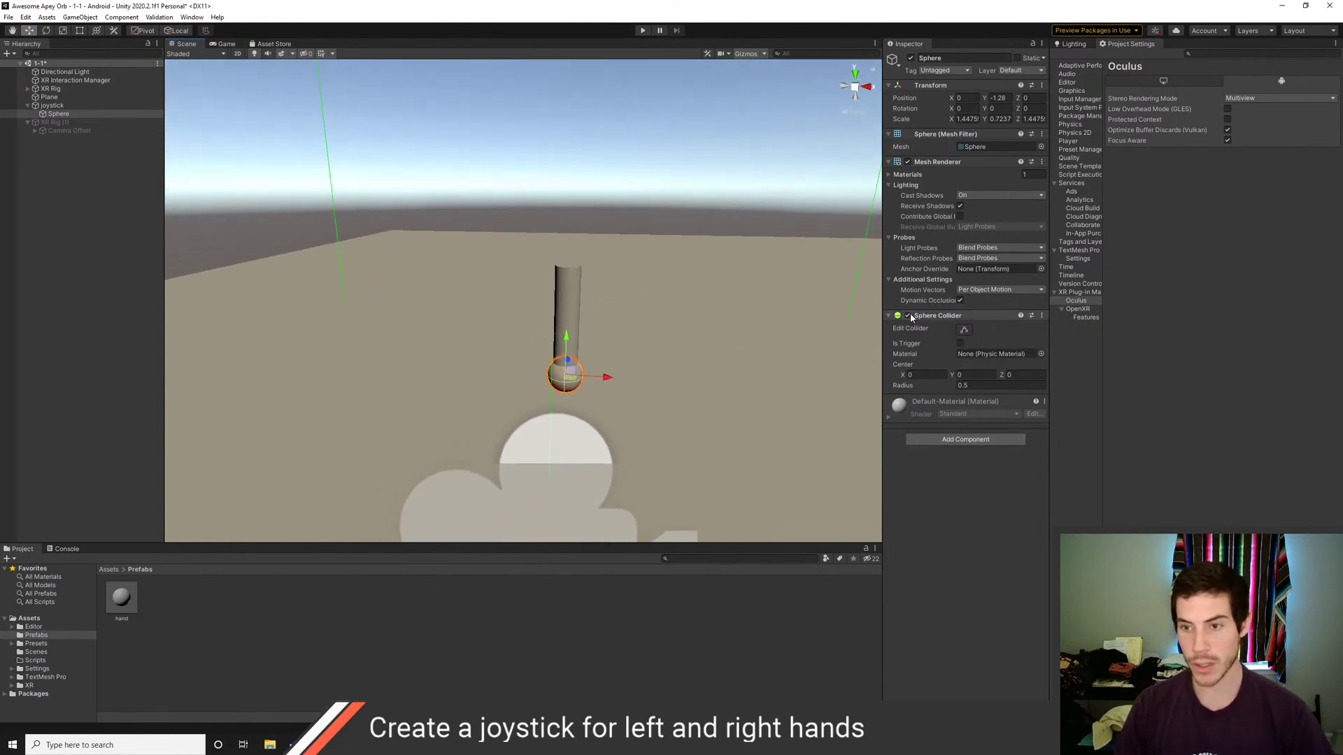
{"action": "left_click", "coordinate": [943, 439]}
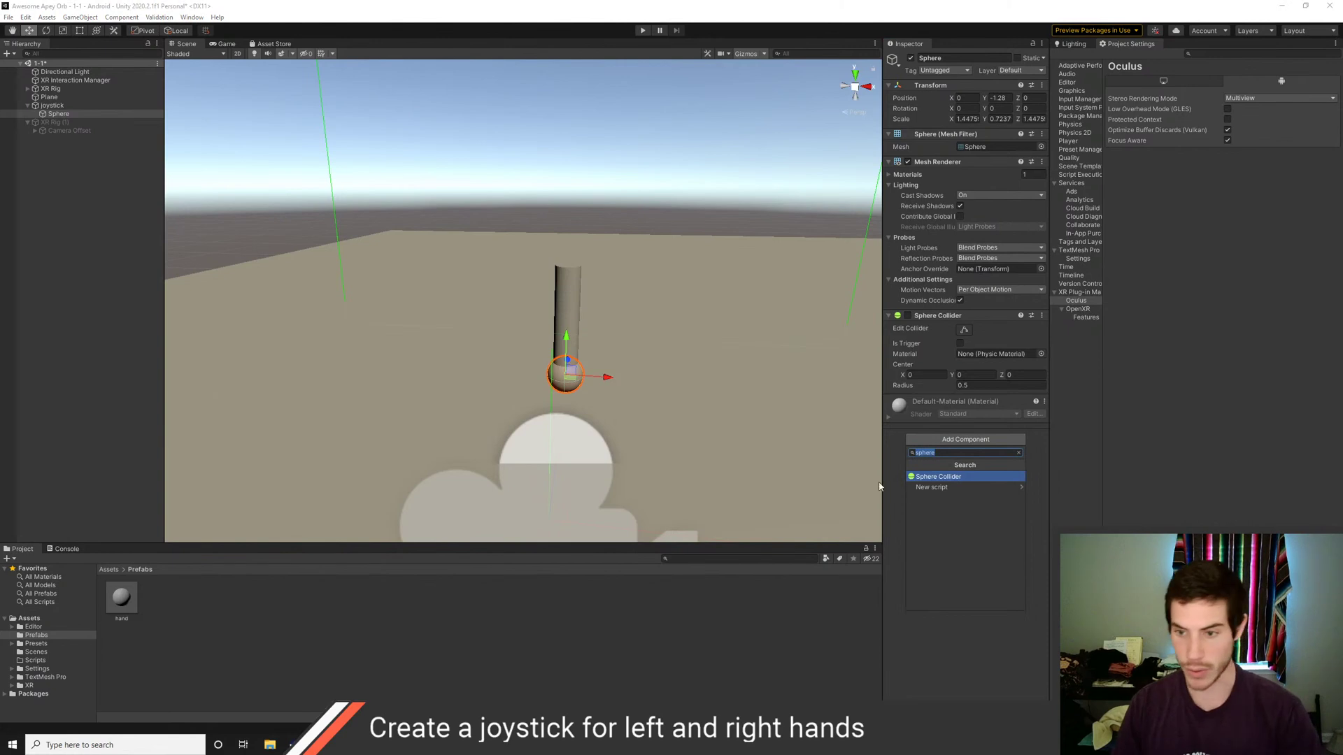
{"action": "type", "text": "join"}
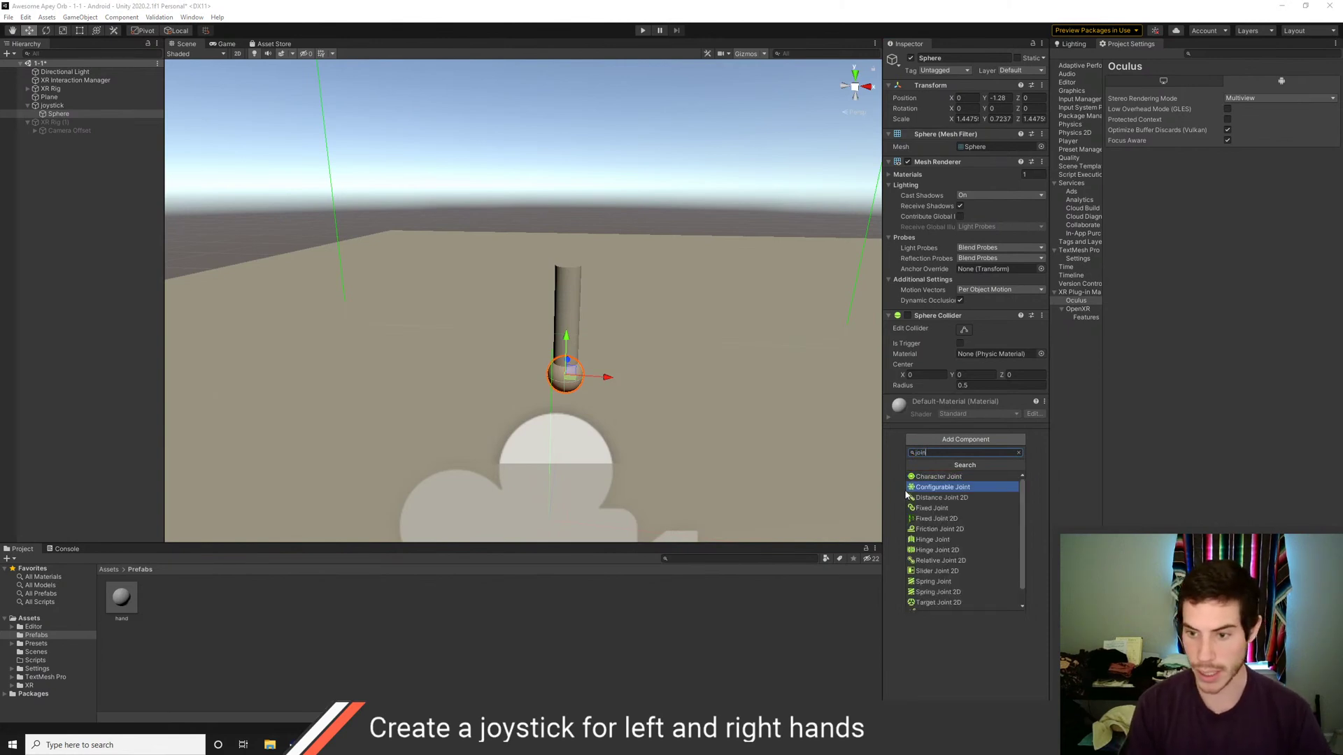
{"action": "left_click", "coordinate": [894, 495]}
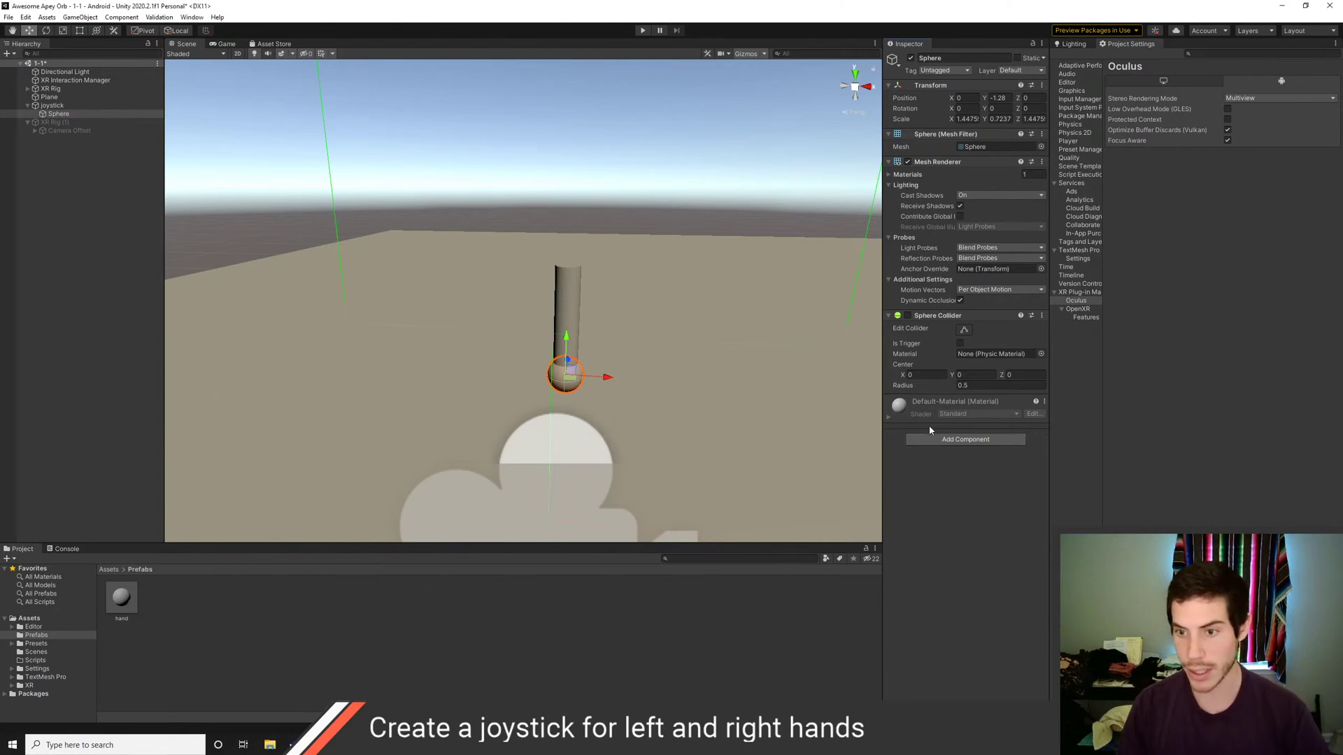
Add a Rigidbody component to the Sphere
{"action": "left_click", "coordinate": [944, 441]}
{"action": "type", "text": "rigid"}
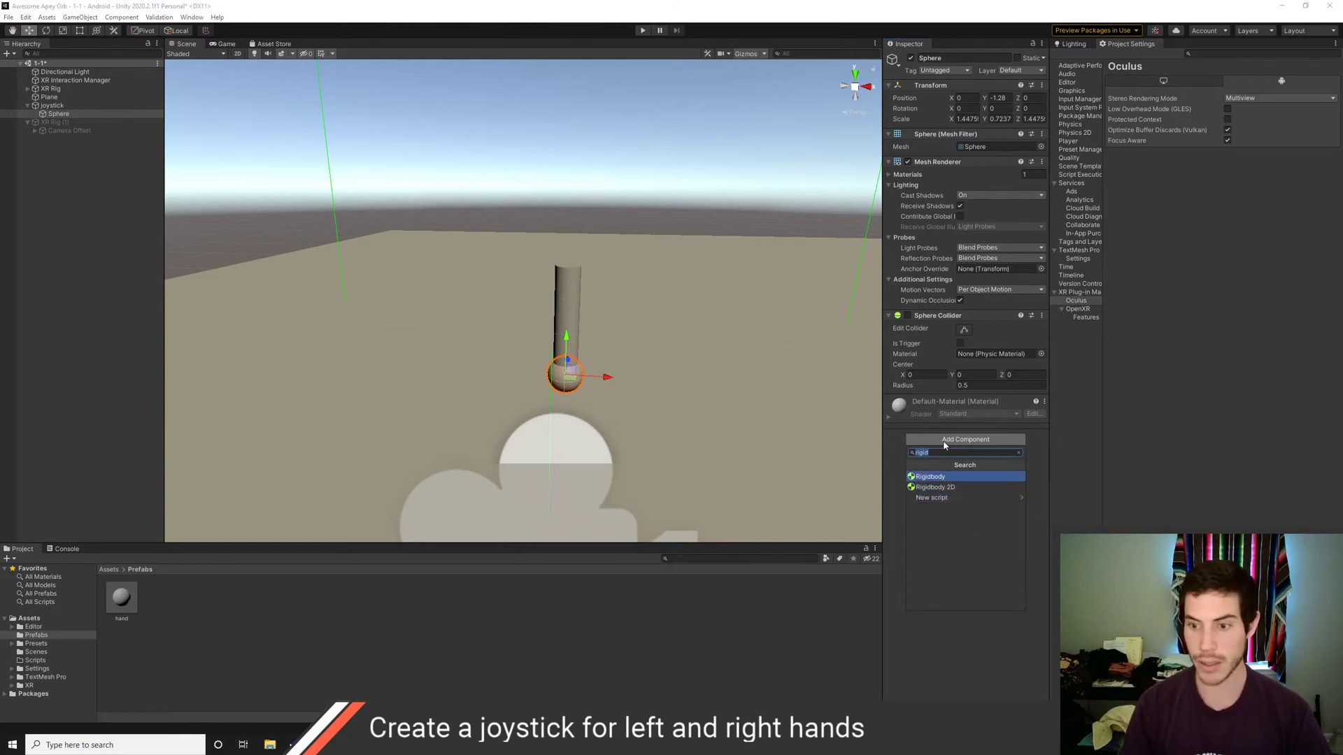
{"action": "key", "text": "Return"}
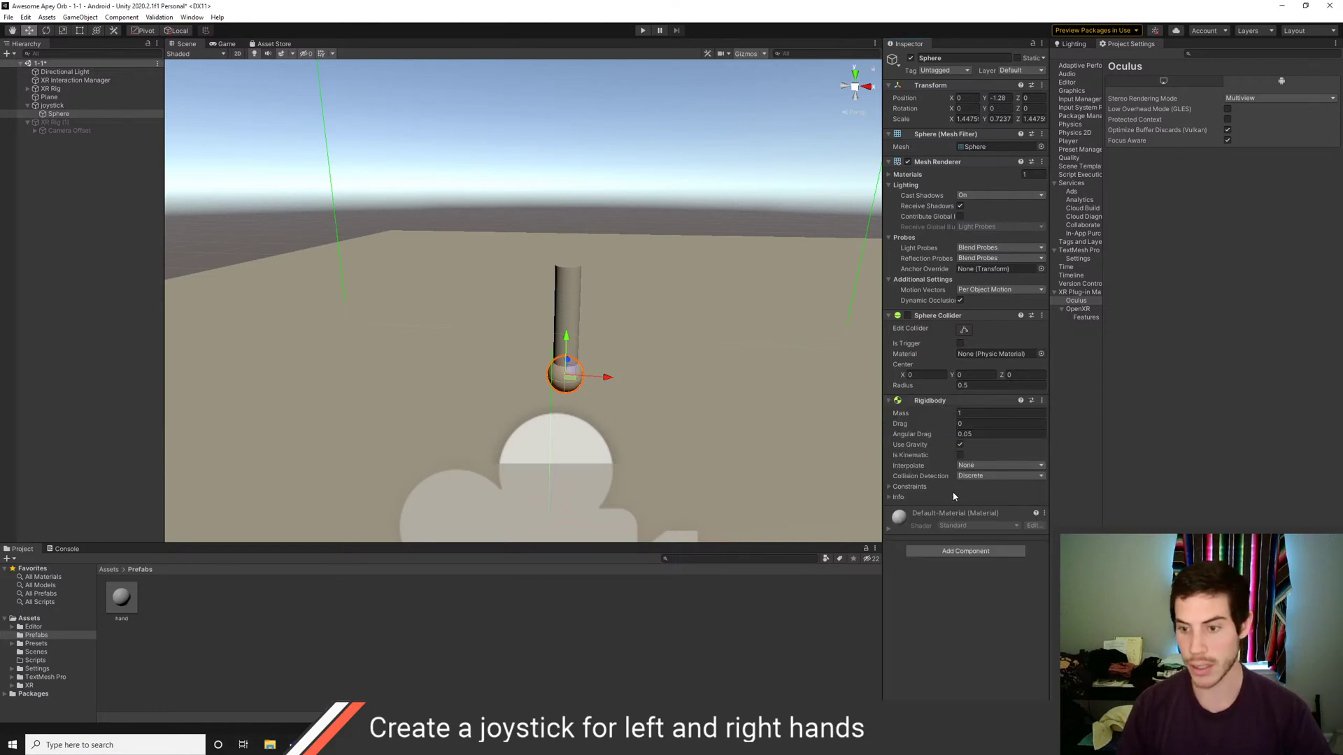
Search the components available for the Sphere for "joint" and look through the joint types
{"action": "left_click", "coordinate": [952, 551]}
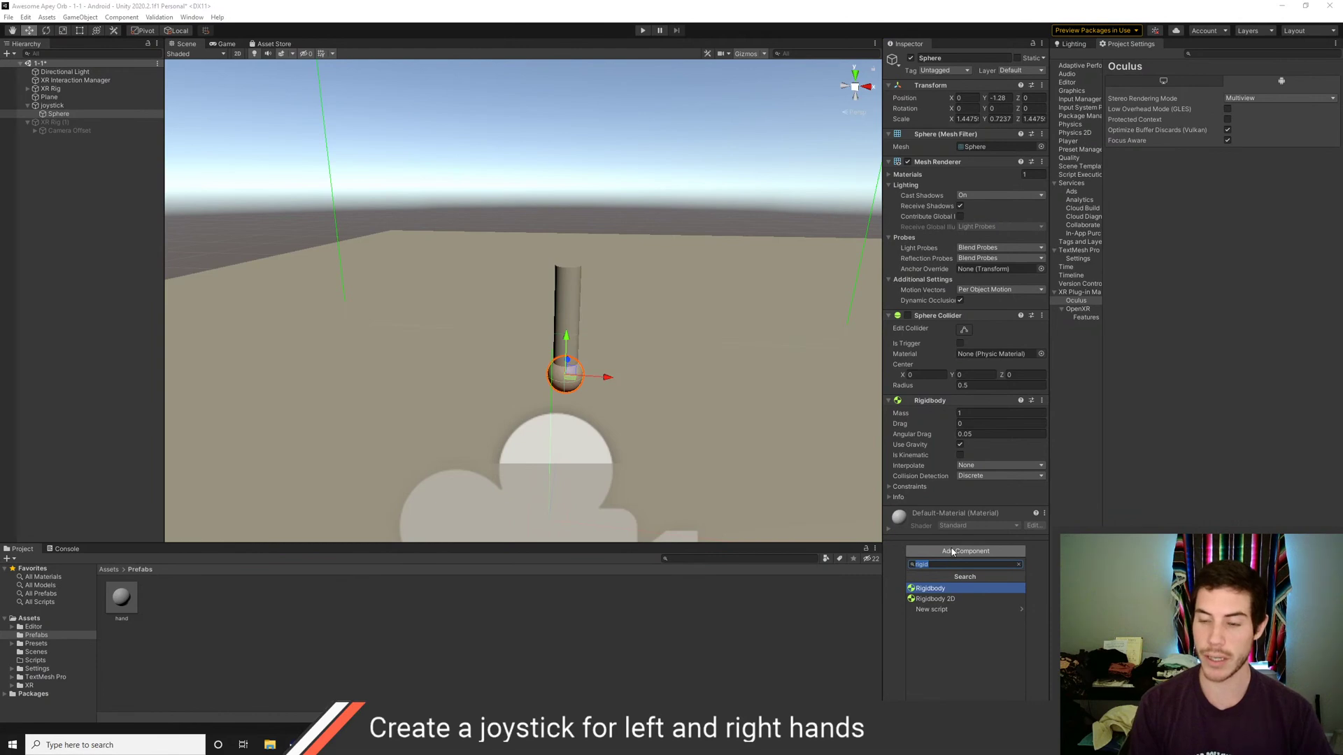
{"action": "type", "text": "joint"}
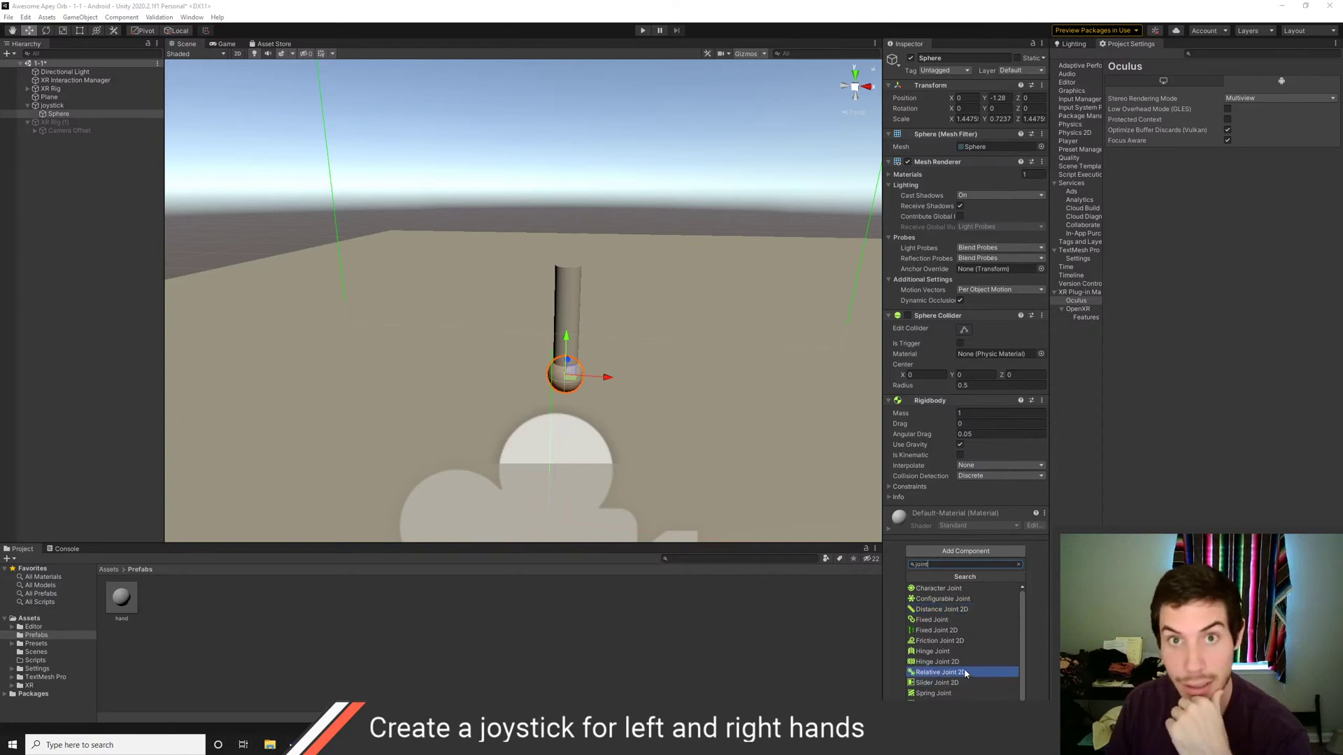
{"action": "scroll", "coordinate": [965, 671], "scroll_direction": "down", "scroll_amount": 1}
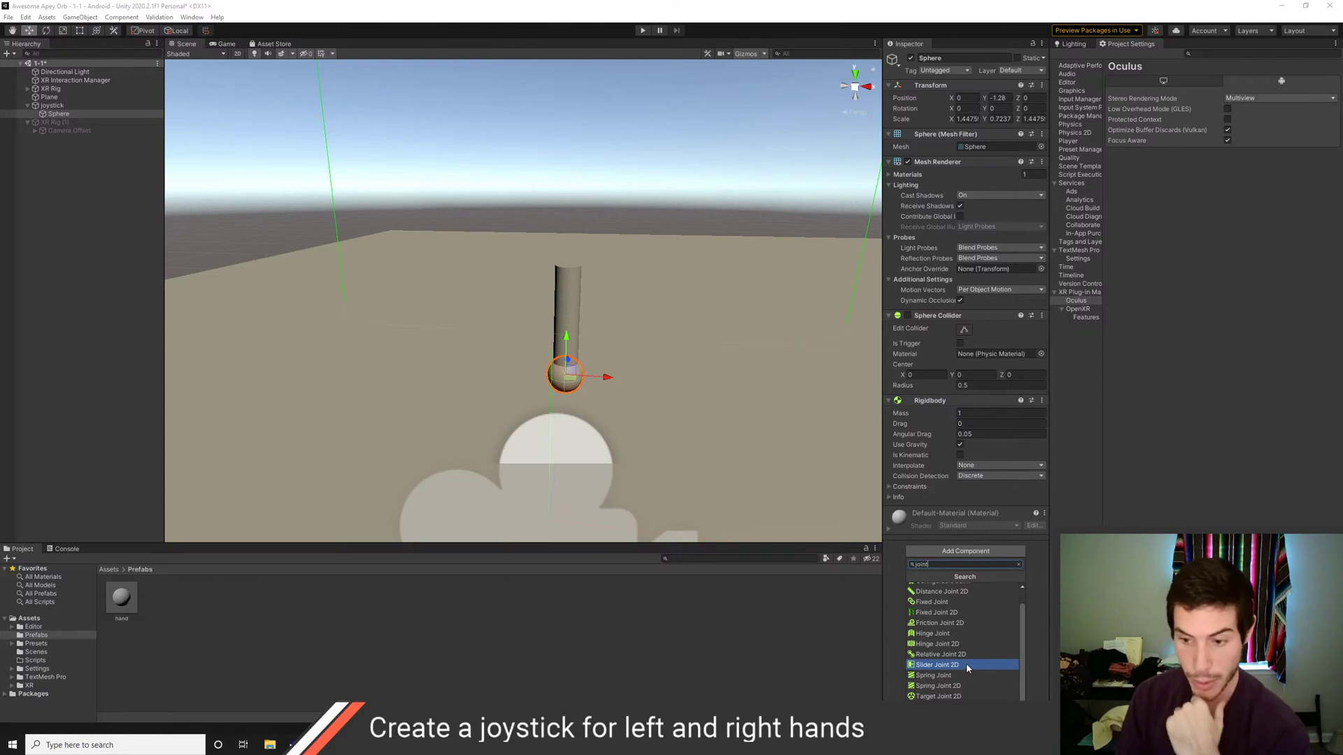
{"action": "scroll", "coordinate": [961, 664], "scroll_direction": "up", "scroll_amount": 1}
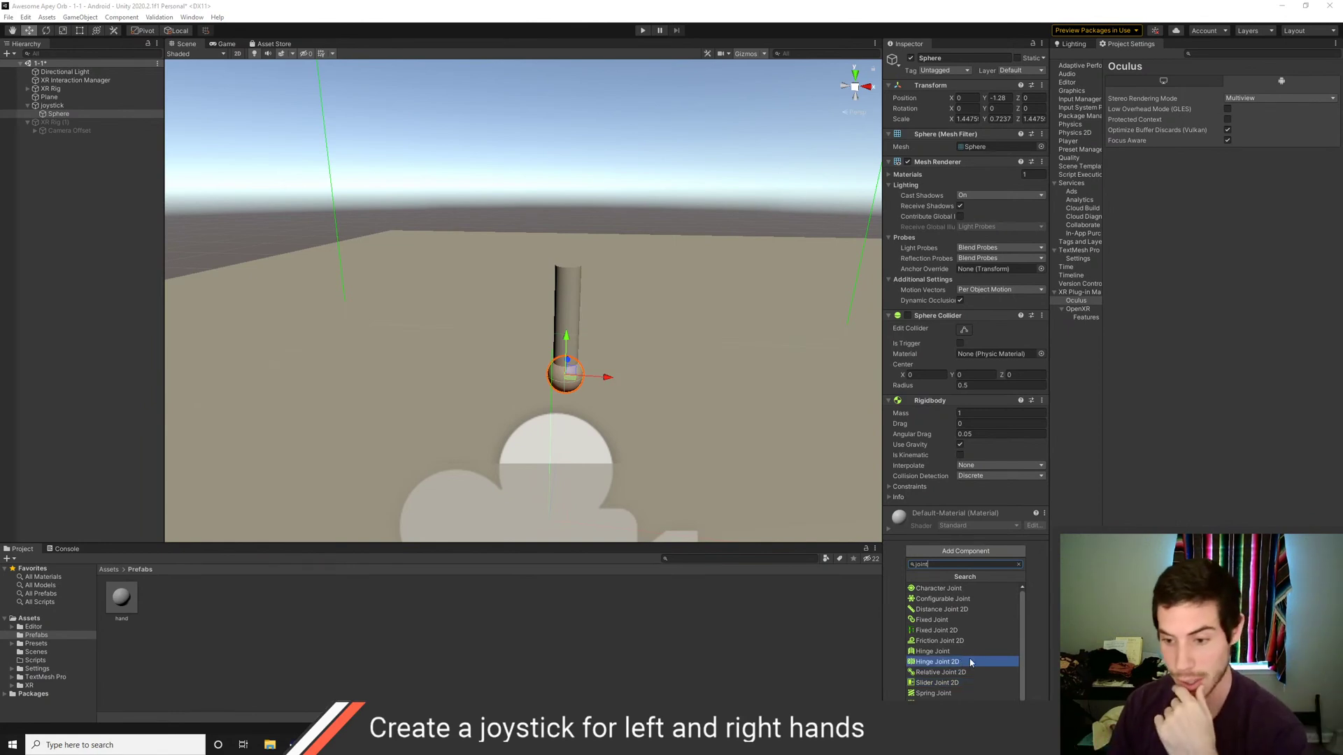
{"action": "left_click_drag", "start_coordinate": [1022, 618], "coordinate": [1022, 638]}
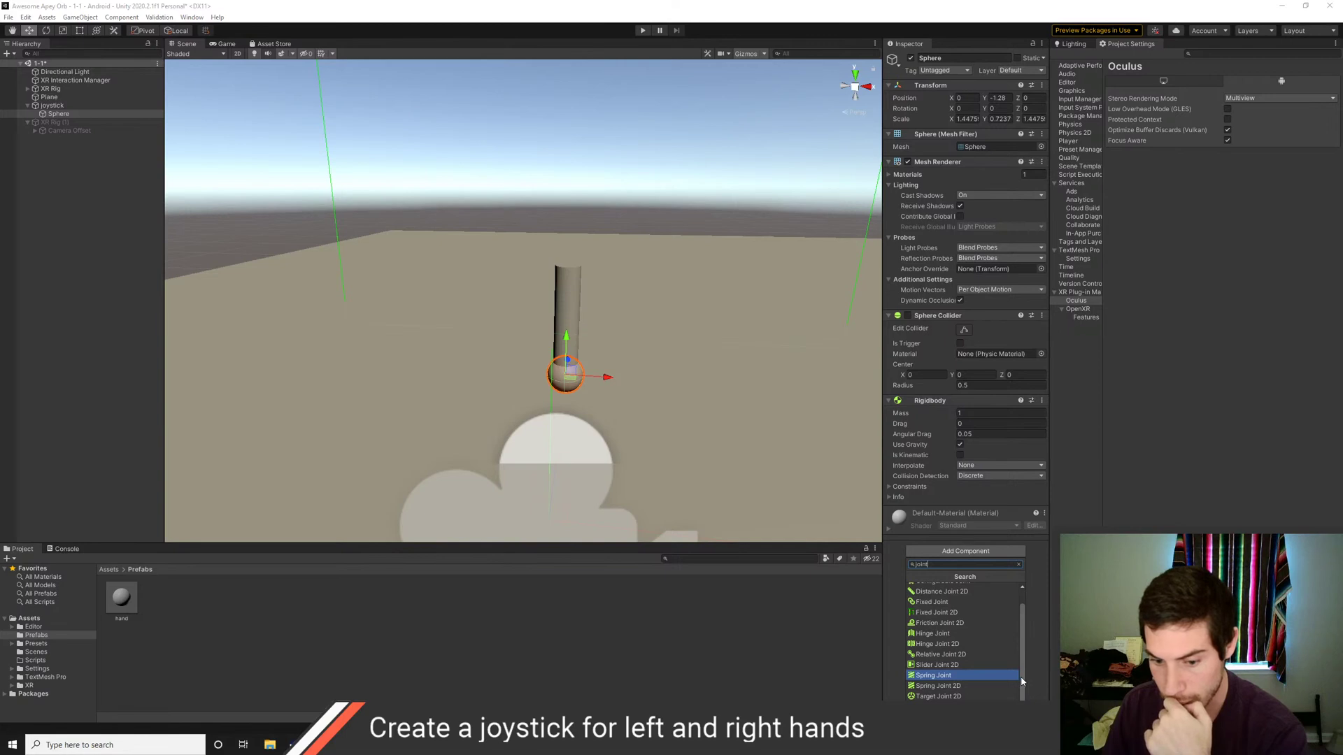
{"action": "left_click_drag", "start_coordinate": [1021, 680], "coordinate": [1021, 658]}
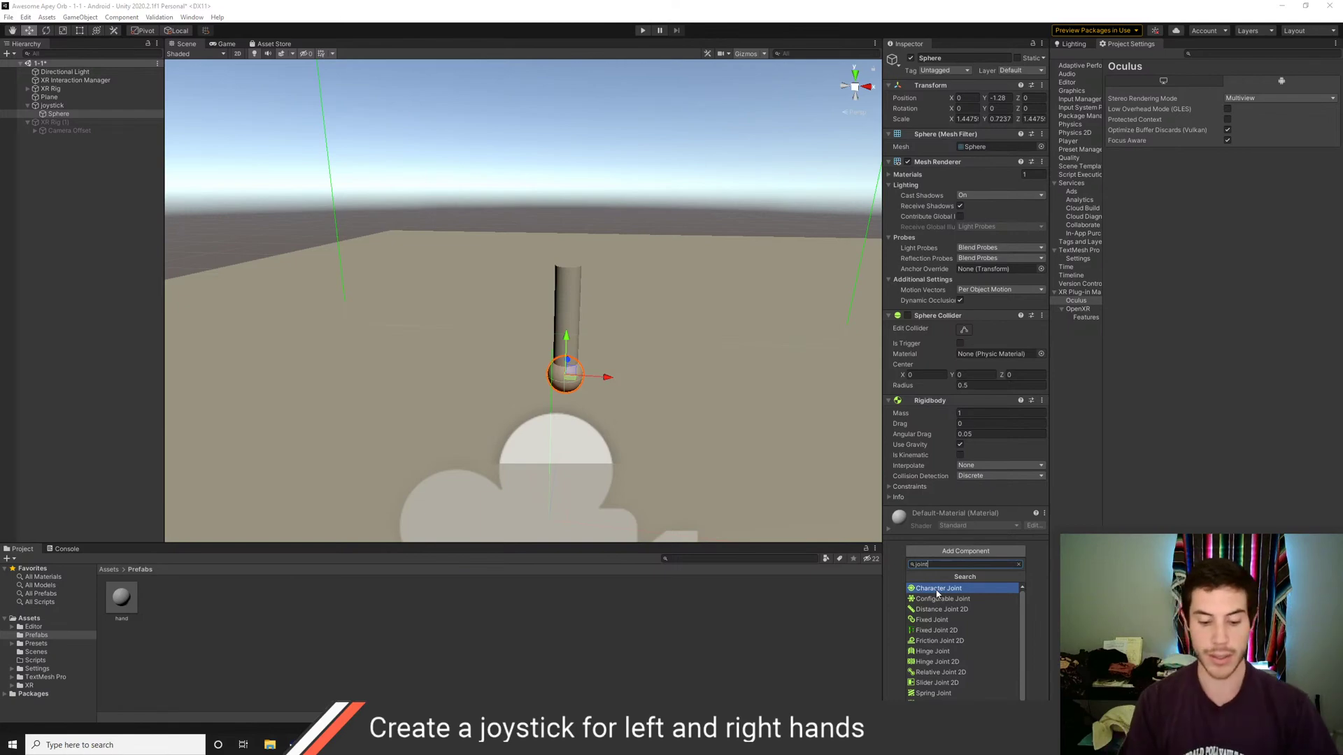
Switch to the Chrome browser and search the web in a new tab for "ball socket joint unity"
{"action": "key", "text": "alt+Tab"}
{"action": "key", "text": "alt+Tab"}
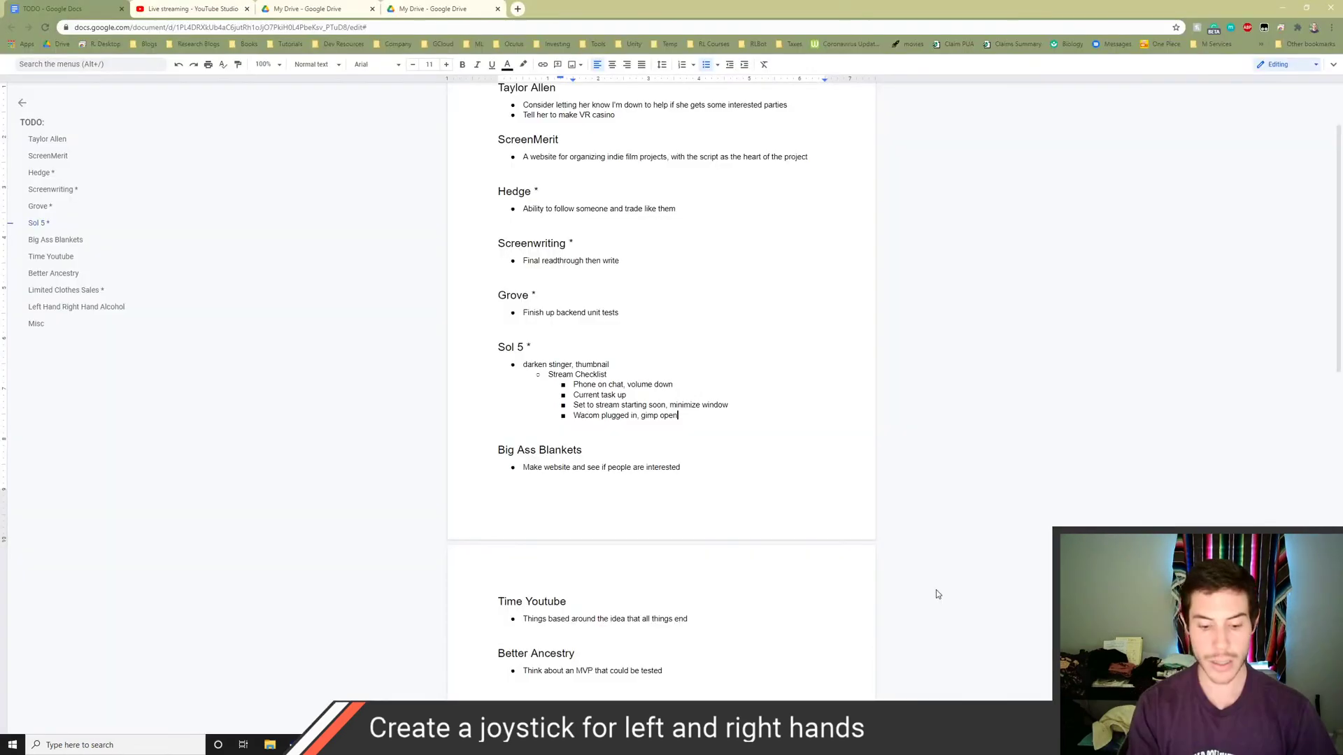
{"action": "key", "text": "ctrl+t"}
{"action": "type", "text": "ball socket joint unity"}
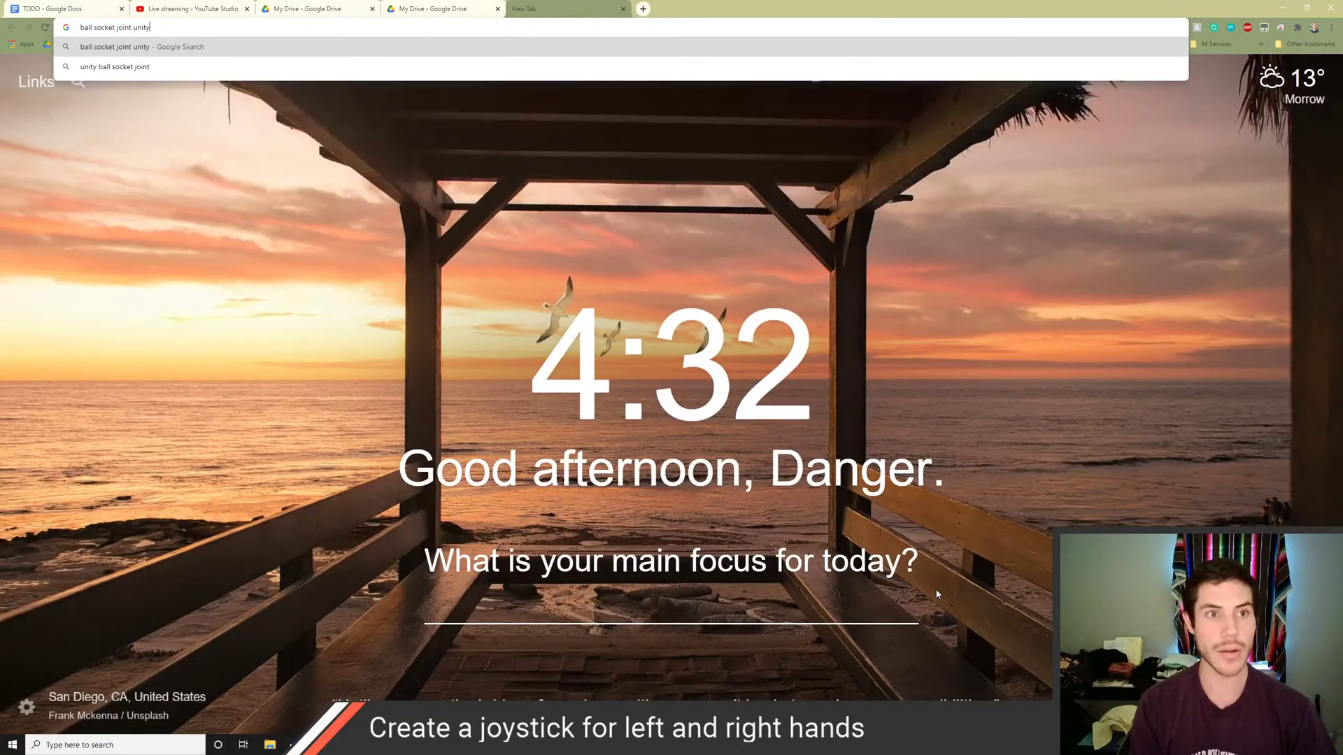
{"action": "key", "text": "Return"}
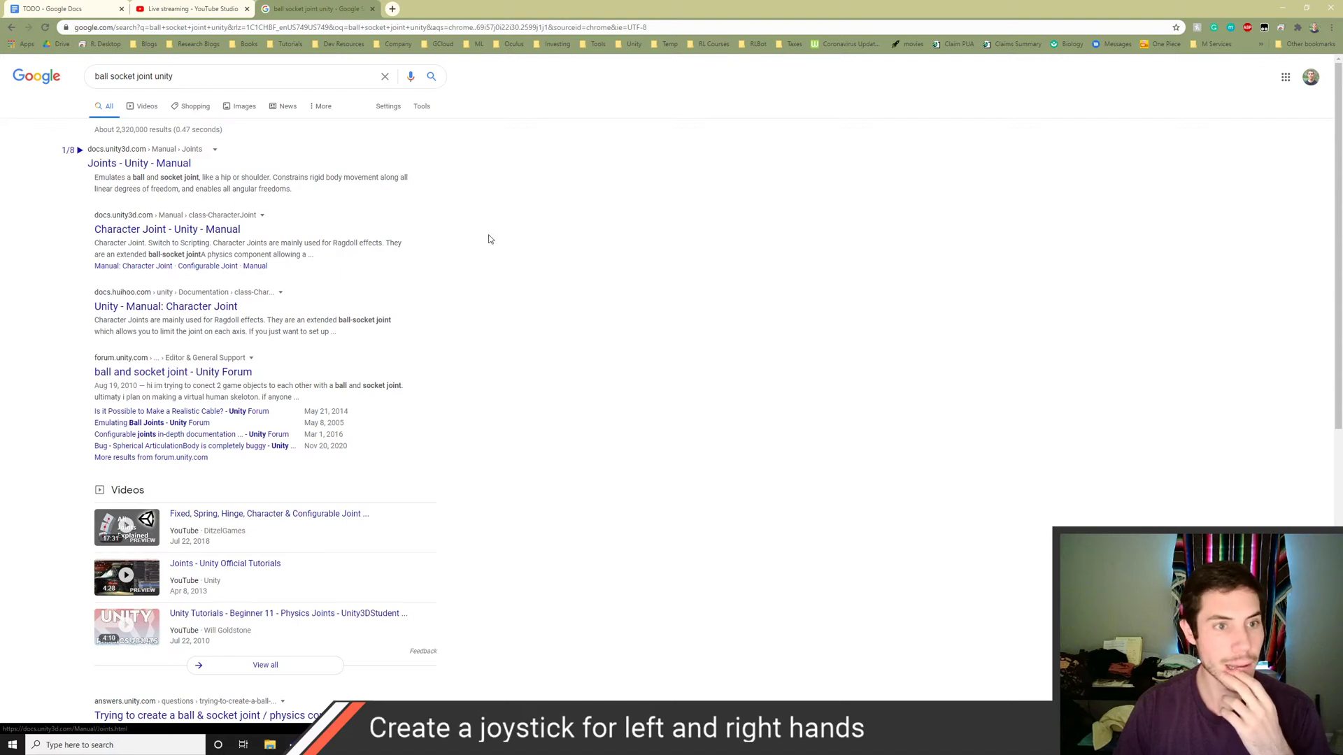
Look through the search results, read the "ball and socket joint" Unity Forum thread, and return to the results
{"action": "scroll", "coordinate": [490, 242], "scroll_direction": "down", "scroll_amount": 1}
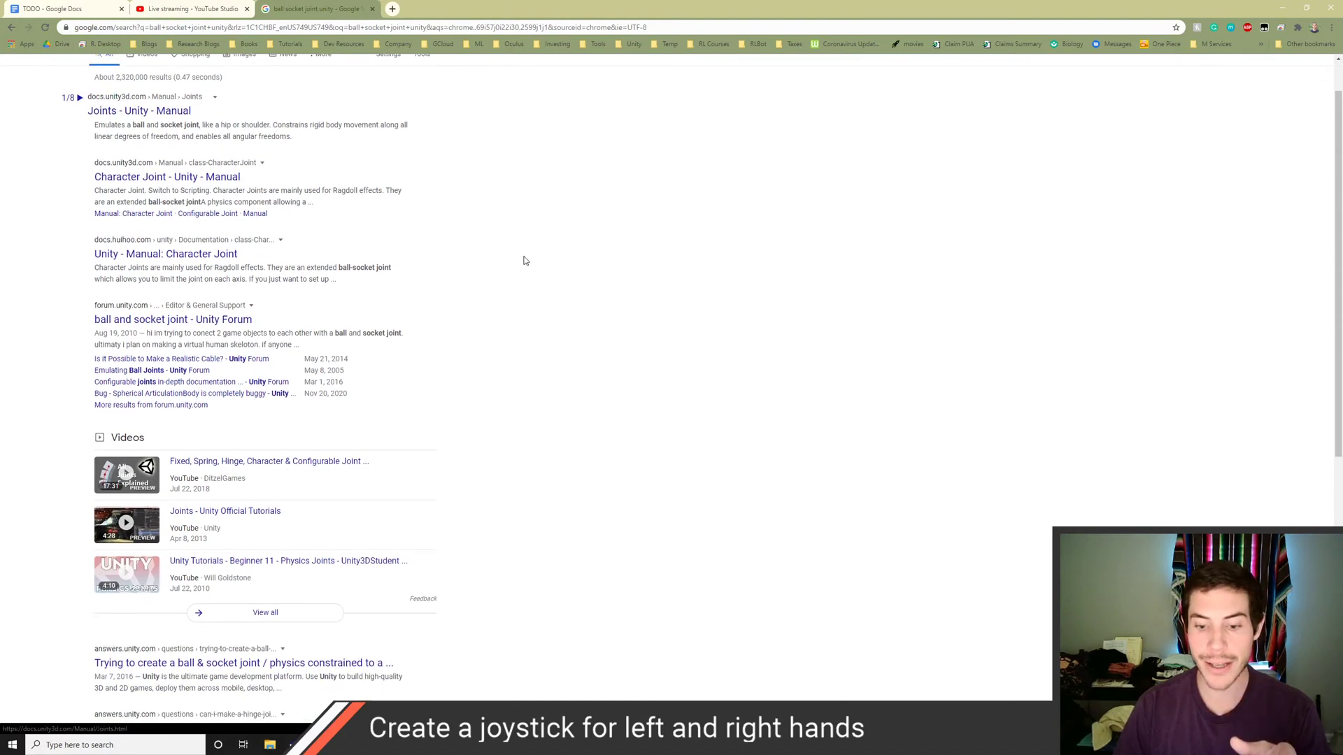
{"action": "scroll", "coordinate": [391, 270], "scroll_direction": "down", "scroll_amount": 1}
{"action": "scroll", "coordinate": [354, 255], "scroll_direction": "up", "scroll_amount": 2}
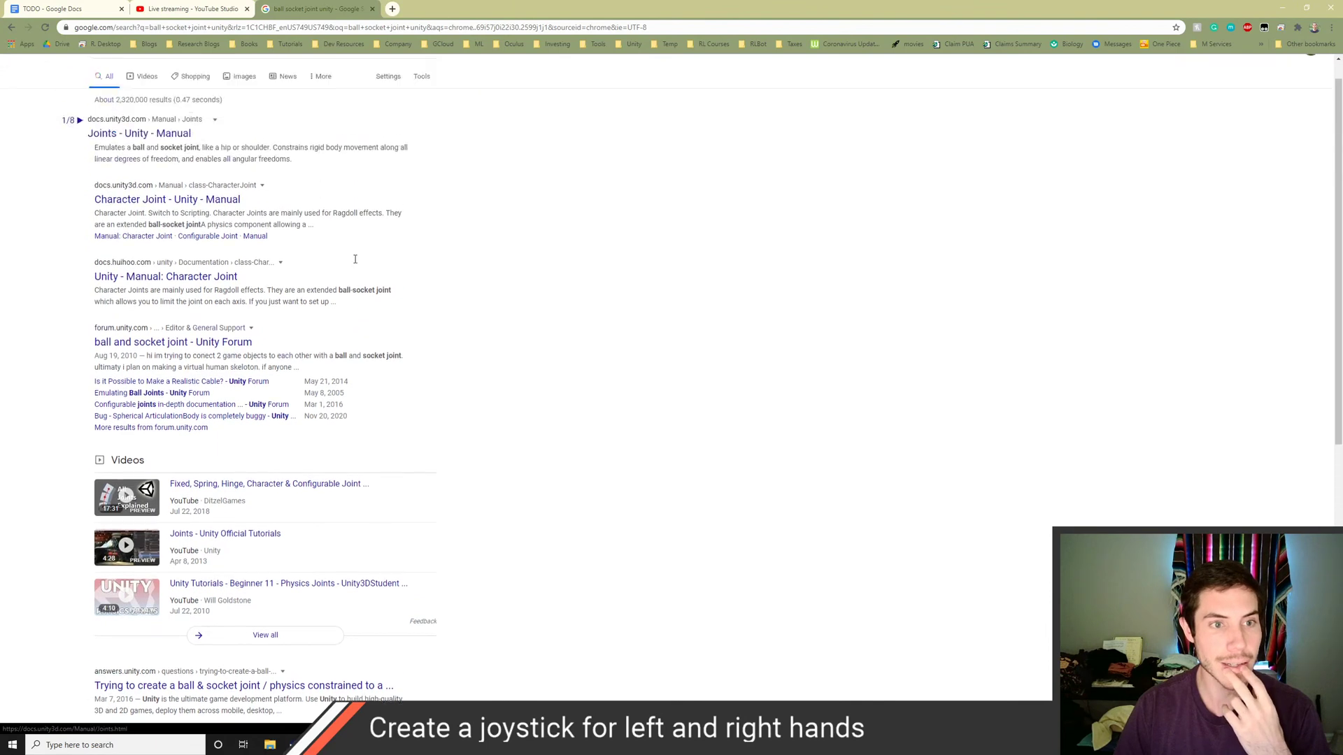
{"action": "scroll", "coordinate": [204, 239], "scroll_direction": "down", "scroll_amount": 1}
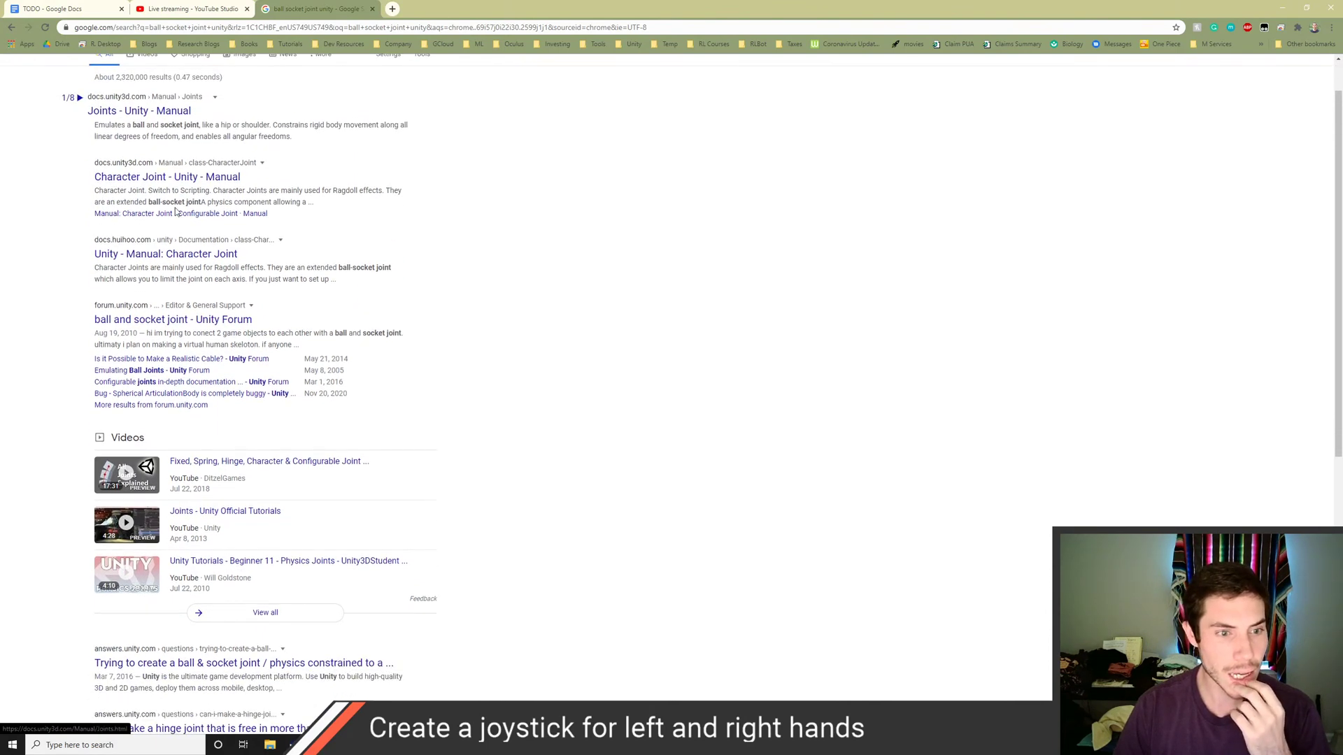
{"action": "left_click", "coordinate": [168, 320]}
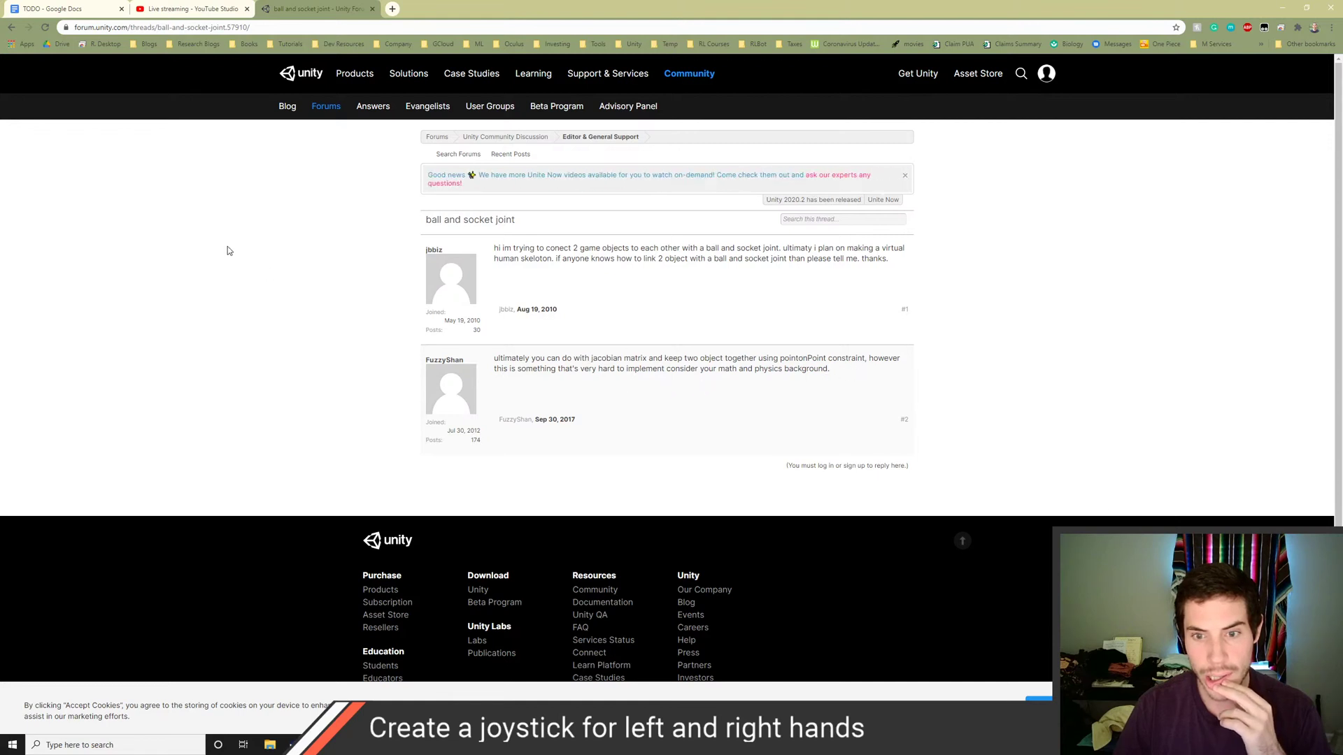
{"action": "left_click", "coordinate": [12, 27]}
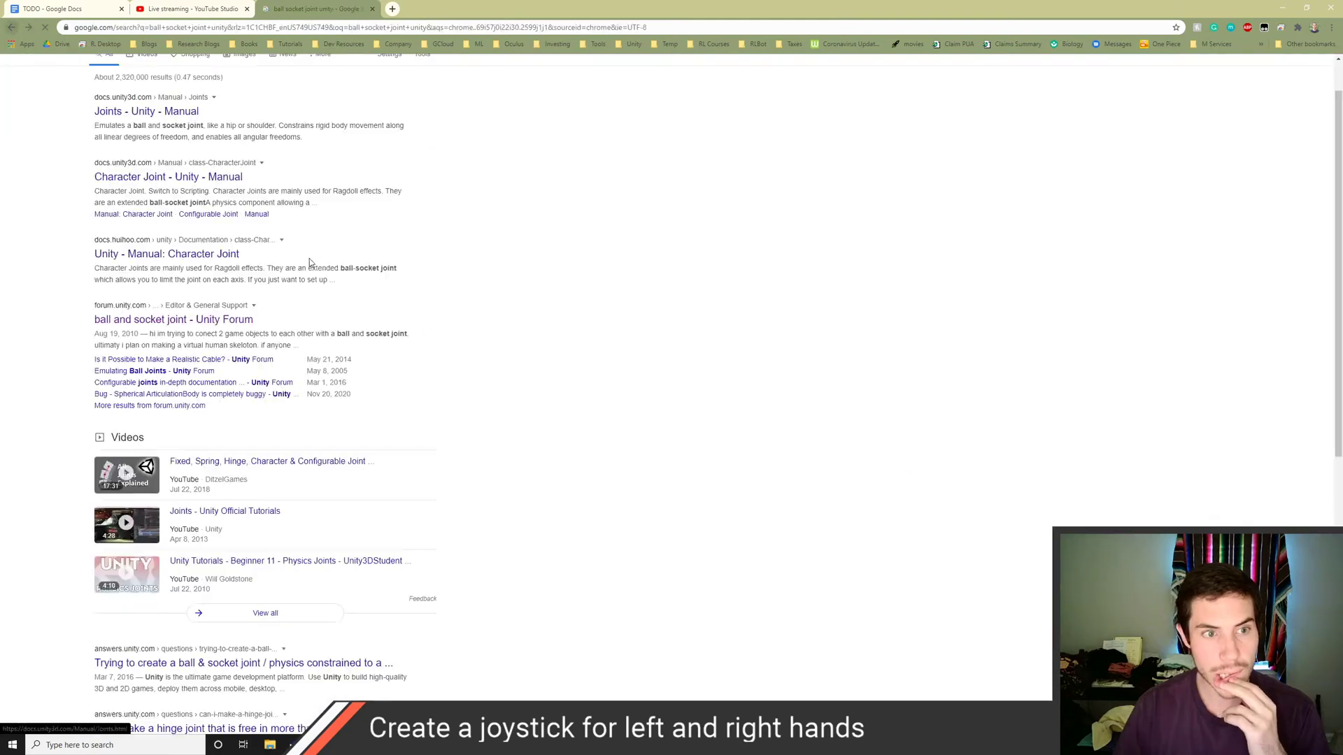
Open the Unity Manual's Character Joint page from the search results and read its properties and limit details
{"action": "scroll", "coordinate": [309, 262], "scroll_direction": "down", "scroll_amount": 3}
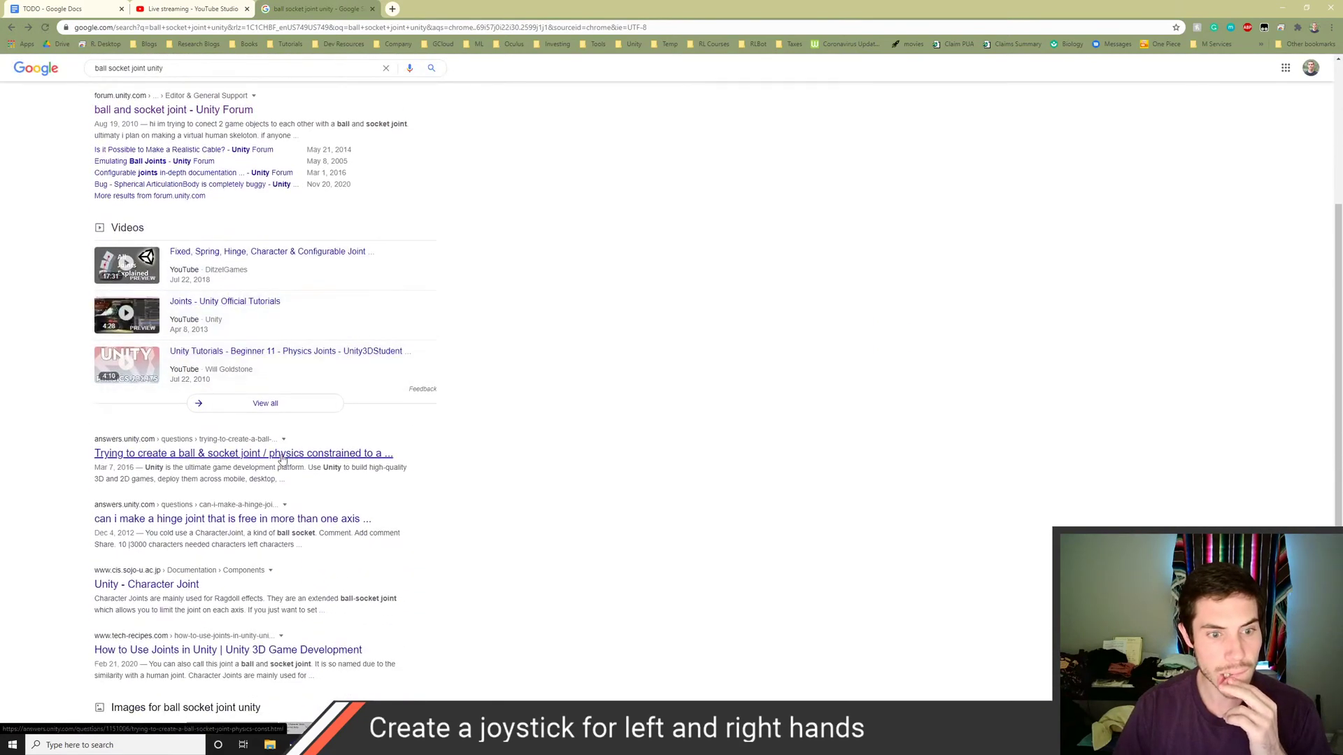
{"action": "scroll", "coordinate": [282, 458], "scroll_direction": "up", "scroll_amount": 3}
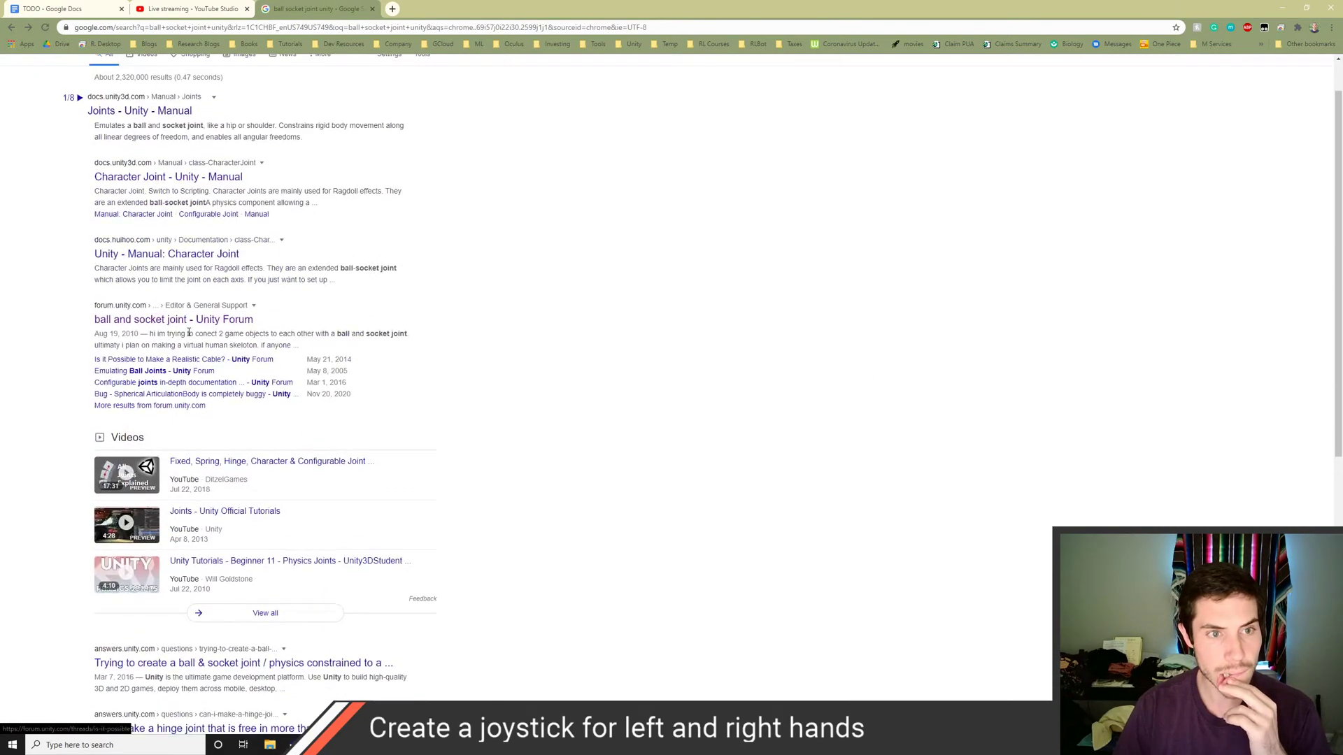
{"action": "left_click", "coordinate": [156, 178]}
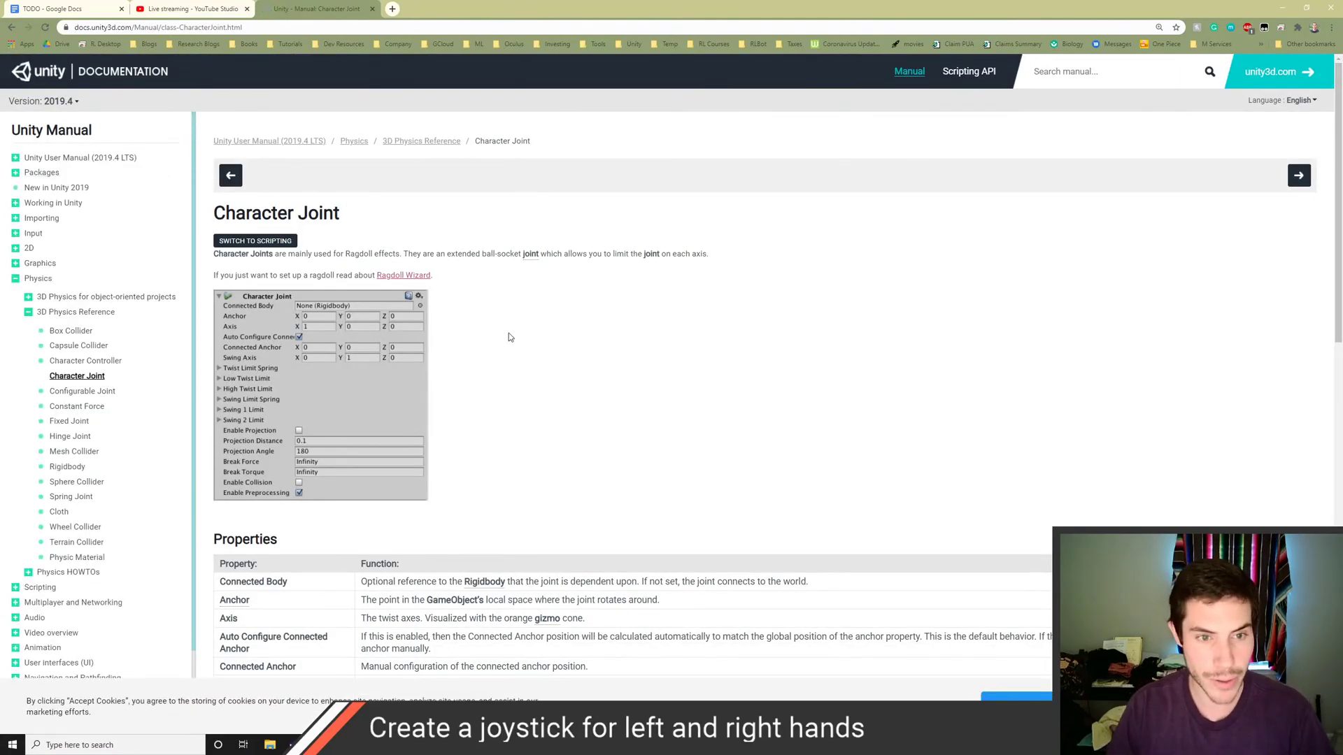
{"action": "scroll", "coordinate": [509, 333], "scroll_direction": "down", "scroll_amount": 2}
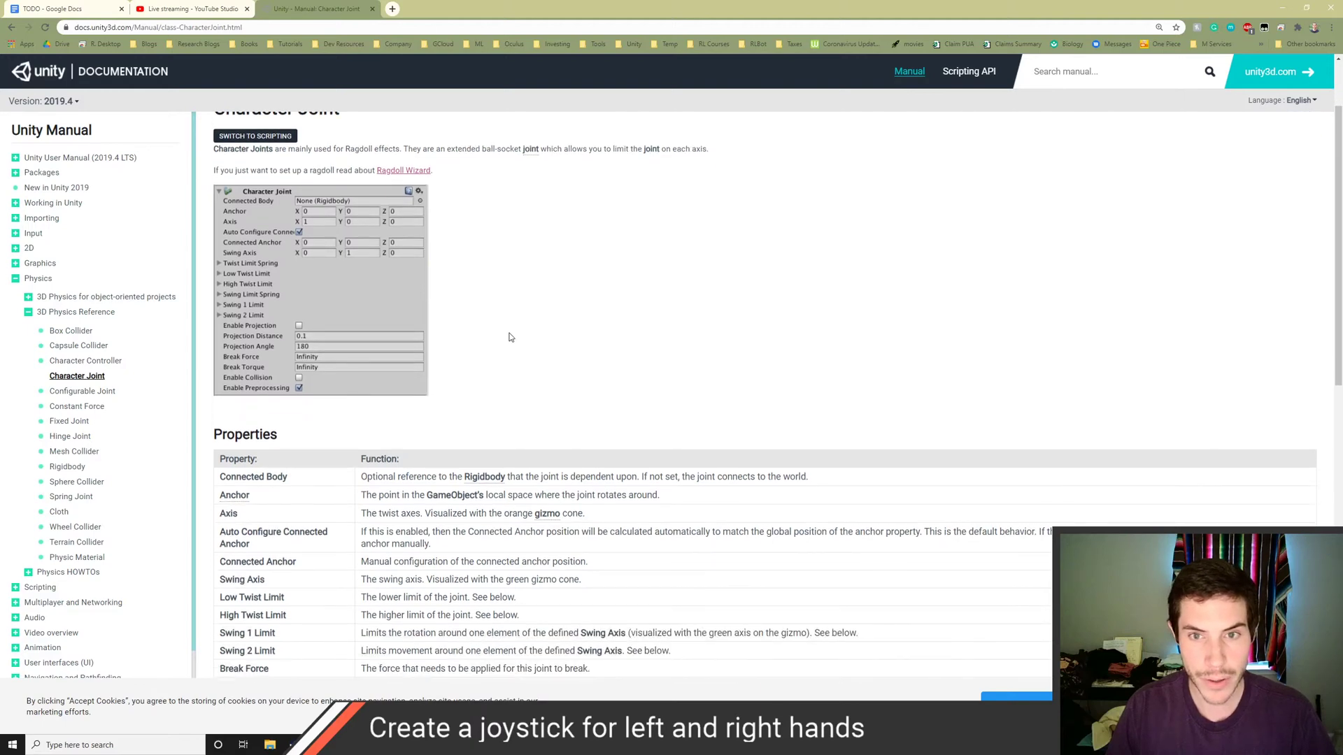
{"action": "scroll", "coordinate": [509, 337], "scroll_direction": "down", "scroll_amount": 5}
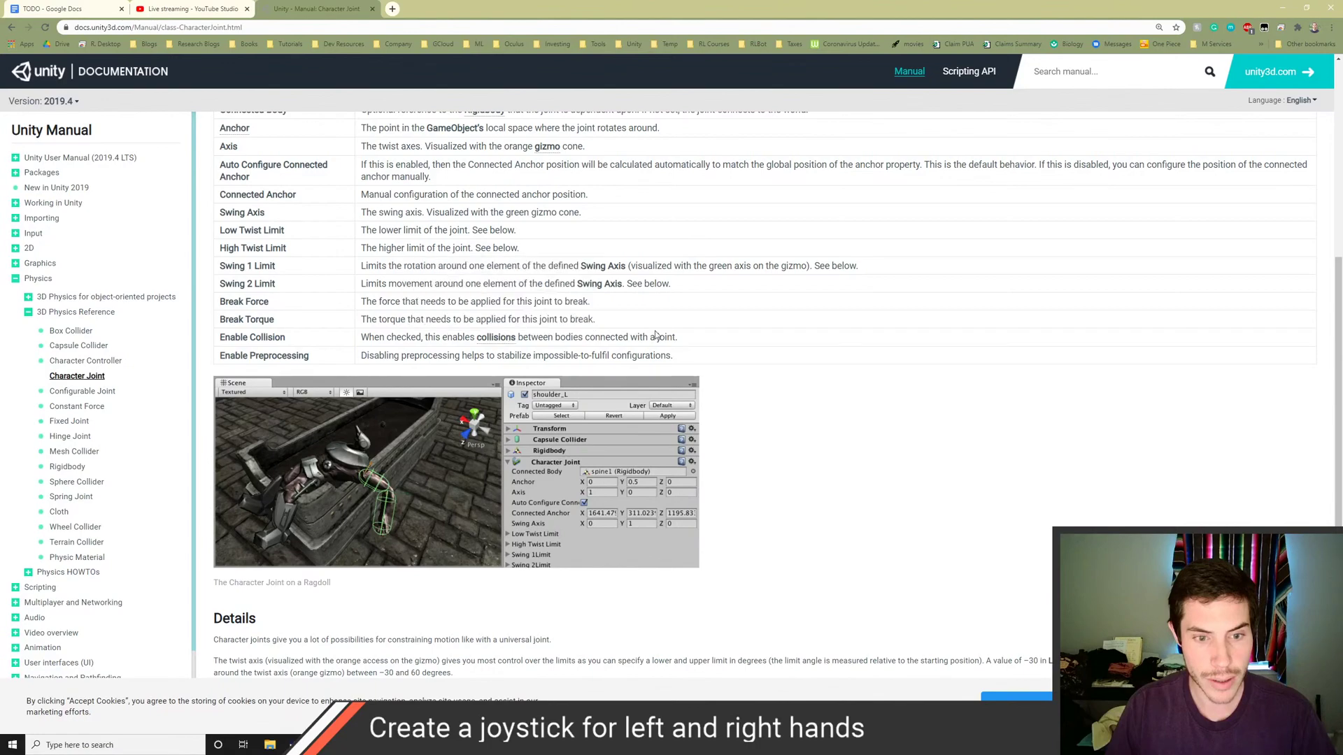
{"action": "scroll", "coordinate": [803, 343], "scroll_direction": "down", "scroll_amount": 4}
{"action": "scroll", "coordinate": [804, 347], "scroll_direction": "up", "scroll_amount": 4}
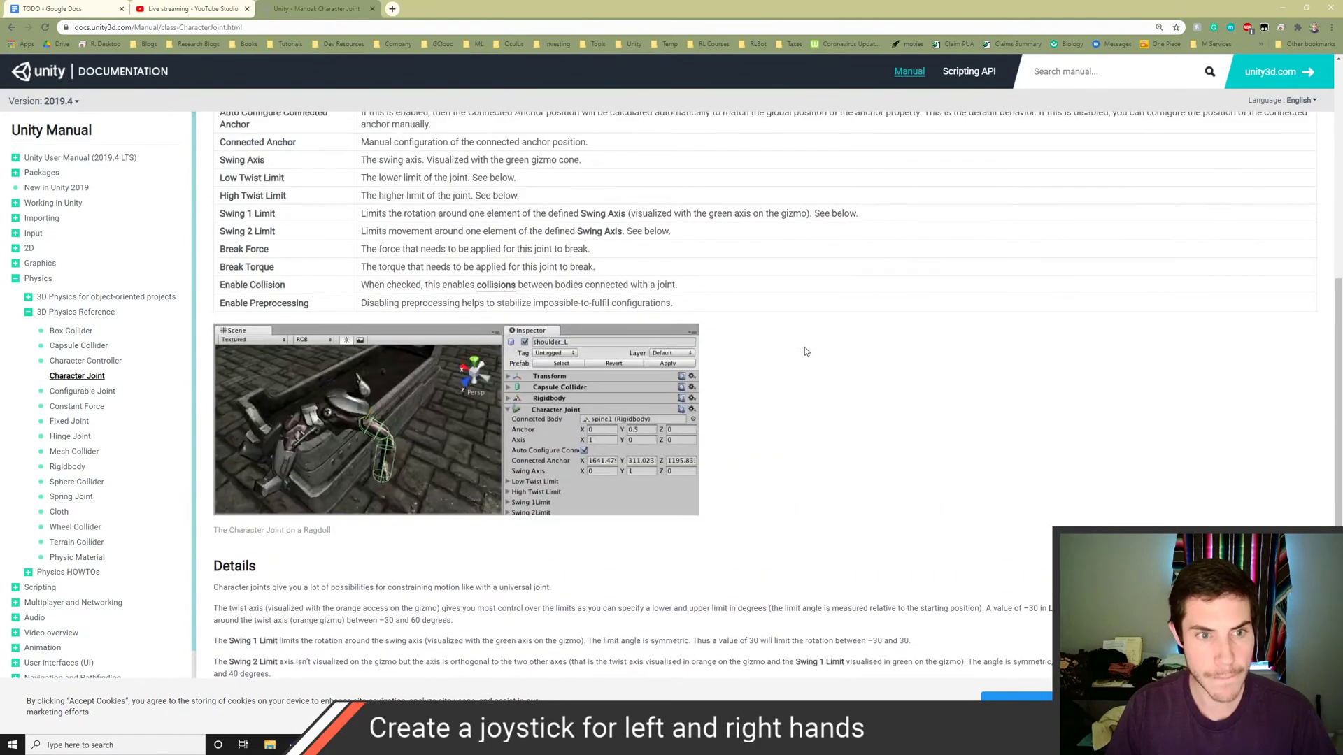
{"action": "scroll", "coordinate": [804, 349], "scroll_direction": "down", "scroll_amount": 6}
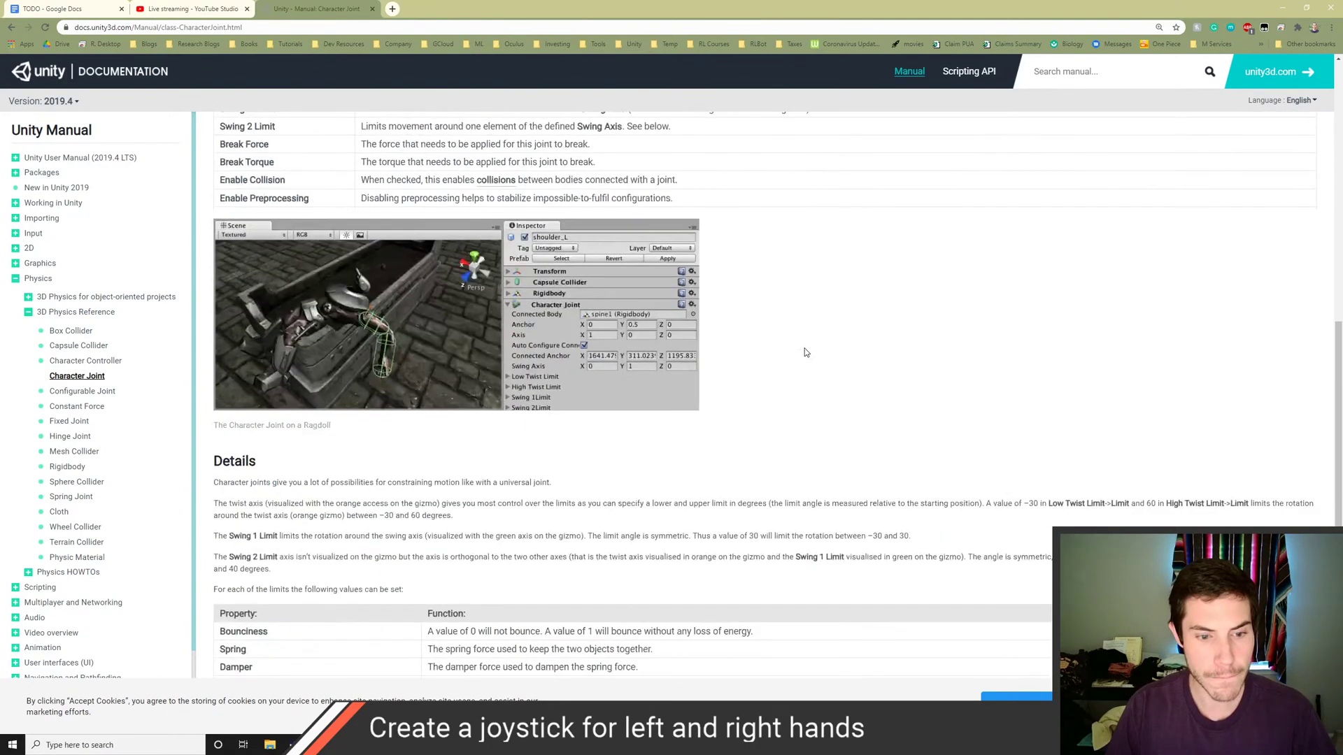
Switch back to Unity and add a Character Joint component to the Sphere
{"action": "key", "text": "alt+Tab"}
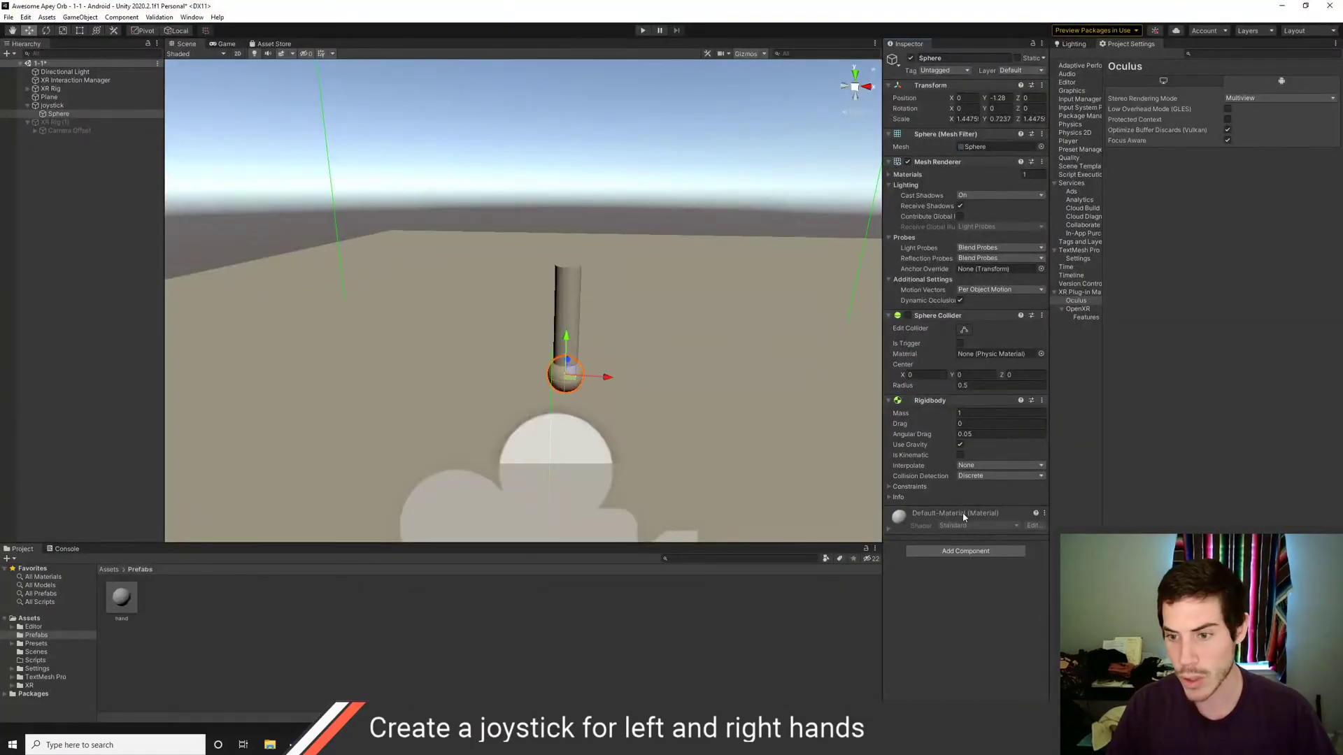
{"action": "left_click", "coordinate": [939, 552]}
{"action": "scroll", "coordinate": [1007, 630], "scroll_direction": "down", "scroll_amount": 1}
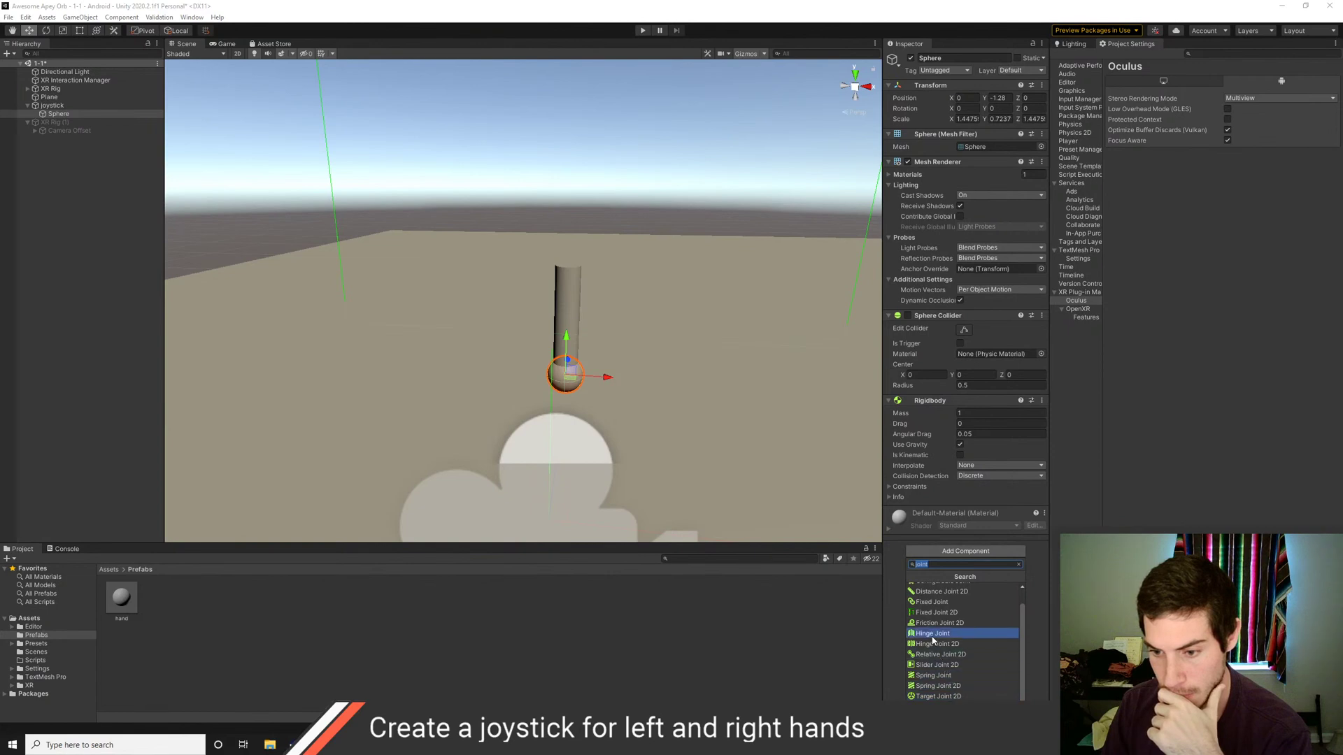
{"action": "scroll", "coordinate": [956, 629], "scroll_direction": "up", "scroll_amount": 2}
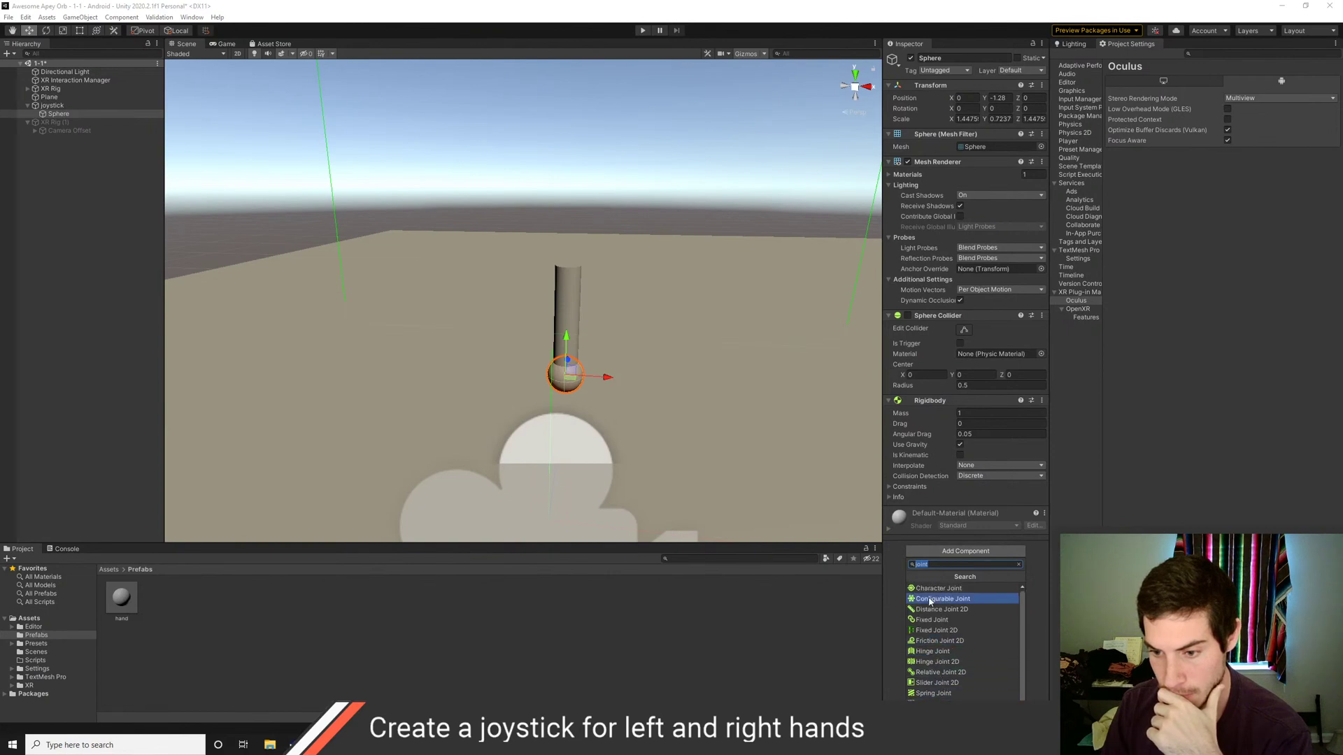
{"action": "left_click", "coordinate": [960, 593]}
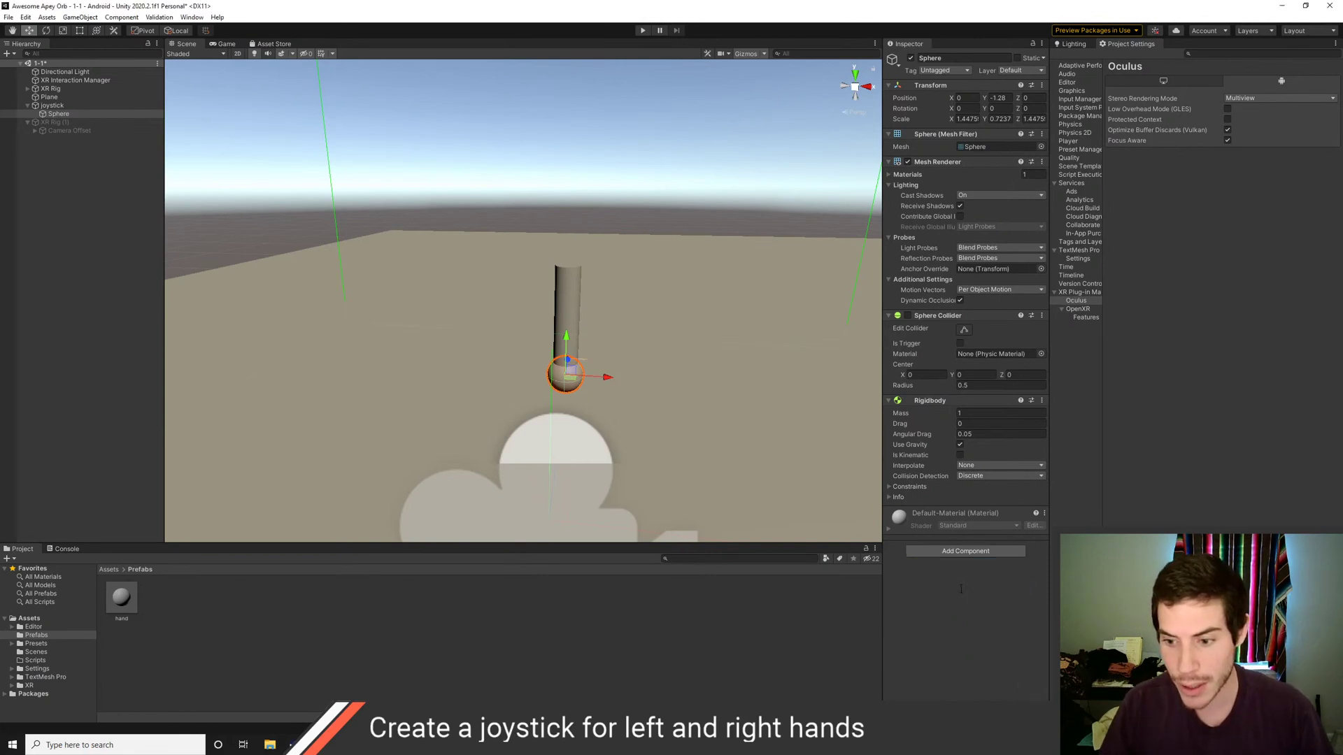
{"action": "scroll", "coordinate": [960, 596], "scroll_direction": "down", "scroll_amount": 3}
{"action": "scroll", "coordinate": [960, 595], "scroll_direction": "down", "scroll_amount": 2}
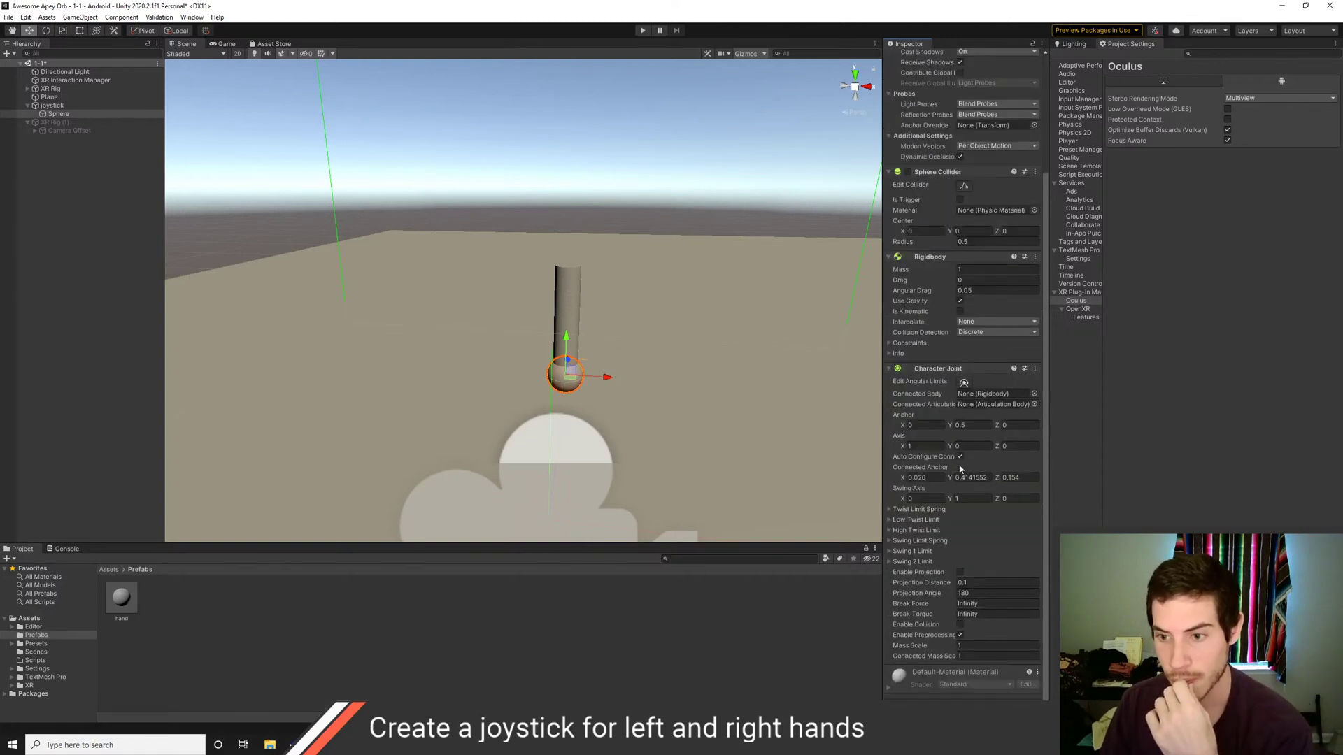
{"action": "left_click", "coordinate": [1017, 477]}
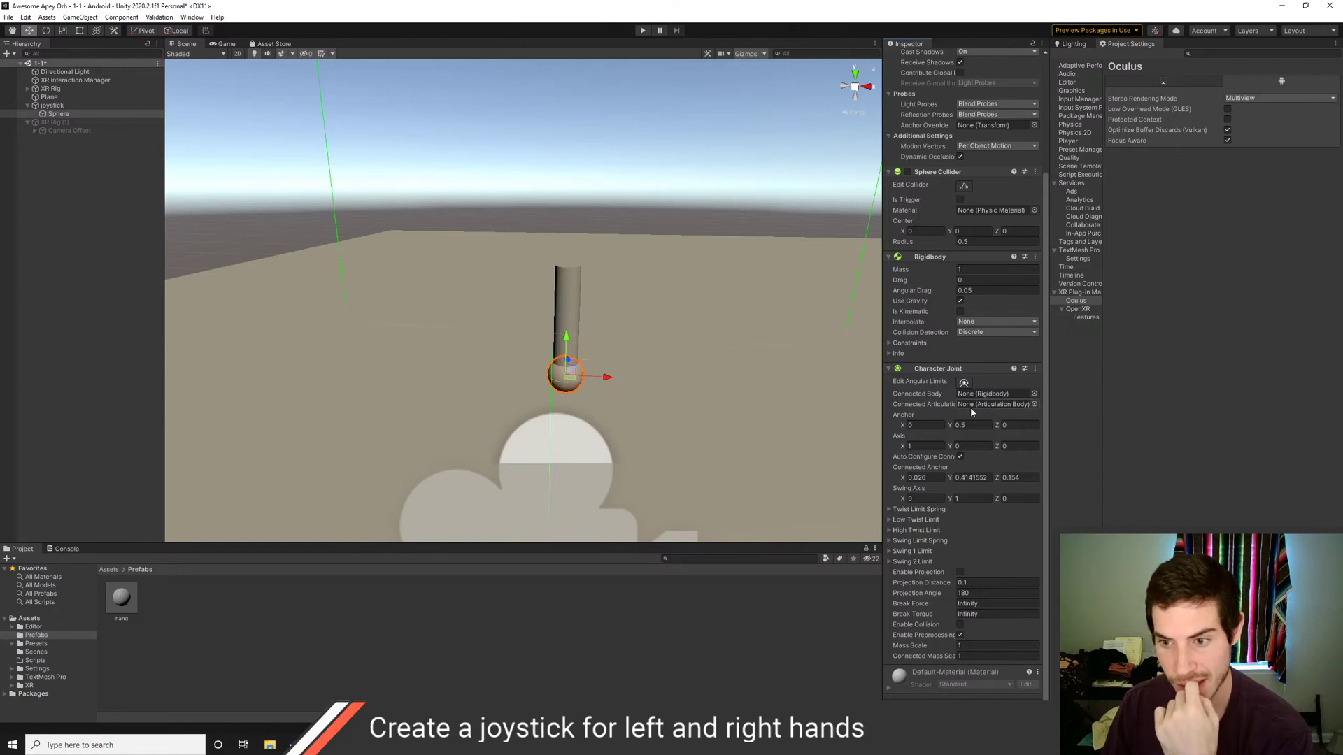
Move the Sphere out of the joystick's hierarchy and assign the joystick as its Character Joint's connected body
{"action": "mouse_move", "coordinate": [53, 115]}
{"action": "left_mouse_down"}
{"action": "mouse_move", "coordinate": [51, 135]}
{"action": "mouse_move", "coordinate": [51, 110]}
{"action": "left_mouse_up"}
{"action": "left_click_drag", "start_coordinate": [722, 304], "coordinate": [988, 396]}
{"action": "left_click", "coordinate": [1018, 425]}
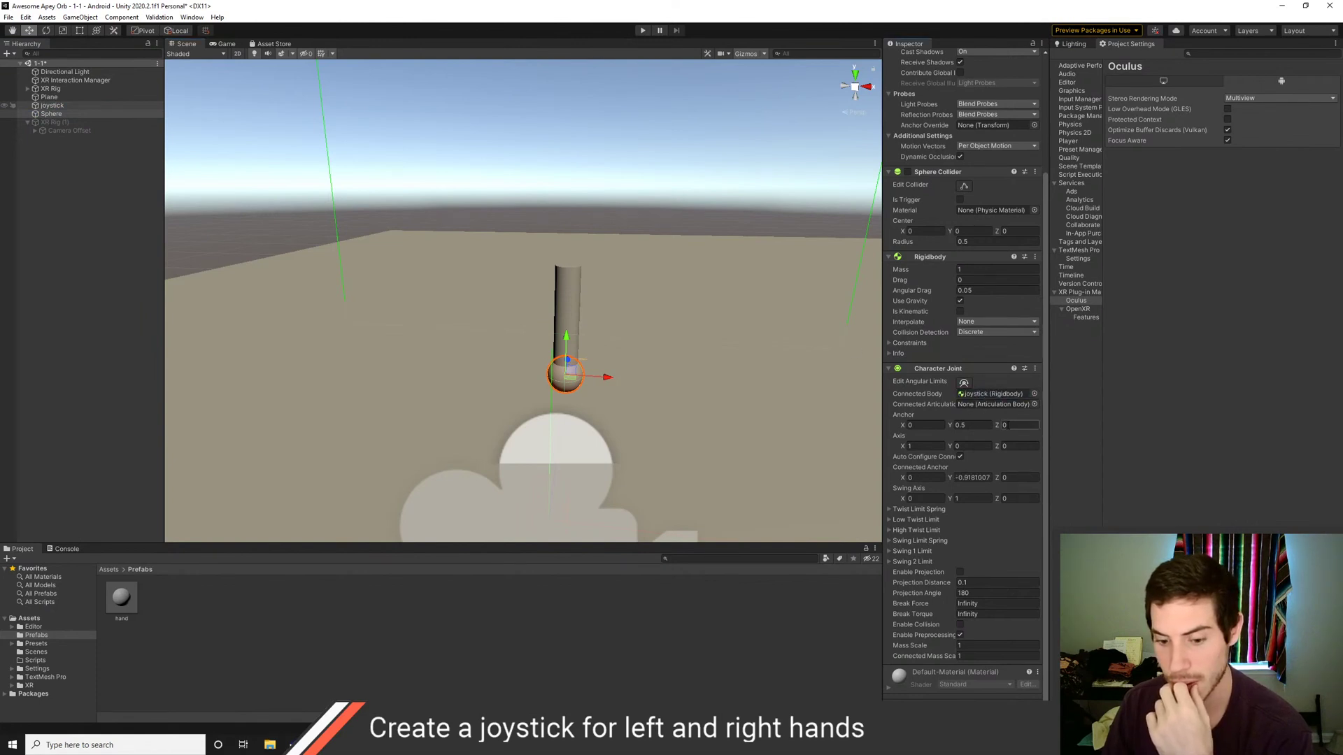
{"action": "key", "text": "Return"}
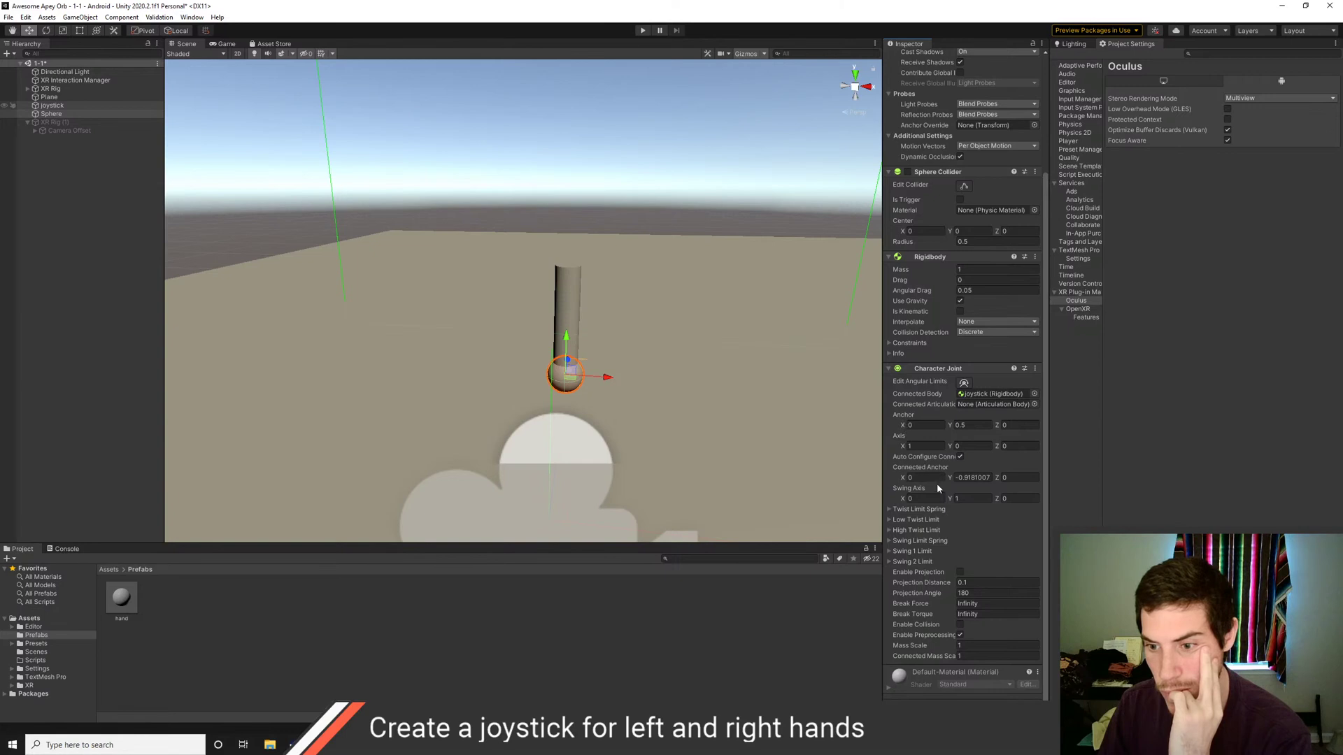
Try an anchor Y value of 0 on the Sphere's Character Joint and restore it to 0.5
{"action": "double_click", "coordinate": [968, 425]}
{"action": "type", "text": "0"}
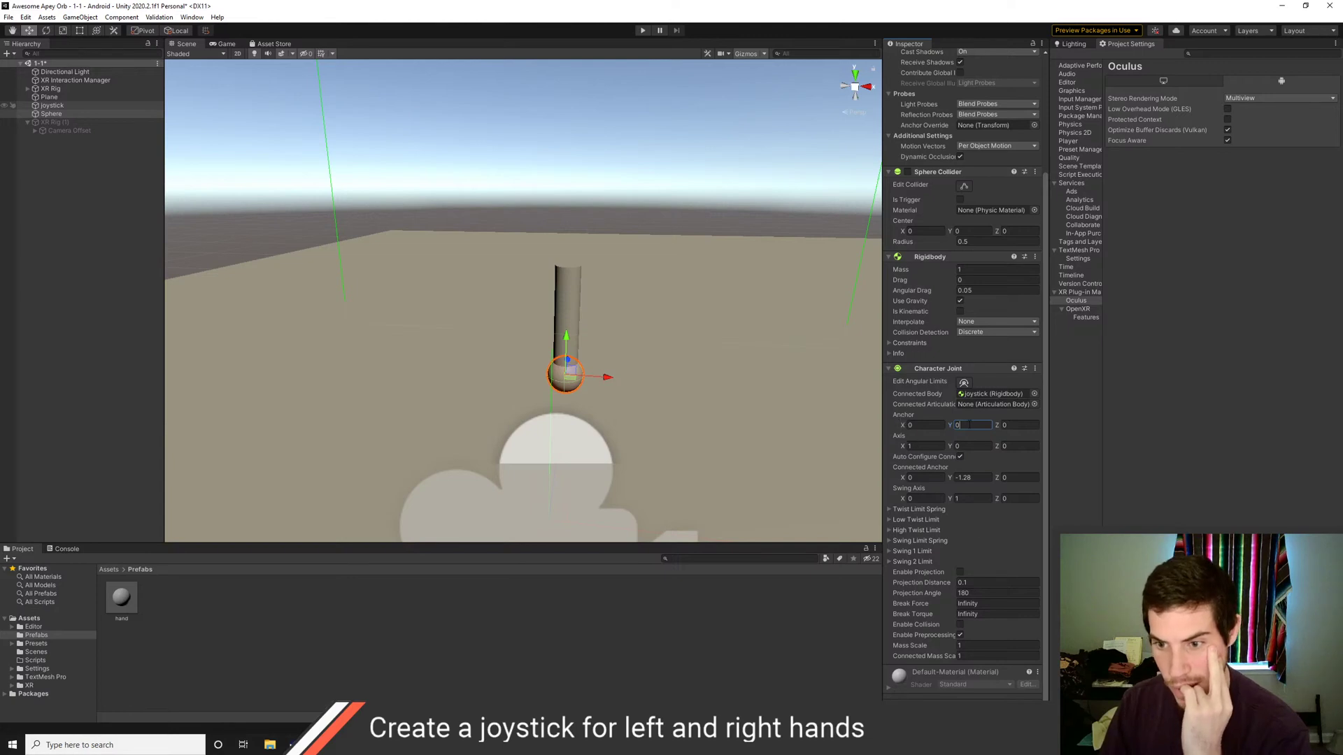
{"action": "type", "text": ".5"}
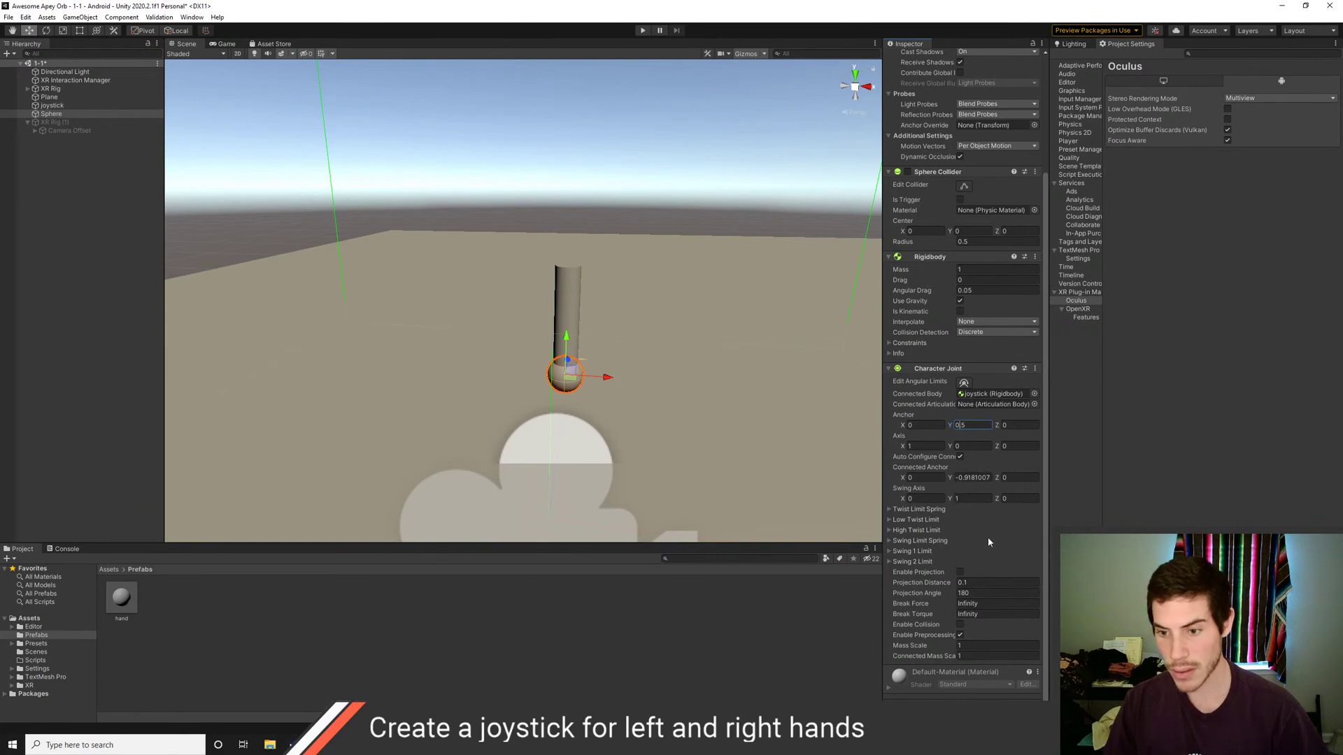
Run the scene in Play mode and inspect the joystick from several angles in the Scene view
{"action": "left_click", "coordinate": [643, 30]}
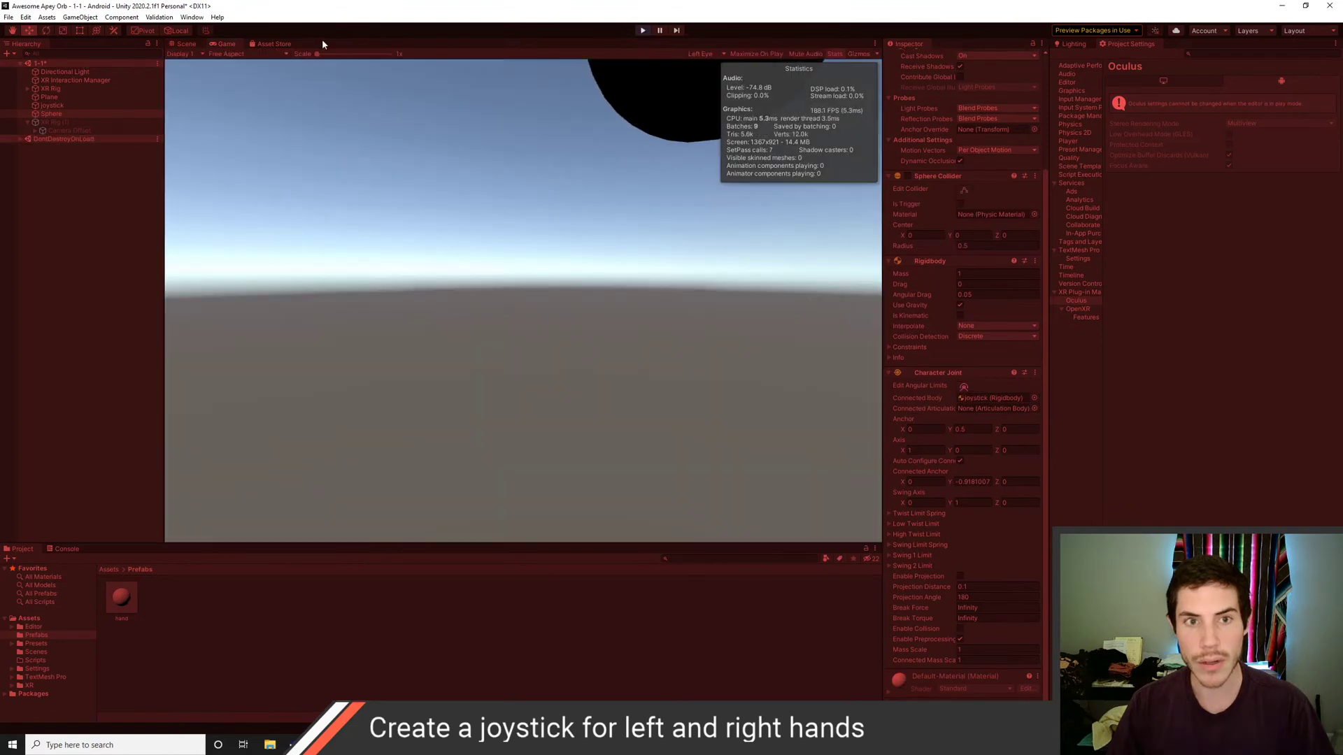
{"action": "left_click", "coordinate": [185, 43]}
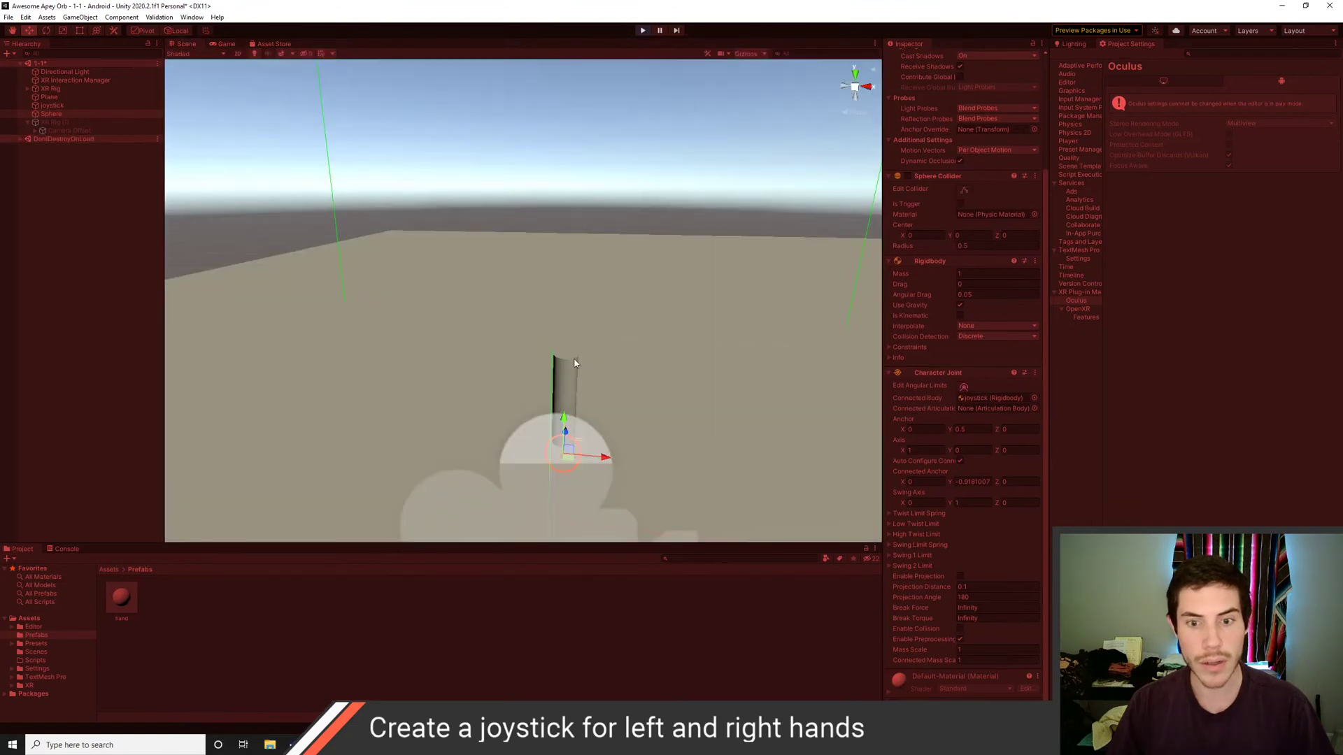
{"action": "scroll", "coordinate": [553, 350], "scroll_direction": "down", "scroll_amount": 3}
{"action": "left_click", "coordinate": [554, 352]}
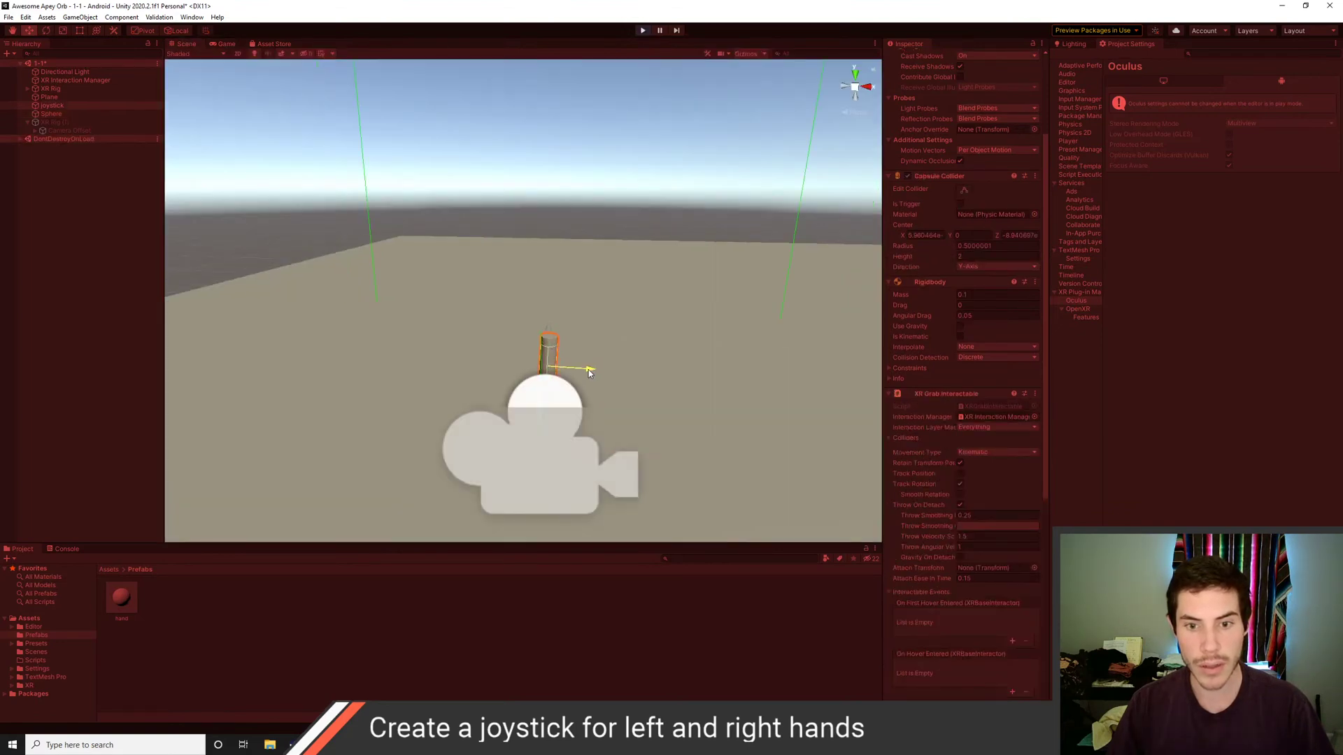
{"action": "scroll", "coordinate": [566, 432], "scroll_direction": "up", "scroll_amount": 5}
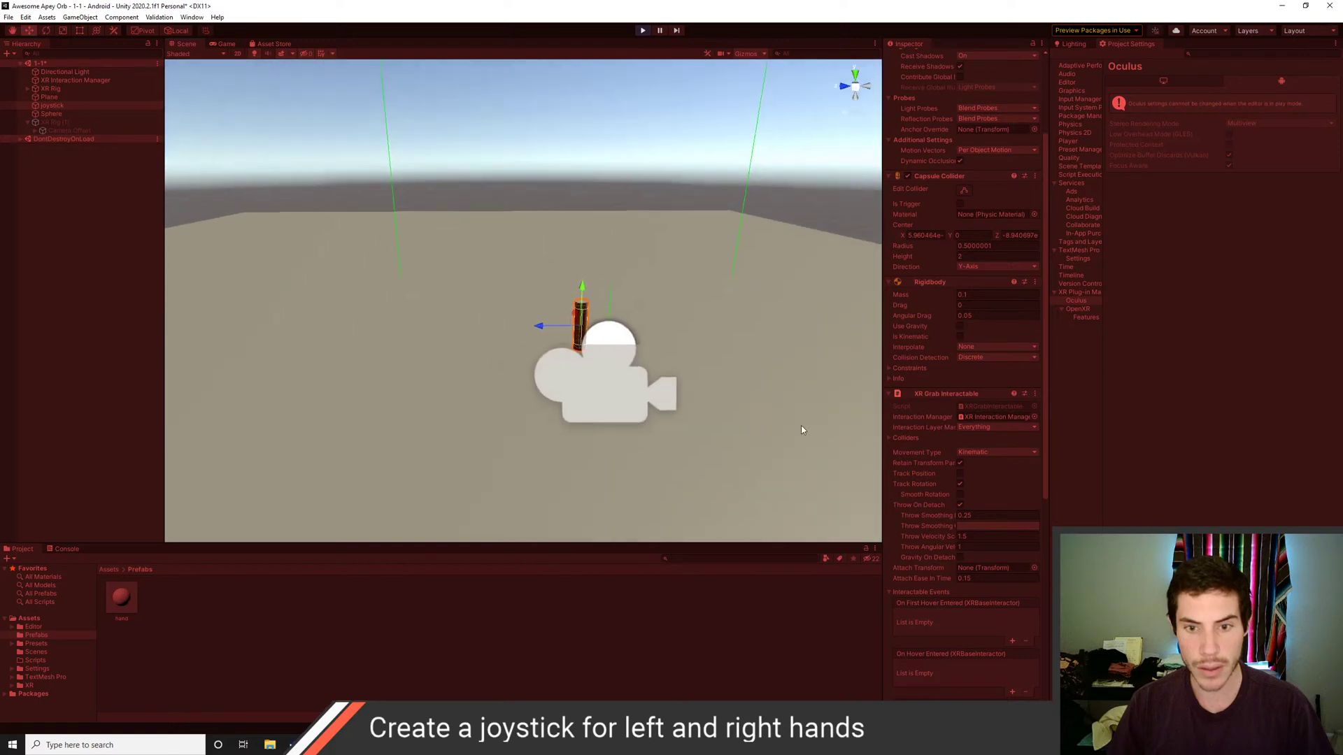
{"action": "middle_click_drag", "start_coordinate": [820, 425], "coordinate": [506, 302]}
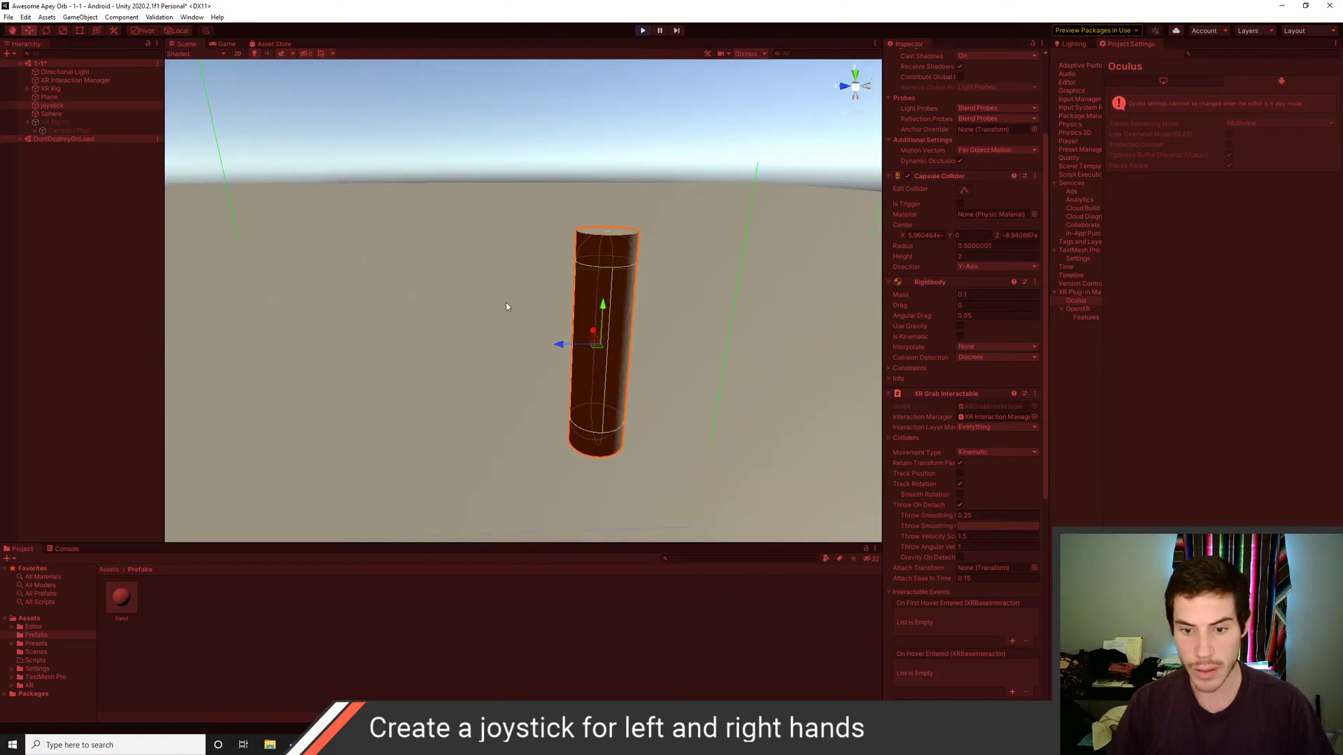
{"action": "left_click_drag", "start_coordinate": [714, 338], "coordinate": [501, 357], "text": "alt"}
{"action": "scroll", "coordinate": [501, 357], "scroll_direction": "down", "scroll_amount": 5}
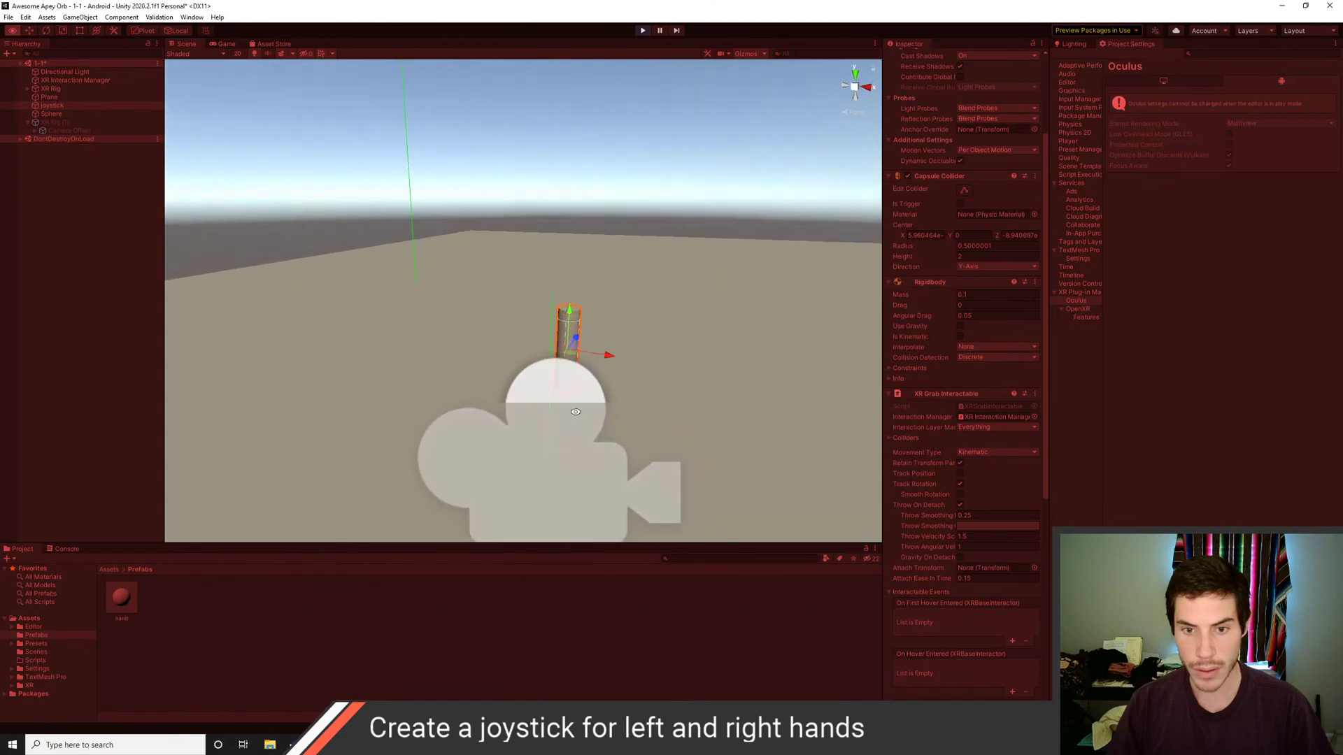
Hide the Camera icon in the Scene view's gizmo settings
{"action": "left_click", "coordinate": [762, 54]}
{"action": "scroll", "coordinate": [836, 327], "scroll_direction": "down", "scroll_amount": 3}
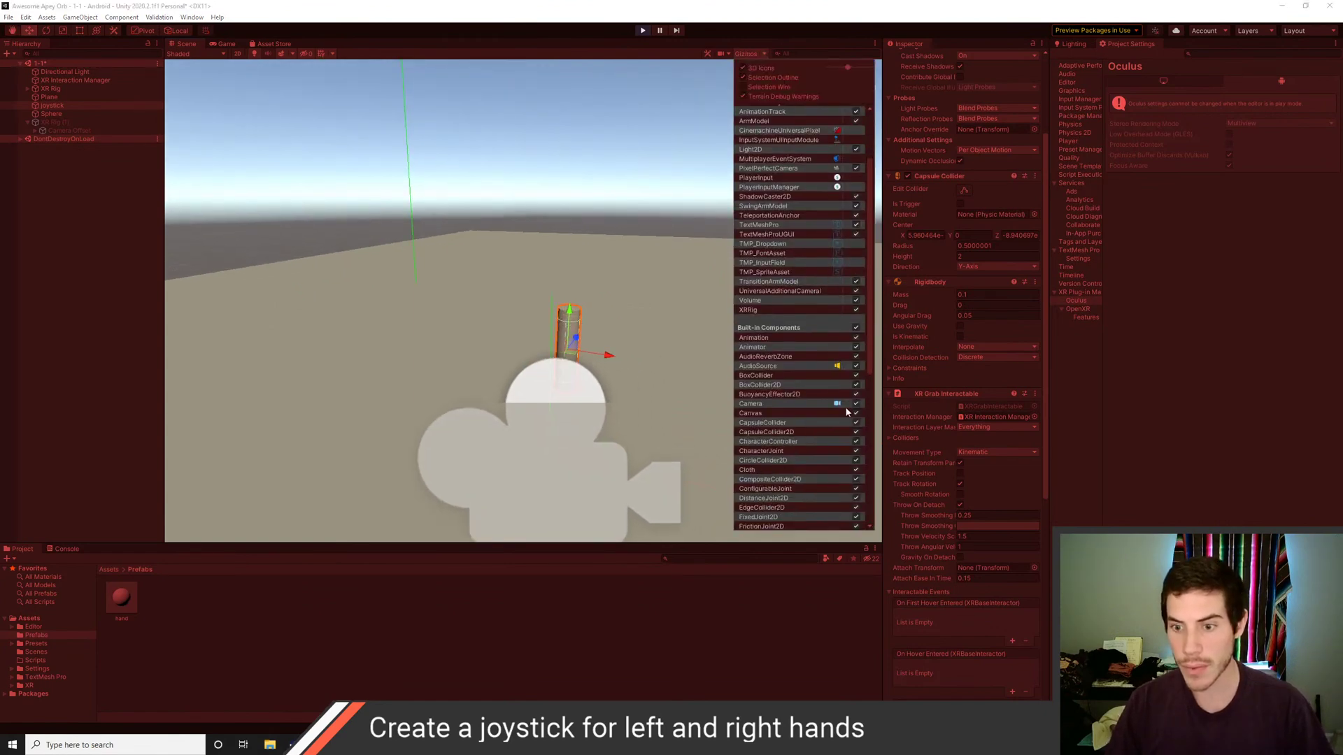
{"action": "left_click", "coordinate": [837, 403]}
{"action": "scroll", "coordinate": [631, 352], "scroll_direction": "up", "scroll_amount": 2}
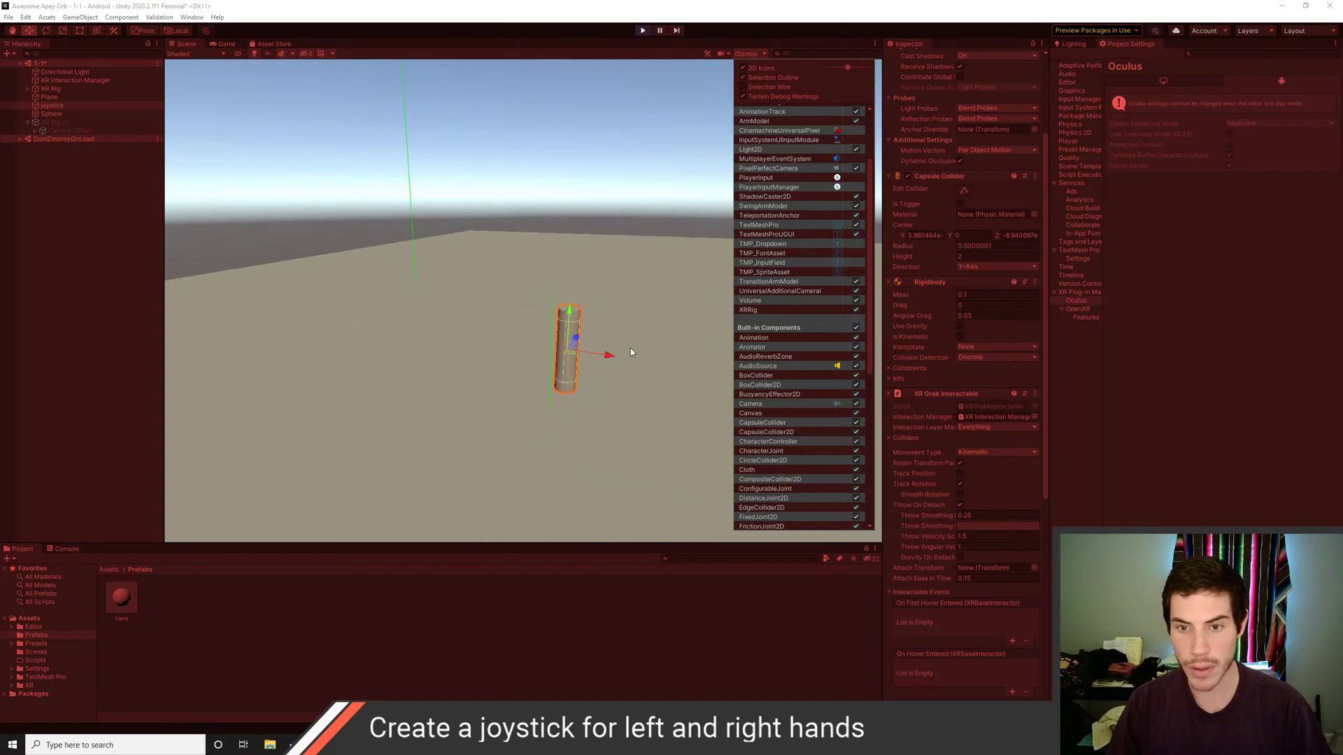
{"action": "left_click", "coordinate": [766, 52]}
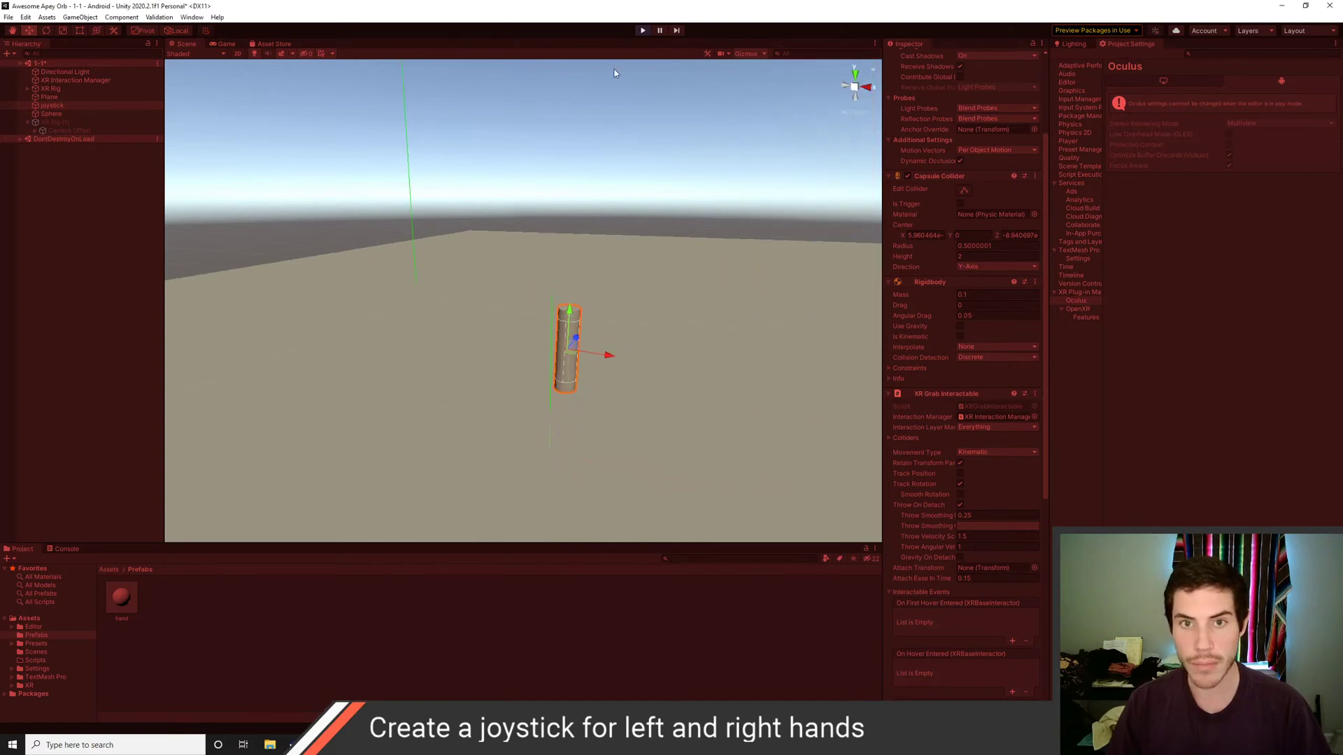
Test the joint by moving the joystick sideways and upward in the running scene, and stop Play mode
{"action": "left_click_drag", "start_coordinate": [607, 355], "coordinate": [614, 352]}
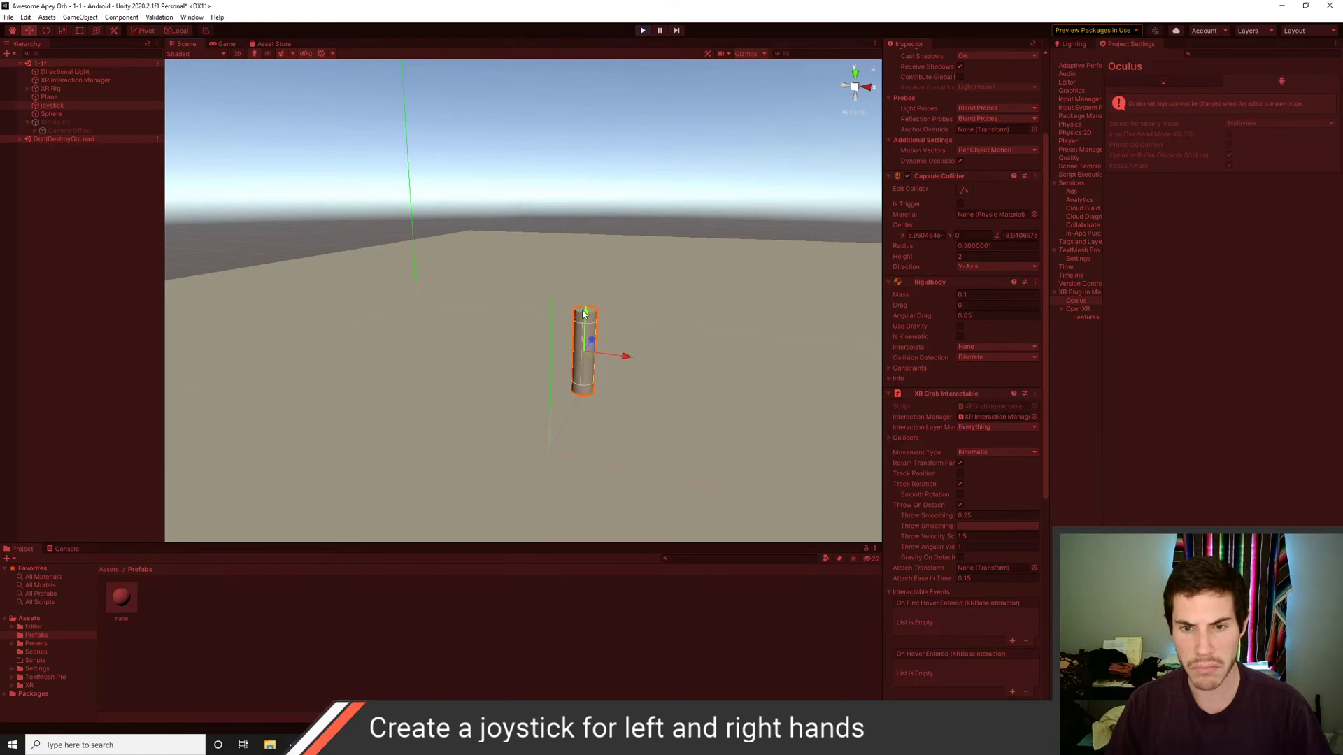
{"action": "left_click", "coordinate": [585, 231]}
{"action": "left_click", "coordinate": [588, 329]}
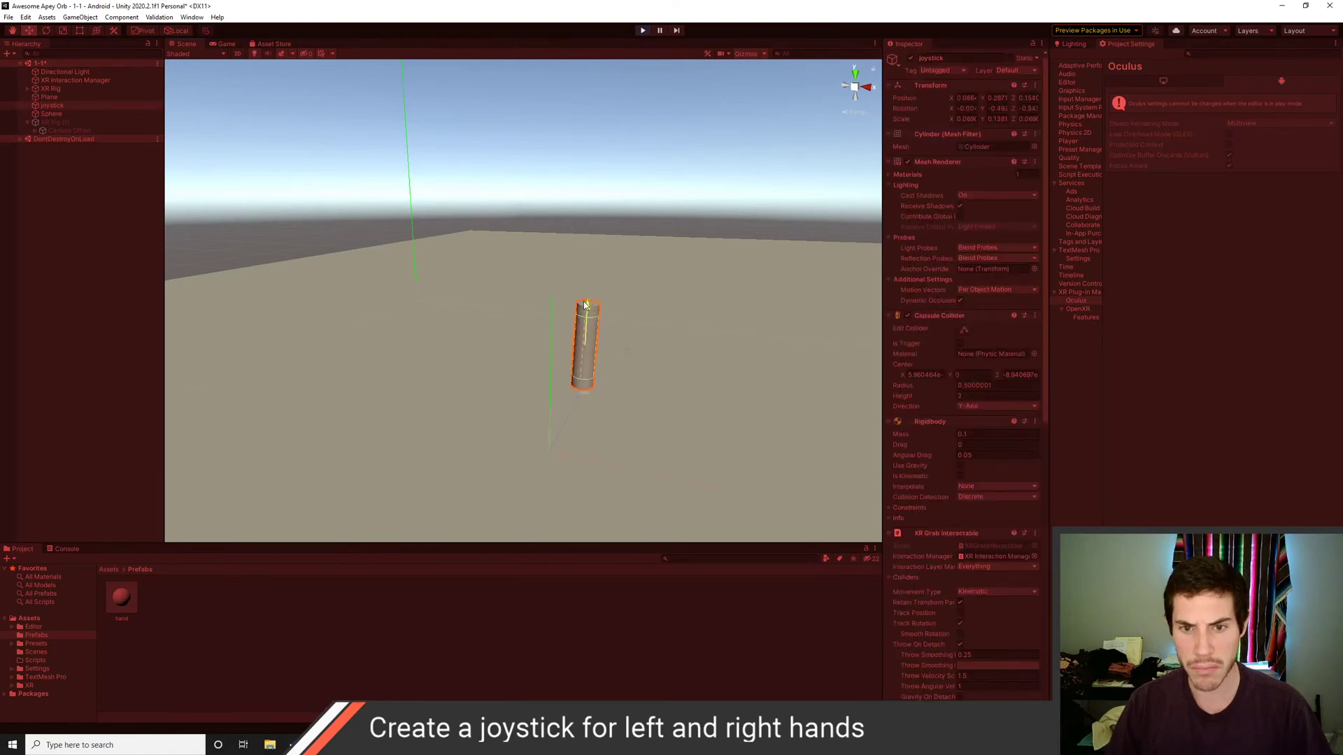
{"action": "left_click_drag", "start_coordinate": [590, 328], "coordinate": [600, 214]}
{"action": "left_click", "coordinate": [642, 30]}
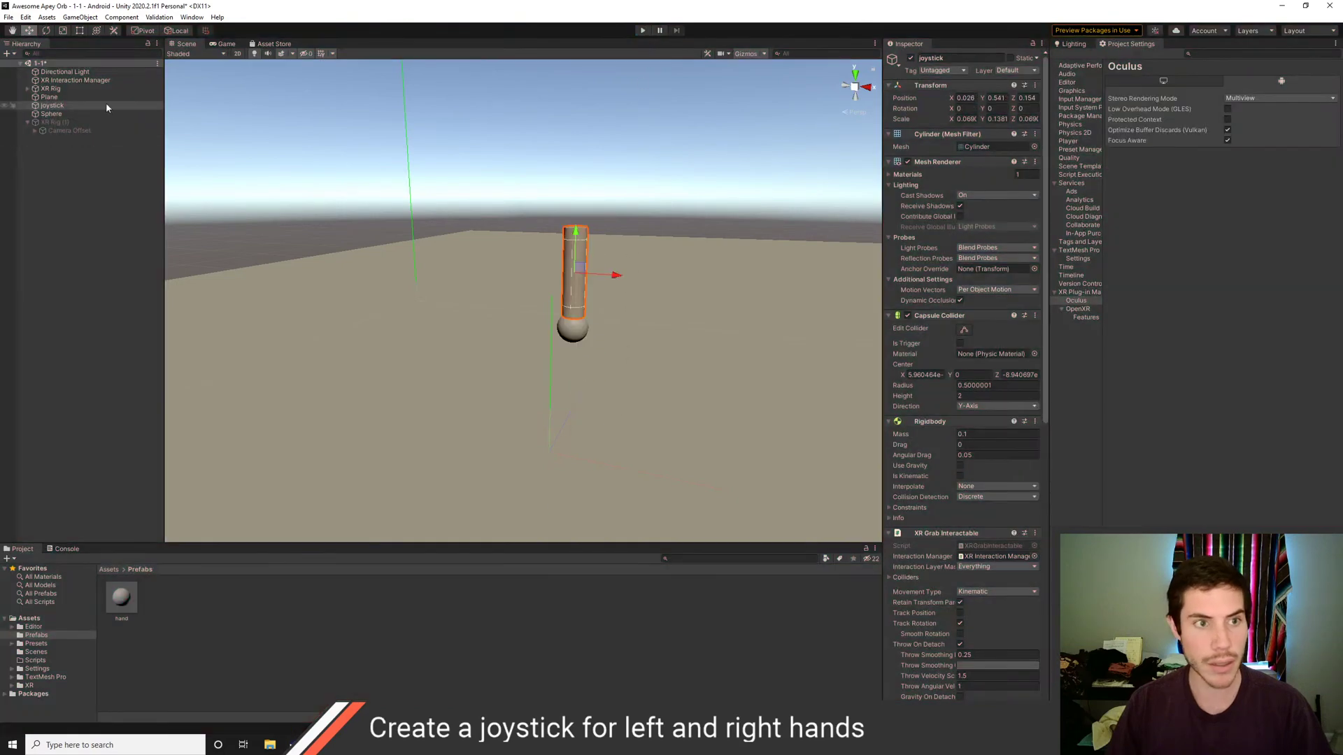
Try to remove the Rigidbody component from the Sphere
{"action": "left_click", "coordinate": [51, 115]}
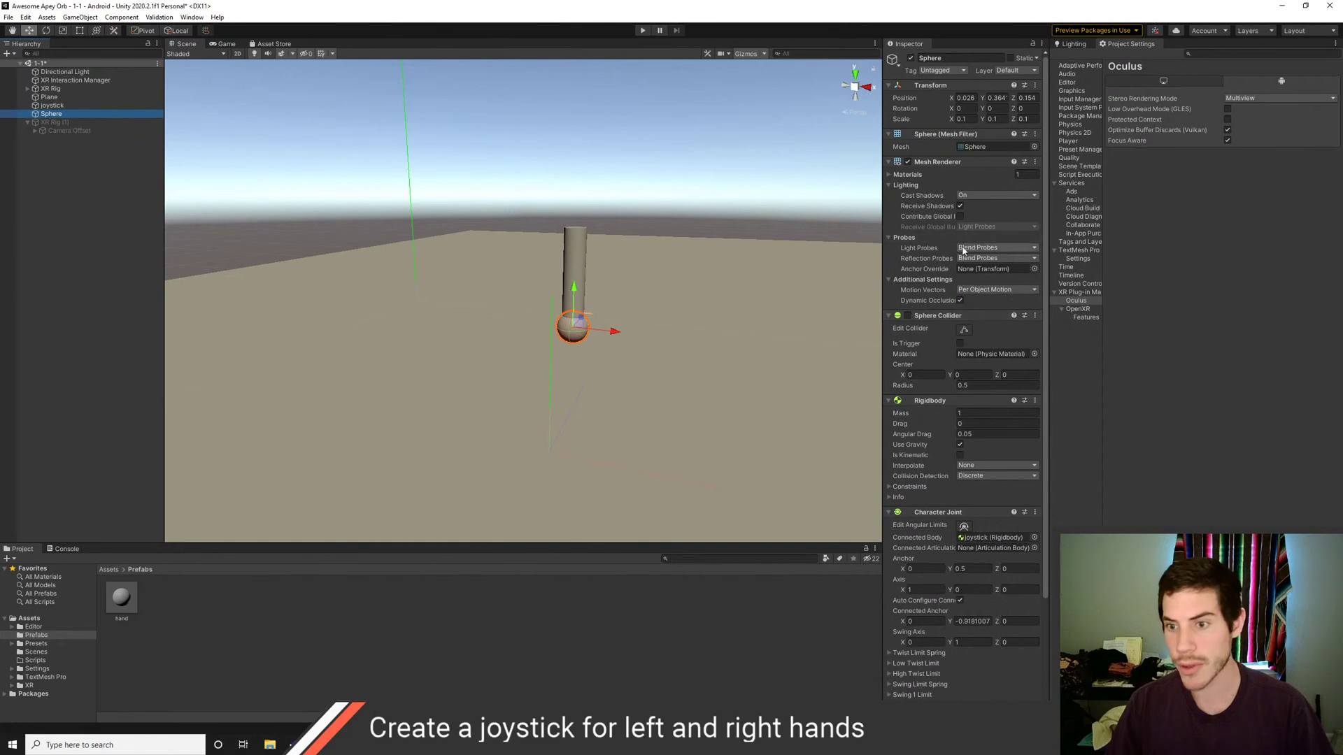
{"action": "scroll", "coordinate": [981, 404], "scroll_direction": "down", "scroll_amount": 3}
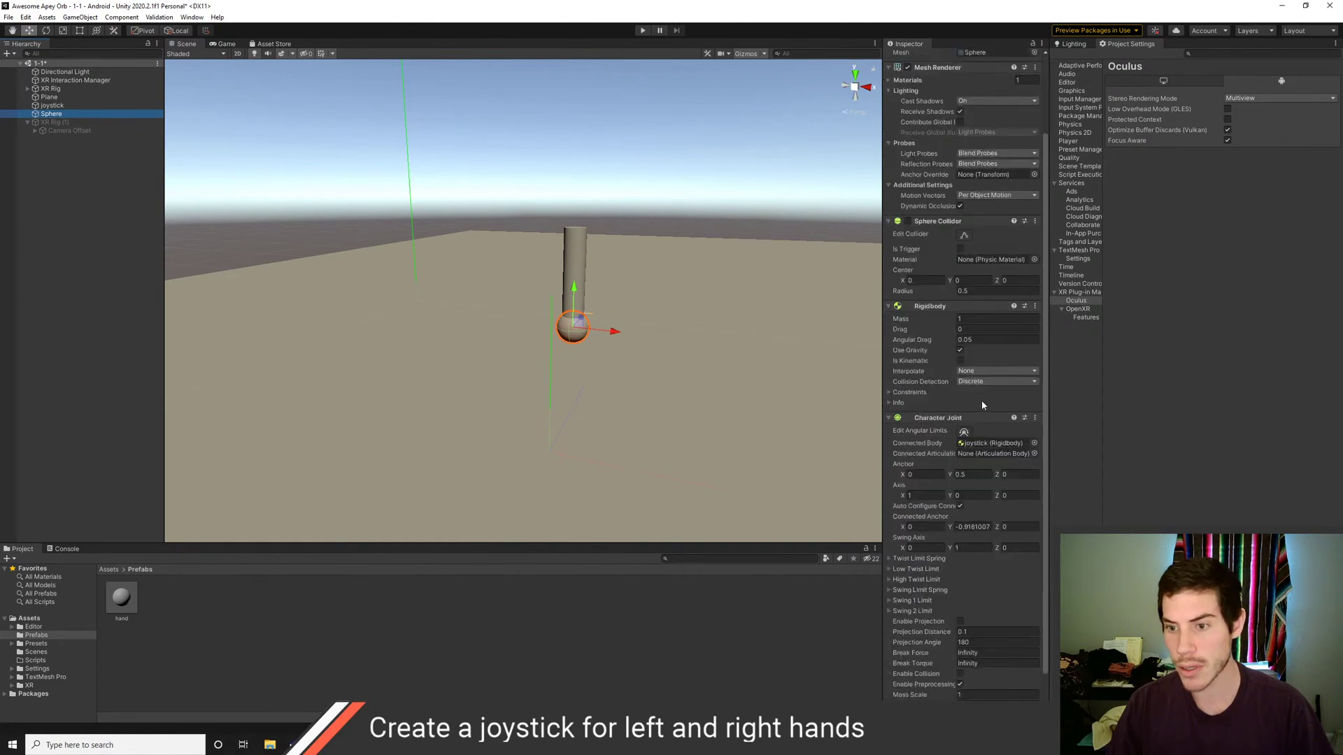
{"action": "right_click", "coordinate": [930, 310]}
{"action": "left_click", "coordinate": [965, 329]}
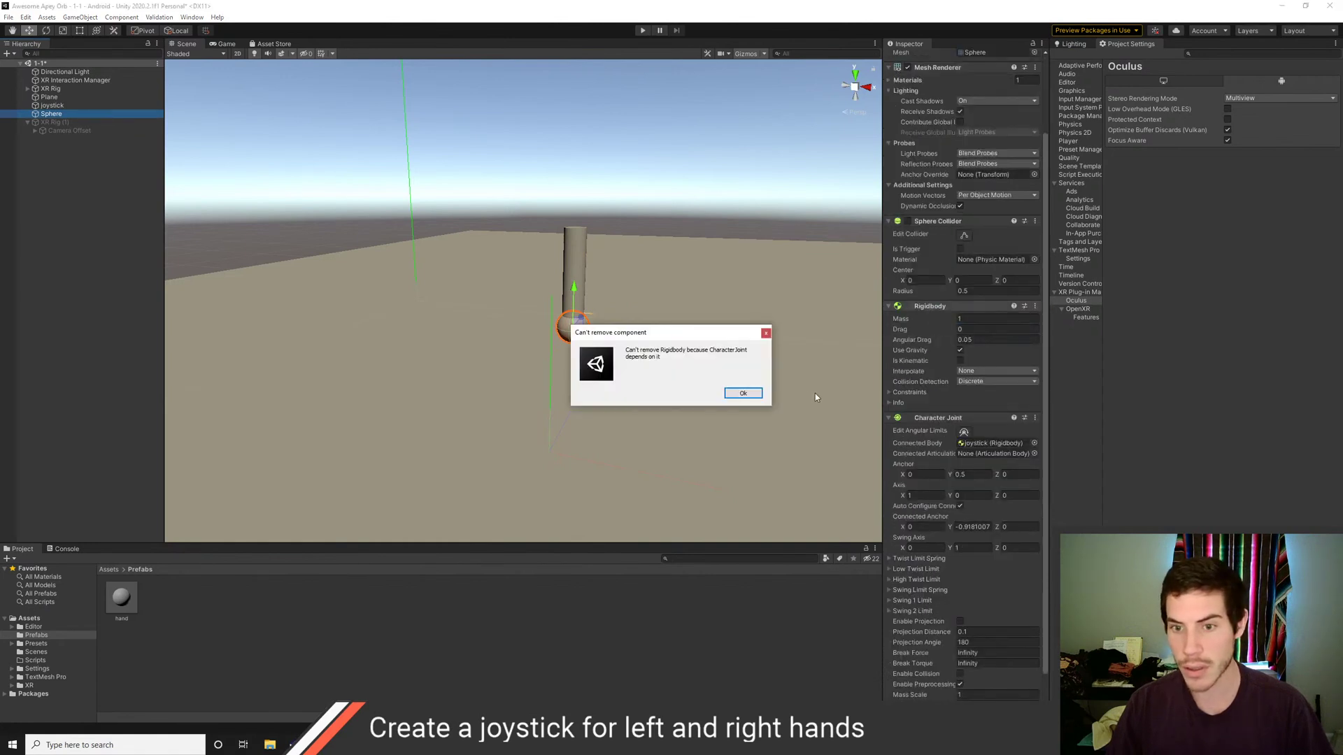
{"action": "left_click", "coordinate": [765, 333]}
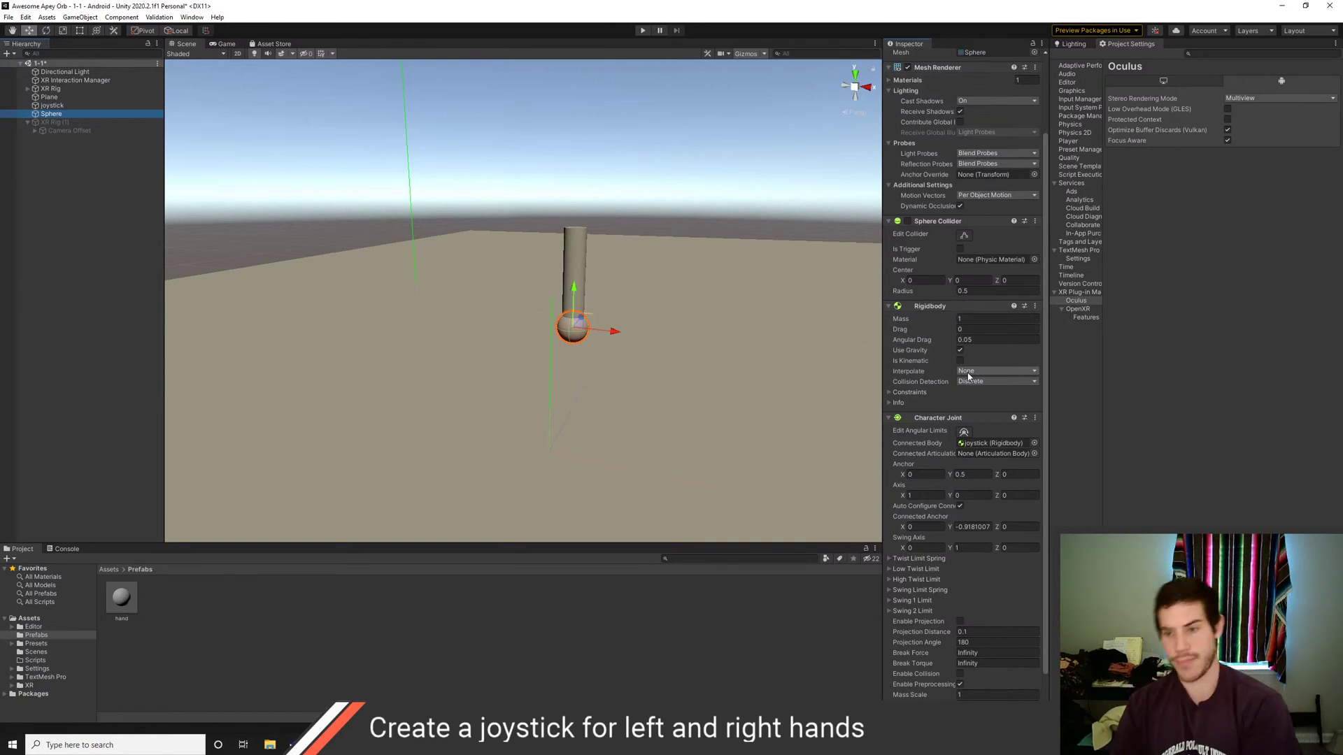
Freeze the Sphere's Rigidbody position on the X, Y and Z axes
{"action": "scroll", "coordinate": [962, 482], "scroll_direction": "down", "scroll_amount": 2}
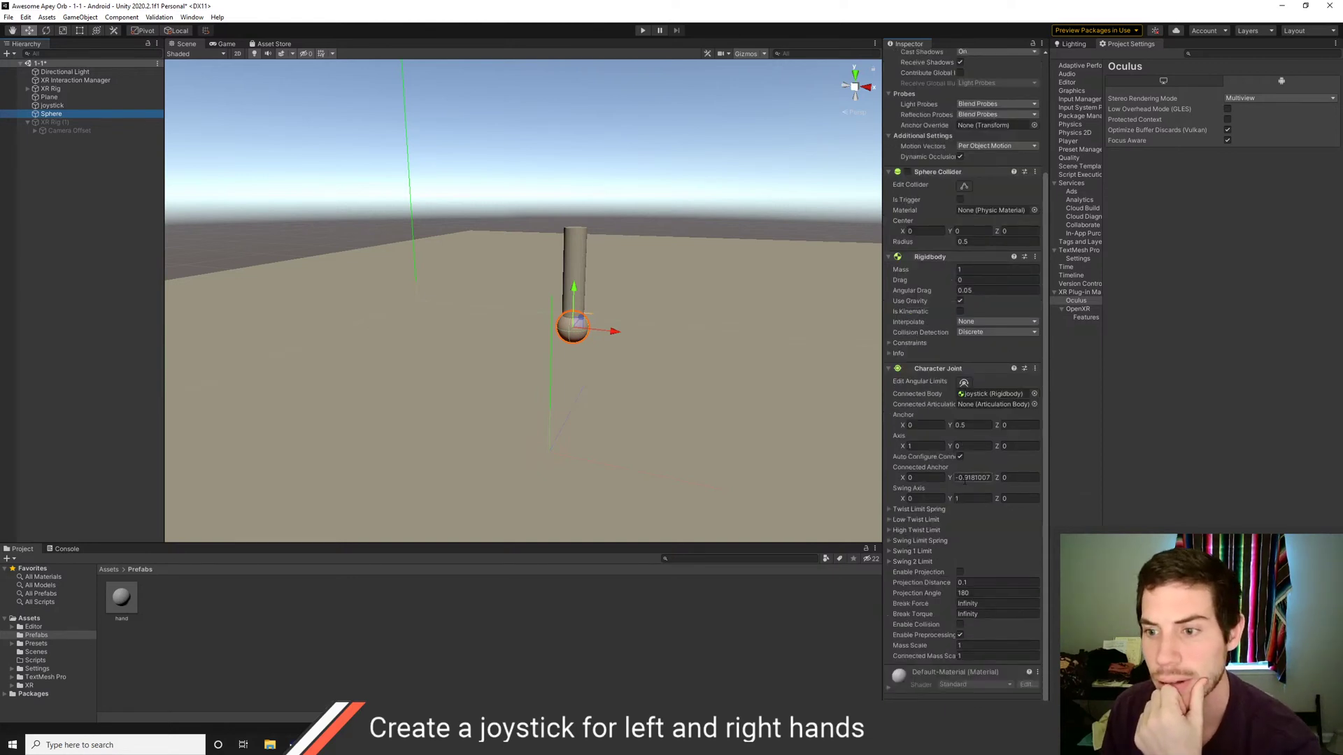
{"action": "left_click", "coordinate": [889, 343]}
{"action": "left_click", "coordinate": [959, 353]}
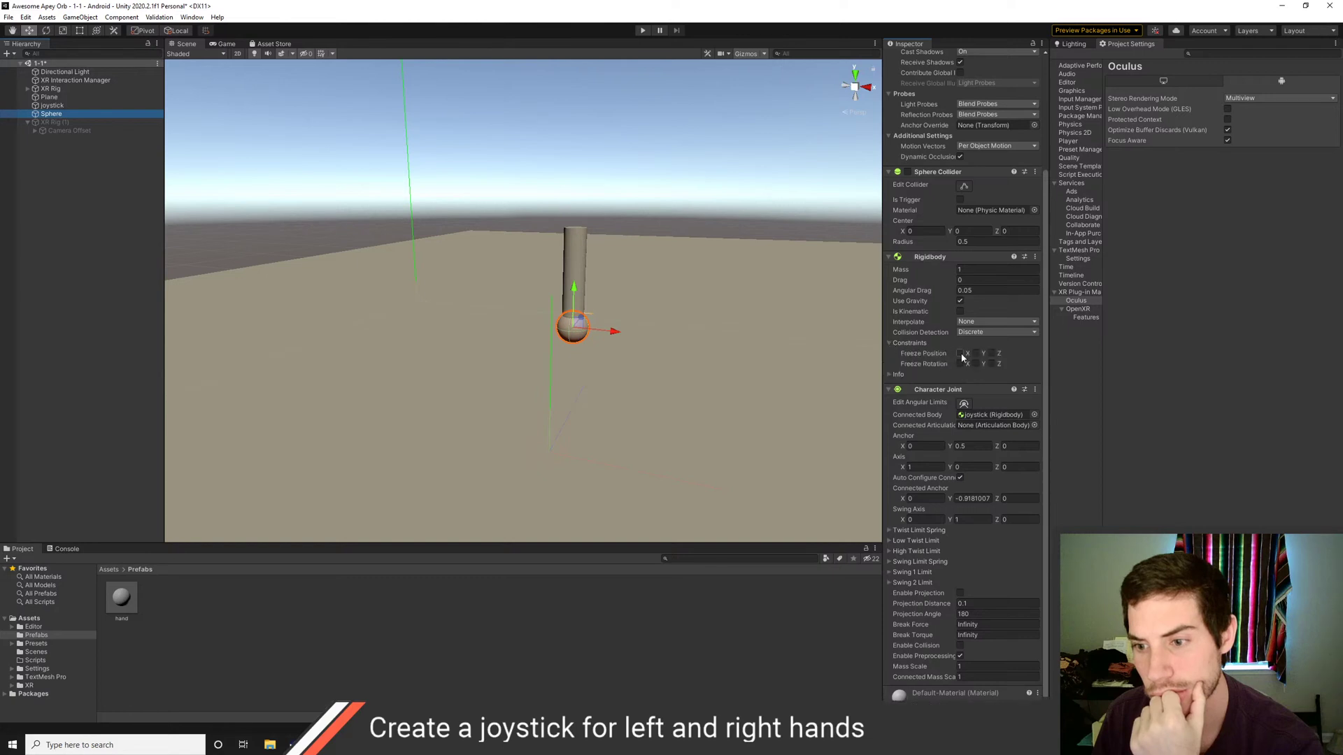
{"action": "left_click", "coordinate": [976, 353]}
{"action": "left_click", "coordinate": [992, 353]}
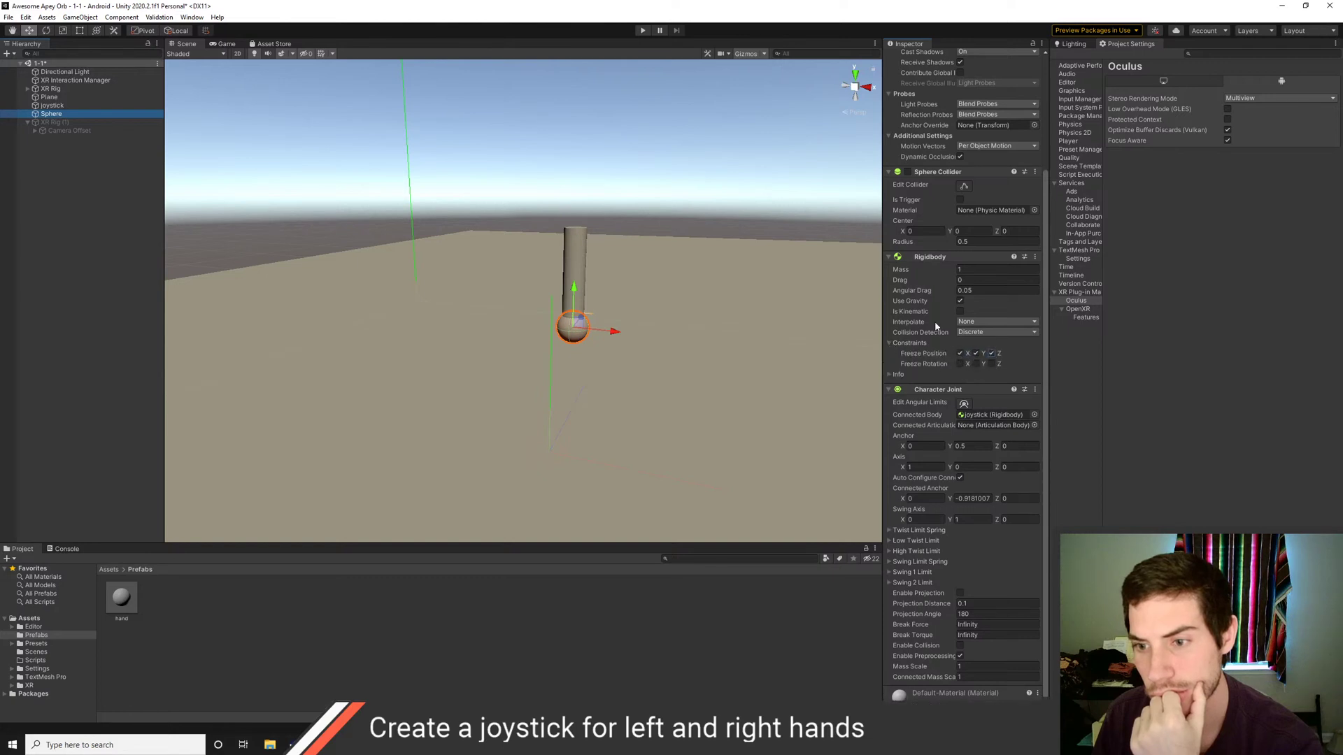
Run the scene in Play mode and tilt the joystick sideways in the Scene view to test the anchored joint
{"action": "left_click", "coordinate": [642, 31]}
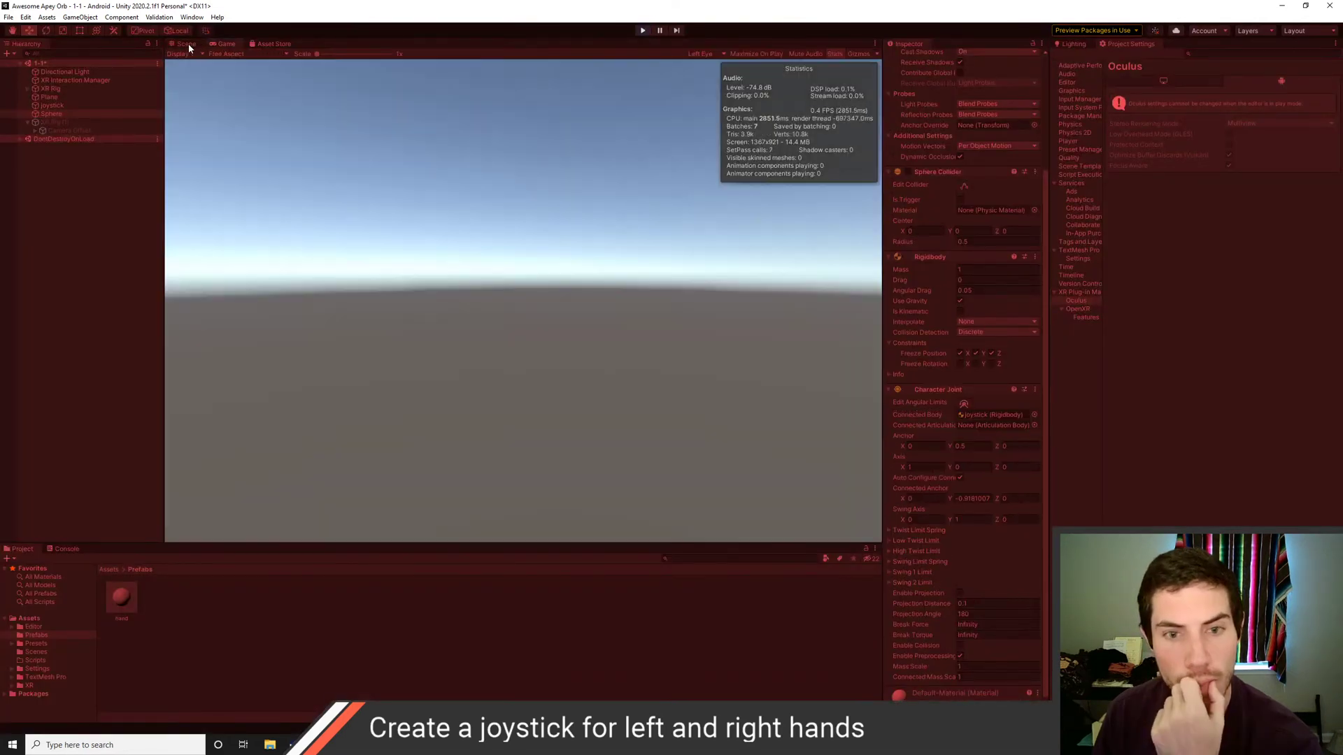
{"action": "left_click", "coordinate": [187, 43]}
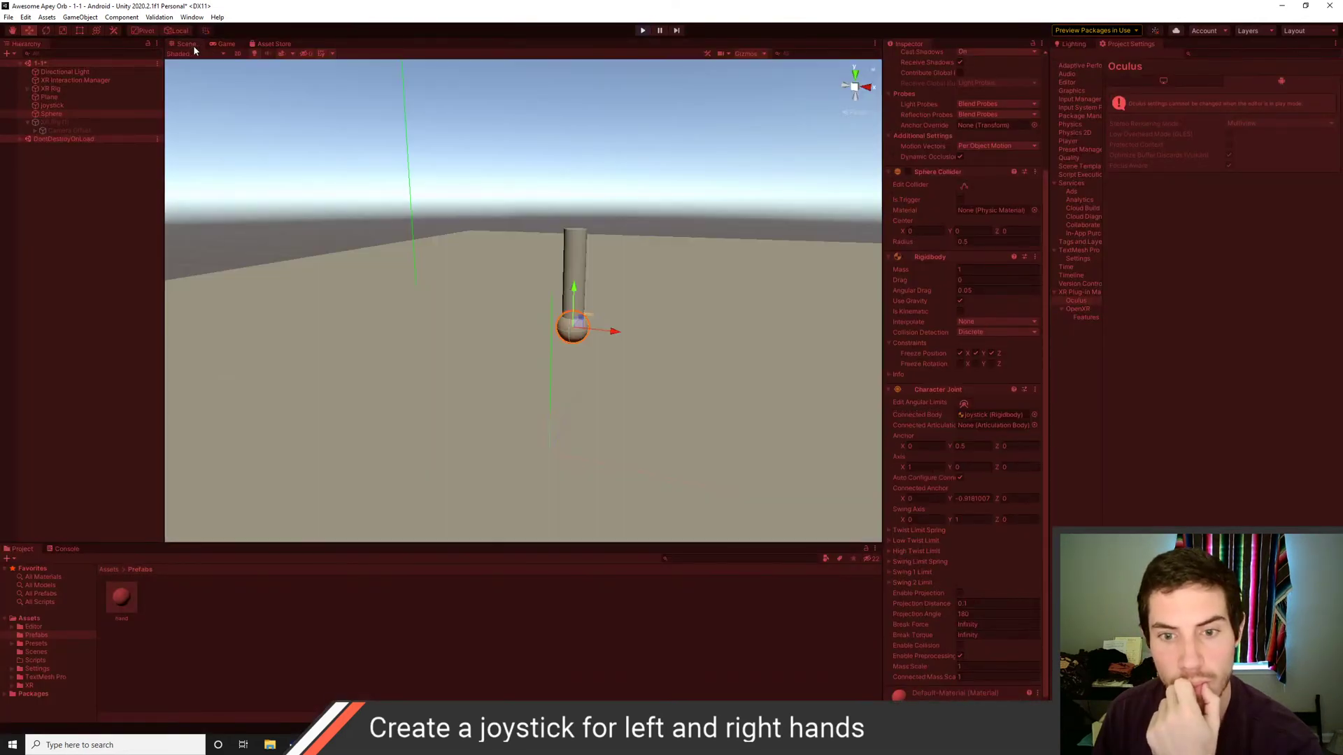
{"action": "left_click", "coordinate": [581, 273]}
{"action": "left_click_drag", "start_coordinate": [618, 281], "coordinate": [671, 315]}
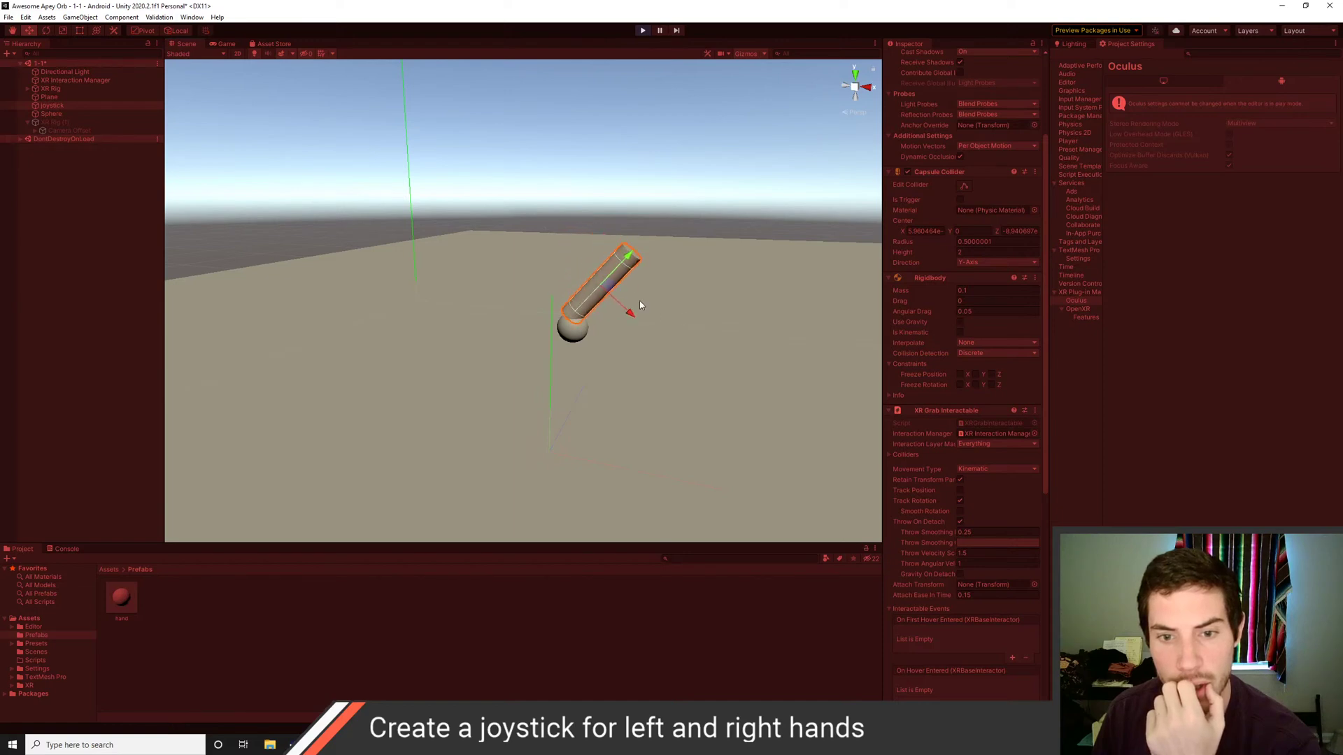
Compare the physics component settings of the joystick and the Sphere while the scene is running
{"action": "left_click", "coordinate": [49, 115]}
{"action": "left_click", "coordinate": [51, 105]}
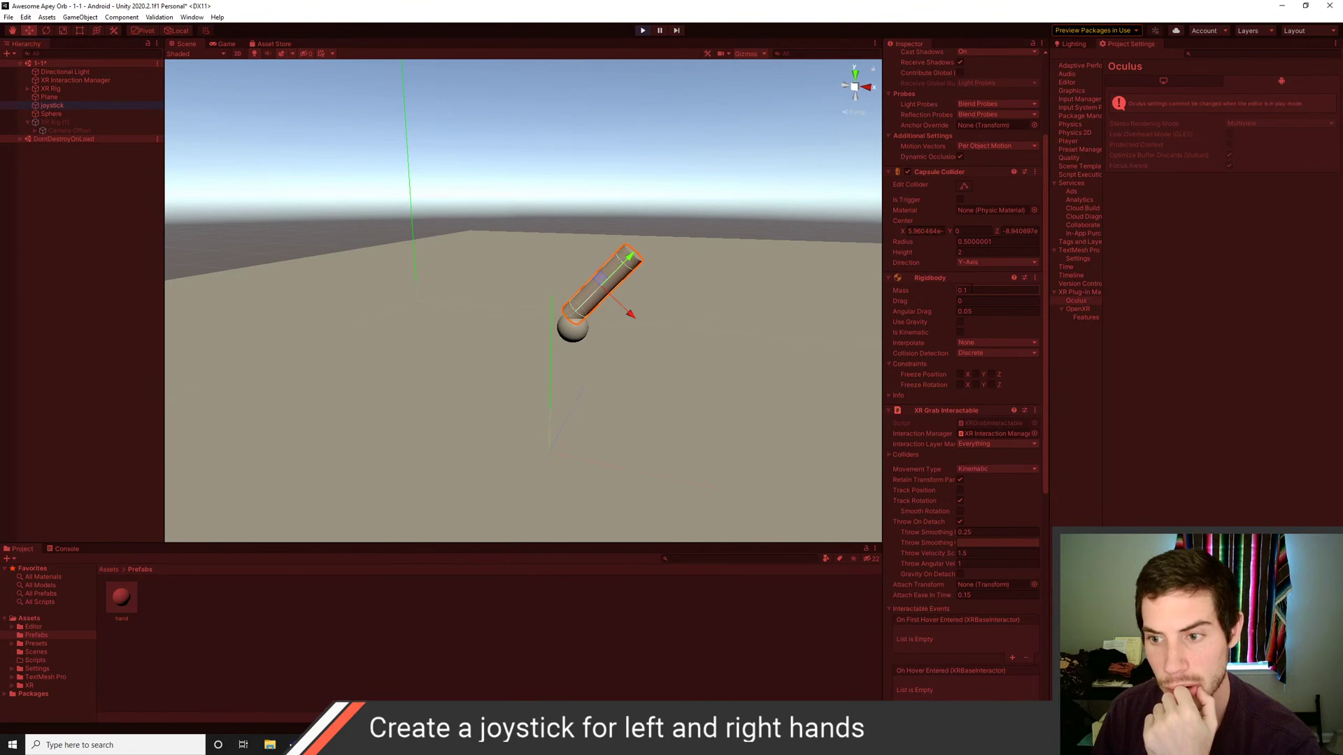
{"action": "left_click", "coordinate": [50, 114]}
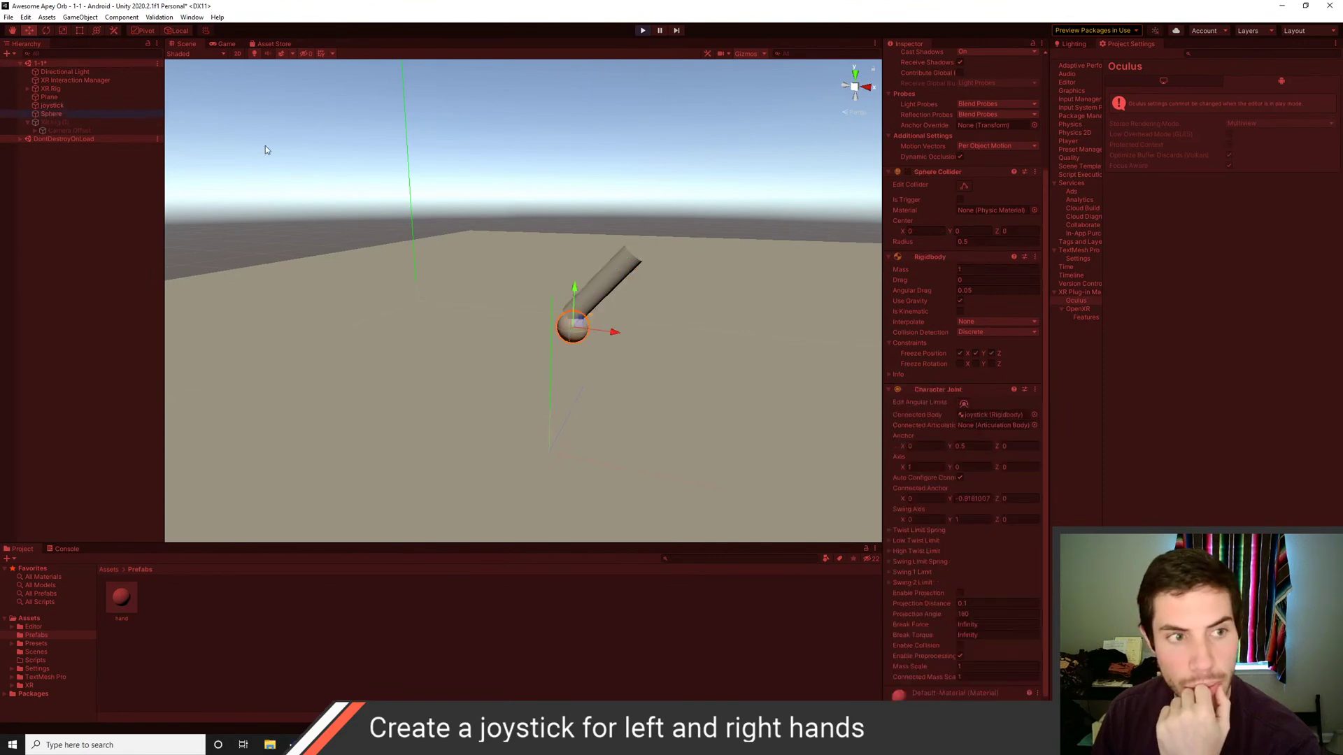
{"action": "scroll", "coordinate": [975, 378], "scroll_direction": "down", "scroll_amount": 1}
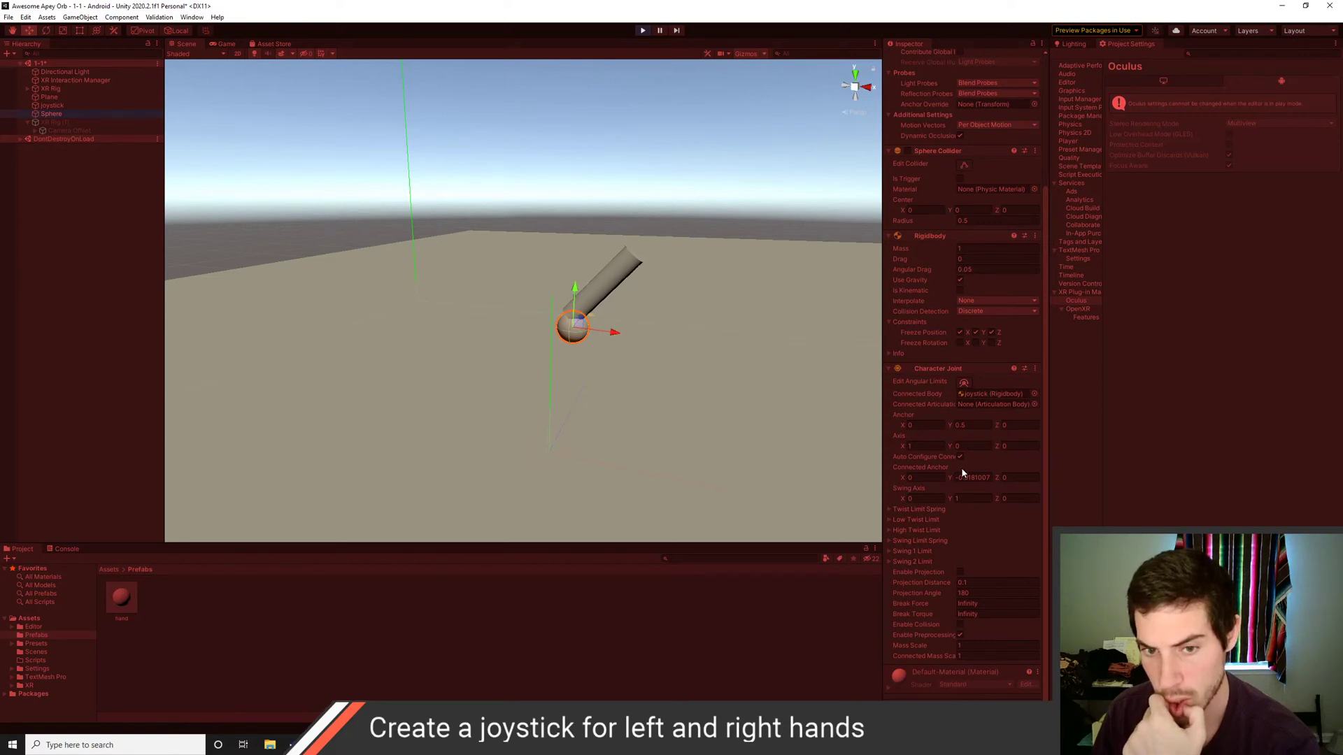
Show the Character Joint's angular limit handles on the Sphere and examine them up close from several angles
{"action": "scroll", "coordinate": [598, 406], "scroll_direction": "up", "scroll_amount": 3}
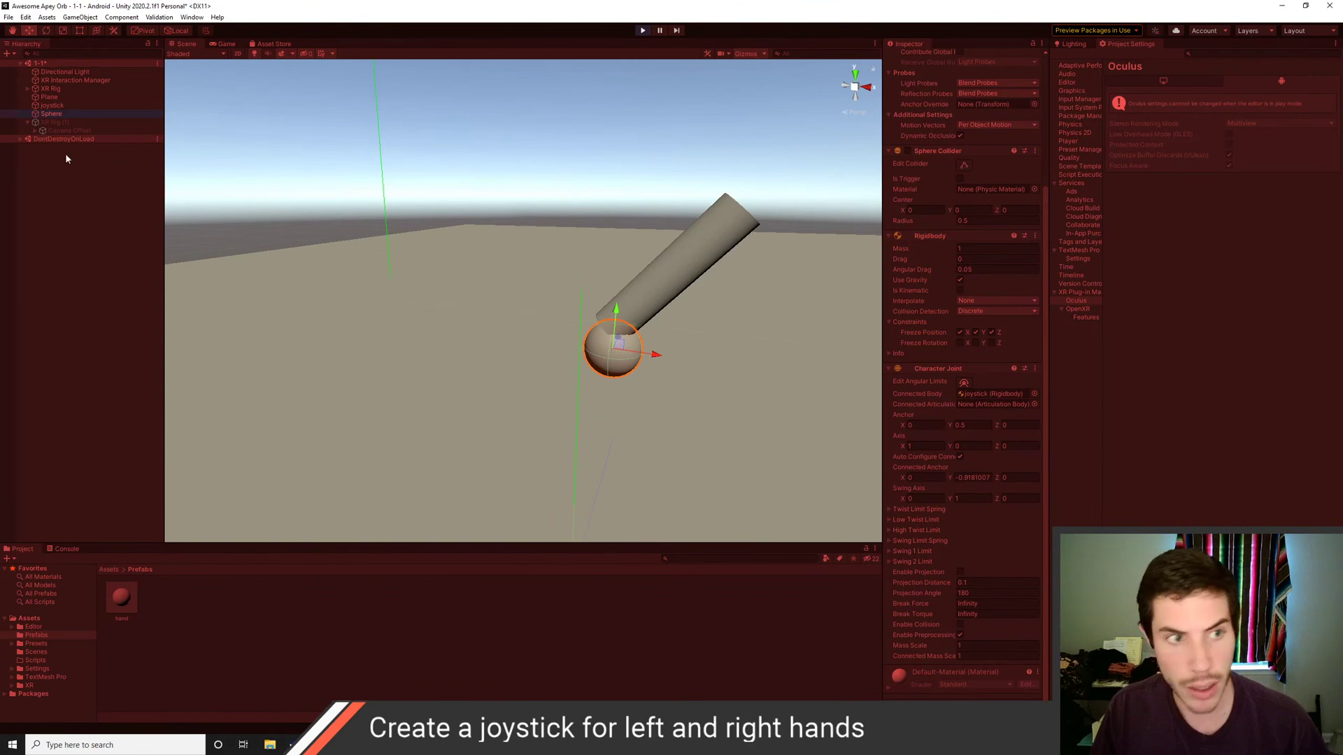
{"action": "double_click", "coordinate": [51, 114]}
{"action": "left_click_drag", "start_coordinate": [615, 275], "coordinate": [734, 293], "text": "alt"}
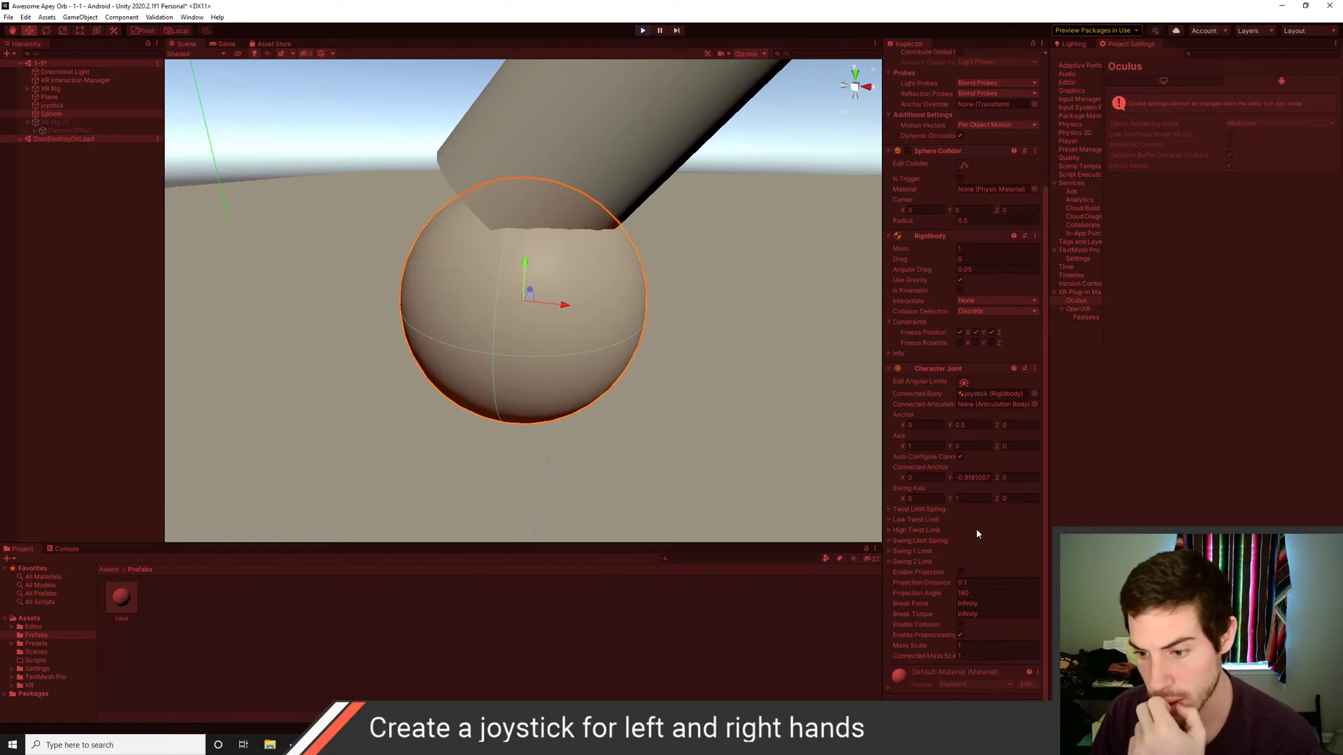
{"action": "left_click", "coordinate": [964, 384]}
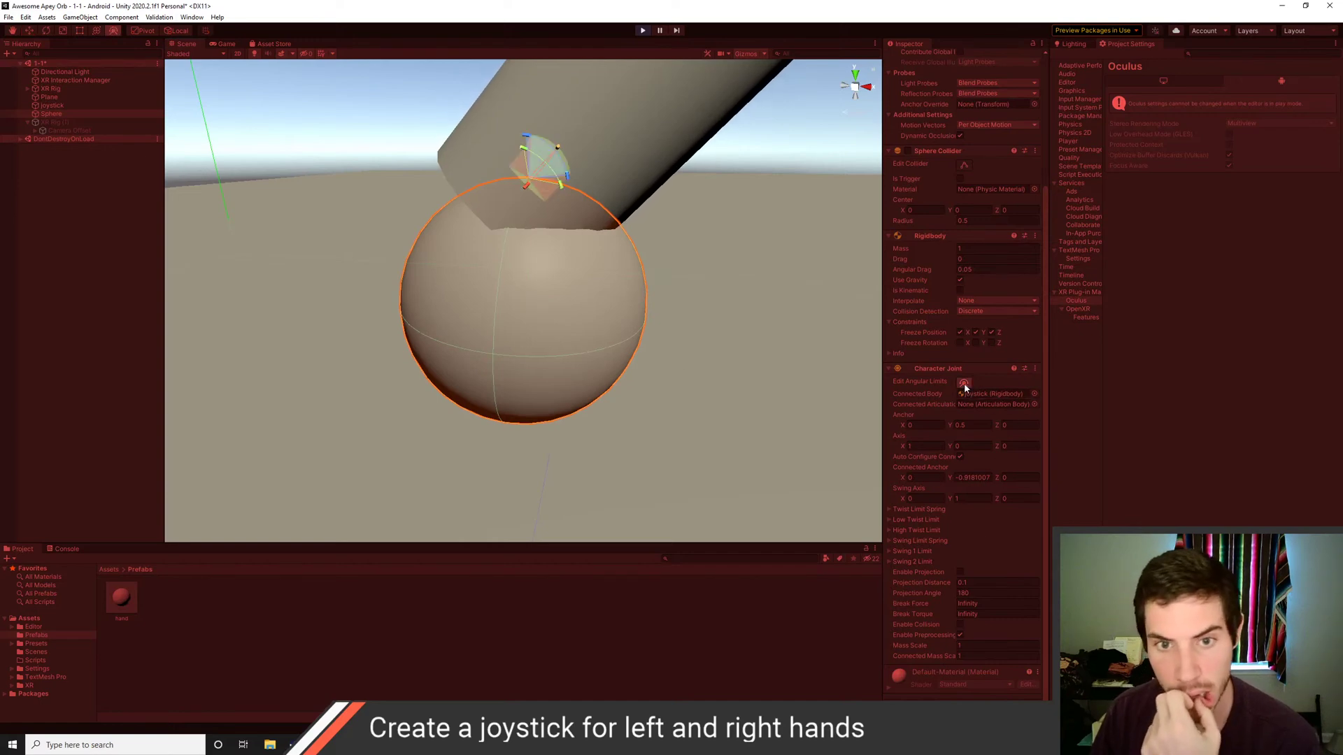
{"action": "left_click", "coordinate": [523, 144]}
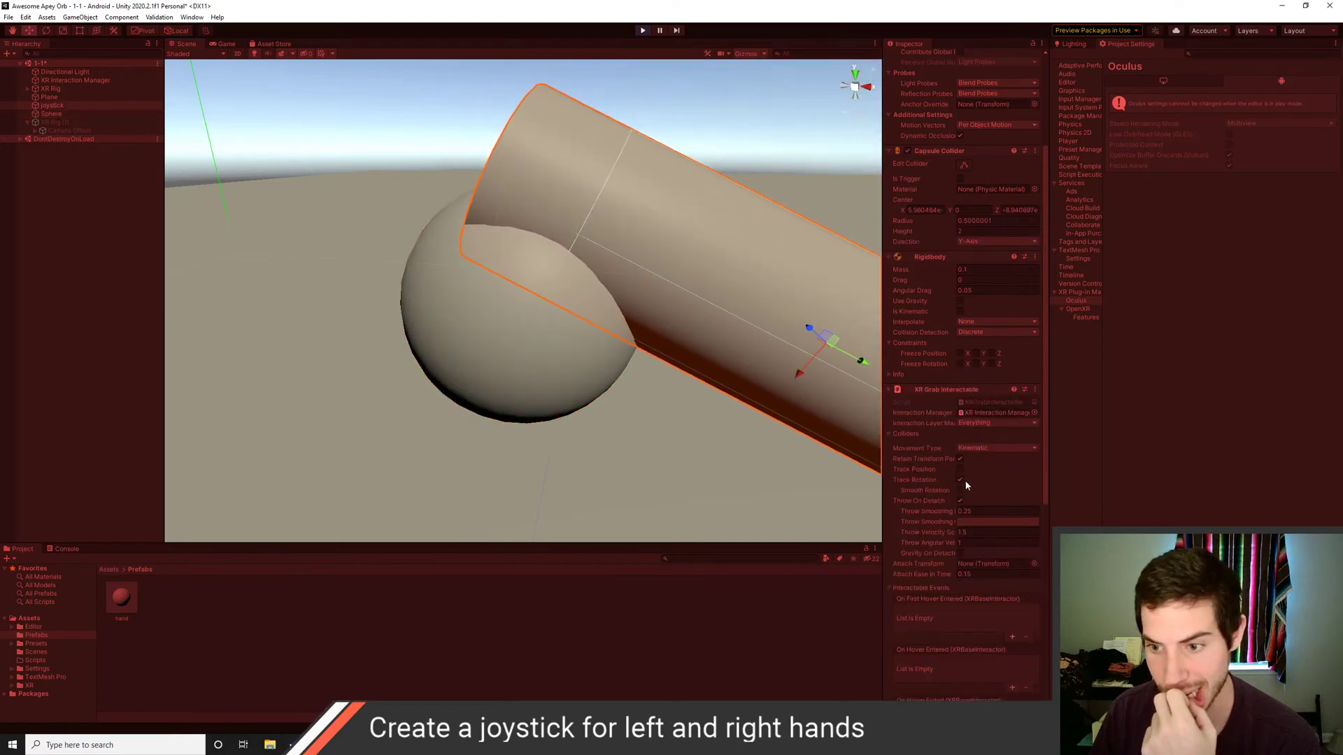
{"action": "scroll", "coordinate": [966, 485], "scroll_direction": "down", "scroll_amount": 8}
{"action": "left_click", "coordinate": [56, 113]}
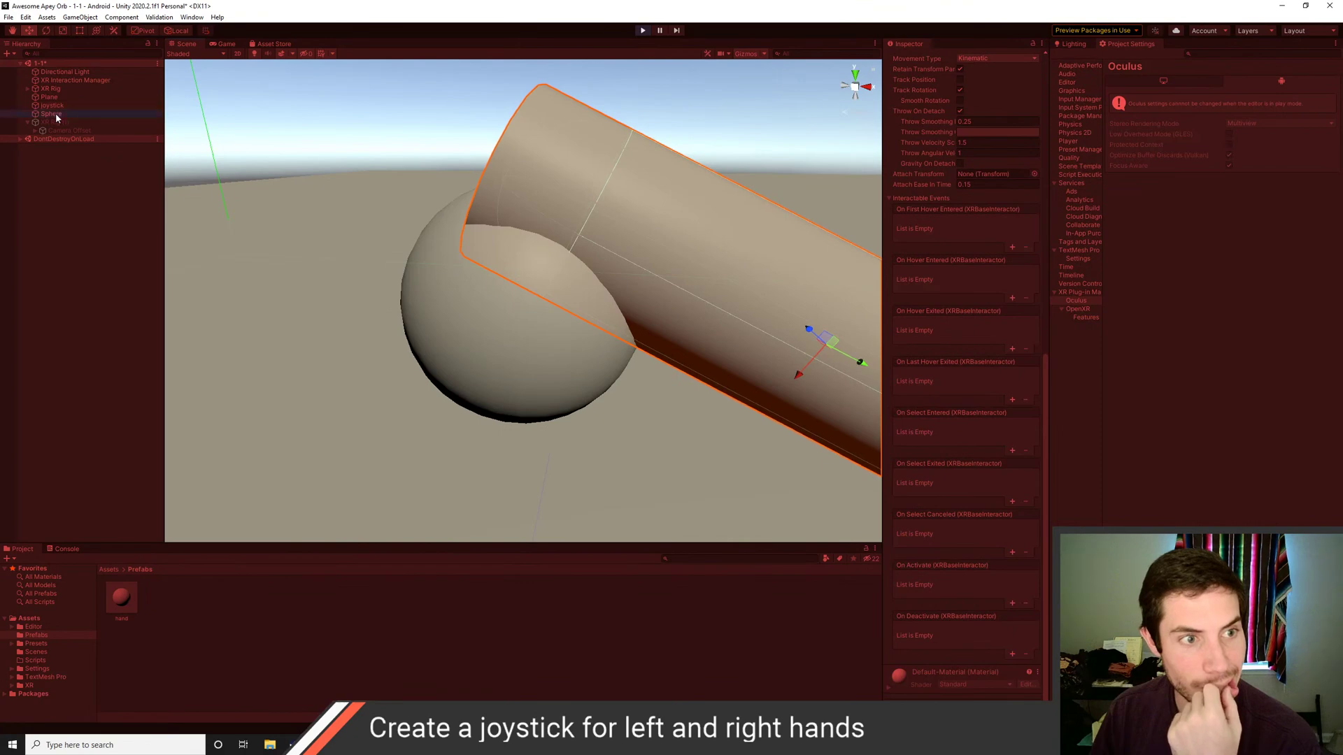
{"action": "left_click", "coordinate": [963, 383]}
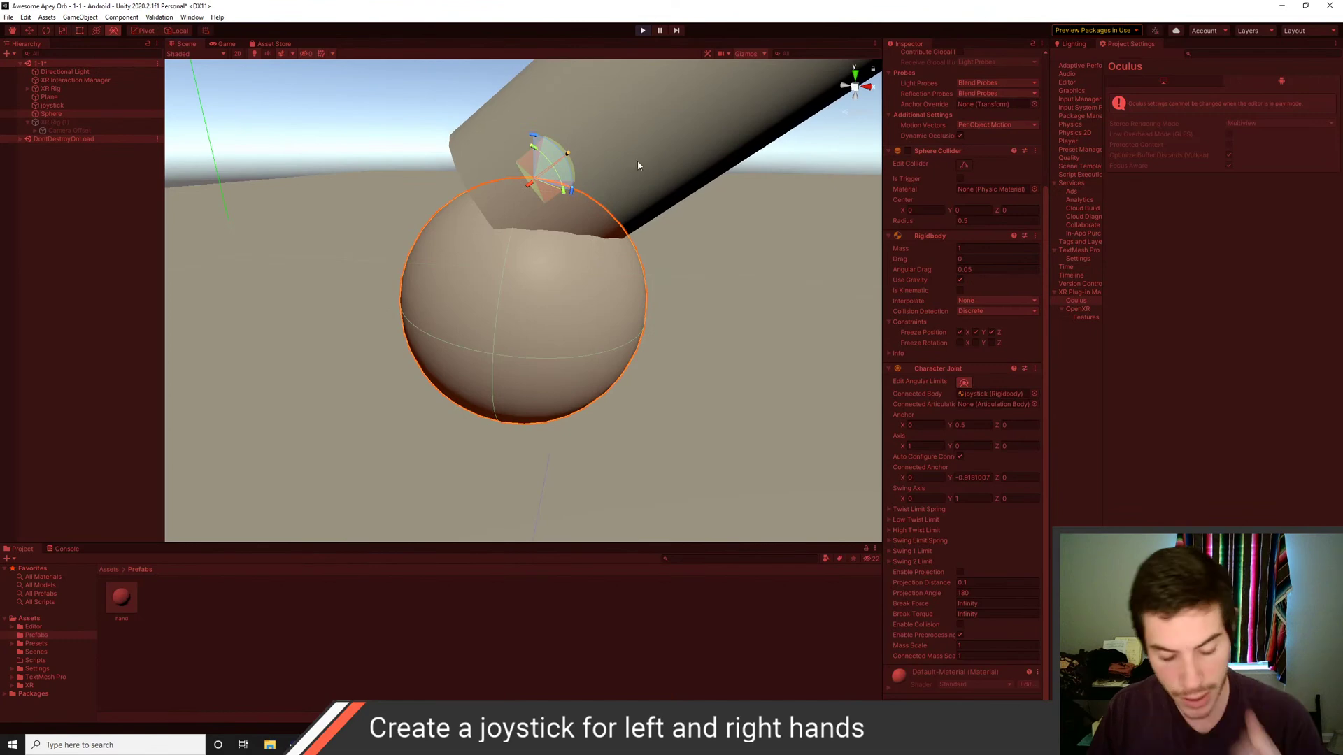
{"action": "left_click_drag", "start_coordinate": [659, 180], "coordinate": [445, 198], "text": "alt"}
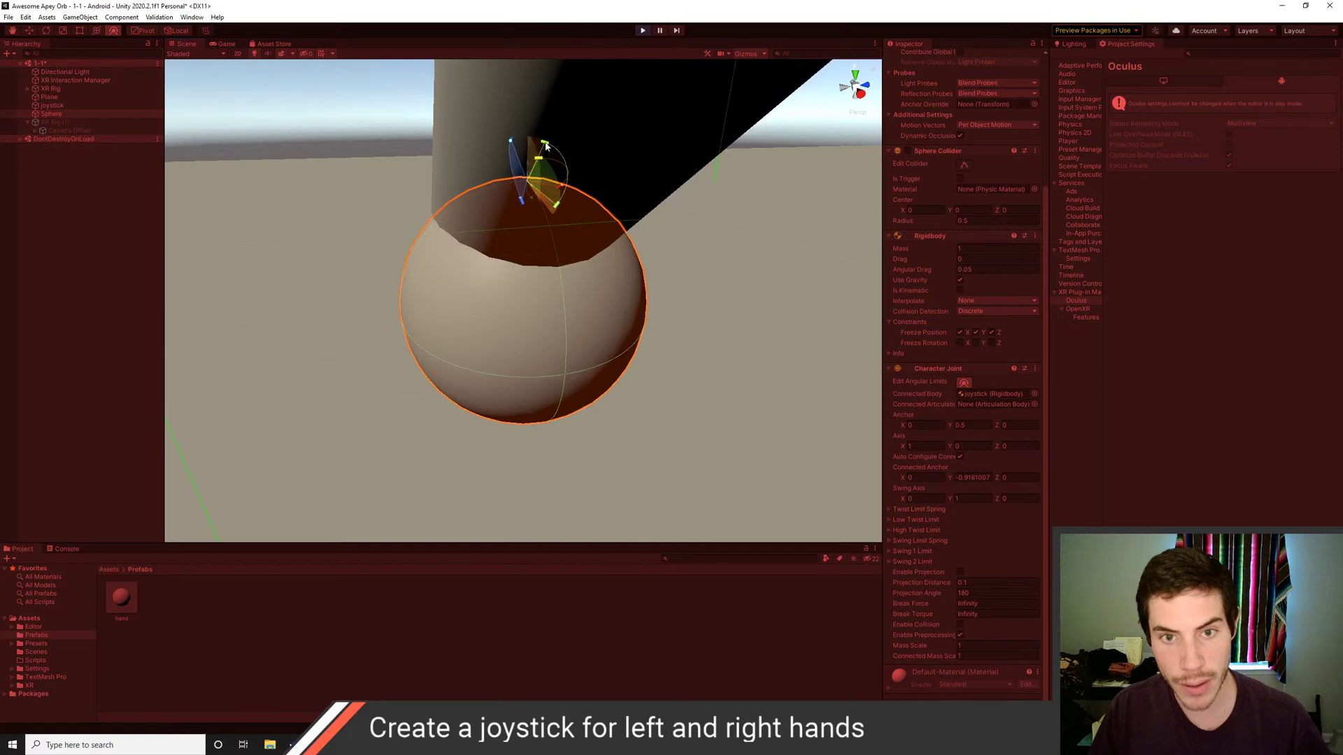
{"action": "left_click_drag", "start_coordinate": [623, 252], "coordinate": [632, 267], "text": "alt"}
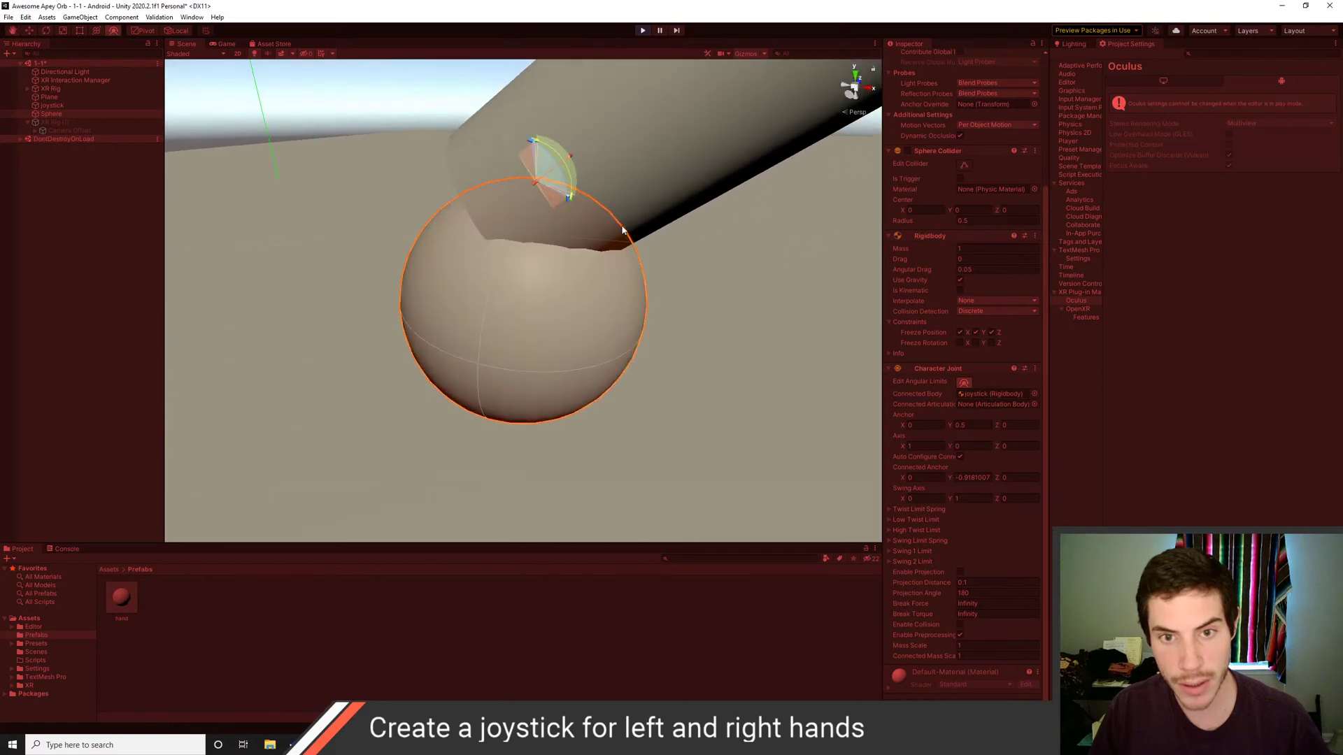
Swing the joystick to the opposite side of the Sphere to test its range, and stop Play mode
{"action": "scroll", "coordinate": [587, 276], "scroll_direction": "down", "scroll_amount": 6}
{"action": "left_click", "coordinate": [574, 274]}
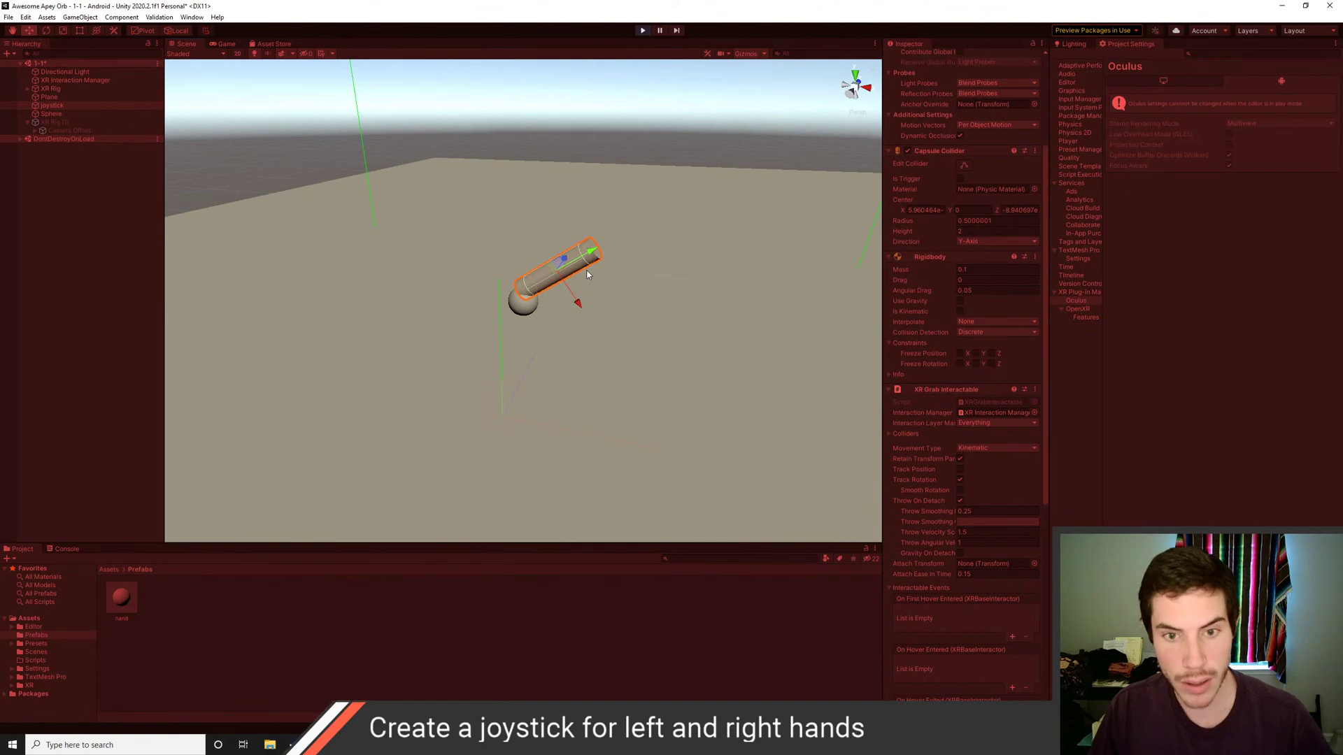
{"action": "left_click_drag", "start_coordinate": [557, 266], "coordinate": [508, 240]}
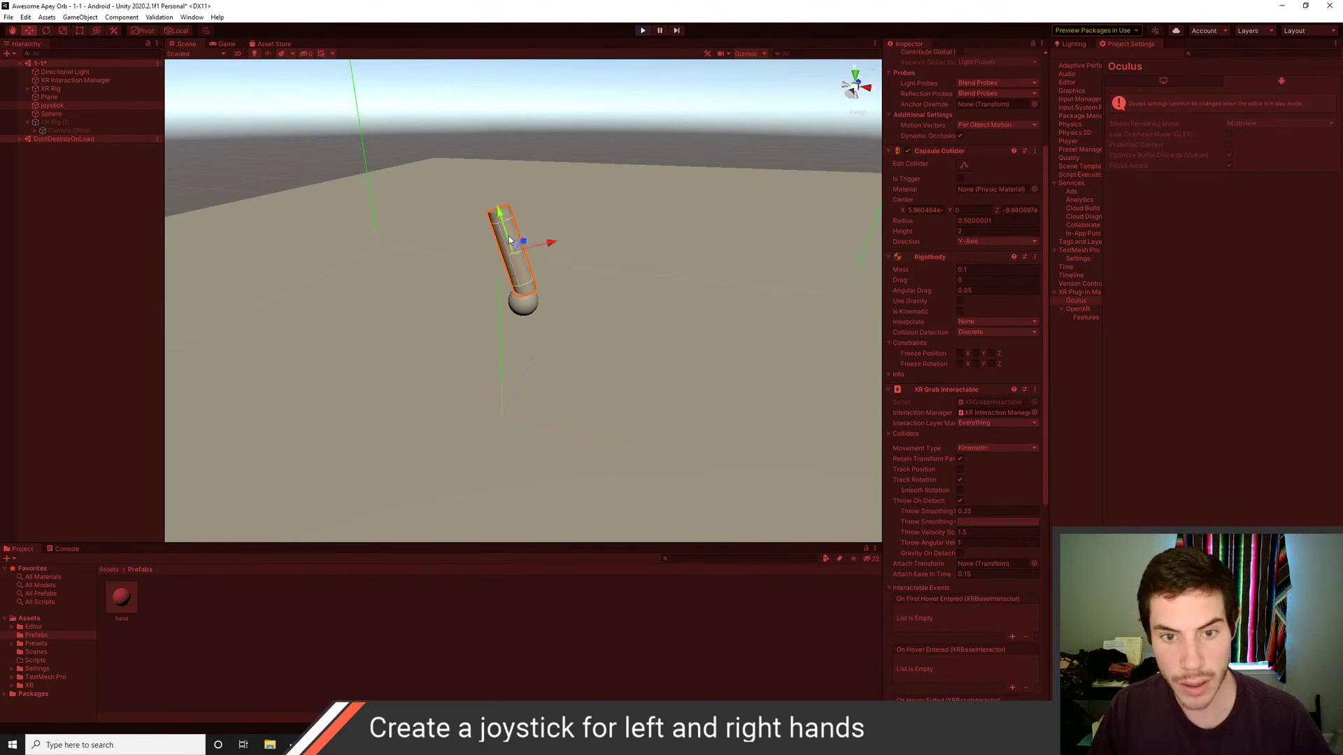
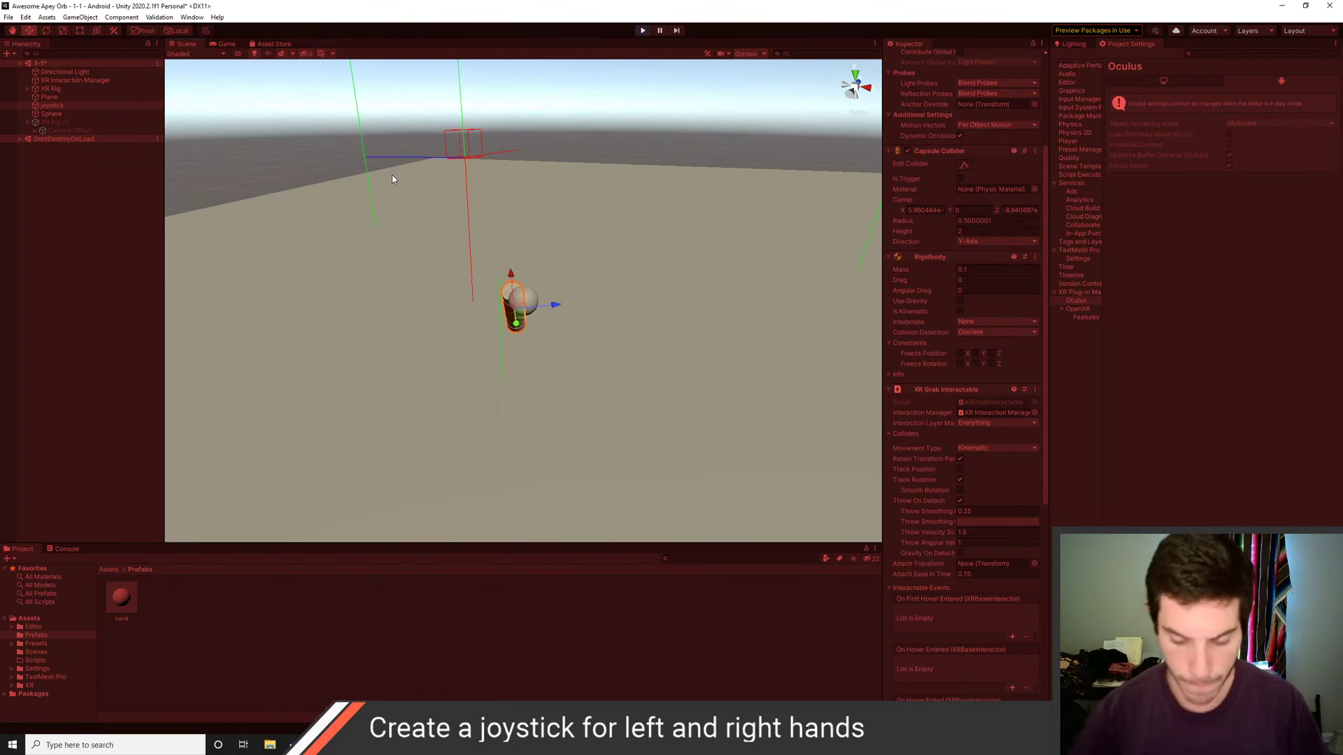
{"action": "key", "text": "ctrl+p"}
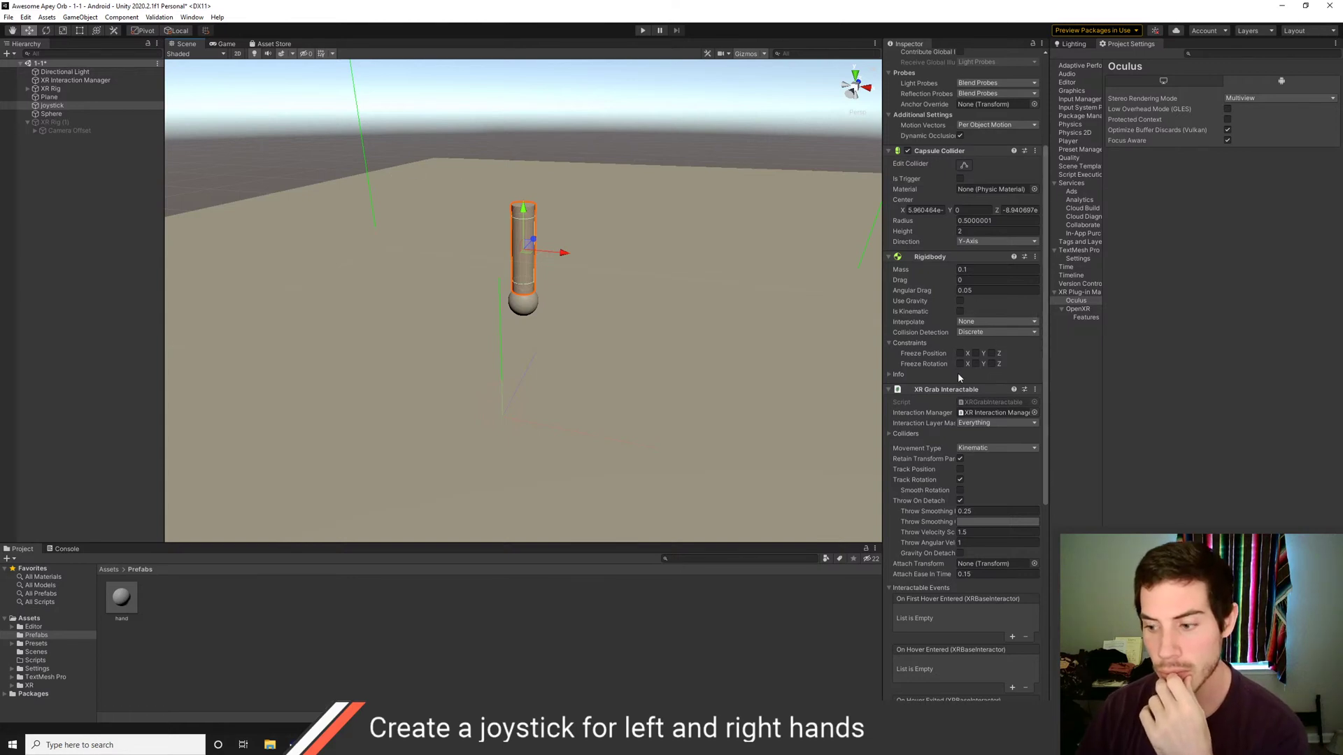
Review the joystick's collider, Rigidbody and XR Grab Interactable settings, and view the joystick and Sphere up close
{"action": "scroll", "coordinate": [957, 345], "scroll_direction": "up", "scroll_amount": 4}
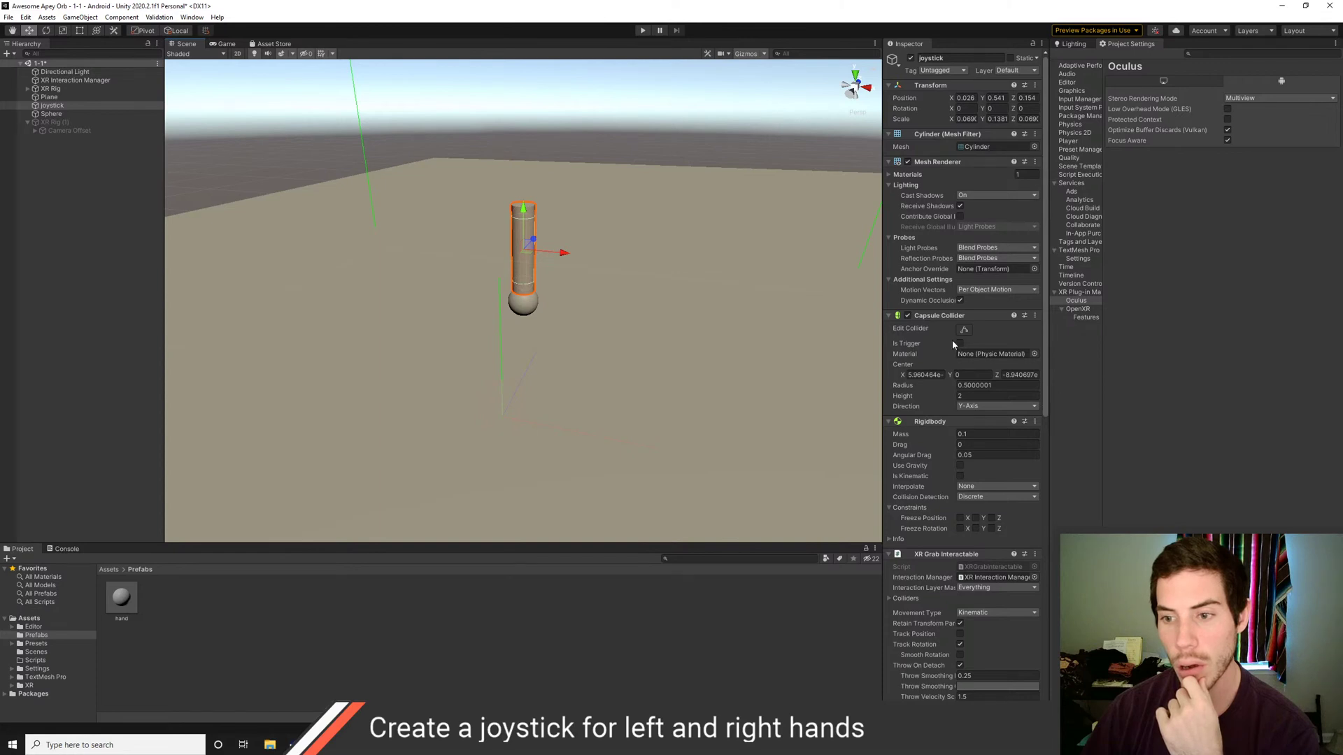
{"action": "scroll", "coordinate": [952, 343], "scroll_direction": "down", "scroll_amount": 3}
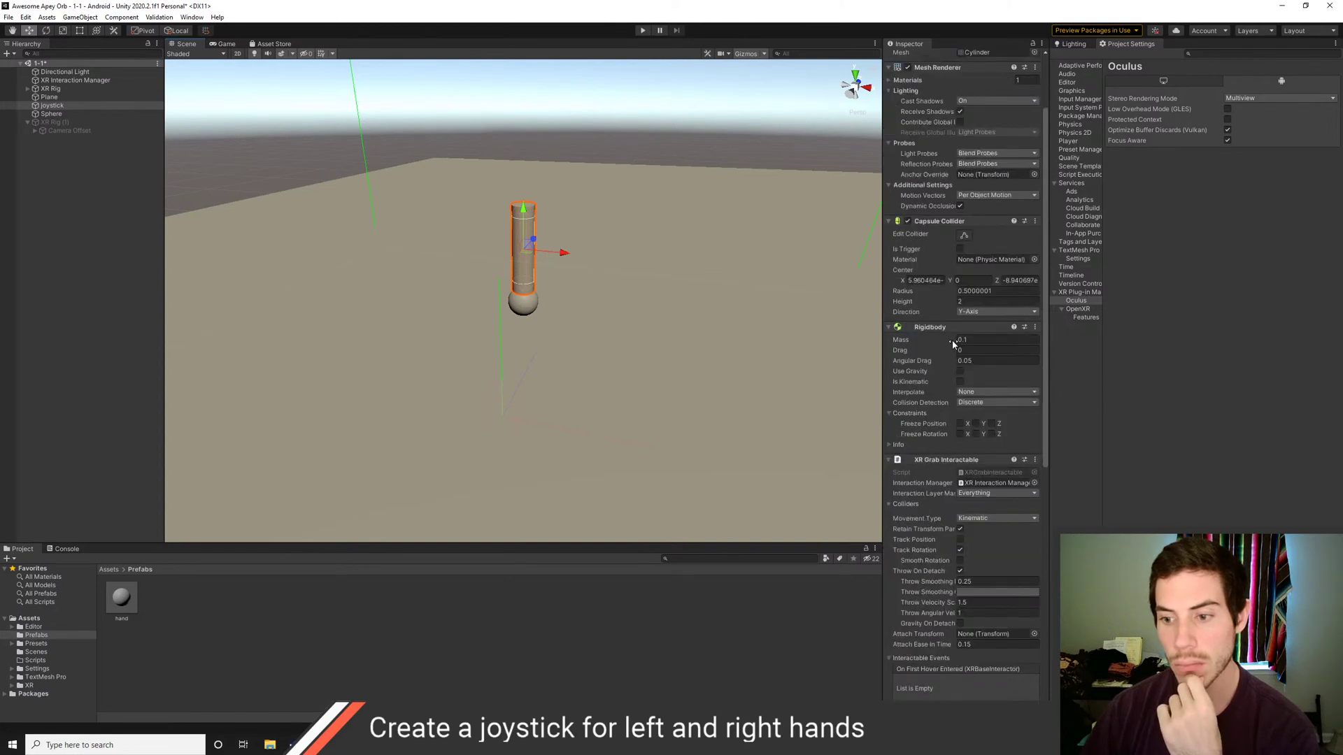
{"action": "scroll", "coordinate": [952, 343], "scroll_direction": "down", "scroll_amount": 3}
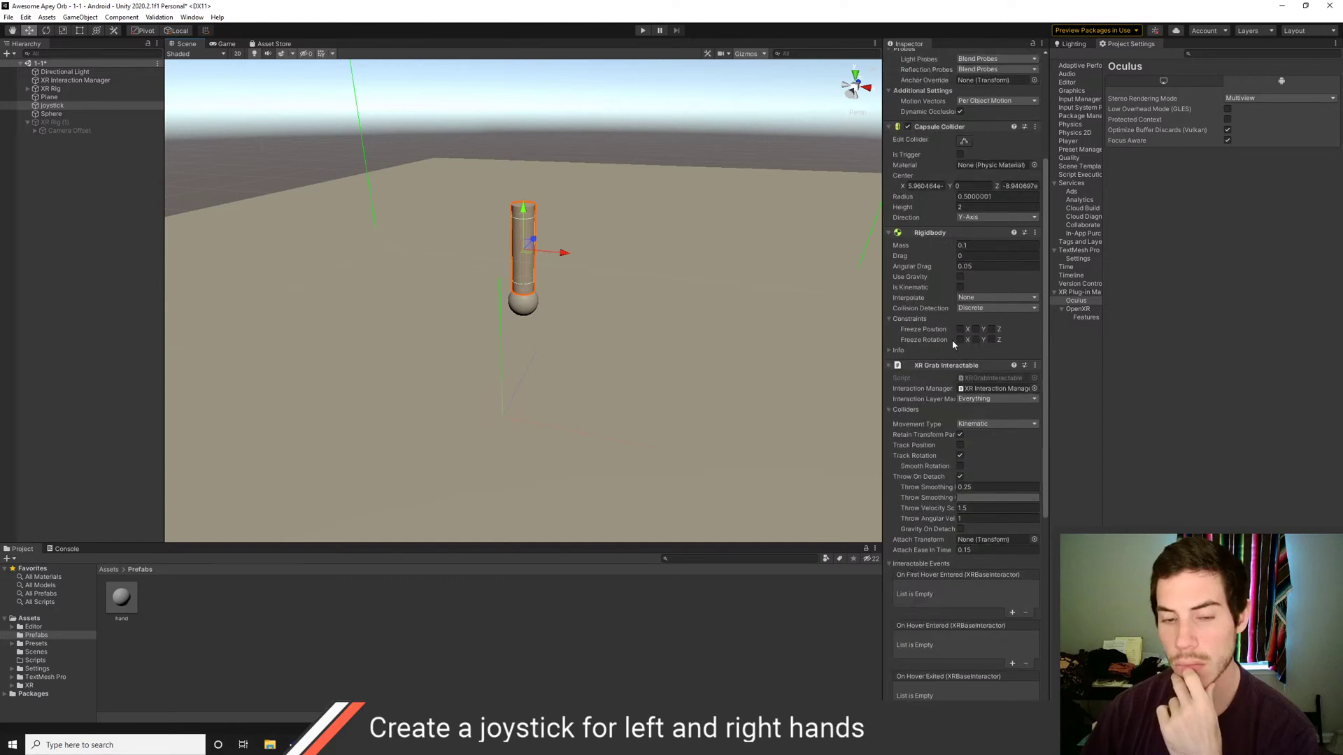
{"action": "scroll", "coordinate": [559, 306], "scroll_direction": "down", "scroll_amount": 2}
{"action": "scroll", "coordinate": [559, 329], "scroll_direction": "up", "scroll_amount": 2}
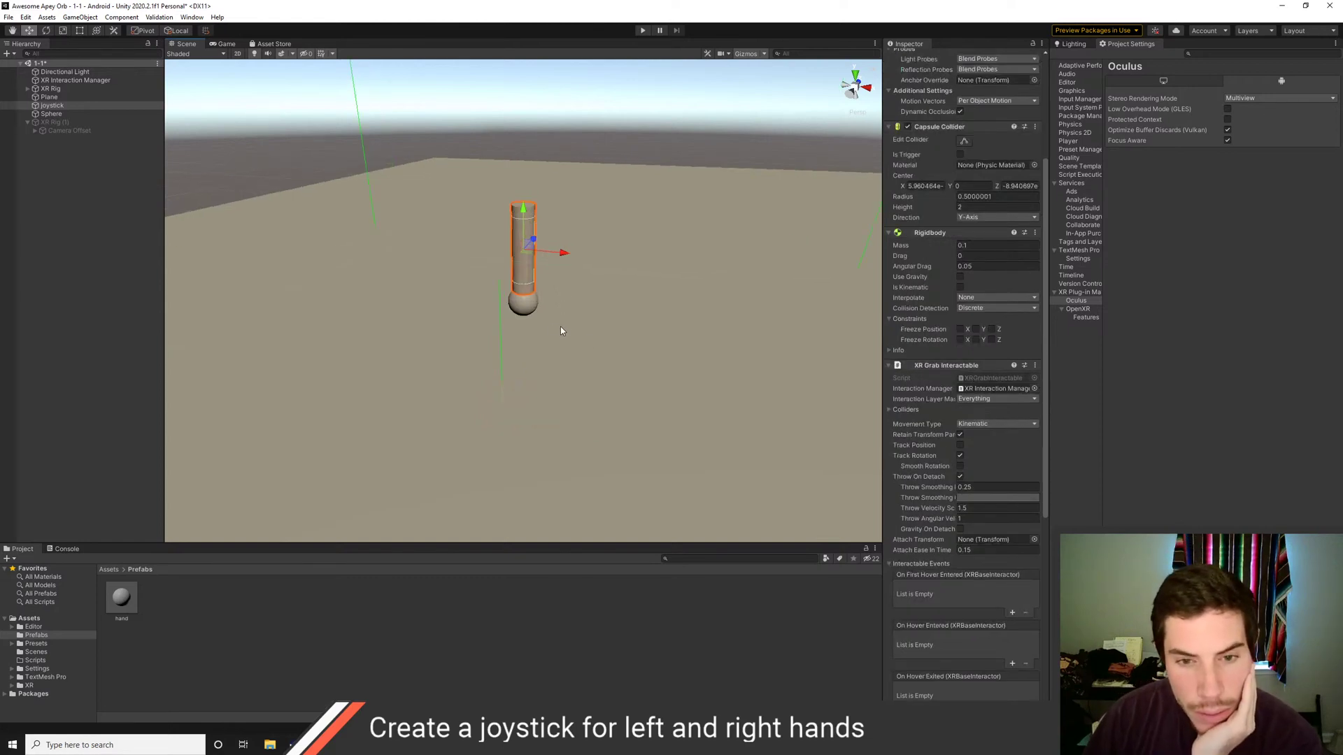
{"action": "middle_click_drag", "start_coordinate": [560, 326], "coordinate": [602, 323]}
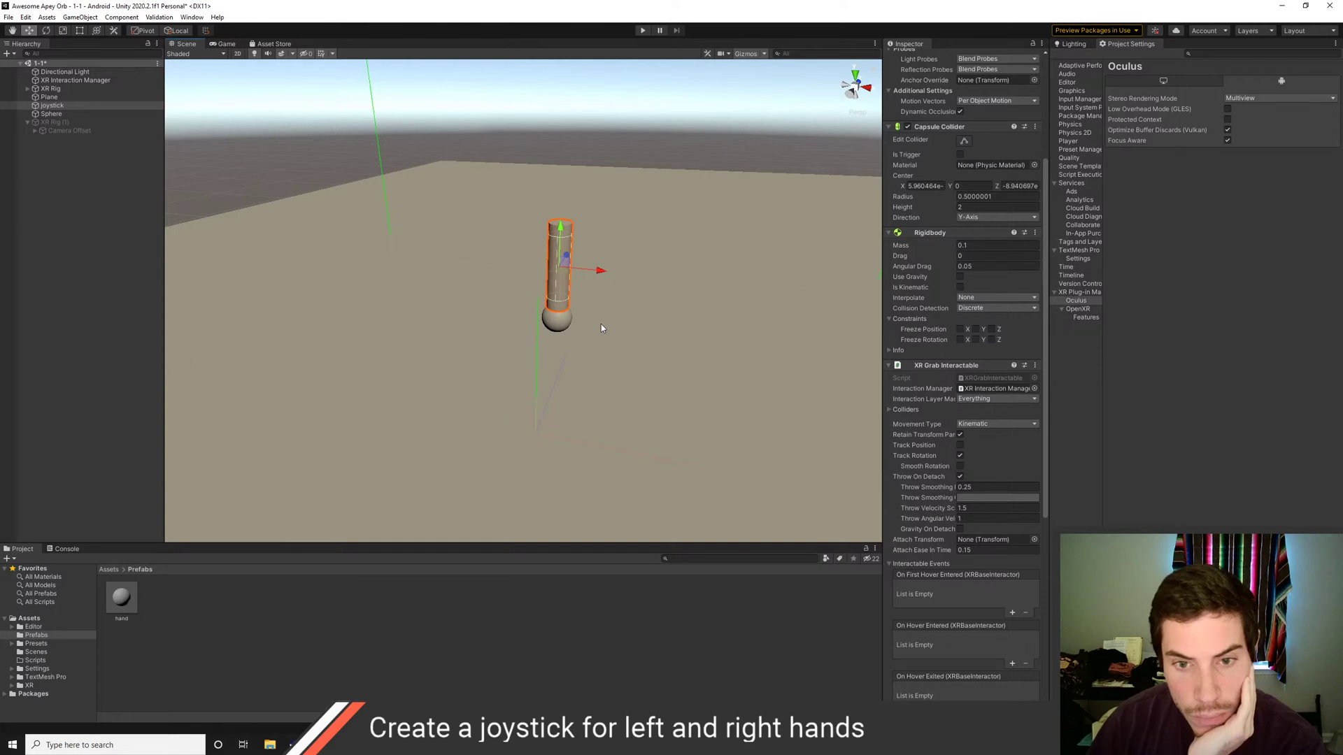
{"action": "scroll", "coordinate": [596, 339], "scroll_direction": "up", "scroll_amount": 2}
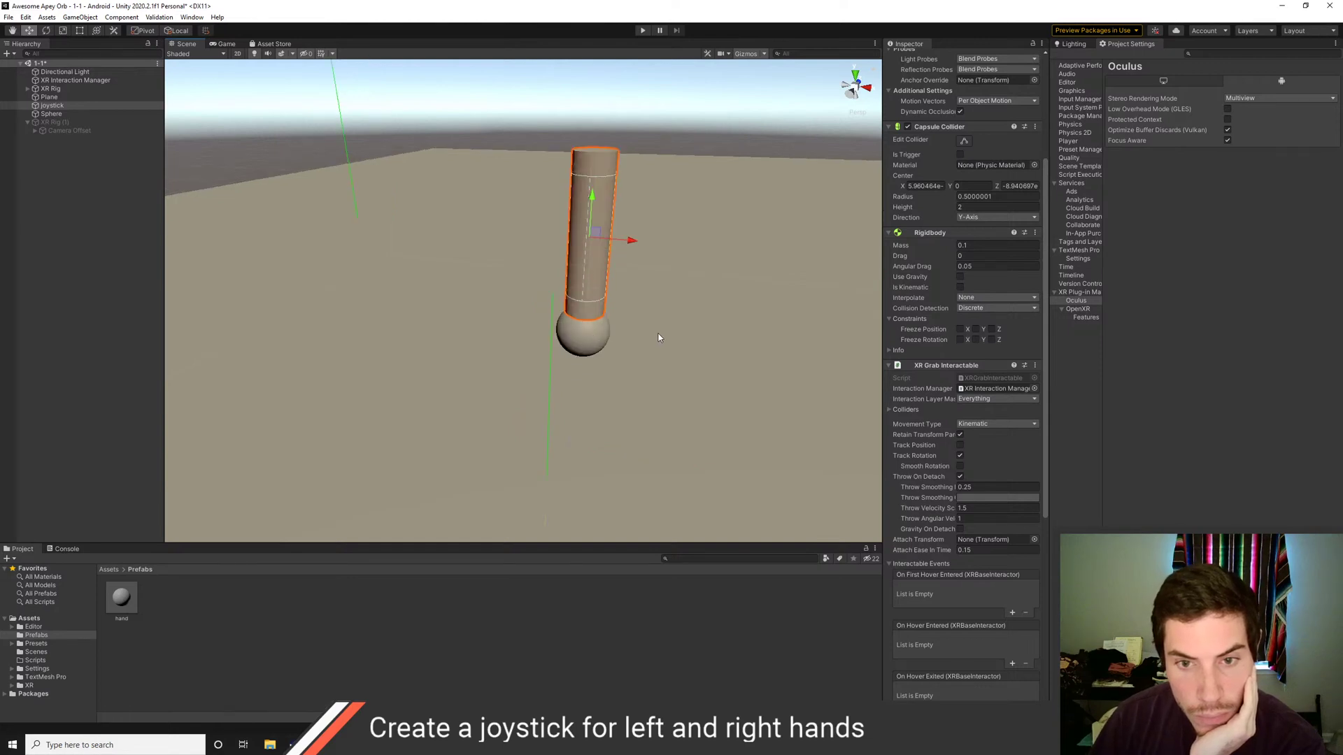
{"action": "middle_click_drag", "start_coordinate": [658, 338], "coordinate": [583, 355]}
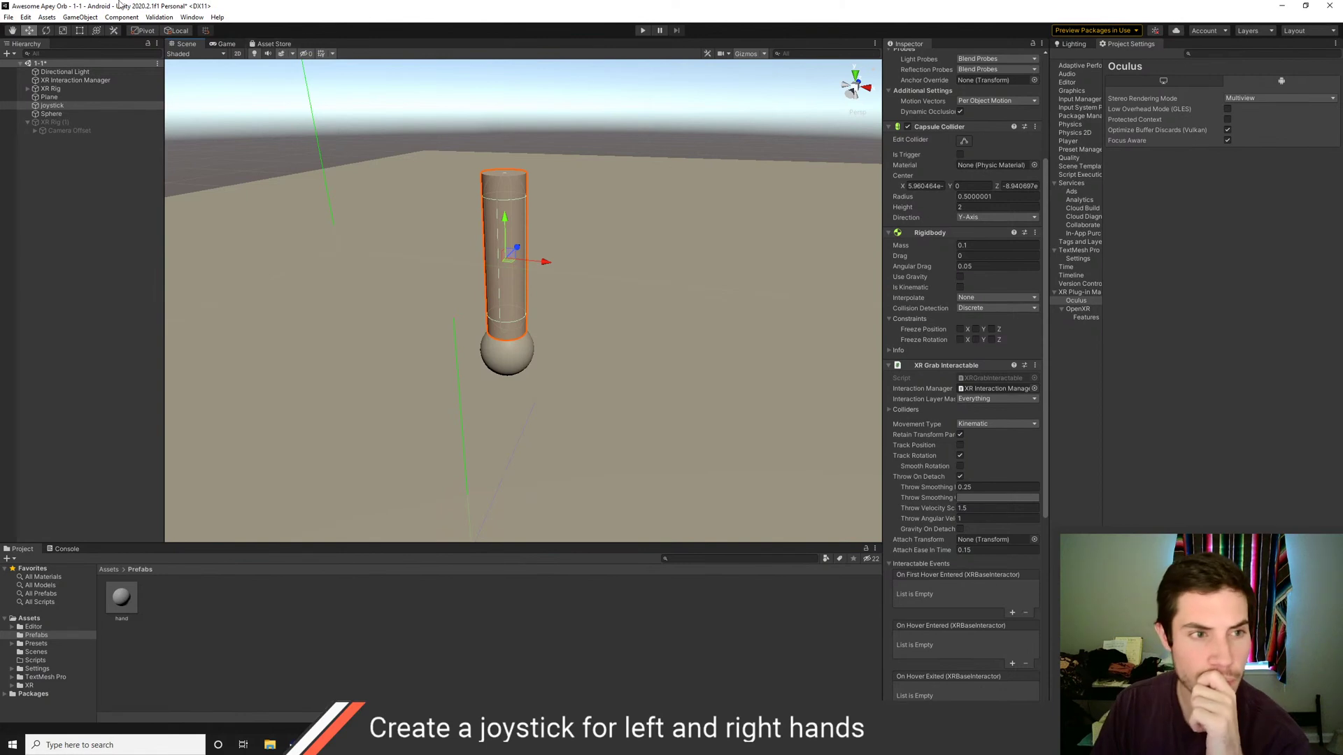
Expand the XR Rig's Camera Offset and compare the LeftHand and RightHand Controller settings
{"action": "left_click", "coordinate": [27, 89]}
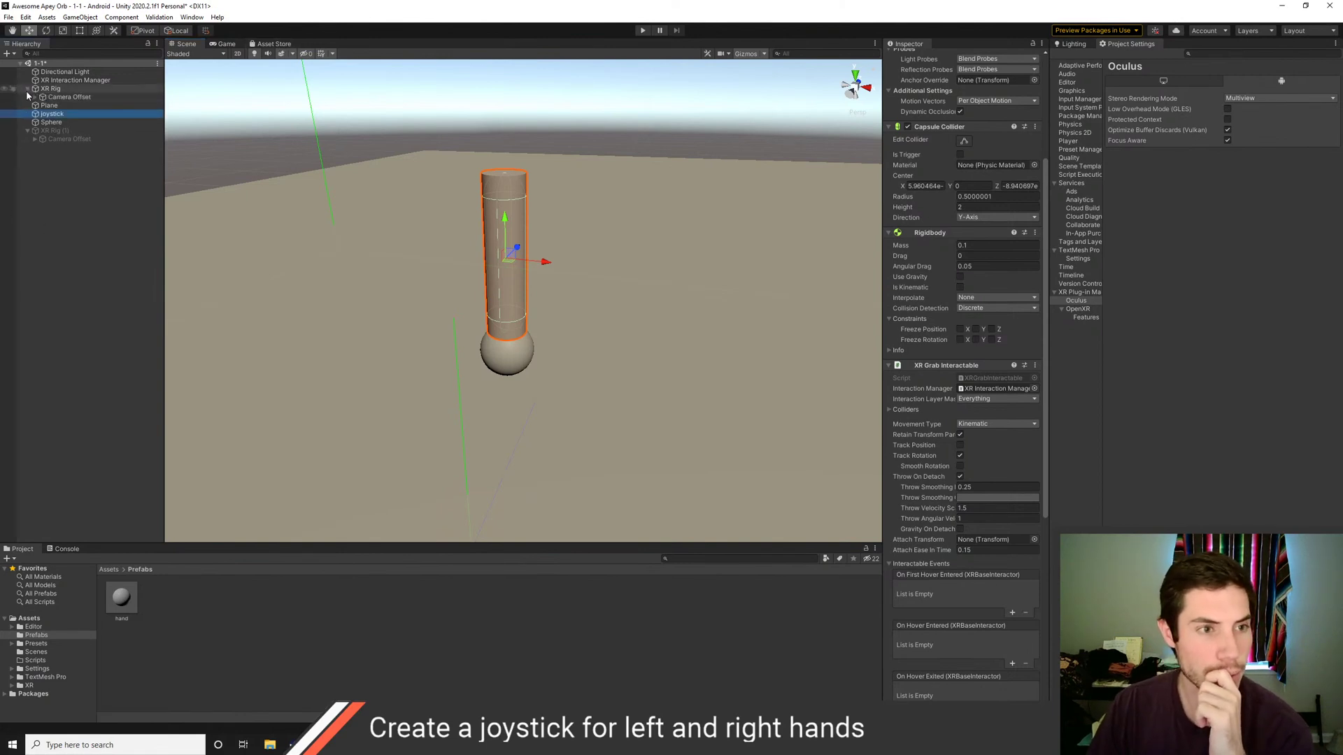
{"action": "left_click", "coordinate": [34, 96]}
{"action": "left_click", "coordinate": [70, 114]}
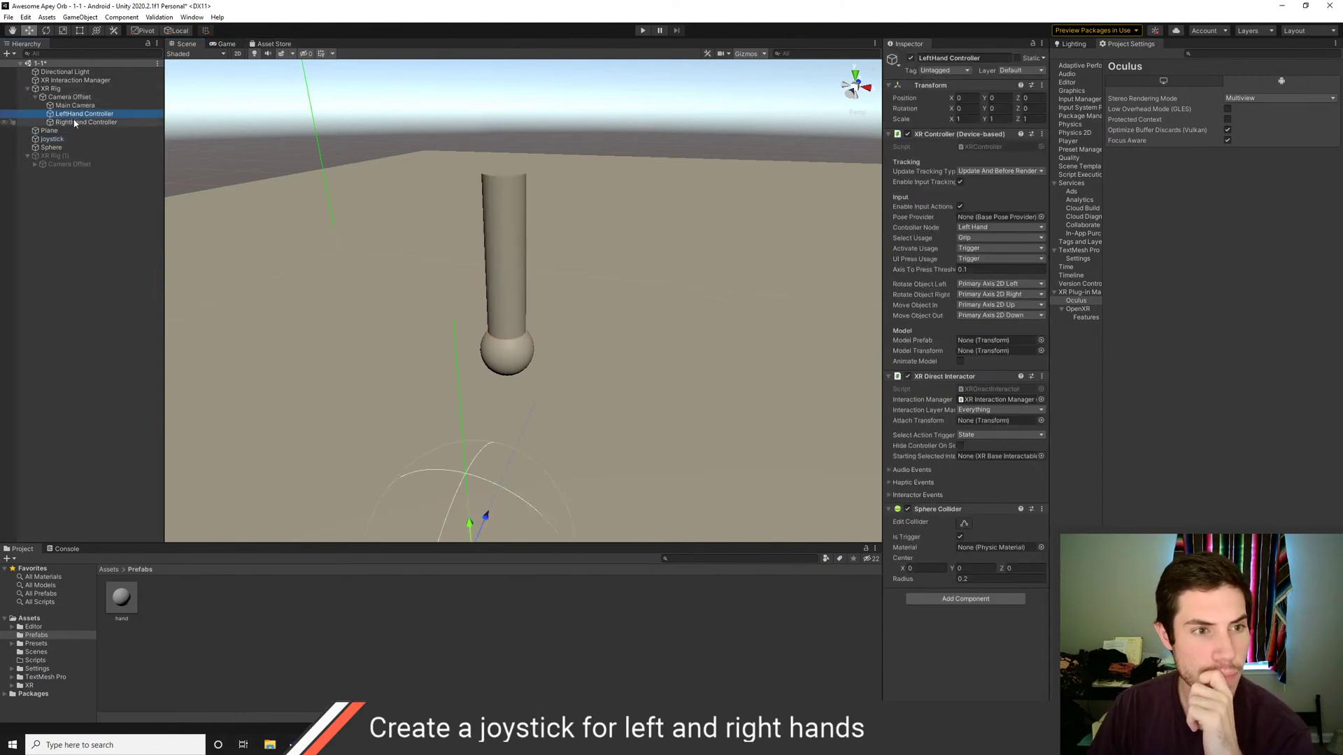
{"action": "left_click", "coordinate": [77, 122]}
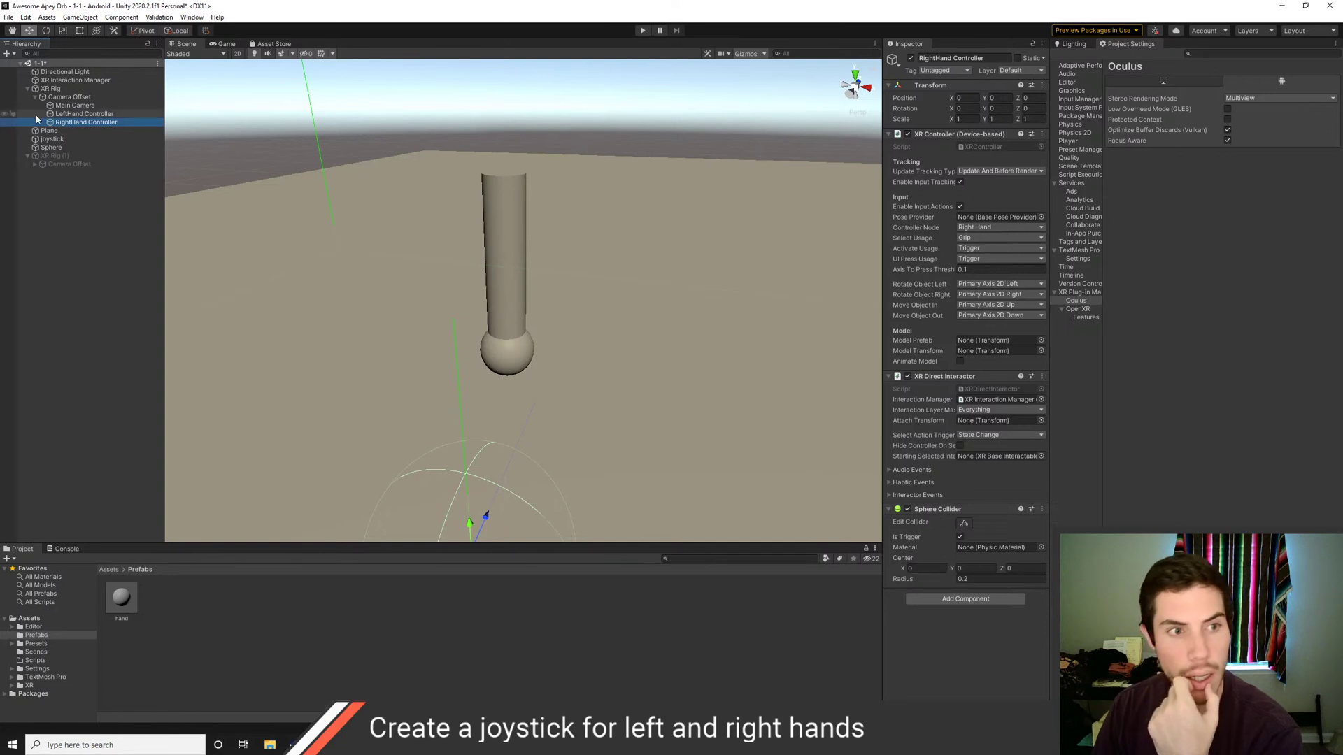
Examine the joystick's XR Grab Interactable tracking and throw options and its interactable events
{"action": "left_click", "coordinate": [53, 140]}
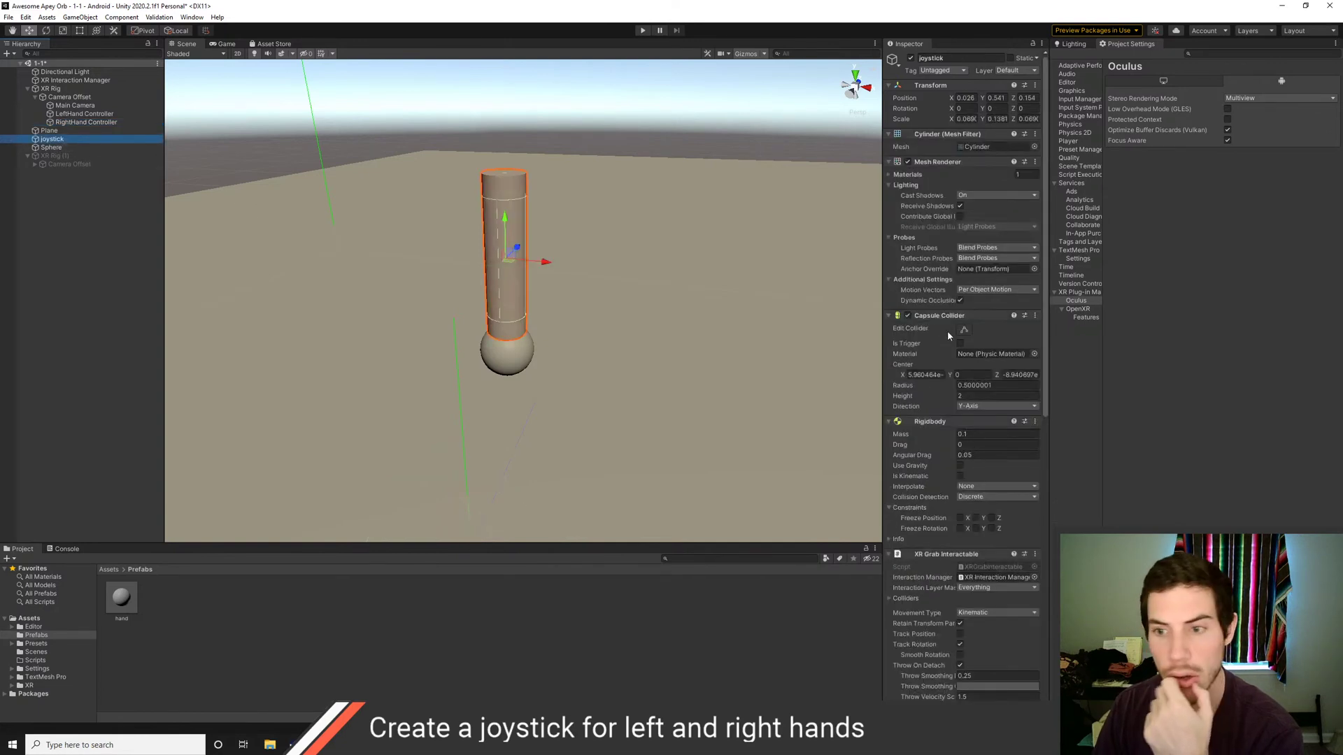
{"action": "scroll", "coordinate": [941, 329], "scroll_direction": "down", "scroll_amount": 8}
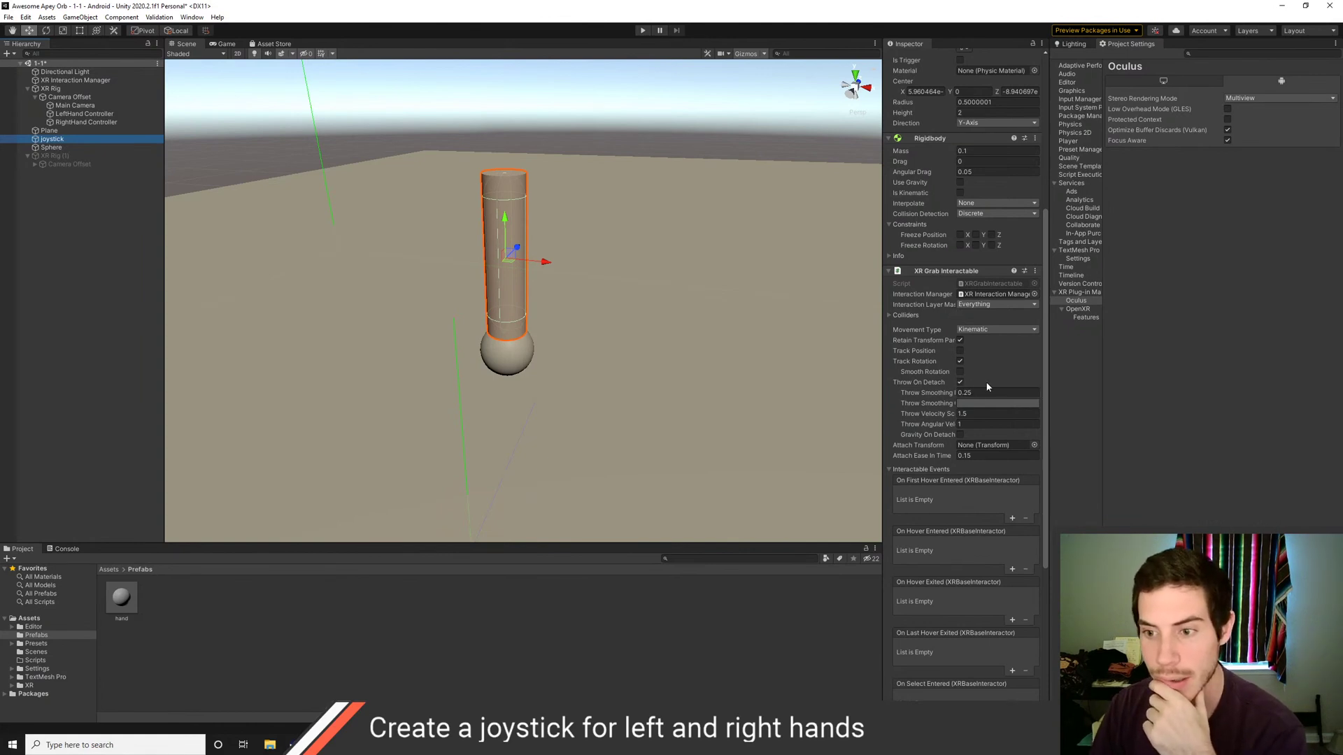
{"action": "scroll", "coordinate": [987, 387], "scroll_direction": "down", "scroll_amount": 3}
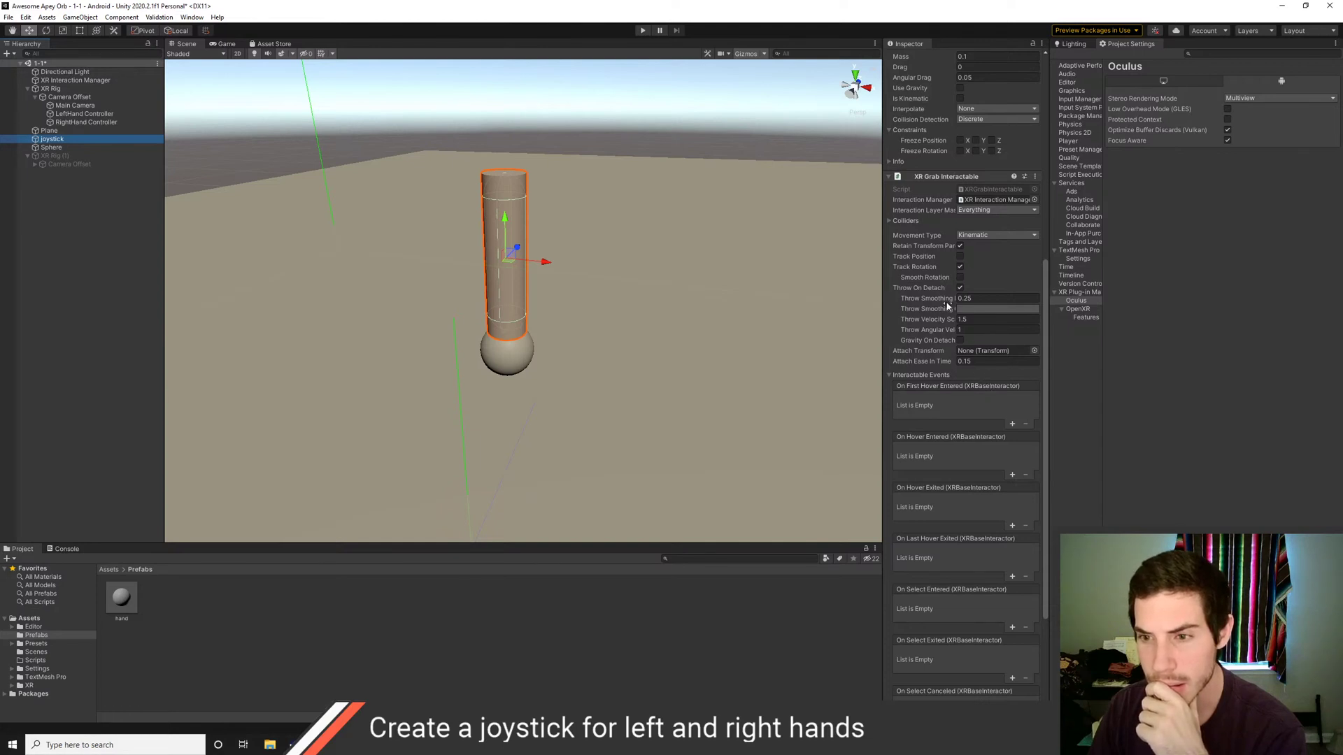
{"action": "scroll", "coordinate": [991, 279], "scroll_direction": "down", "scroll_amount": 3}
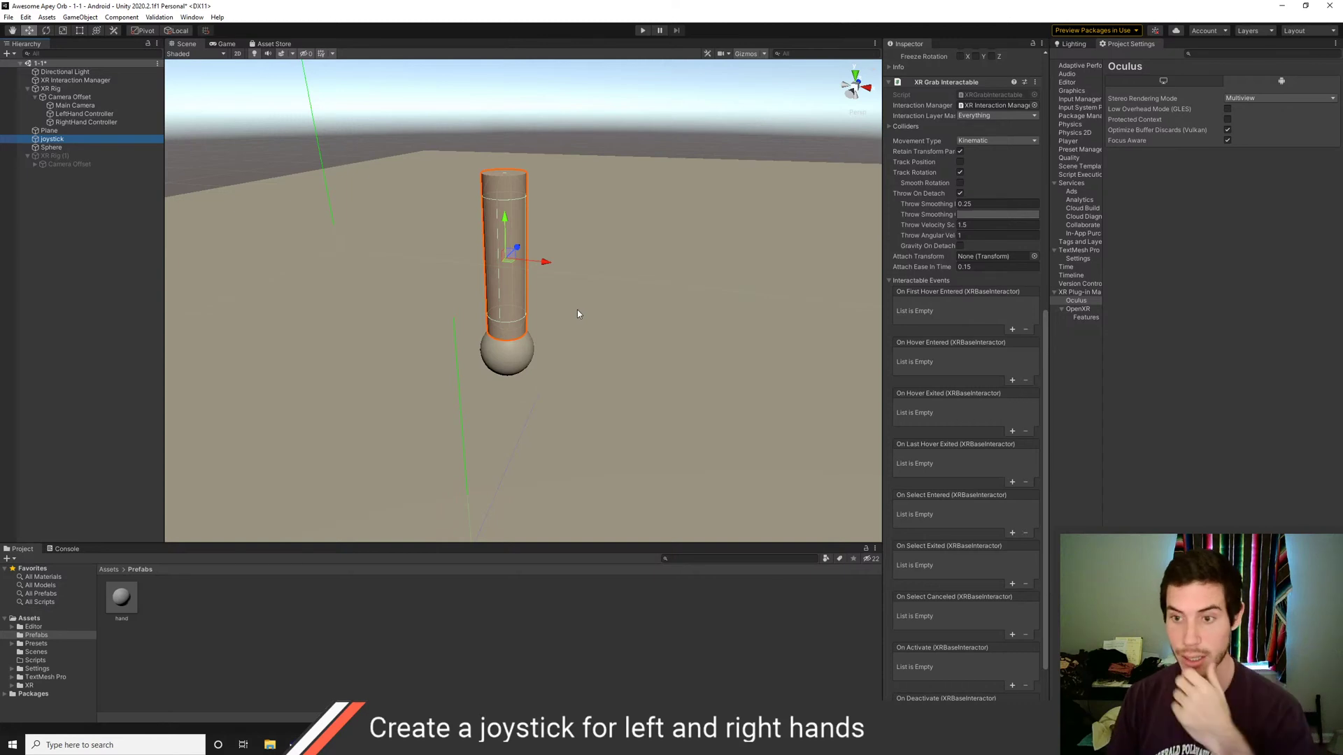
Examine the joystick's Capsule Collider, Rigidbody and XR Grab Interactable settings with enough width to read the full property names
{"action": "scroll", "coordinate": [980, 320], "scroll_direction": "up", "scroll_amount": 3}
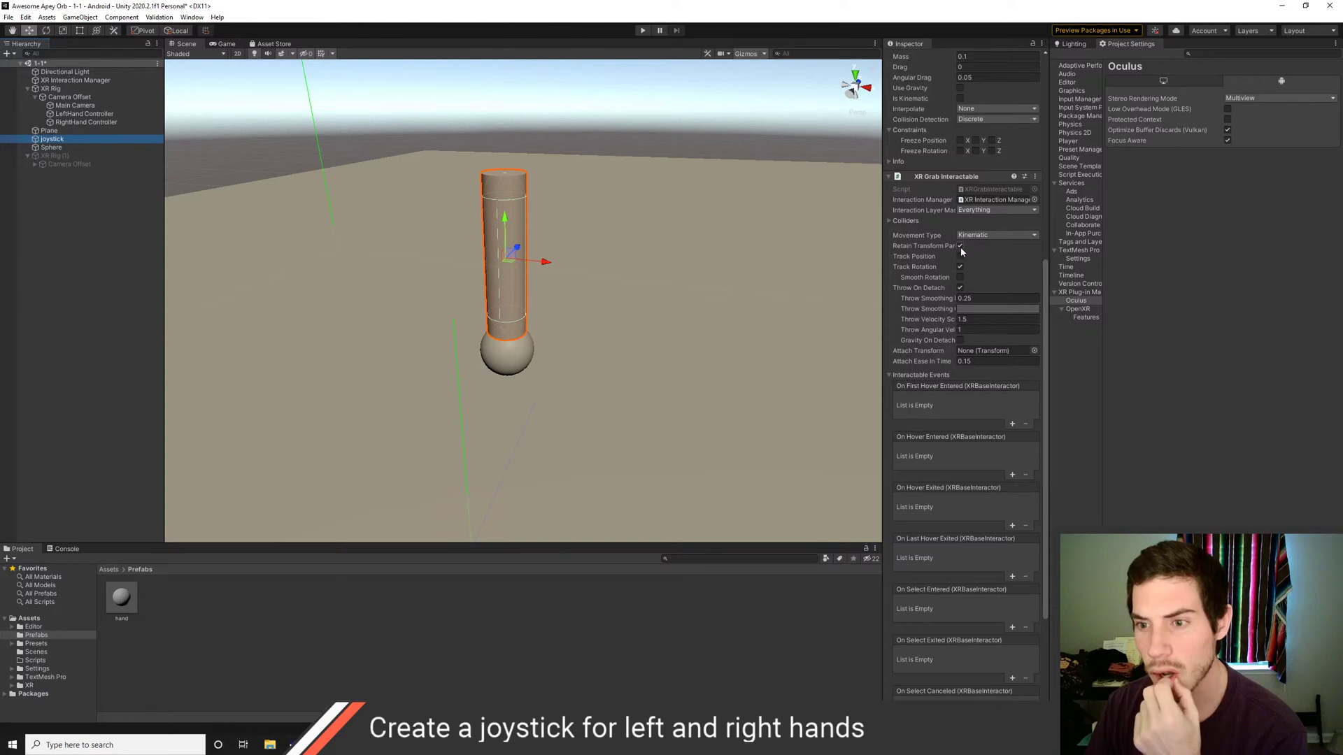
{"action": "left_click_drag", "start_coordinate": [883, 263], "coordinate": [828, 264]}
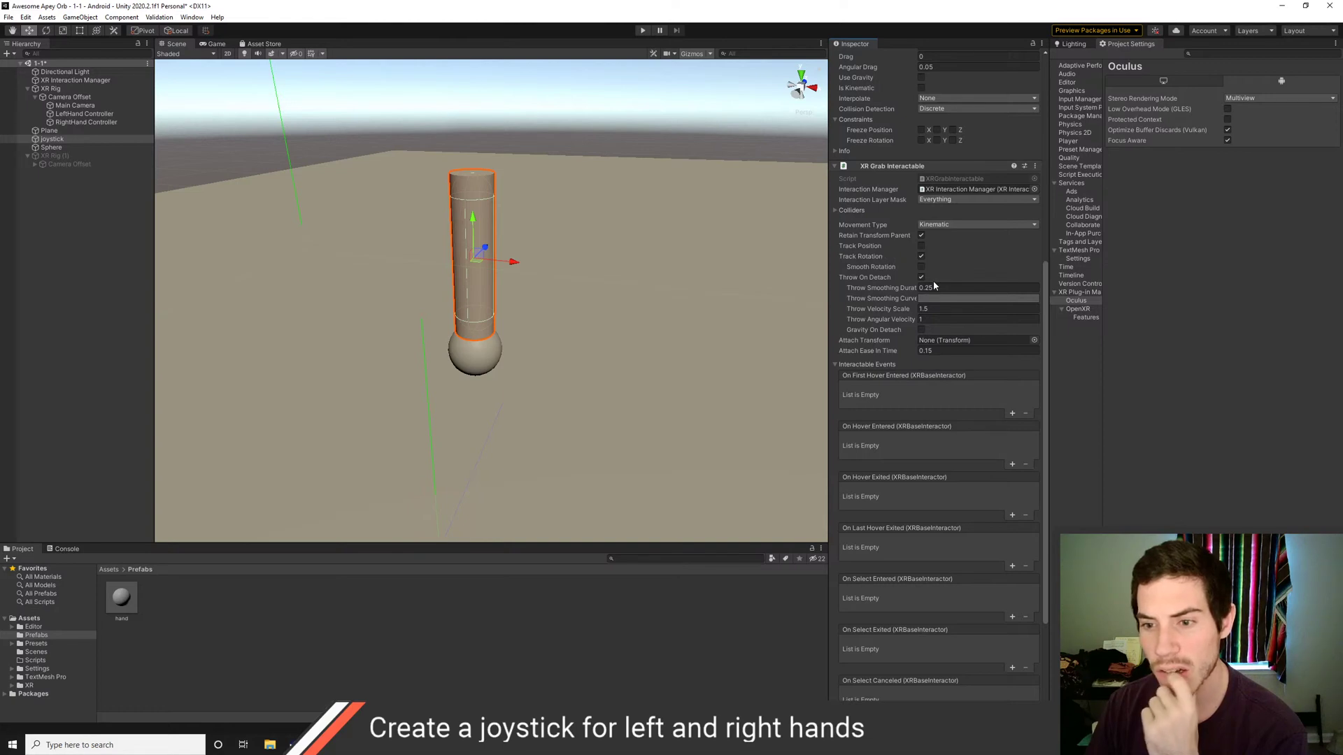
{"action": "scroll", "coordinate": [934, 283], "scroll_direction": "down", "scroll_amount": 5}
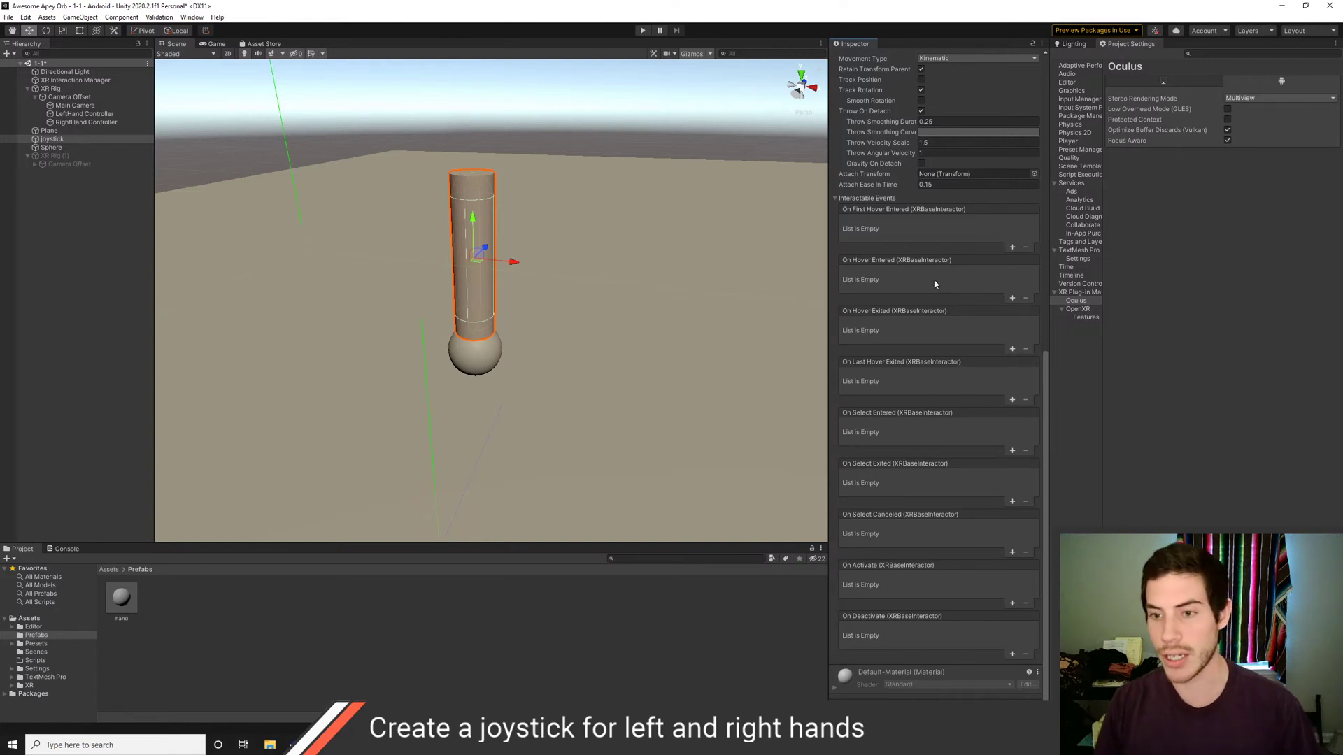
{"action": "scroll", "coordinate": [938, 347], "scroll_direction": "up", "scroll_amount": 5}
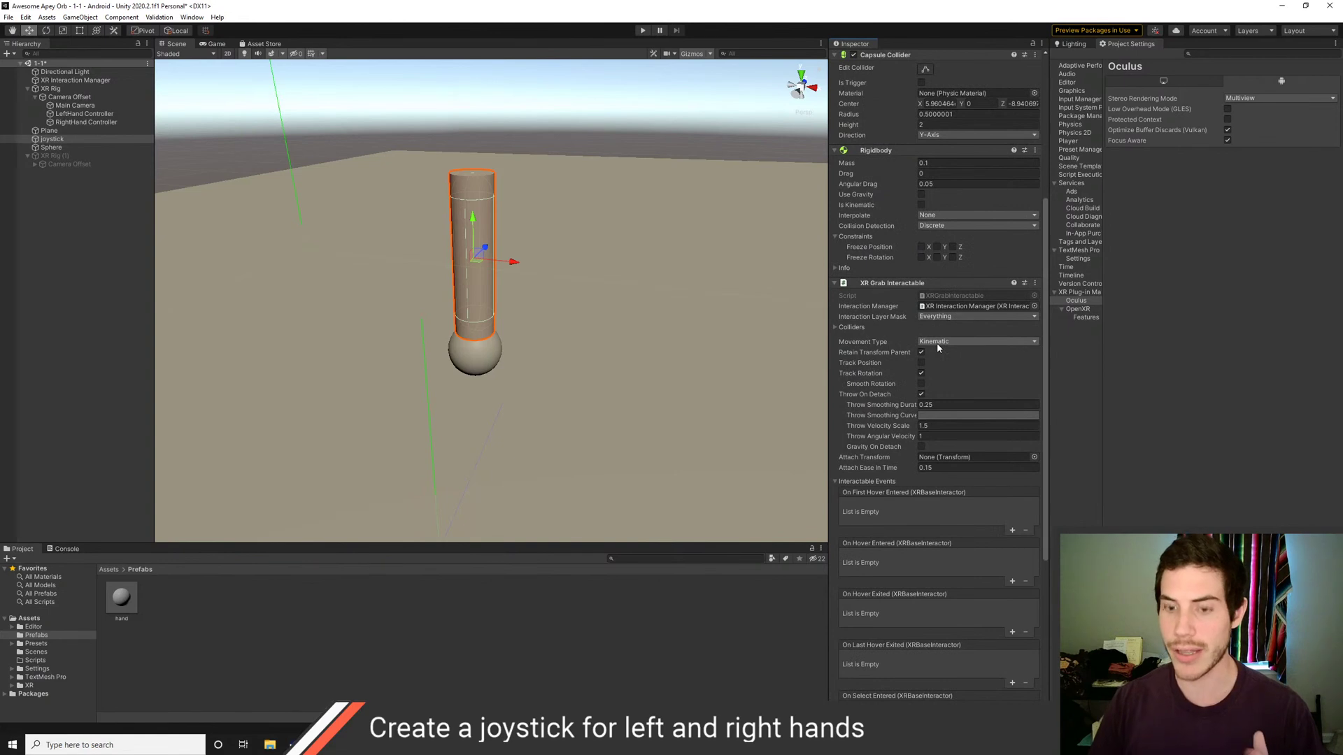
{"action": "left_click", "coordinate": [930, 371]}
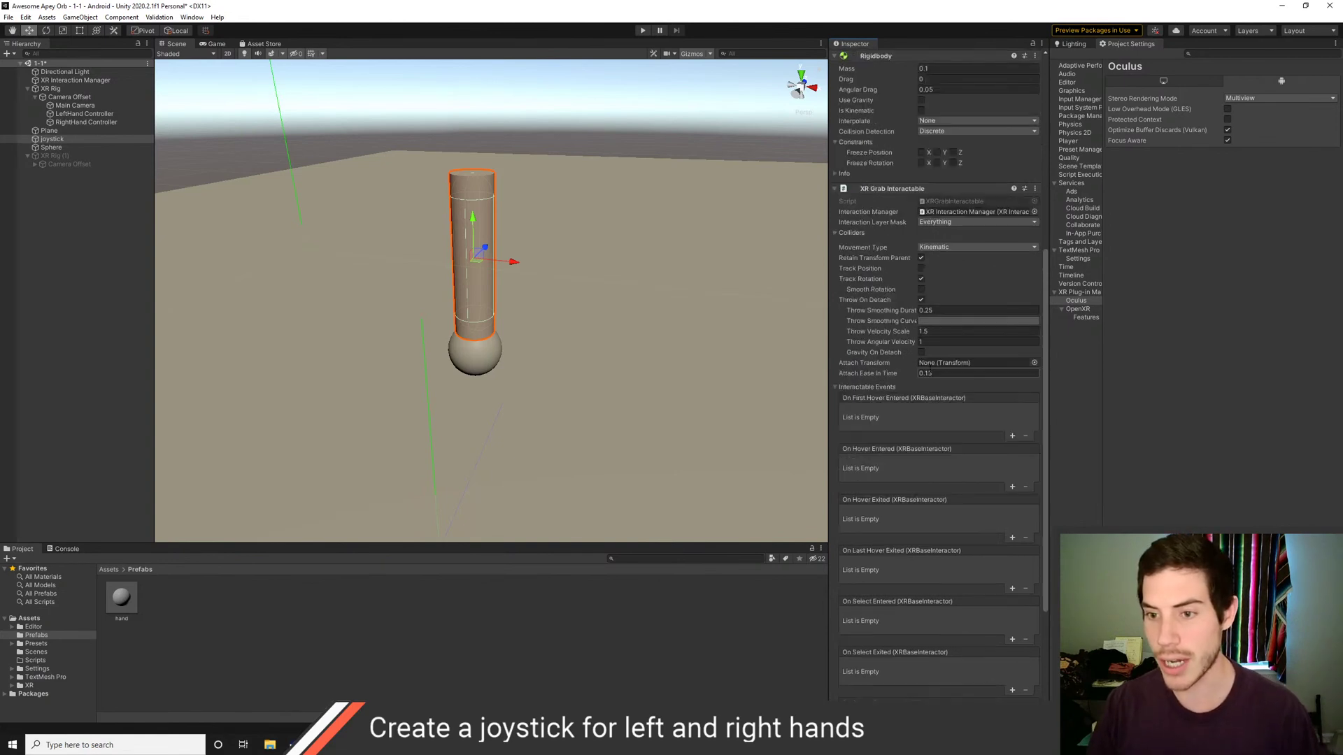
{"action": "left_click", "coordinate": [930, 372]}
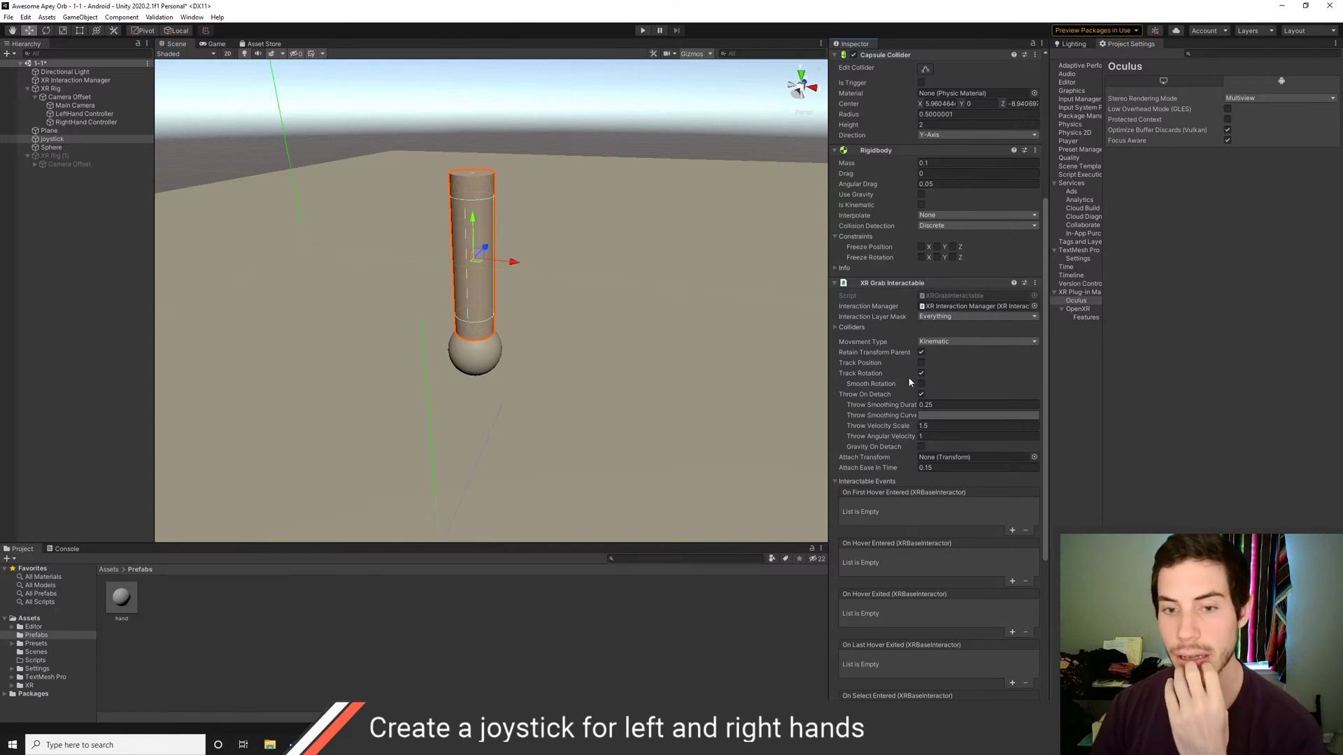
{"action": "scroll", "coordinate": [905, 354], "scroll_direction": "up", "scroll_amount": 4}
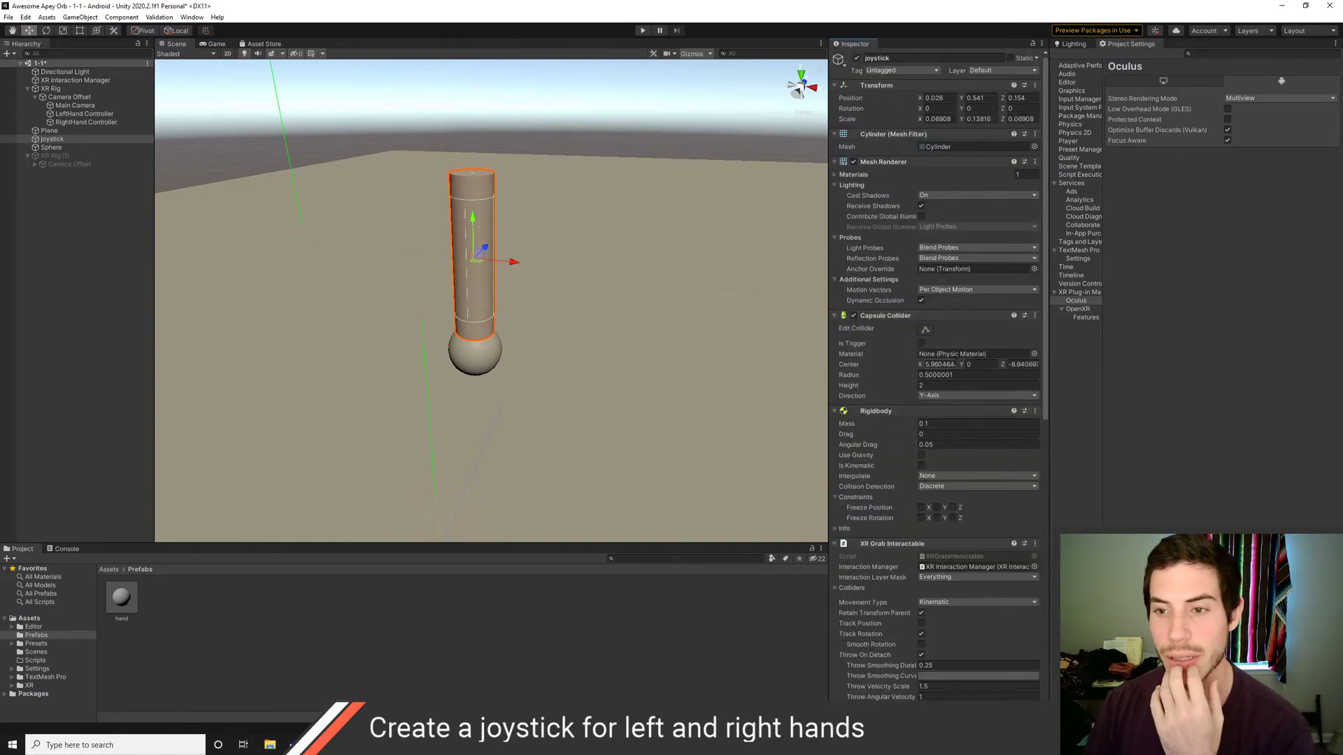
{"action": "scroll", "coordinate": [950, 382], "scroll_direction": "down", "scroll_amount": 3}
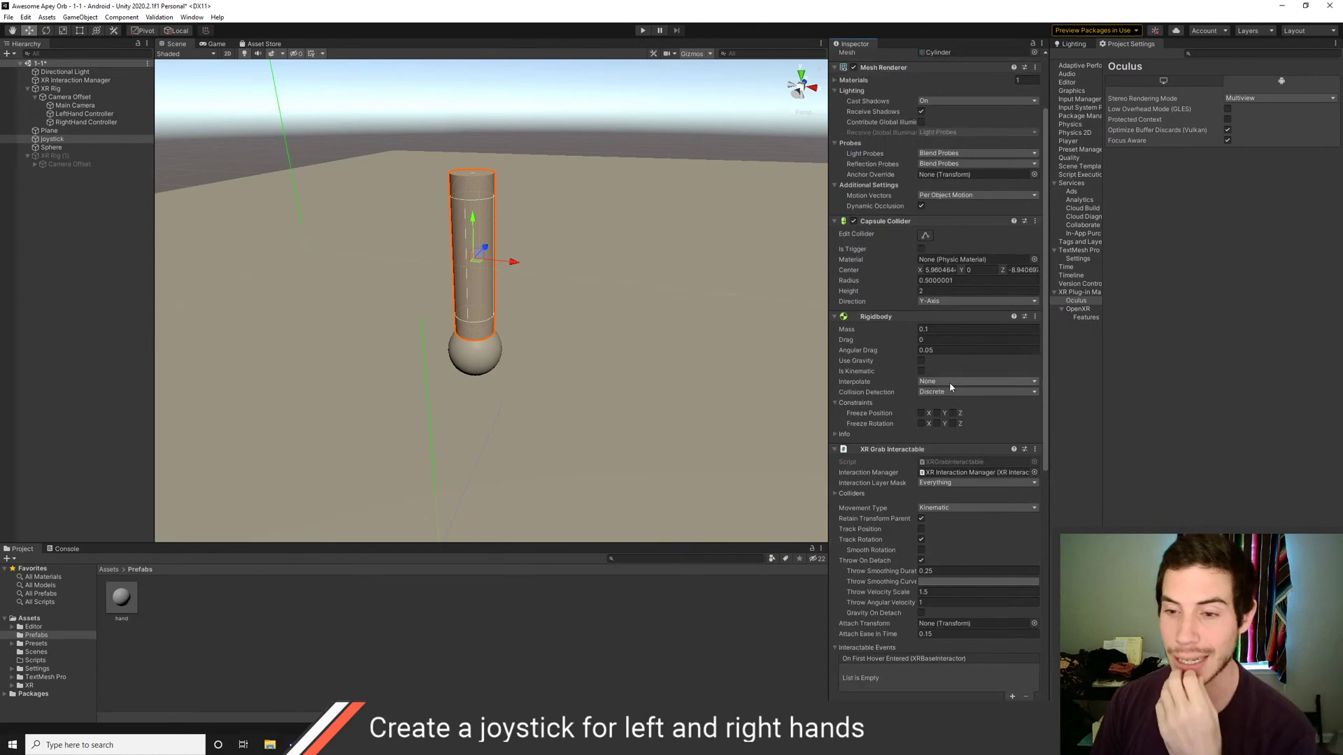
{"action": "scroll", "coordinate": [950, 386], "scroll_direction": "down", "scroll_amount": 3}
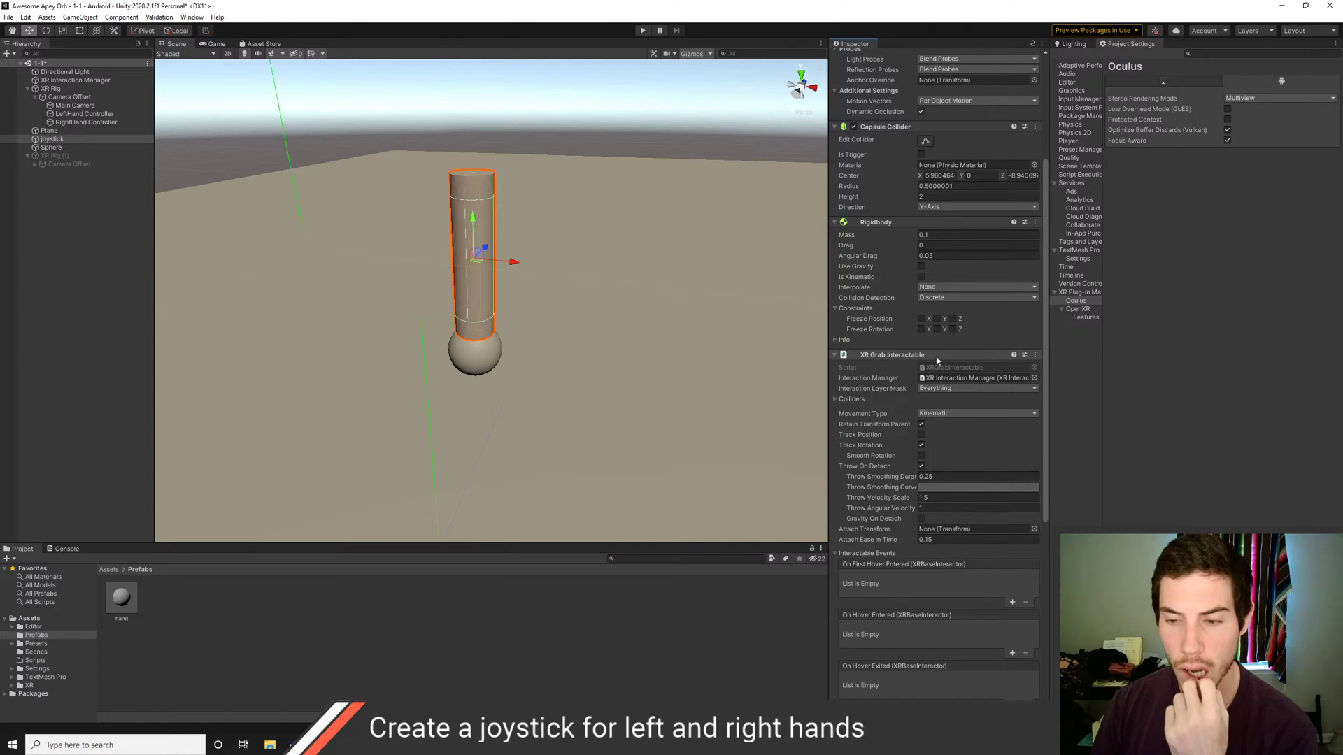
{"action": "scroll", "coordinate": [937, 360], "scroll_direction": "down", "scroll_amount": 3}
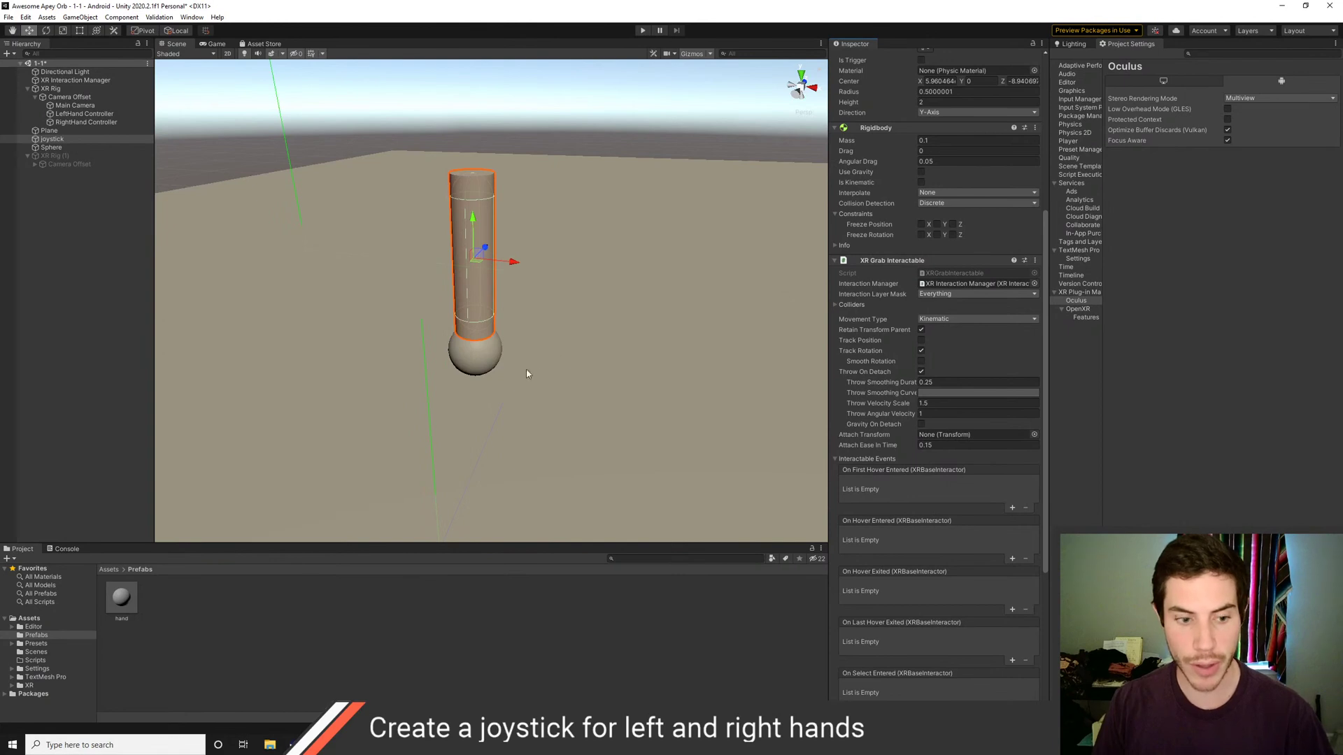
{"action": "mouse_move", "coordinate": [544, 388]}
{"action": "left_mouse_down", "text": "alt"}
{"action": "mouse_move", "coordinate": [564, 372]}
{"action": "mouse_move", "coordinate": [596, 390]}
{"action": "mouse_move", "coordinate": [564, 395]}
{"action": "left_mouse_up", "text": "alt"}
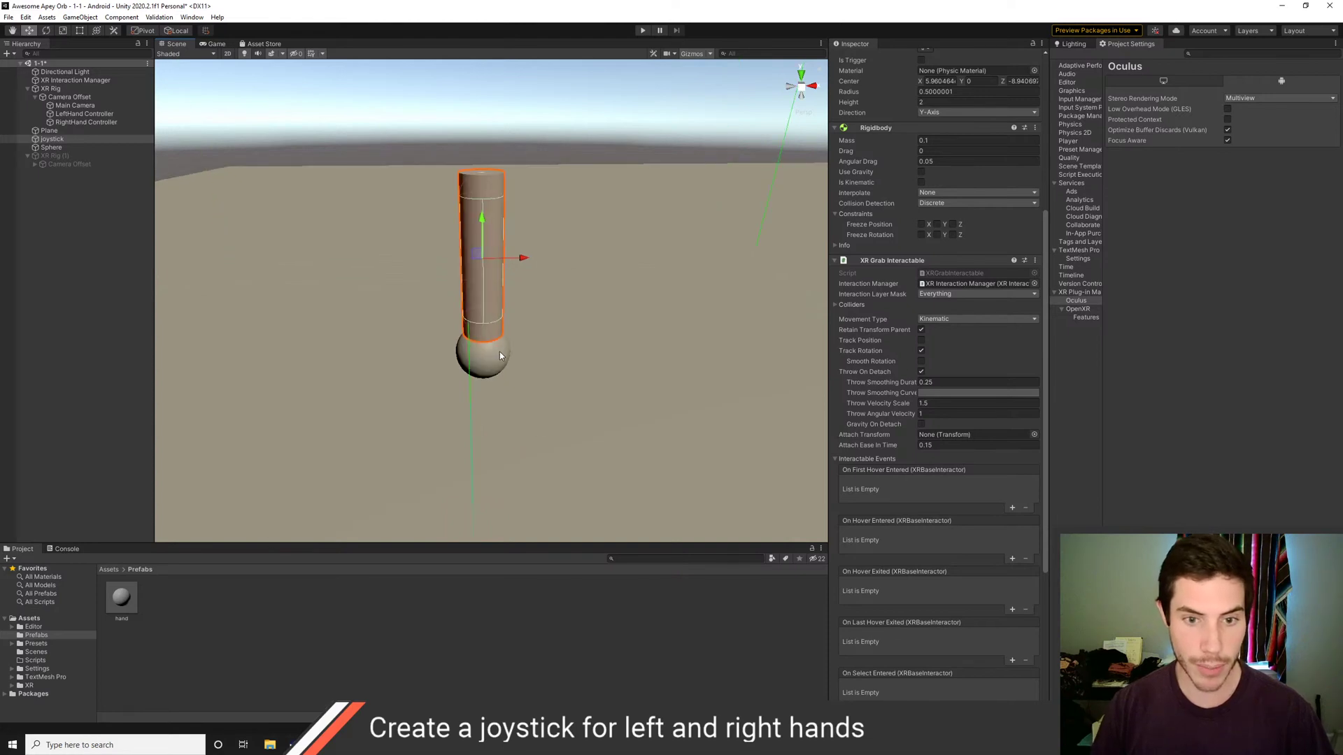
Create a C# script named Joystick in the Assets/Scripts folder
{"action": "left_click", "coordinate": [116, 569]}
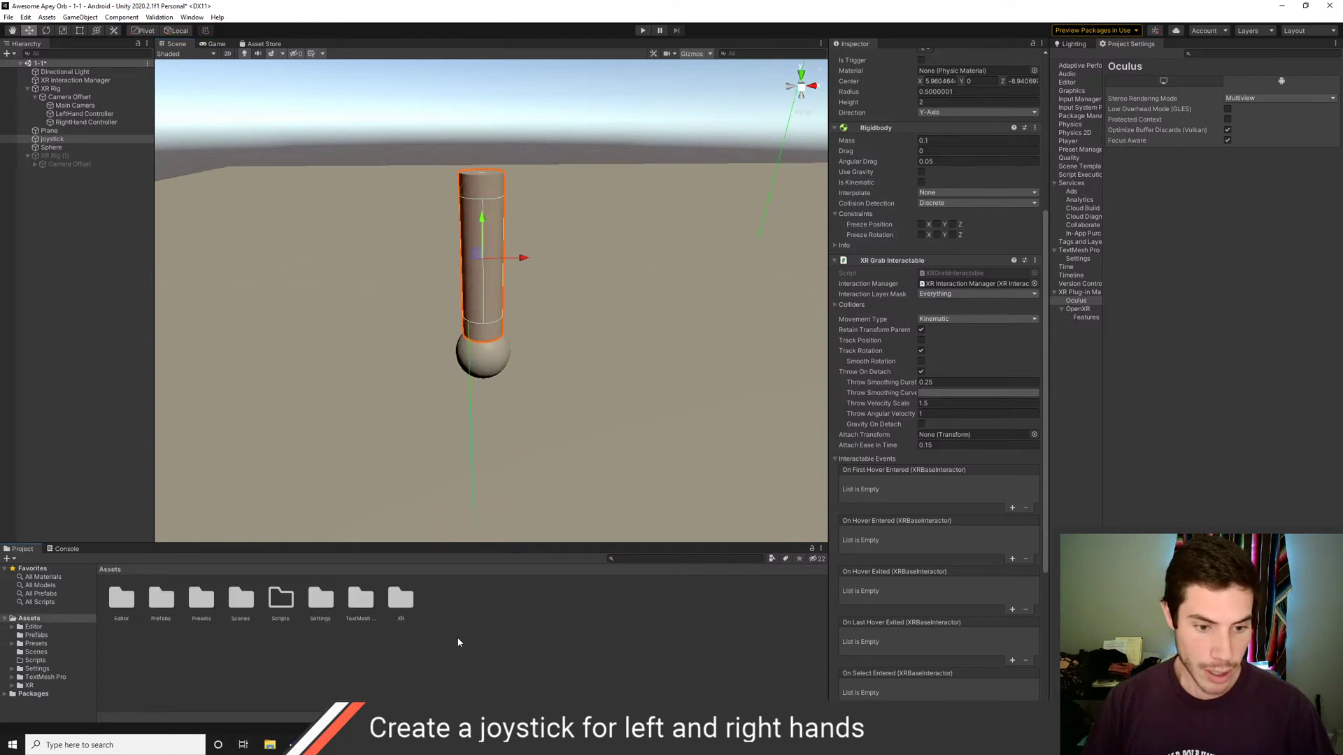
{"action": "left_click", "coordinate": [333, 649]}
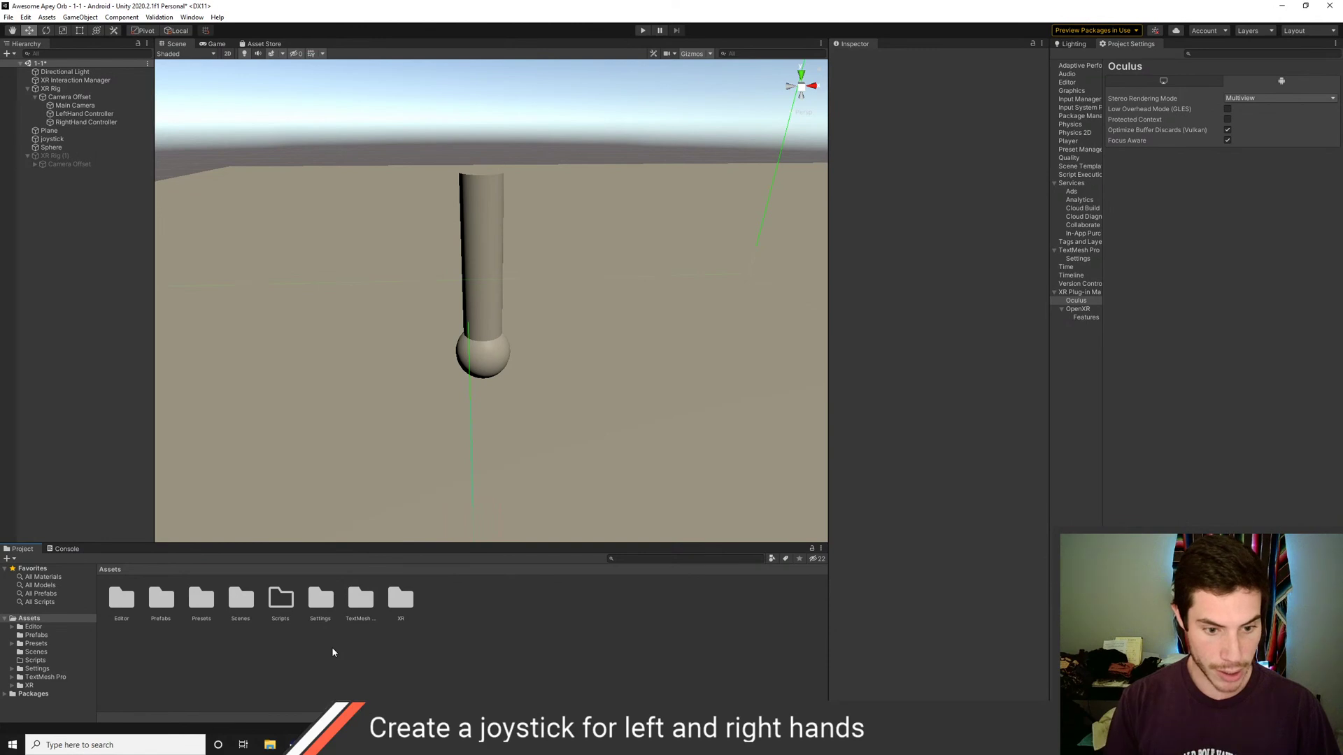
{"action": "double_click", "coordinate": [280, 598]}
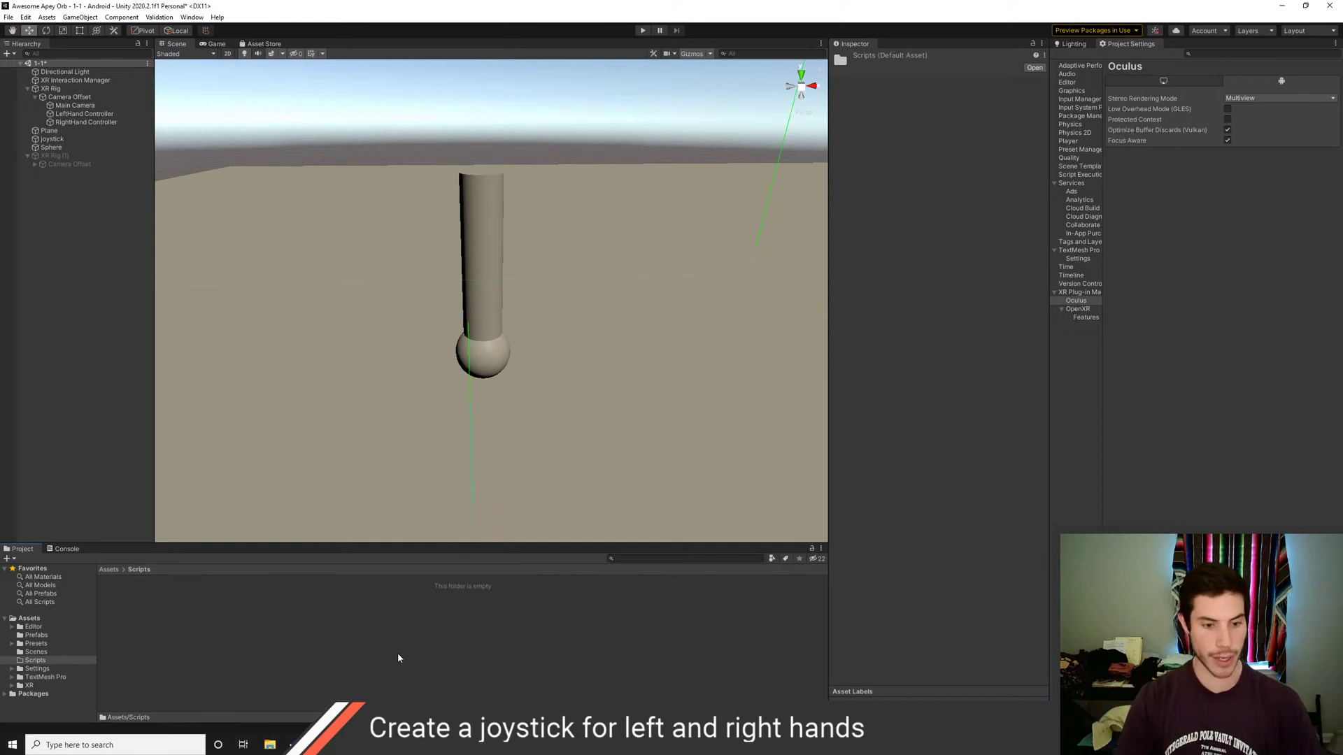
{"action": "left_click", "coordinate": [275, 634]}
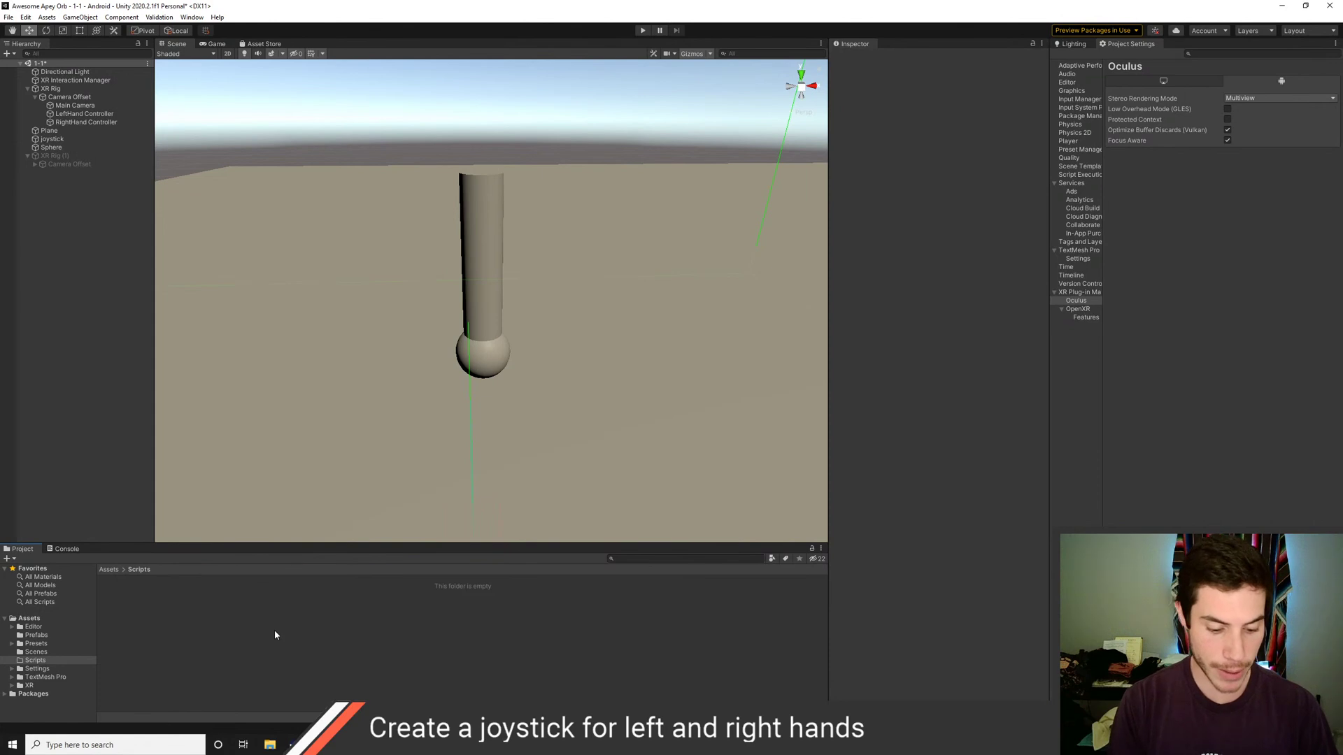
{"action": "key", "text": "alt+c"}
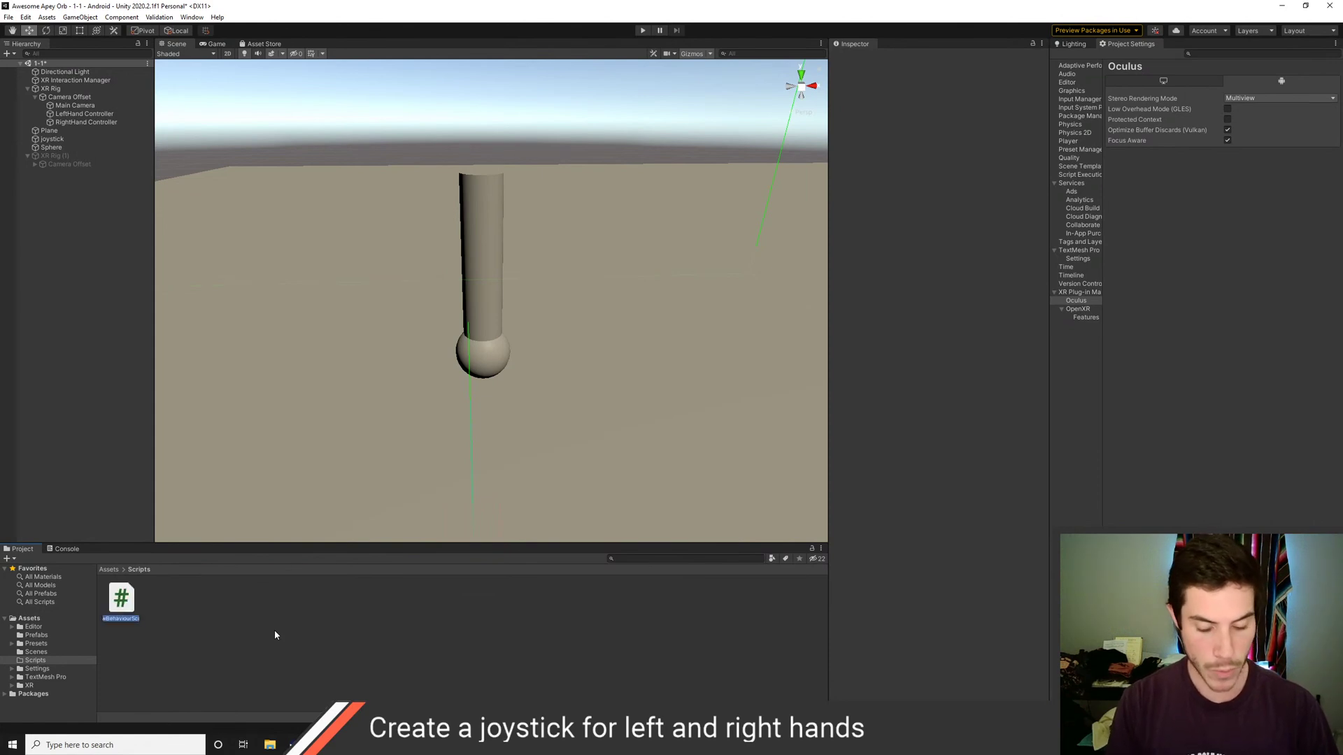
{"action": "type", "text": "Joy"}
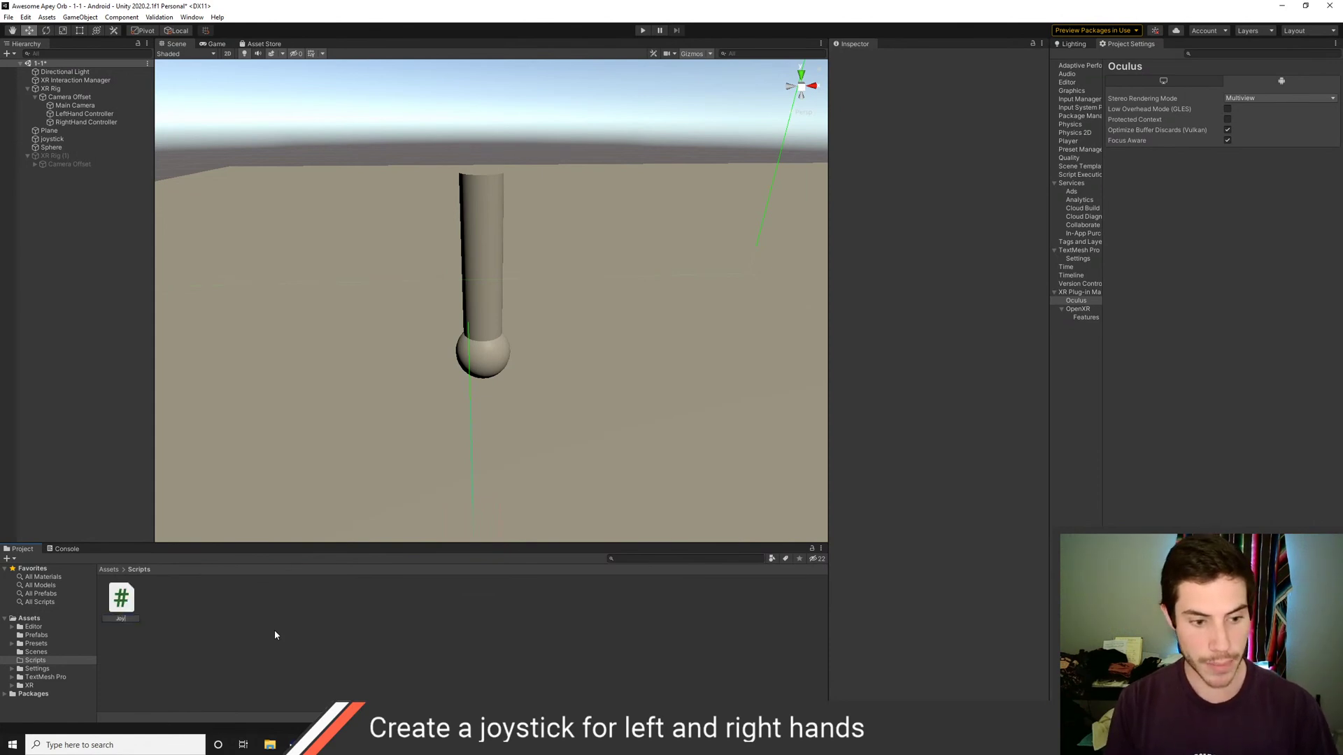
{"action": "type", "text": "stick"}
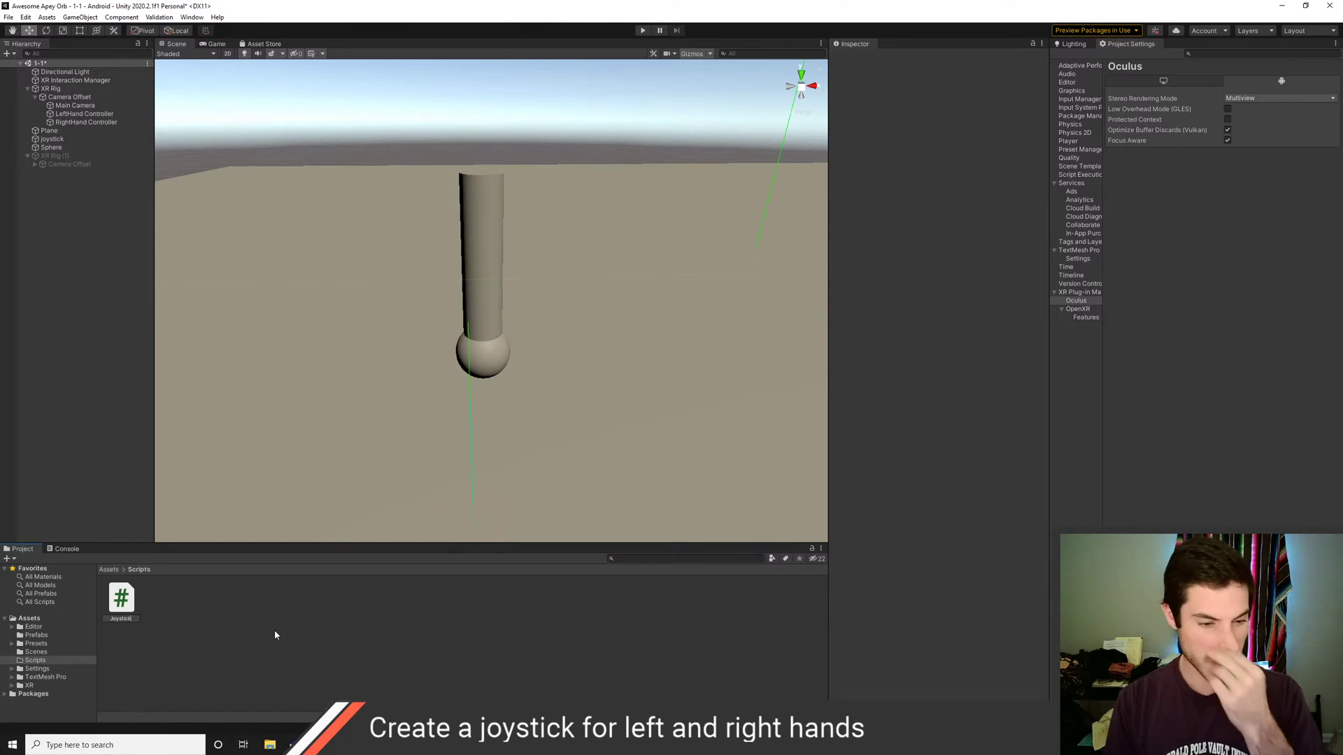
Open the Joystick script in Visual Studio Code and go through its Start and Update methods
{"action": "left_click", "coordinate": [126, 610]}
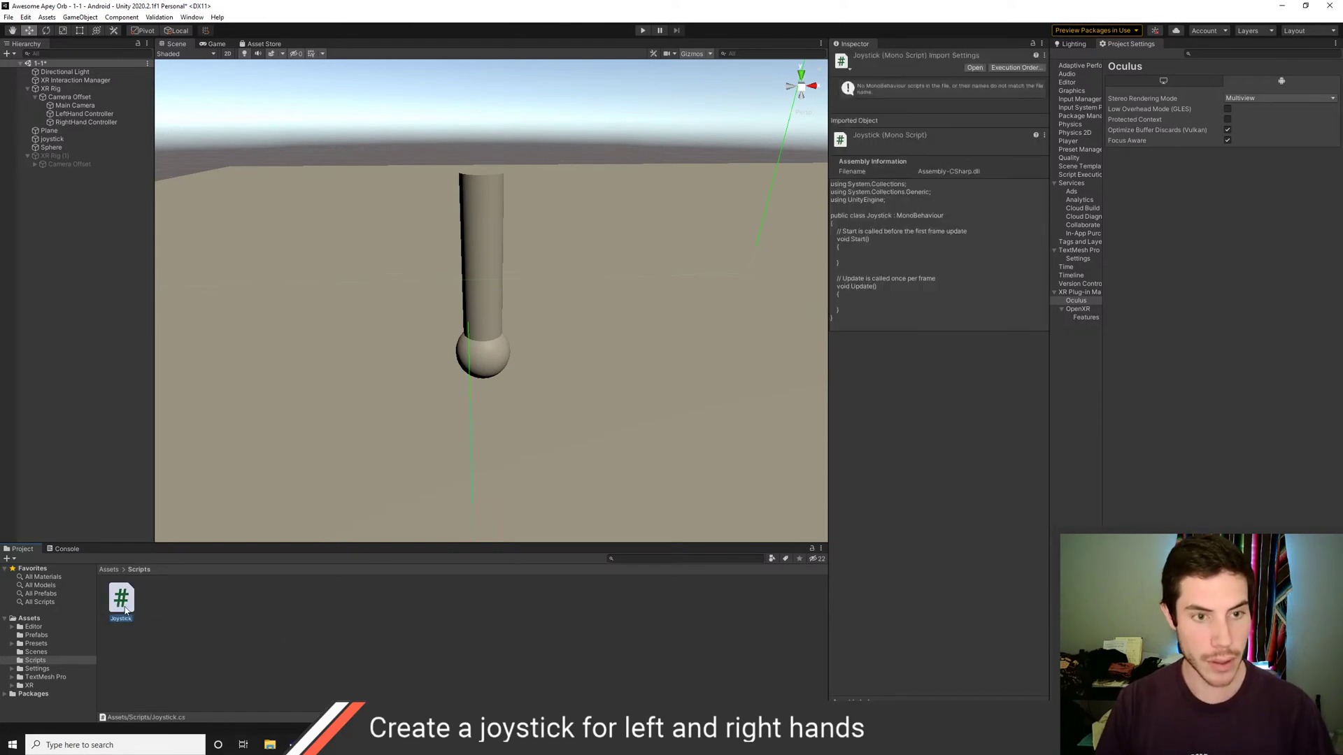
{"action": "double_click", "coordinate": [126, 610]}
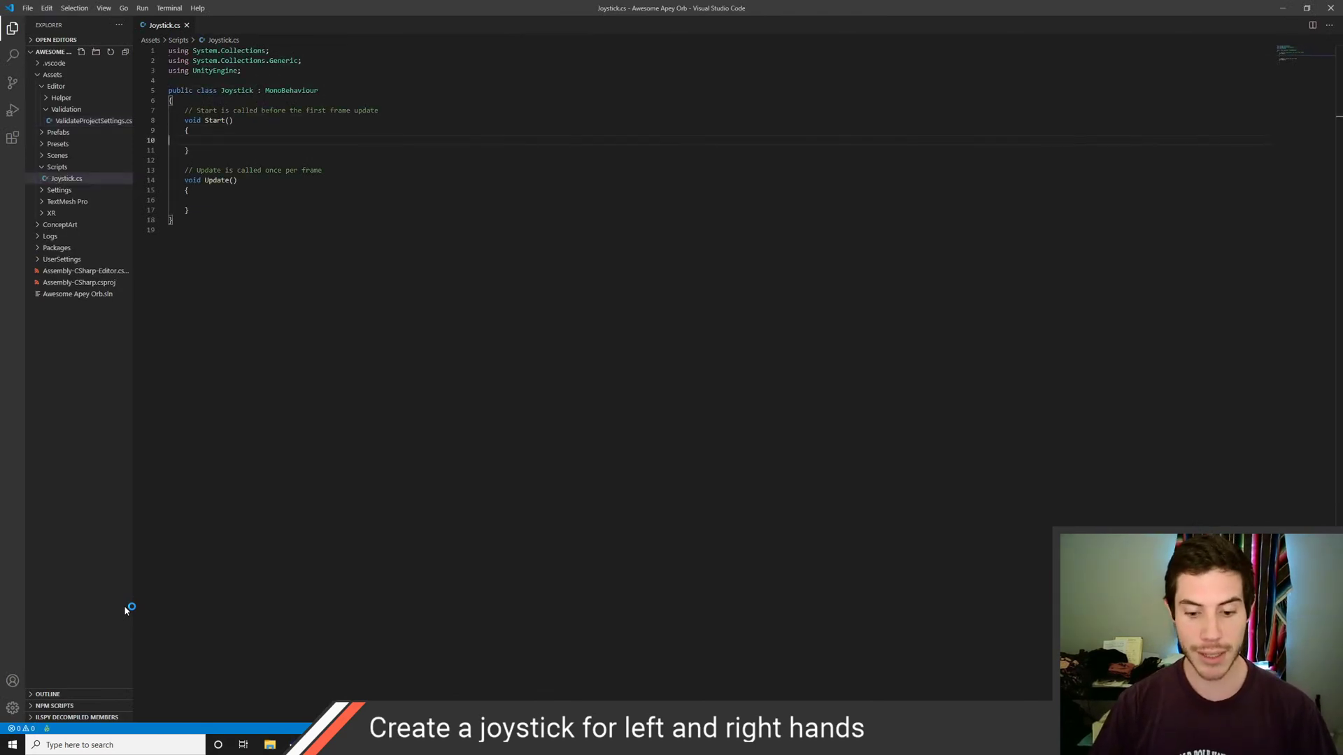
{"action": "key", "text": "Down"}
{"action": "key", "text": "Down"}
{"action": "key", "text": "Down"}
{"action": "key", "text": "Down"}
{"action": "key", "text": "Down"}
{"action": "key", "text": "Down"}
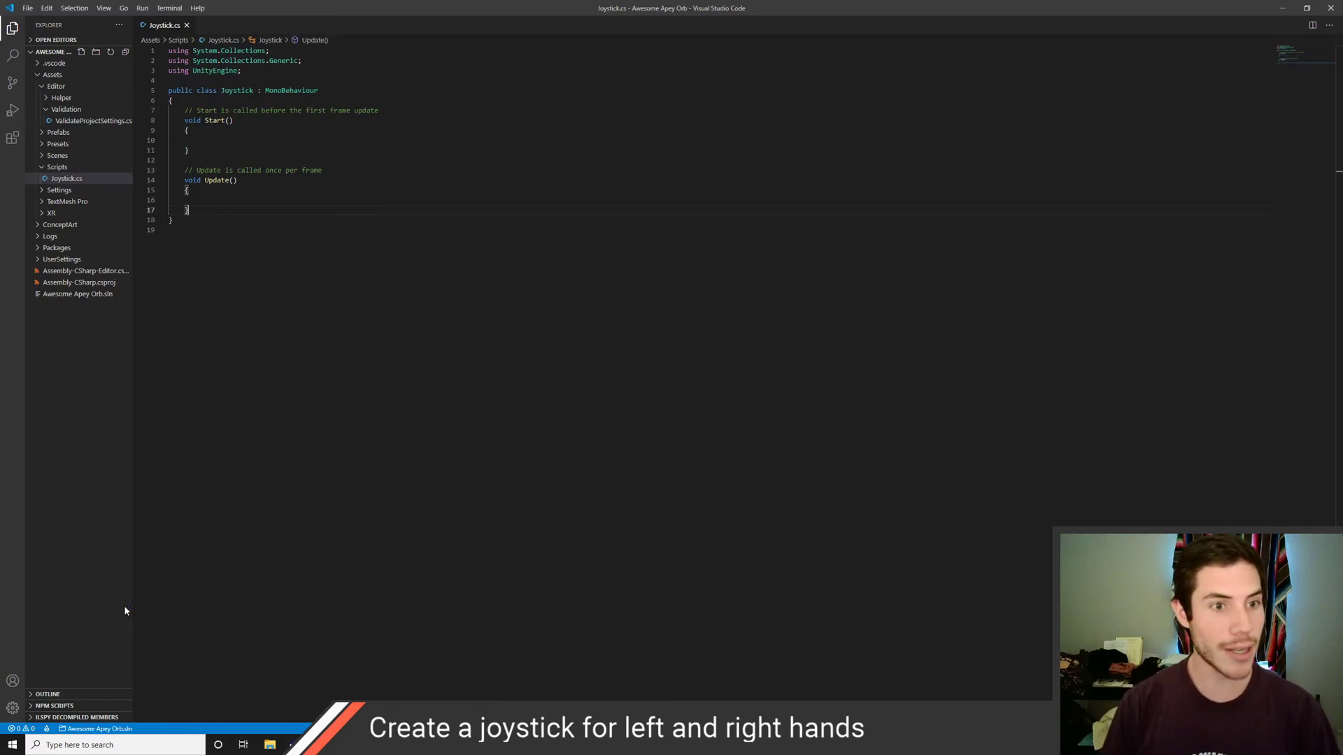
Insert an empty multi-line block comment between the using directives and the Joystick class declaration
{"action": "key", "text": "Up"}
{"action": "key", "text": "Up"}
{"action": "key", "text": "Up"}
{"action": "key", "text": "Up"}
{"action": "key", "text": "Up"}
{"action": "key", "text": "Up"}
{"action": "key", "text": "Up"}
{"action": "key", "text": "Up"}
{"action": "key", "text": "Up"}
{"action": "key", "text": "Up"}
{"action": "key", "text": "Up"}
{"action": "key", "text": "Up"}
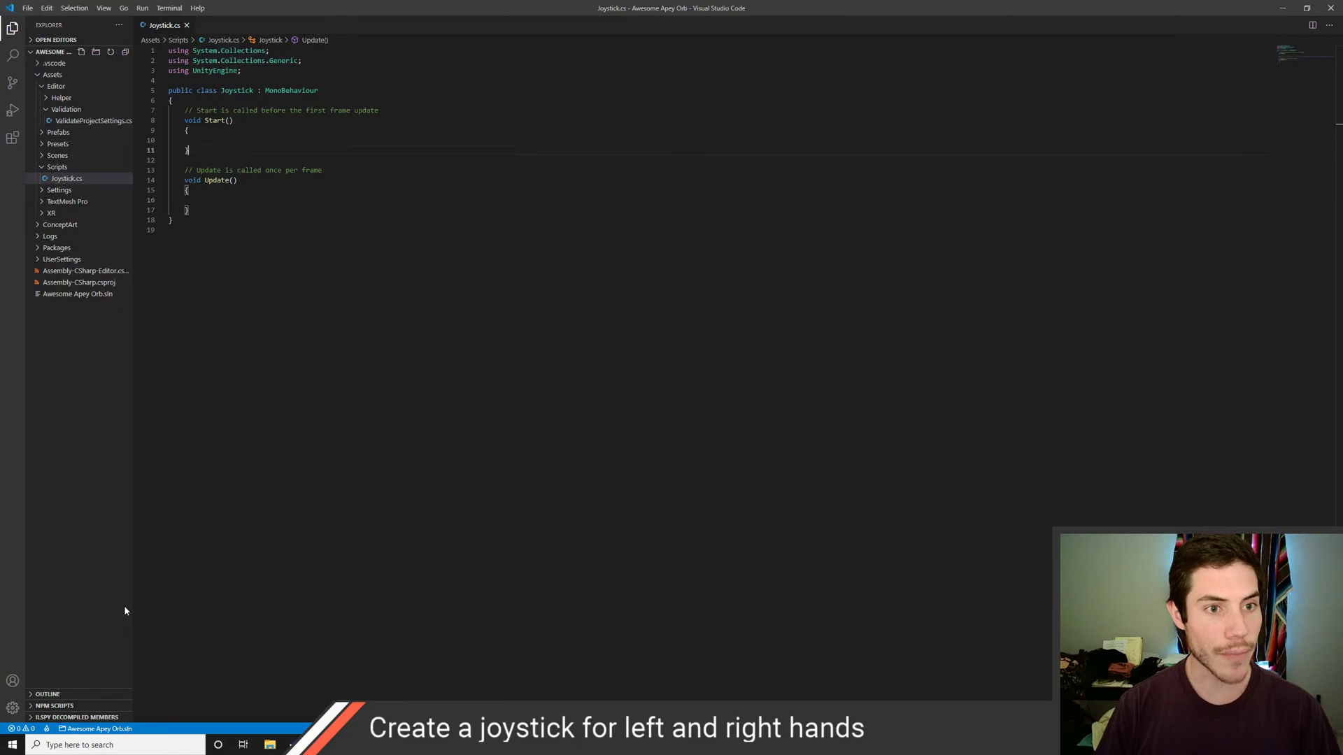
{"action": "key", "text": "Return"}
{"action": "key", "text": "Return"}
{"action": "key", "text": "Up"}
{"action": "type", "text": "summ"}
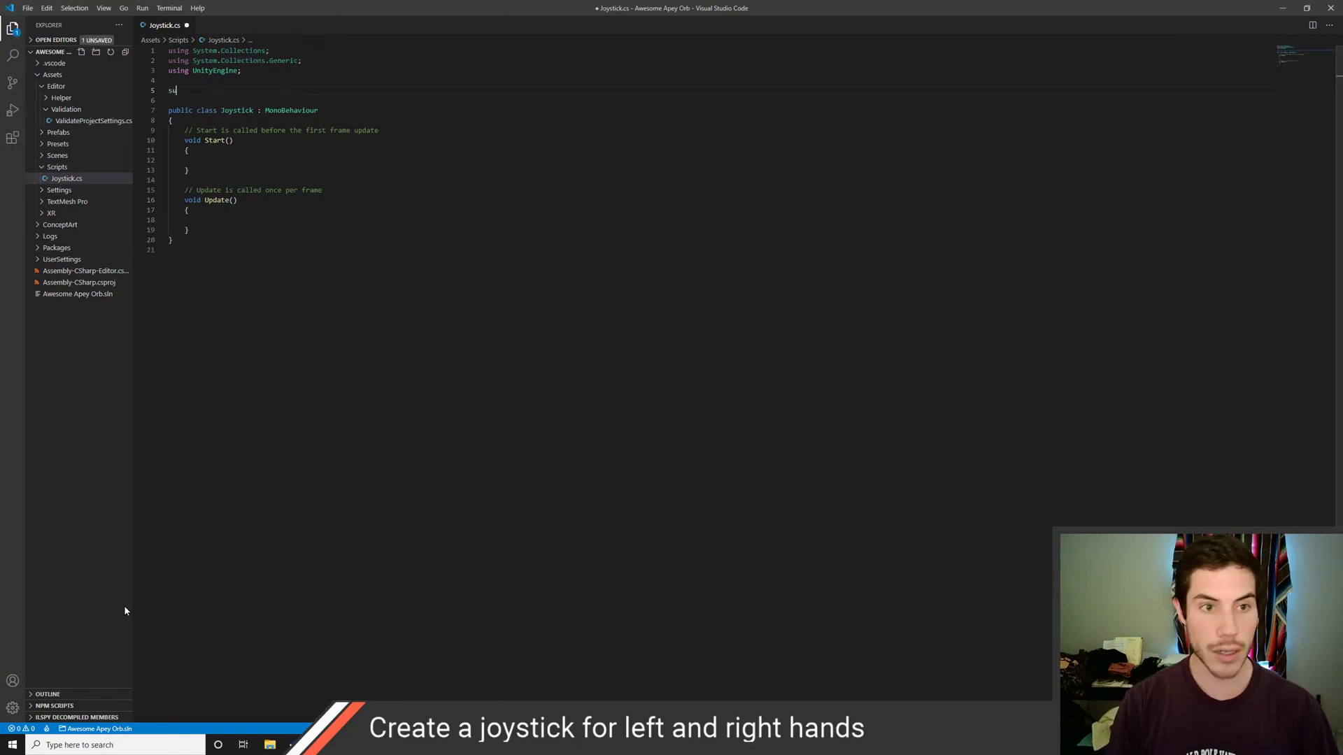
{"action": "key", "text": "BackSpace"}
{"action": "key", "text": "BackSpace"}
{"action": "key", "text": "BackSpace"}
{"action": "key", "text": "BackSpace"}
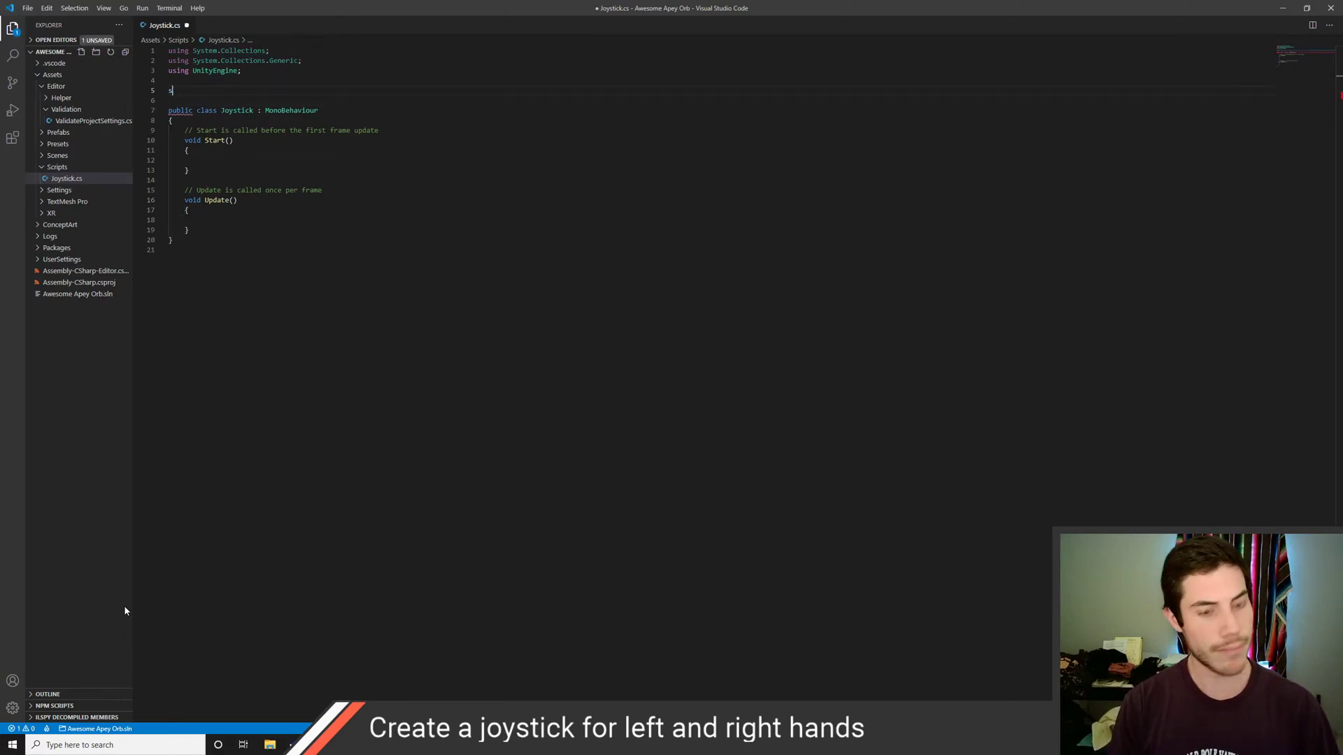
{"action": "type", "text": "um"}
{"action": "key", "text": "Return"}
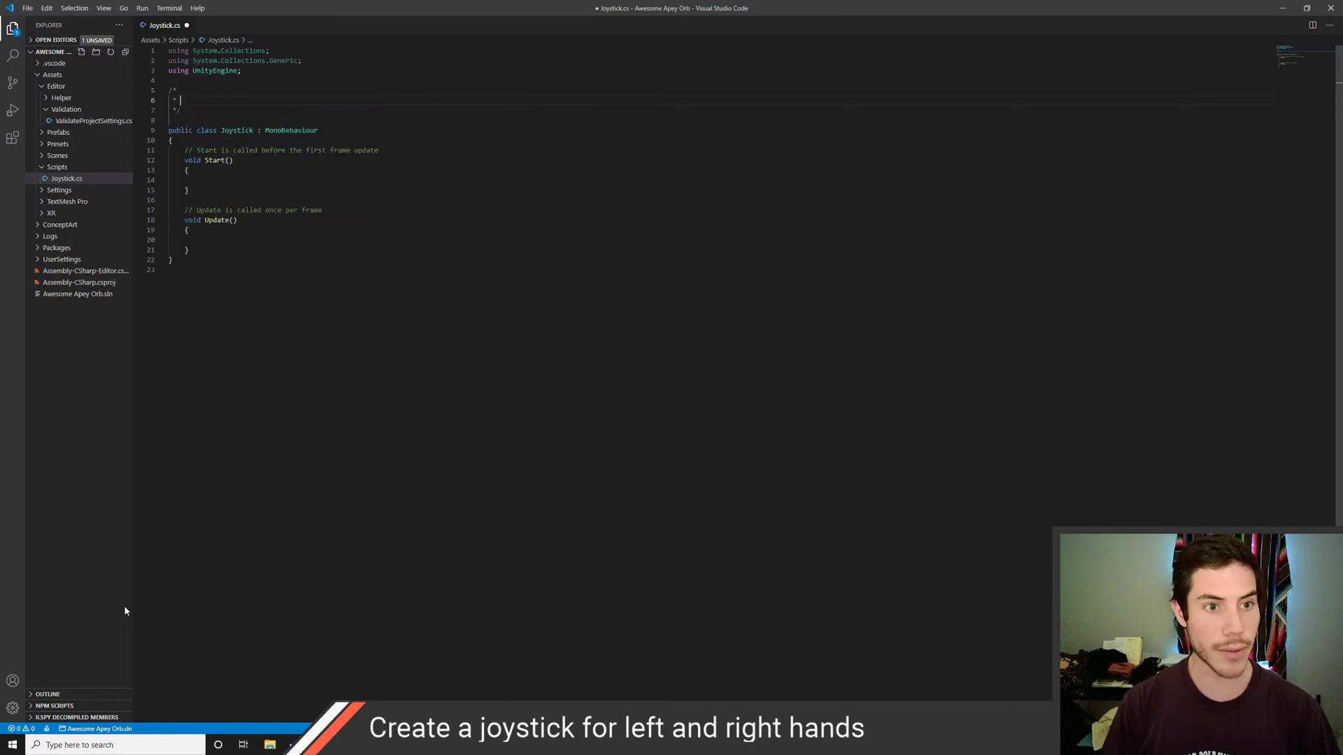
Write "A class to handle the movement of the joystick" as the first line of the block comment
{"action": "type", "text": "A class "}
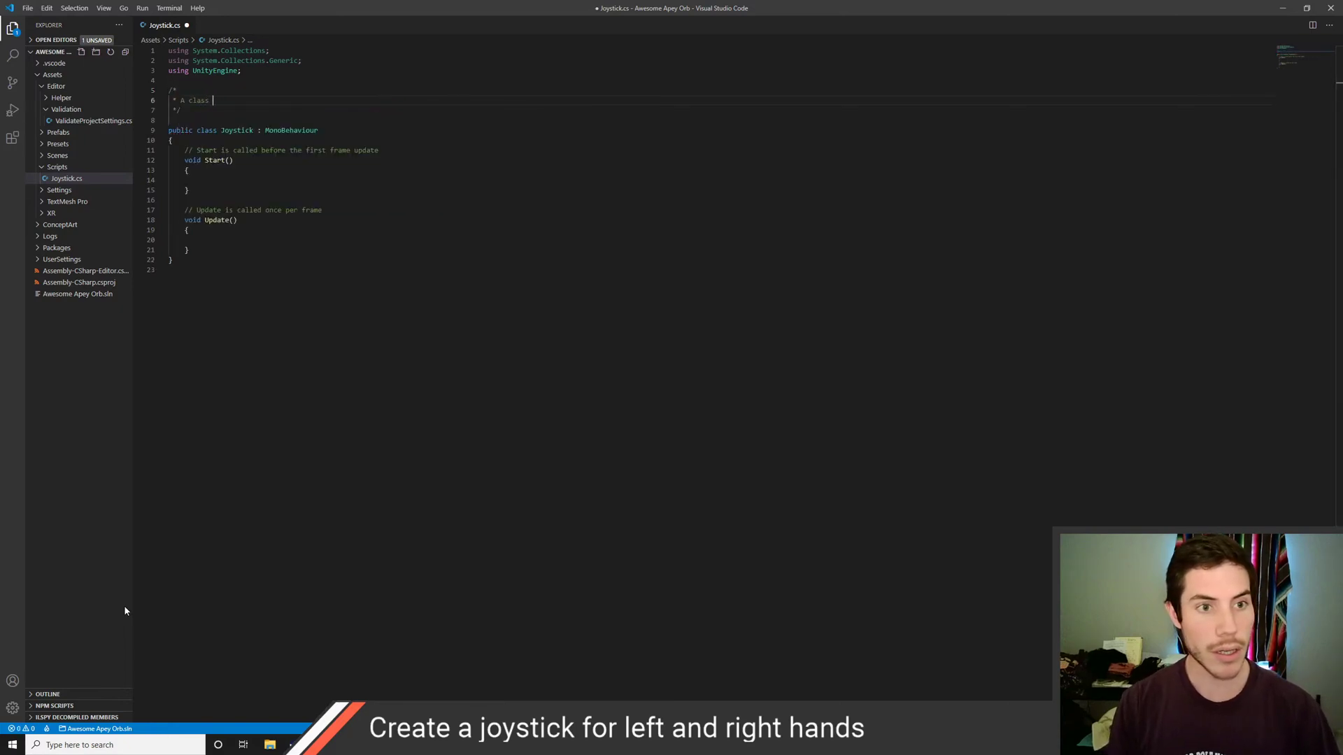
{"action": "type", "text": "to handle the movement of "}
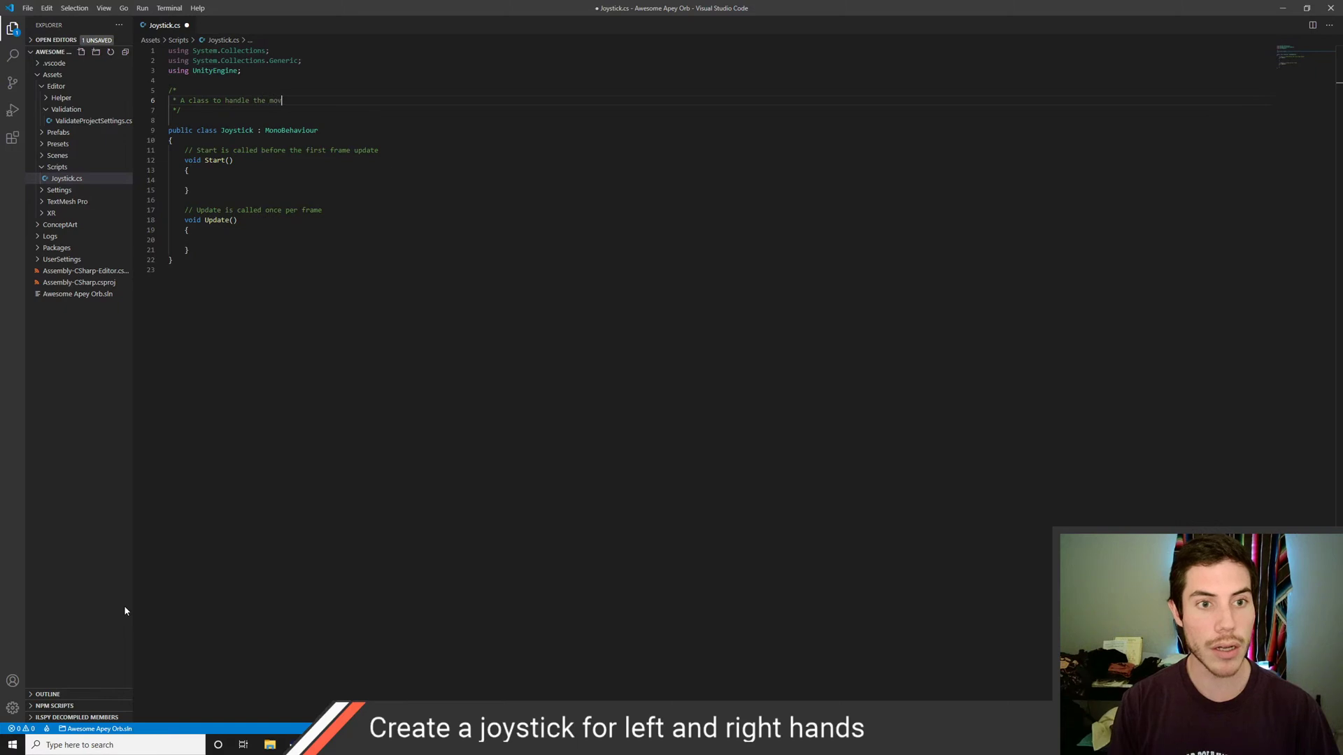
{"action": "type", "text": "the"}
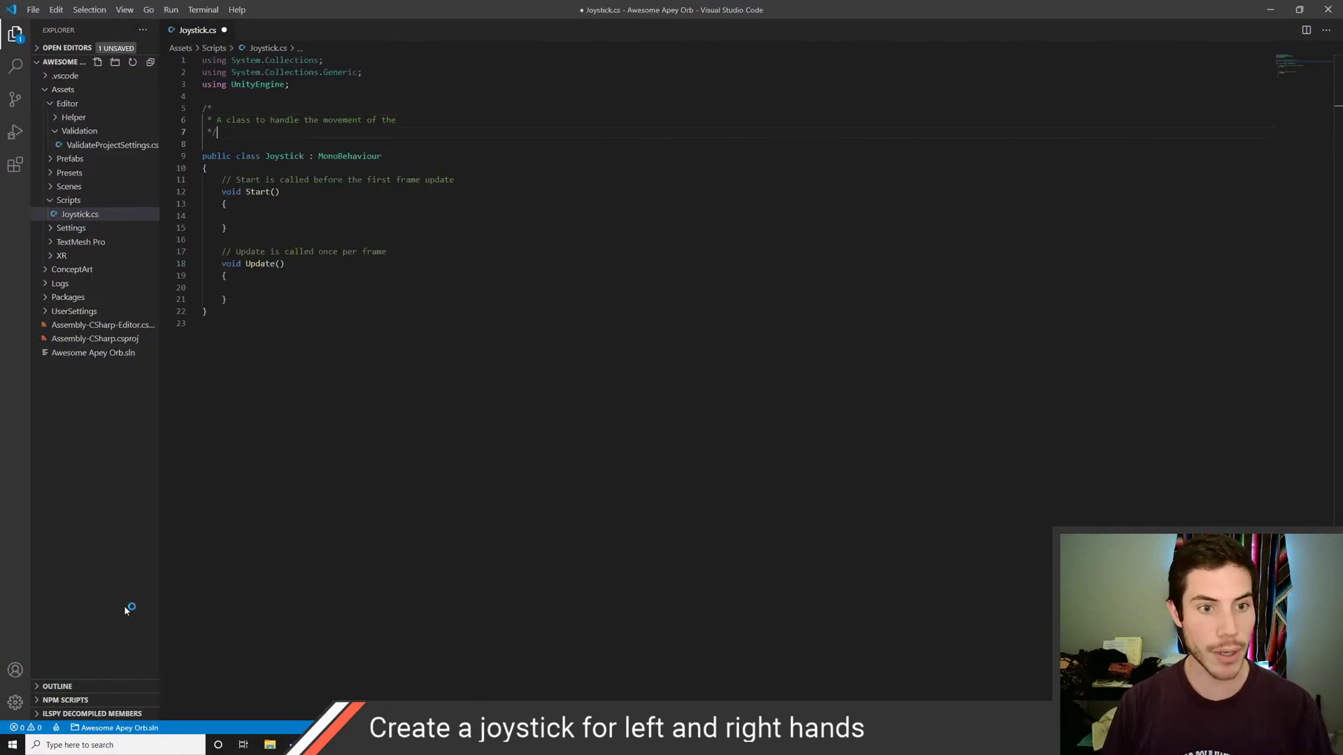
{"action": "key", "text": "Up"}
{"action": "key", "text": "Down"}
{"action": "type", "text": "jo"}
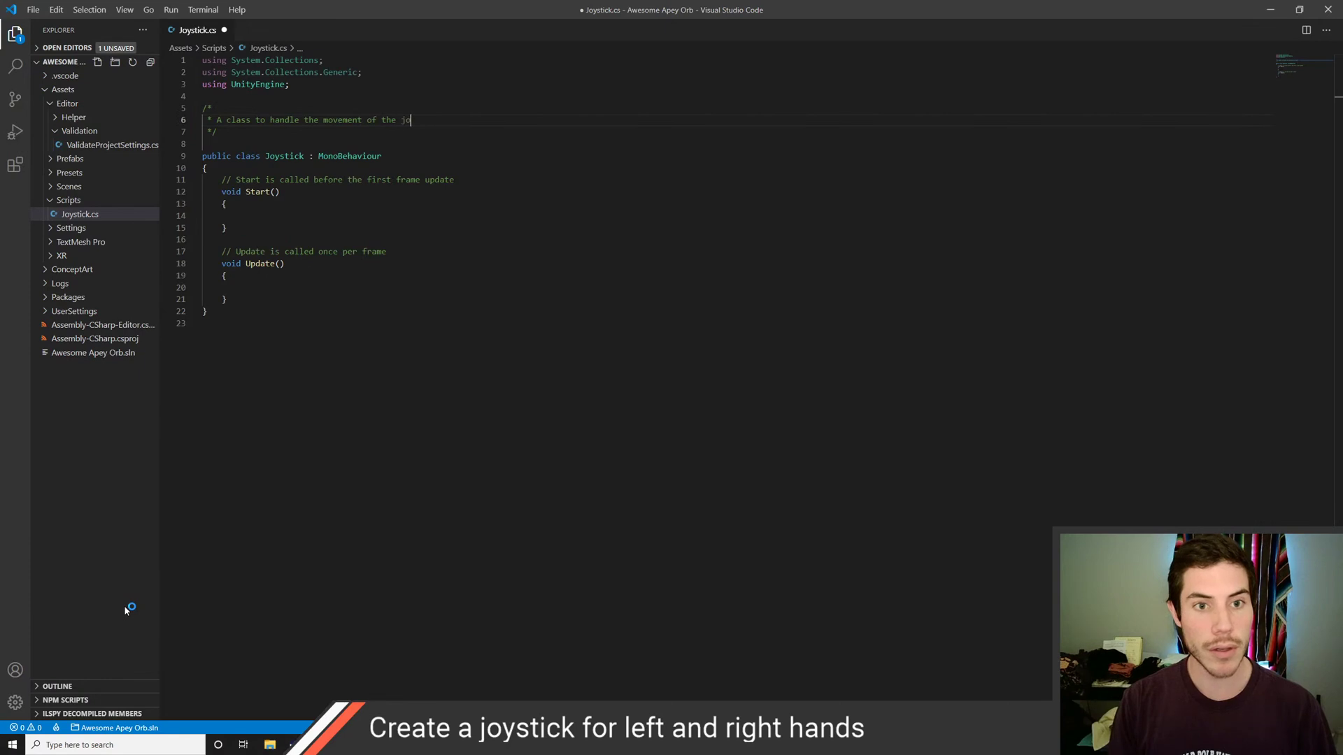
{"action": "type", "text": "ystick"}
{"action": "key", "text": "BackSpace"}
{"action": "key", "text": "BackSpace"}
{"action": "key", "text": "BackSpace"}
{"action": "key", "text": "BackSpace"}
{"action": "key", "text": "BackSpace"}
{"action": "key", "text": "BackSpace"}
{"action": "key", "text": "BackSpace"}
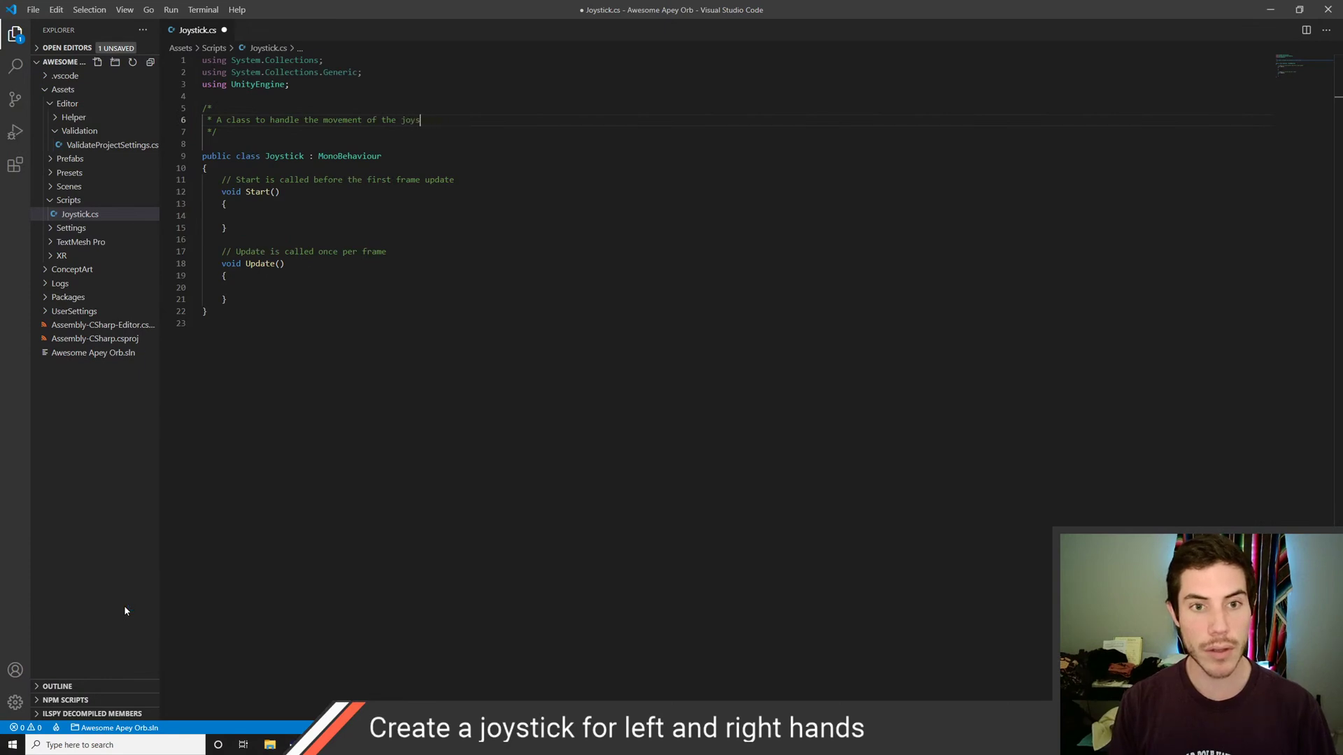
{"action": "type", "text": "joystick"}
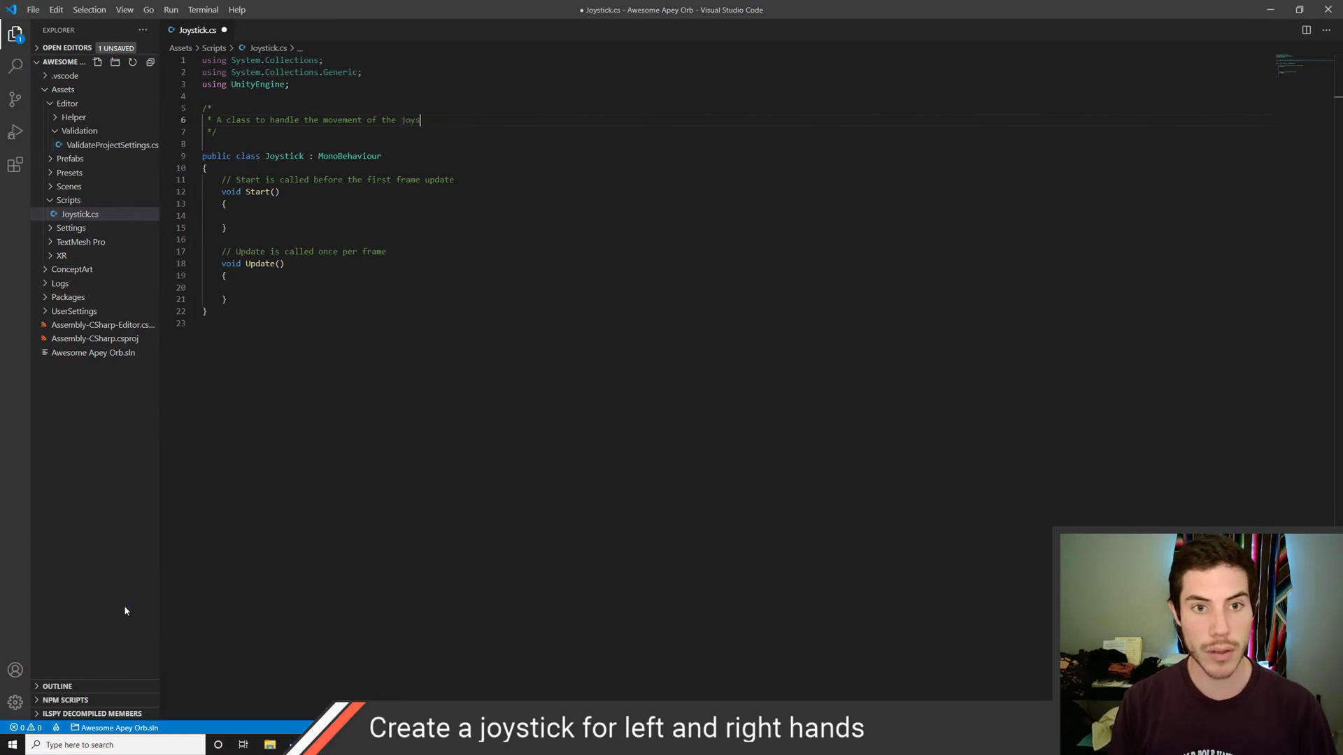
Add a second line to the block comment reading "This class will output the value and direction of the joystick"
{"action": "key", "text": "Return"}
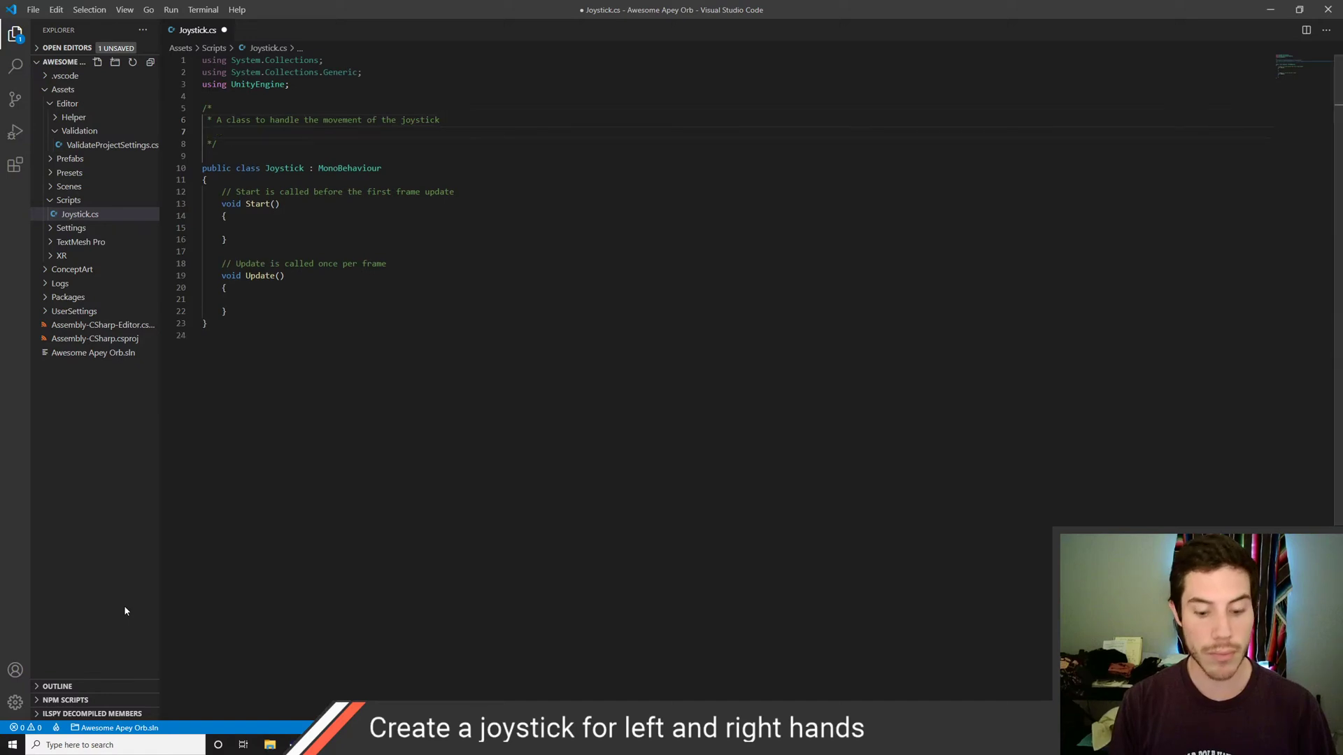
{"action": "type", "text": "This class w"}
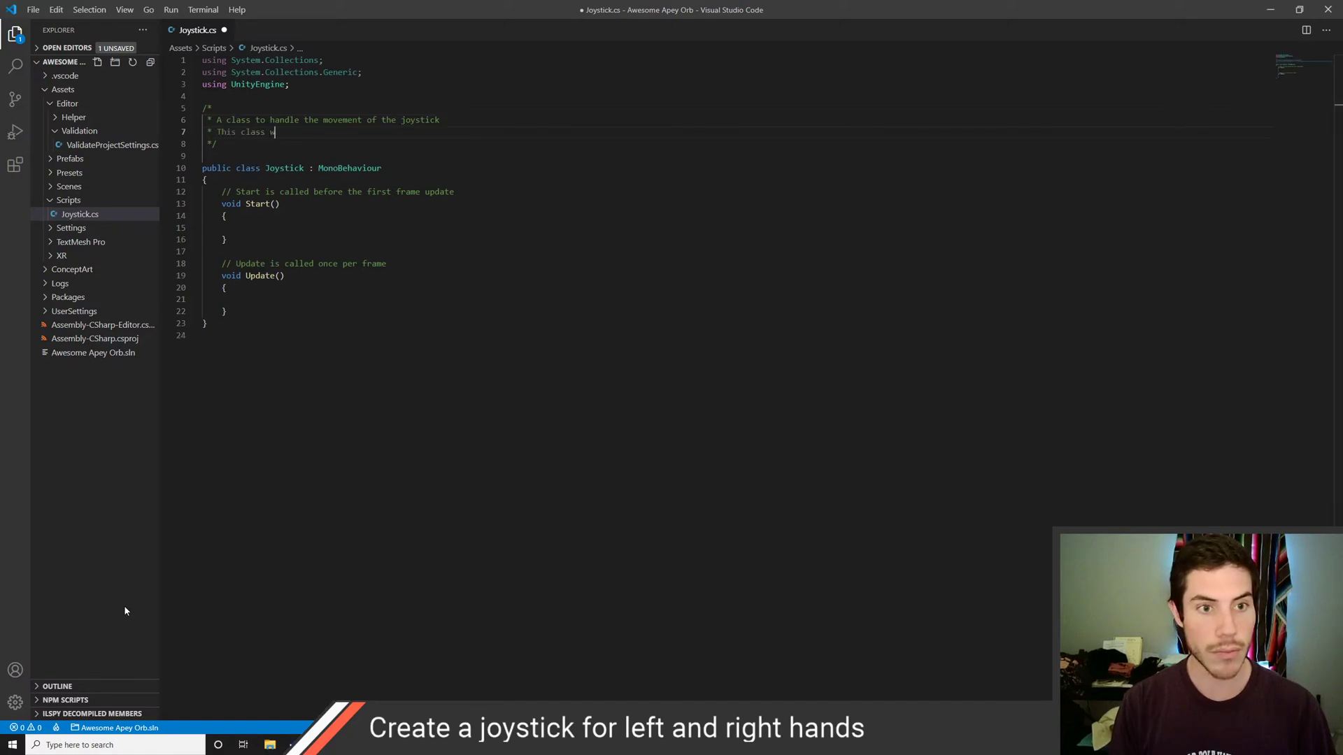
{"action": "type", "text": "ill output "}
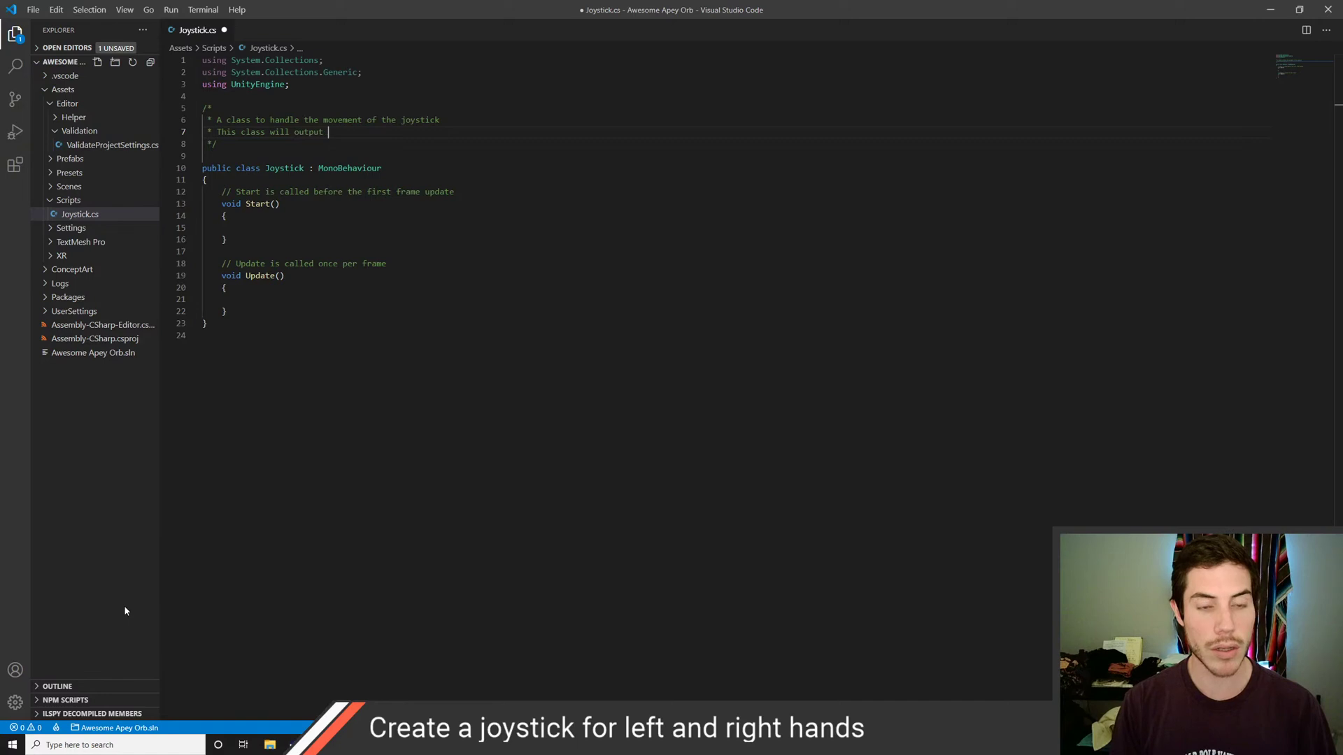
{"action": "type", "text": "data"}
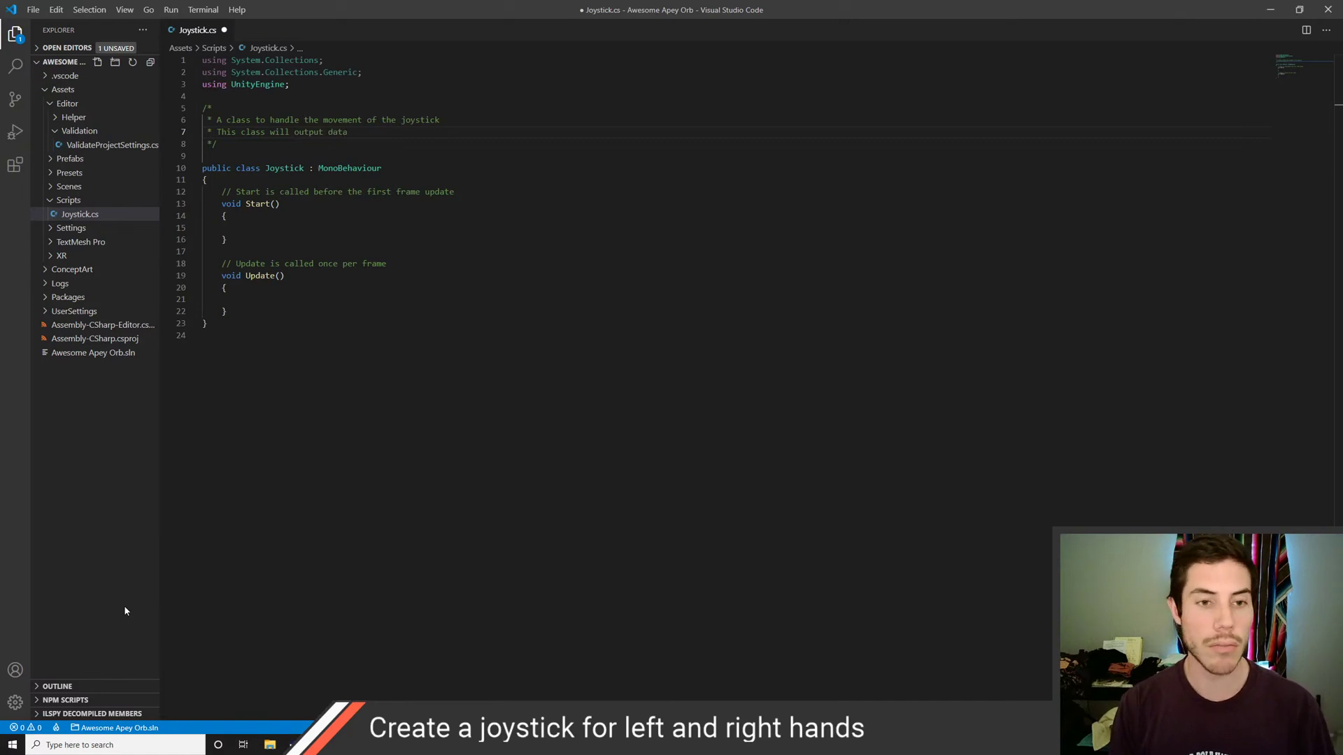
{"action": "key", "text": "BackSpace"}
{"action": "key", "text": "BackSpace"}
{"action": "key", "text": "BackSpace"}
{"action": "key", "text": "BackSpace"}
{"action": "key", "text": "BackSpace"}
{"action": "key", "text": "BackSpace"}
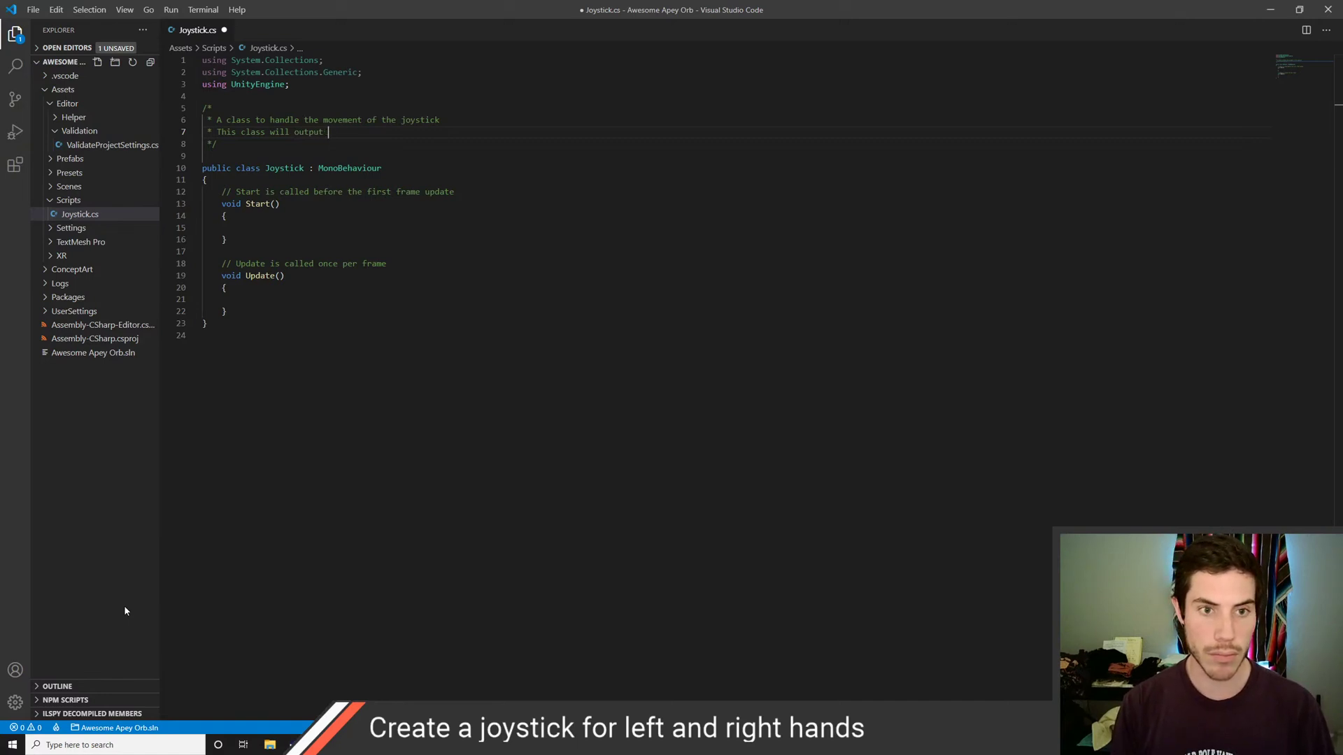
{"action": "type", "text": "the "}
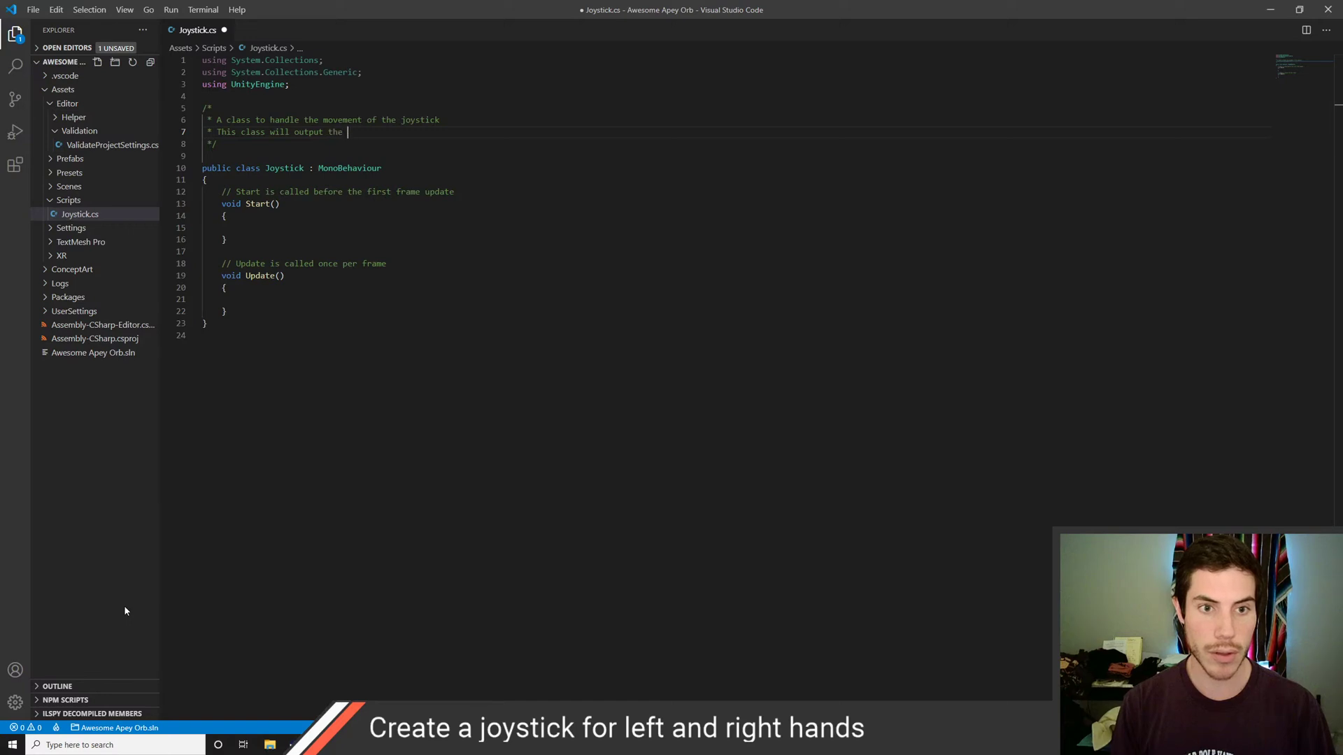
{"action": "type", "text": "value "}
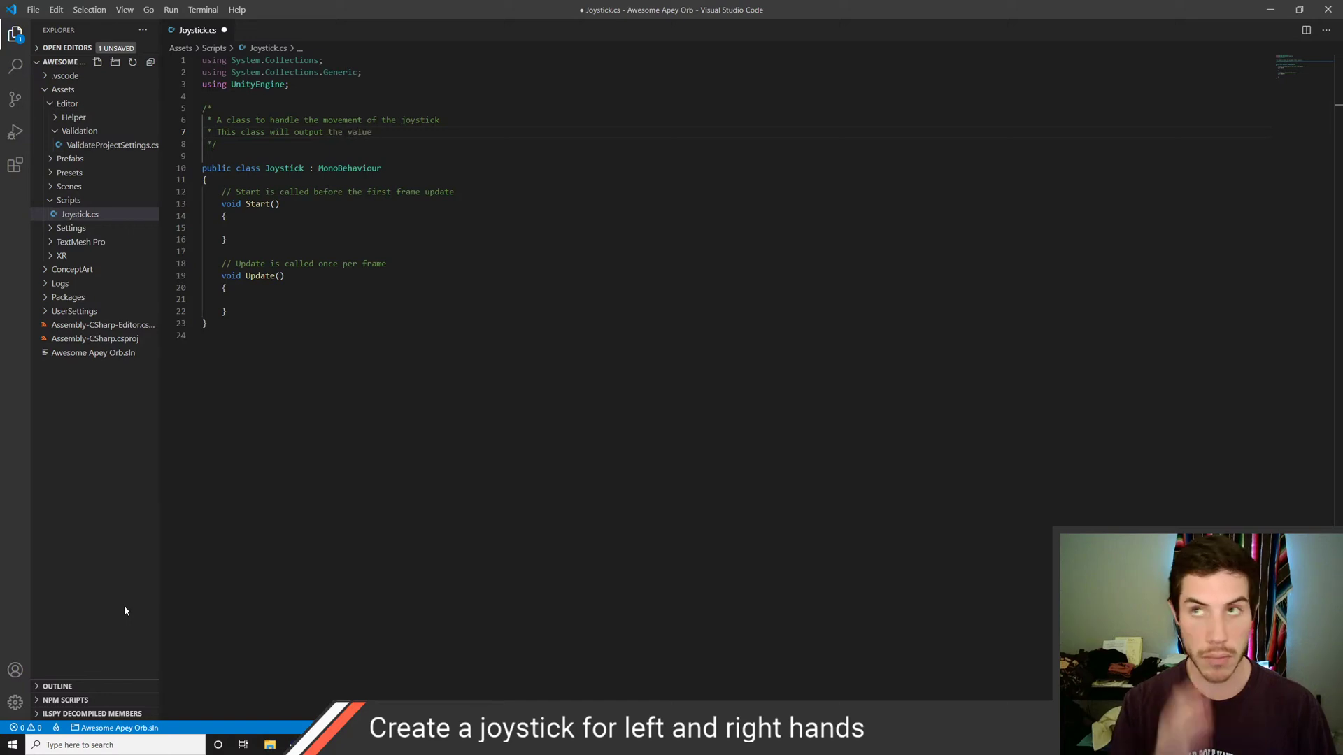
{"action": "type", "text": "and direc"}
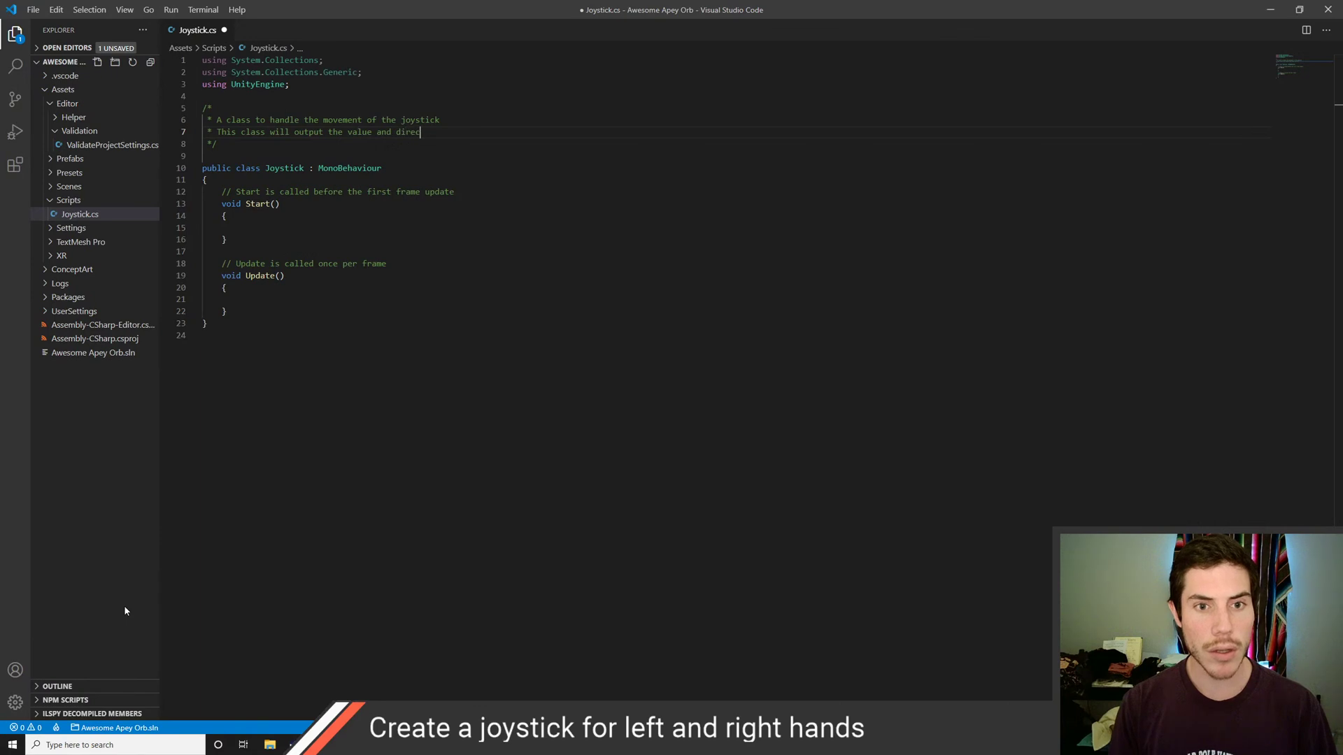
{"action": "type", "text": "tion of "}
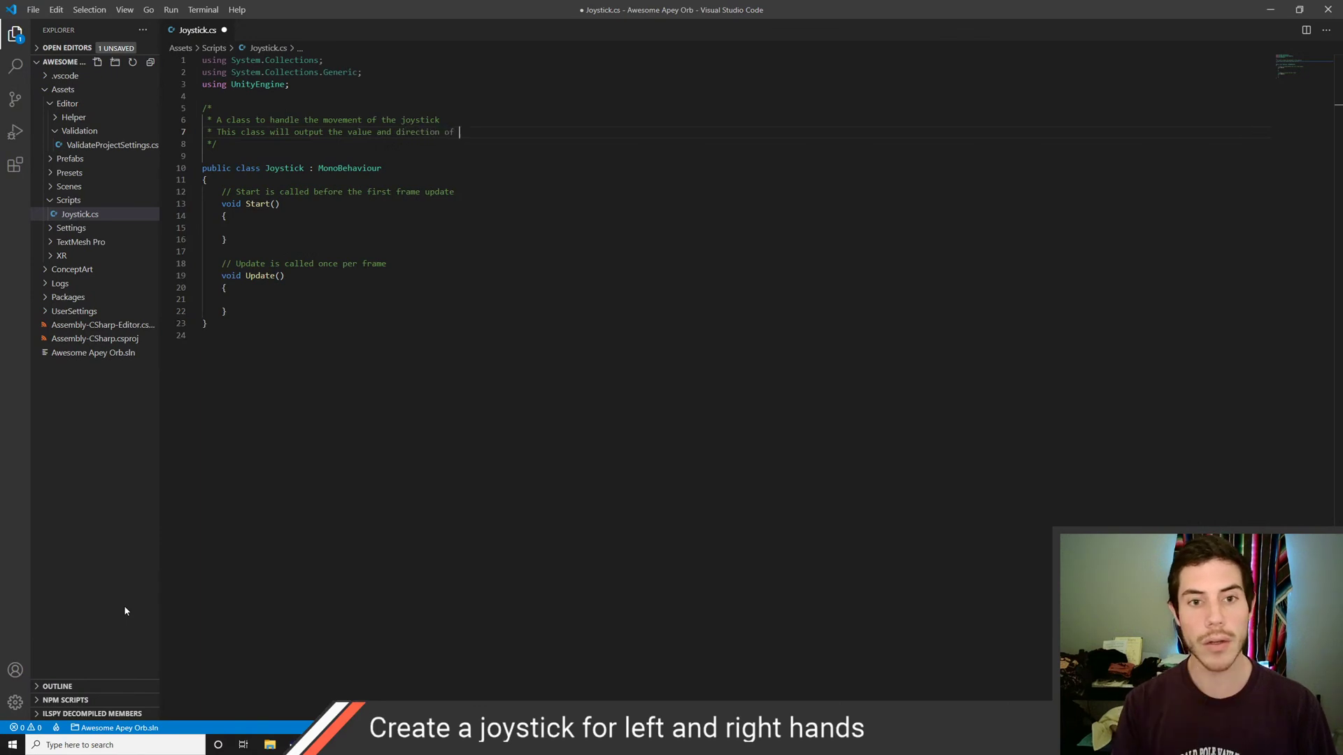
{"action": "type", "text": "the joystc"}
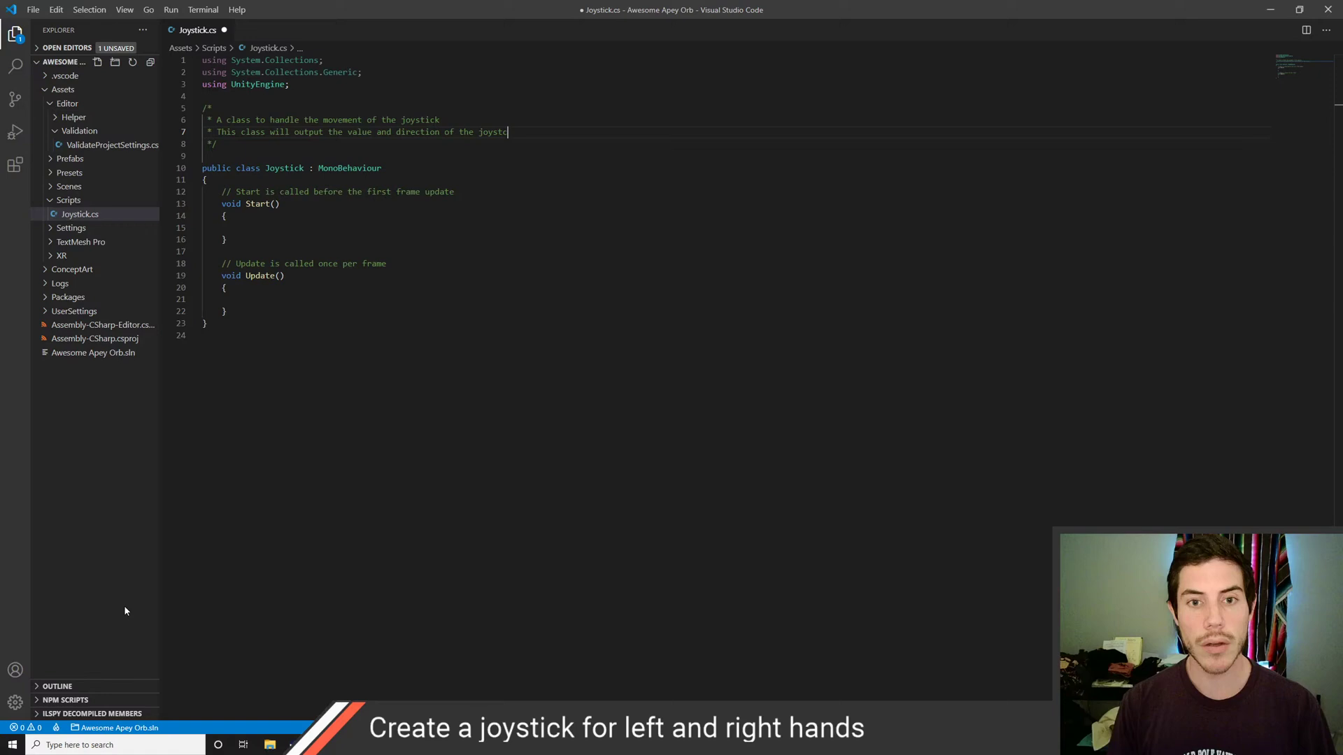
{"action": "key", "text": "BackSpace"}
{"action": "type", "text": "ick "}
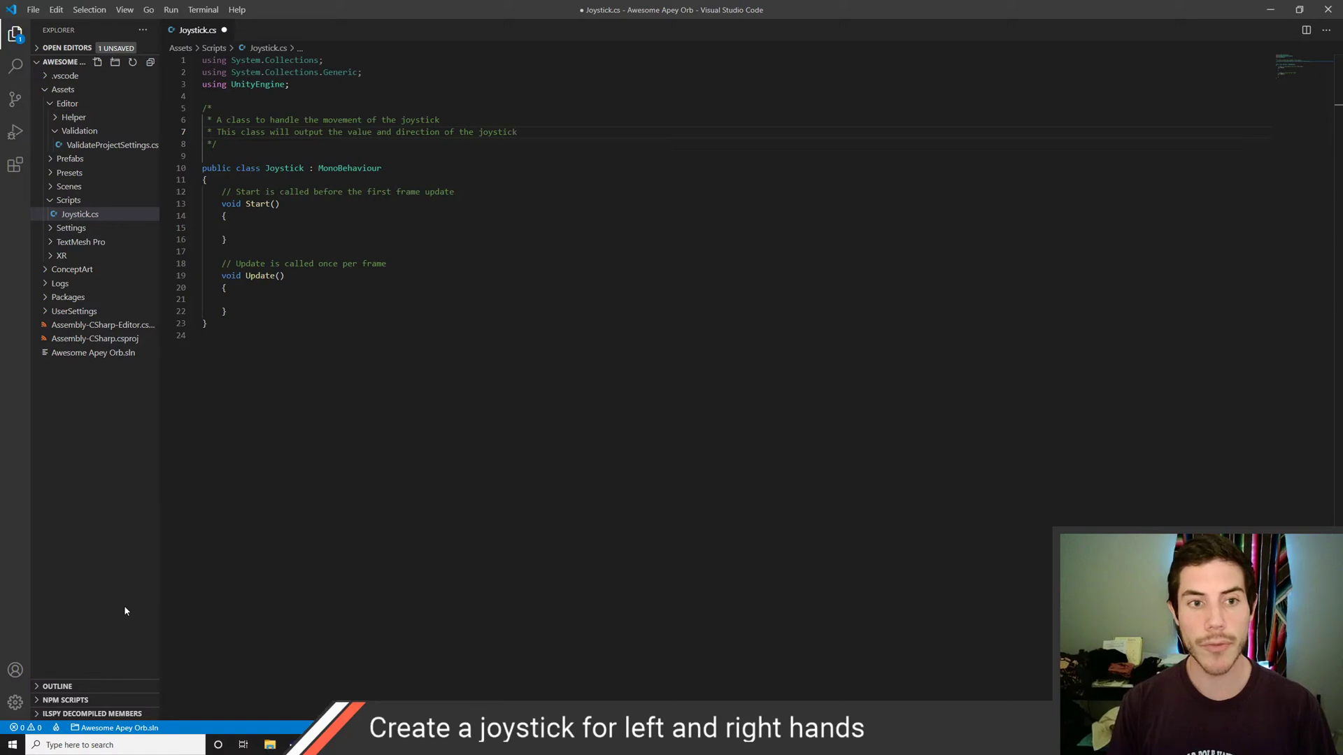
Complete the comment's second line with "as to translate that to ball speed" and save the script
{"action": "type", "text": "as to trasn"}
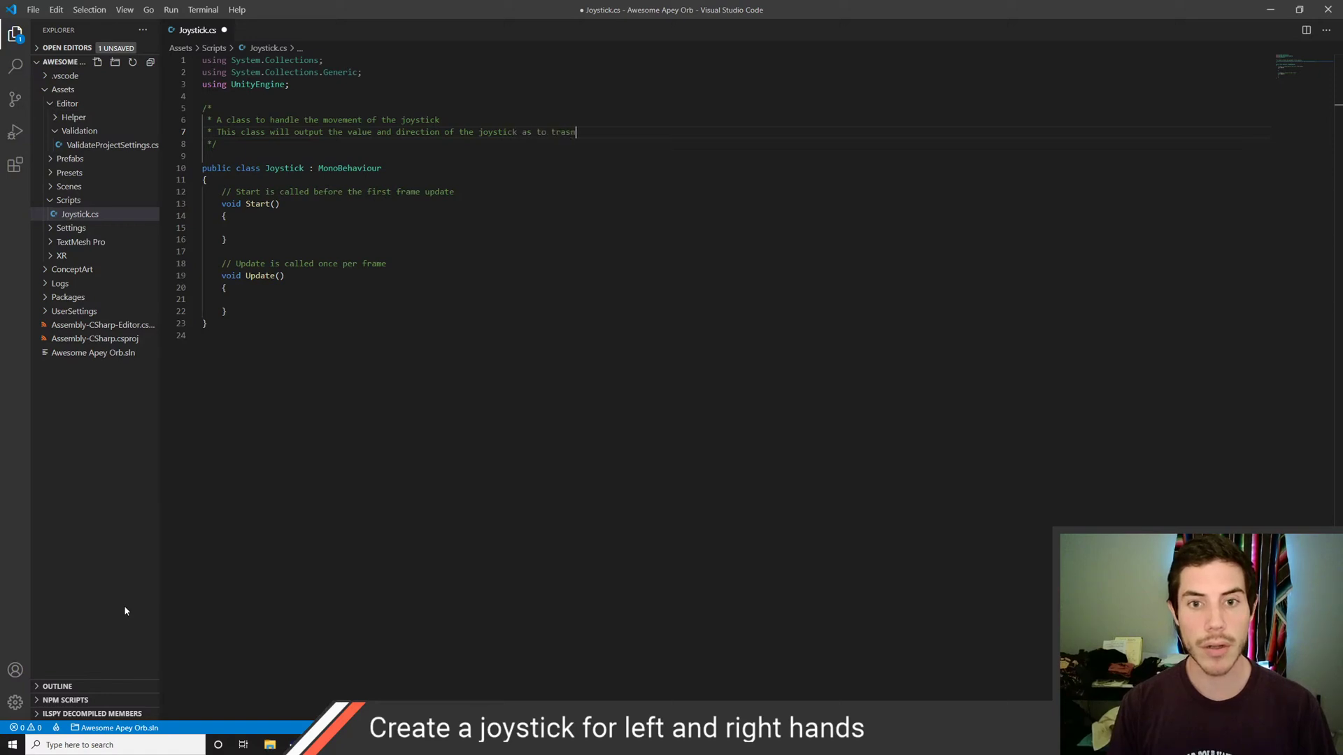
{"action": "key", "text": "BackSpace"}
{"action": "type", "text": "nsalte"}
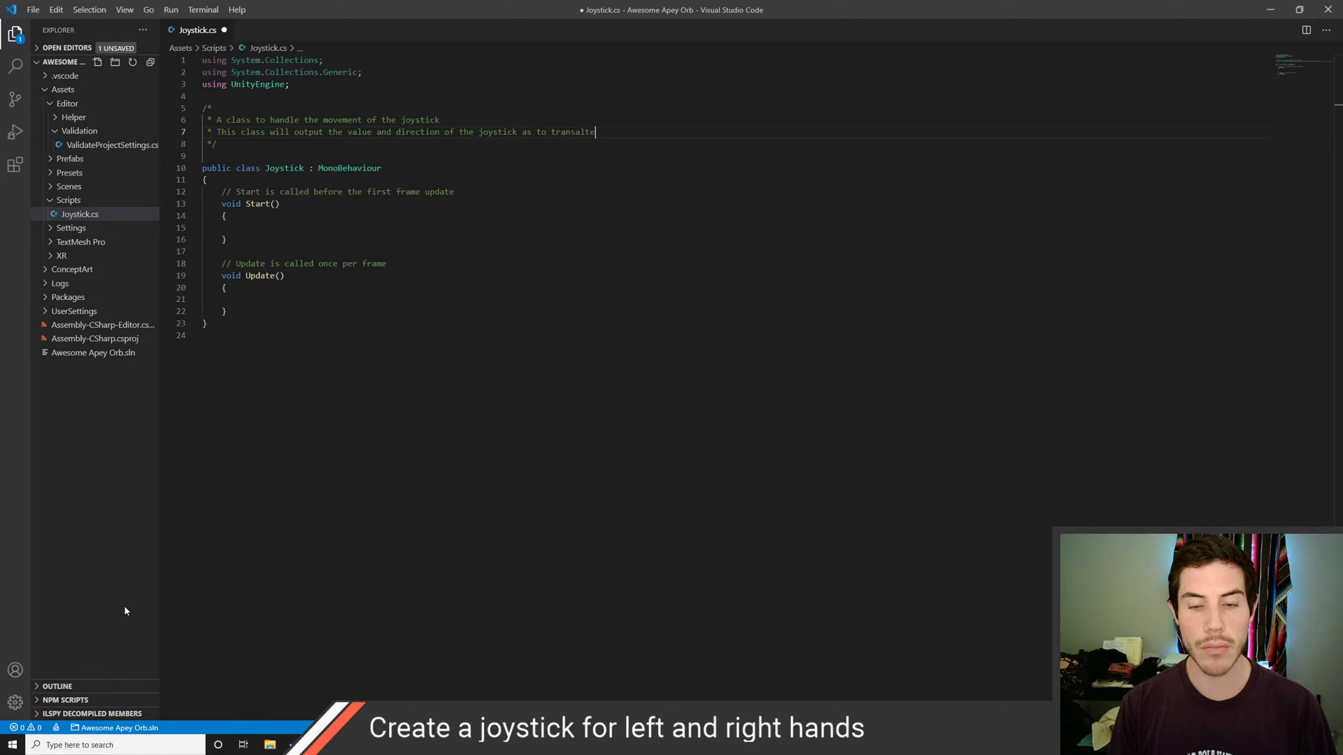
{"action": "key", "text": "BackSpace"}
{"action": "key", "text": "BackSpace"}
{"action": "key", "text": "BackSpace"}
{"action": "key", "text": "BackSpace"}
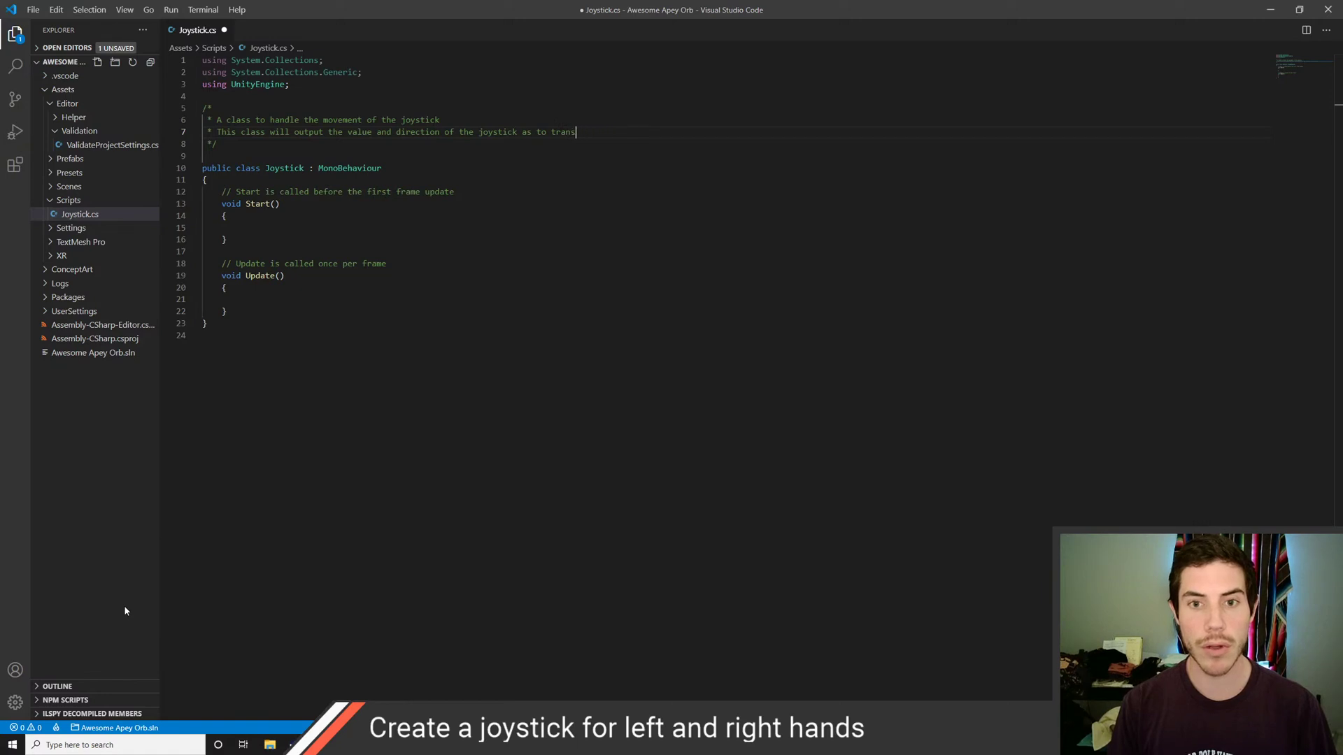
{"action": "type", "text": "late that t"}
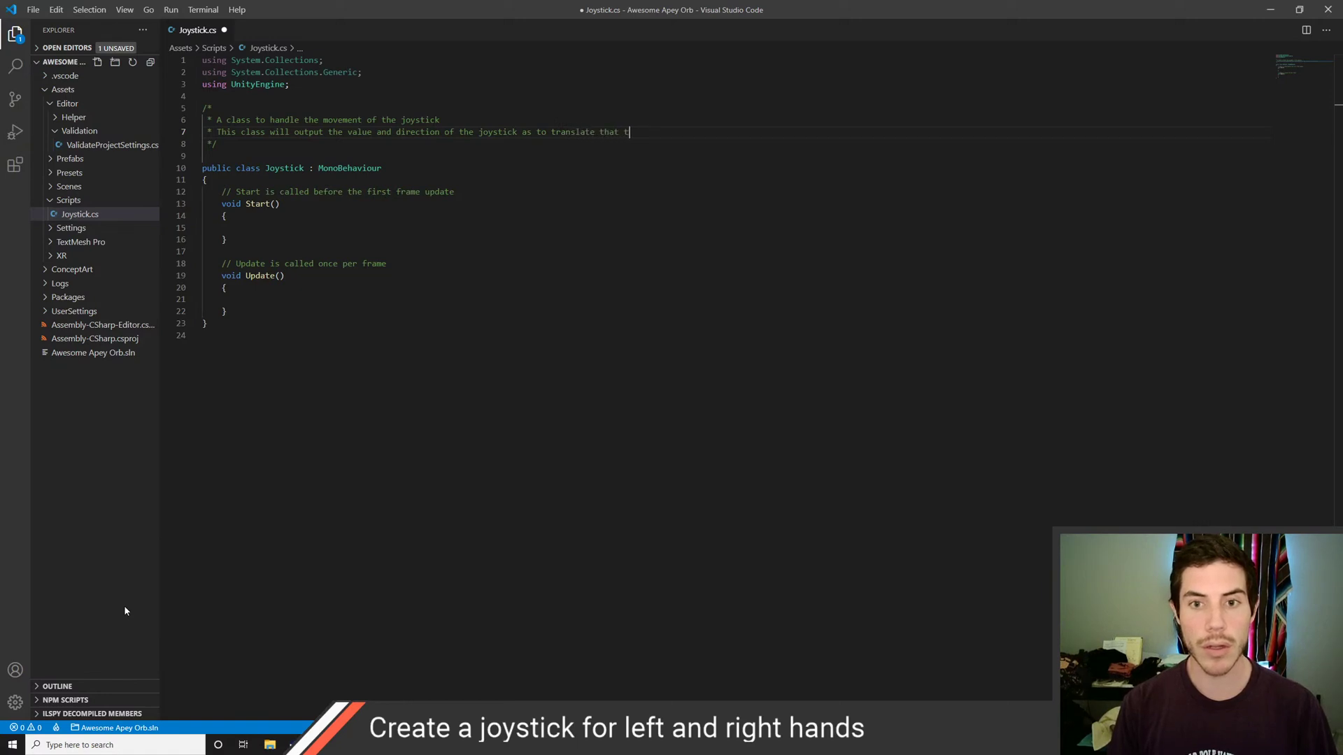
{"action": "type", "text": "o ball speed"}
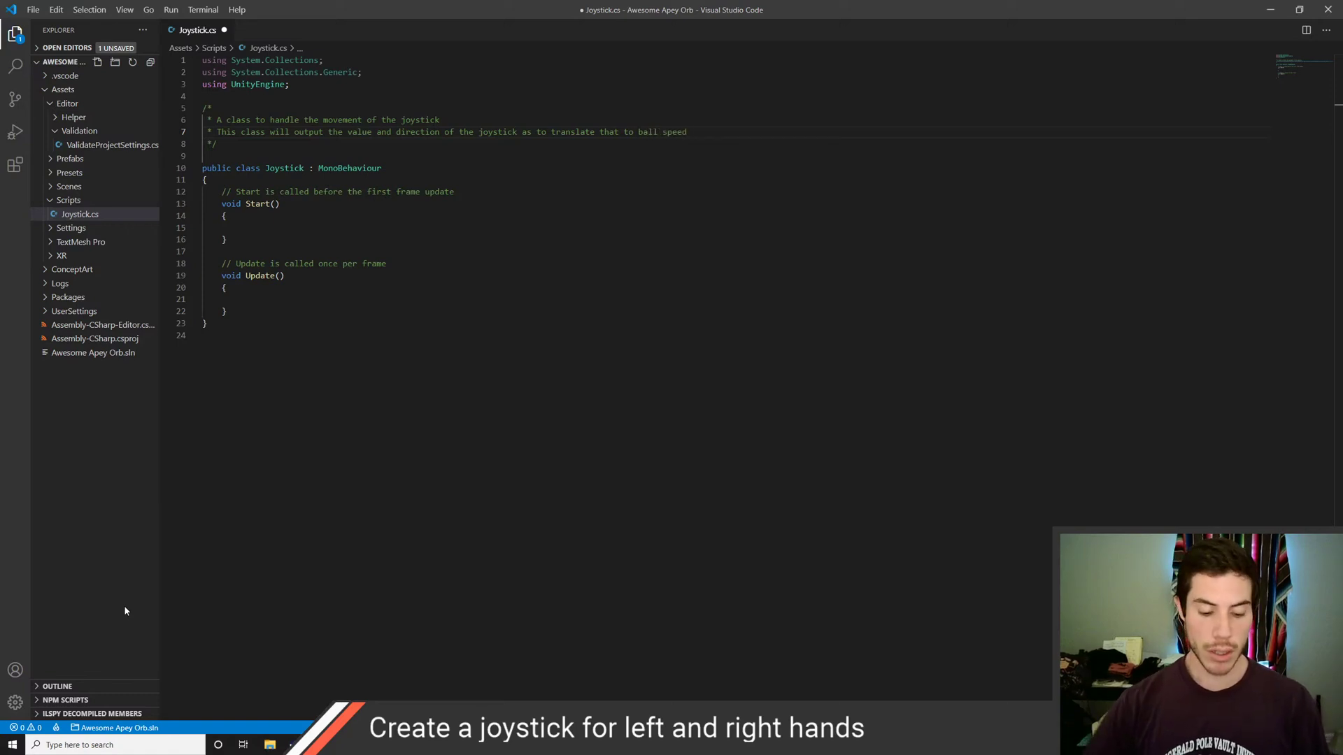
{"action": "key", "text": "ctrl+s"}
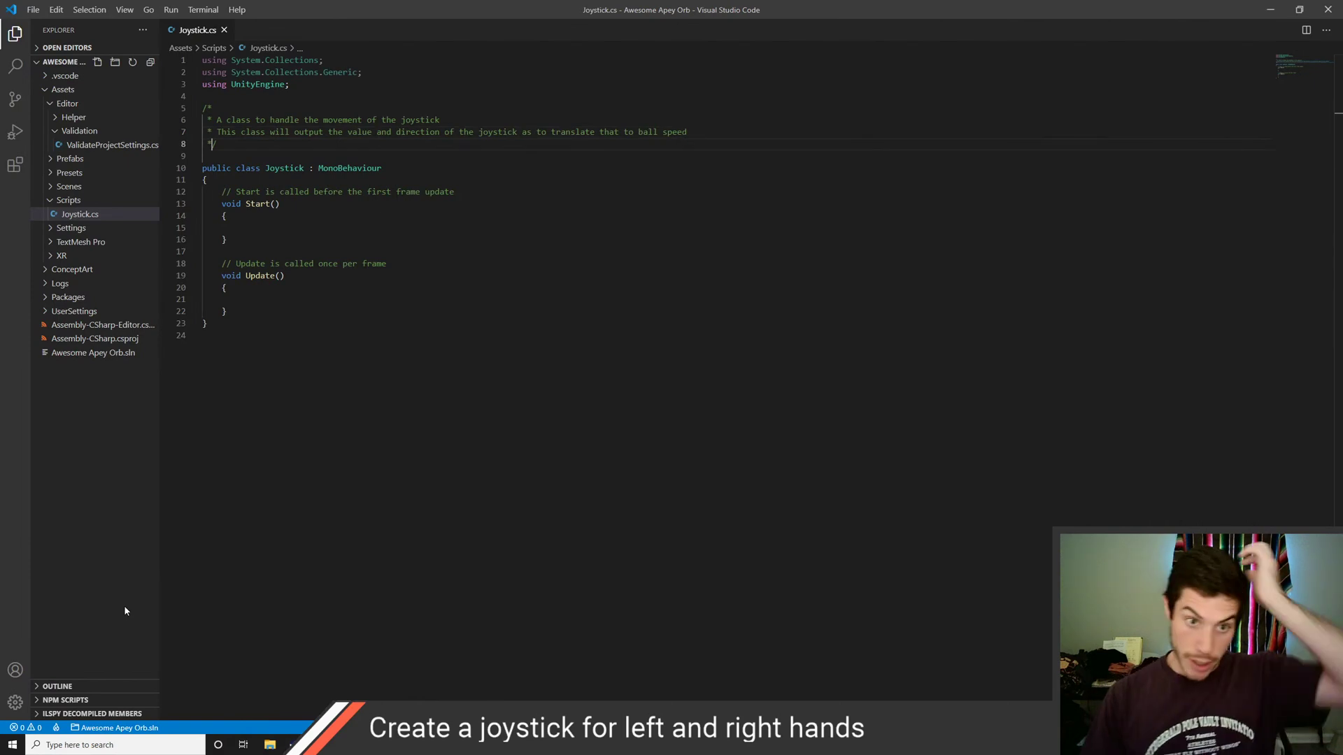
Insert the comment "//understand when grabbed" between the block comment and the Joystick class declaration, with blank lines around it
{"action": "key", "text": "Down"}
{"action": "key", "text": "Down"}
{"action": "key", "text": "Down"}
{"action": "key", "text": "Home"}
{"action": "key", "text": "Return"}
{"action": "key", "text": "Return"}
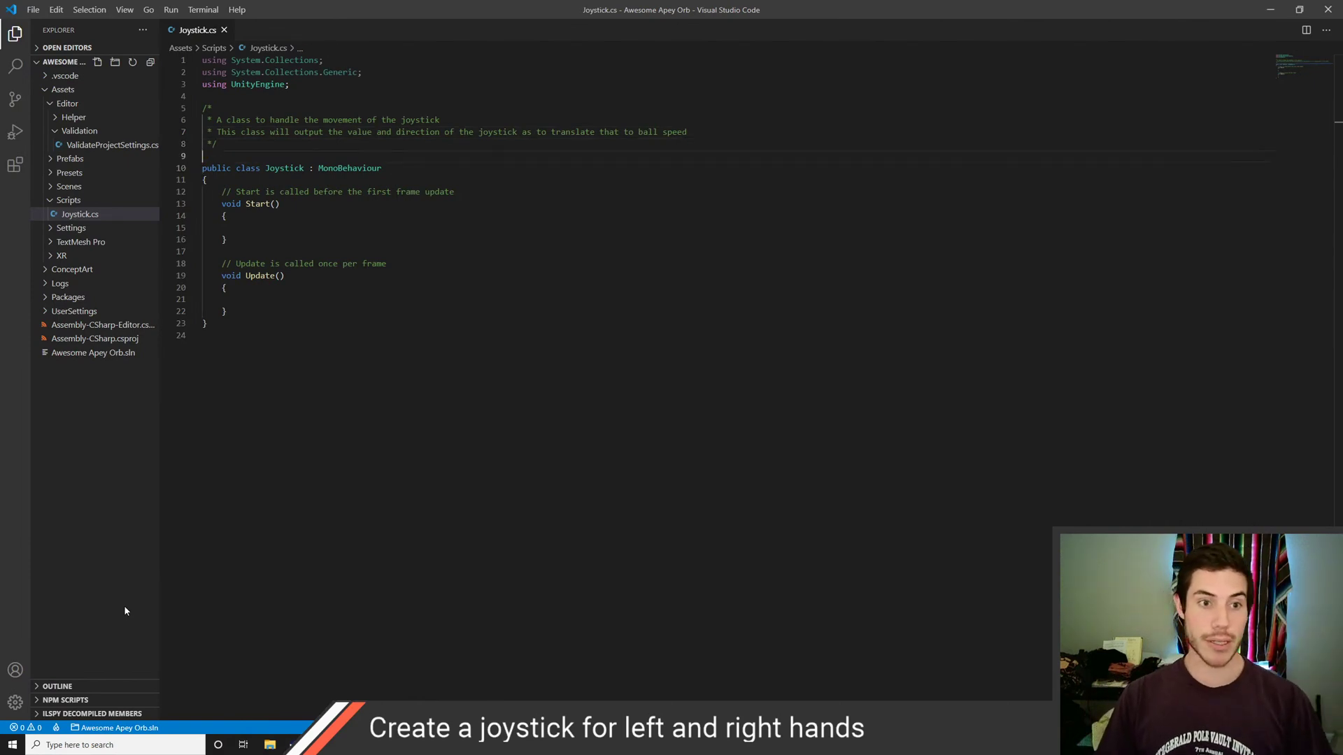
{"action": "key", "text": "Up"}
{"action": "key", "text": "Up"}
{"action": "type", "text": "//"}
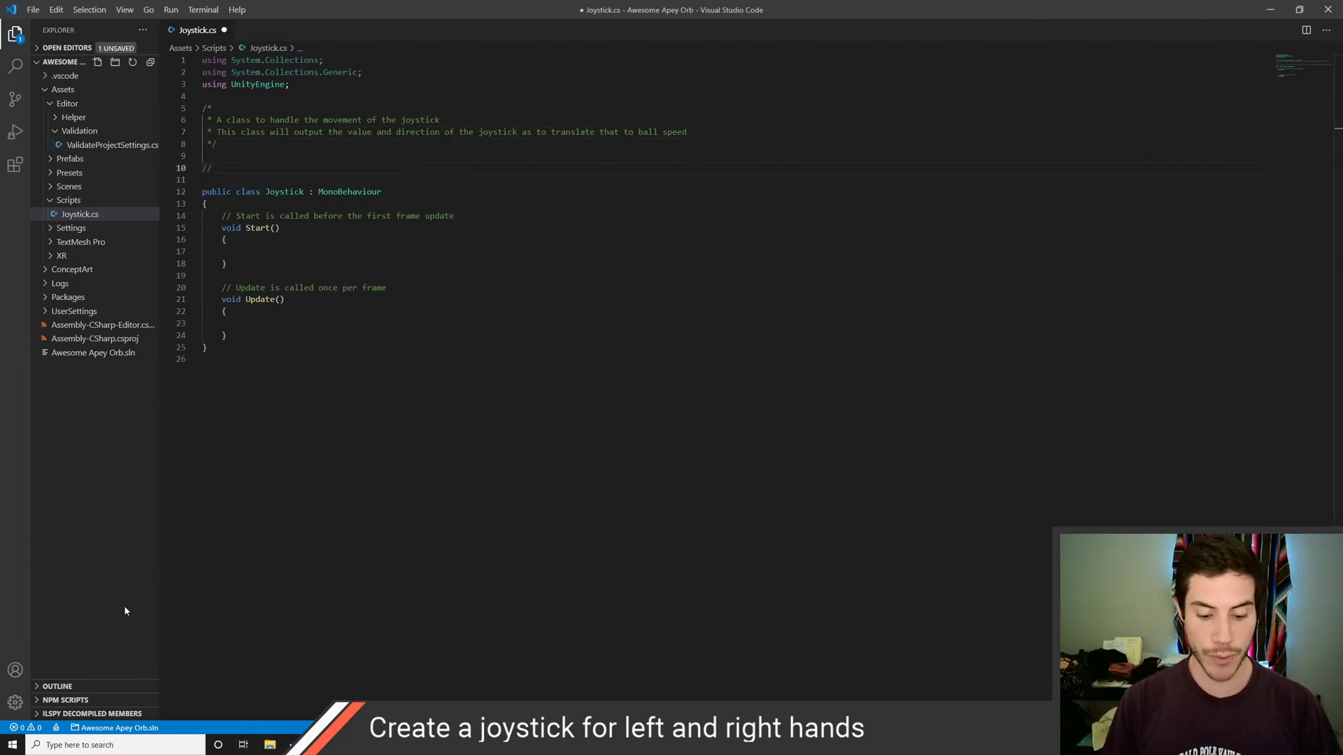
{"action": "type", "text": "understa"}
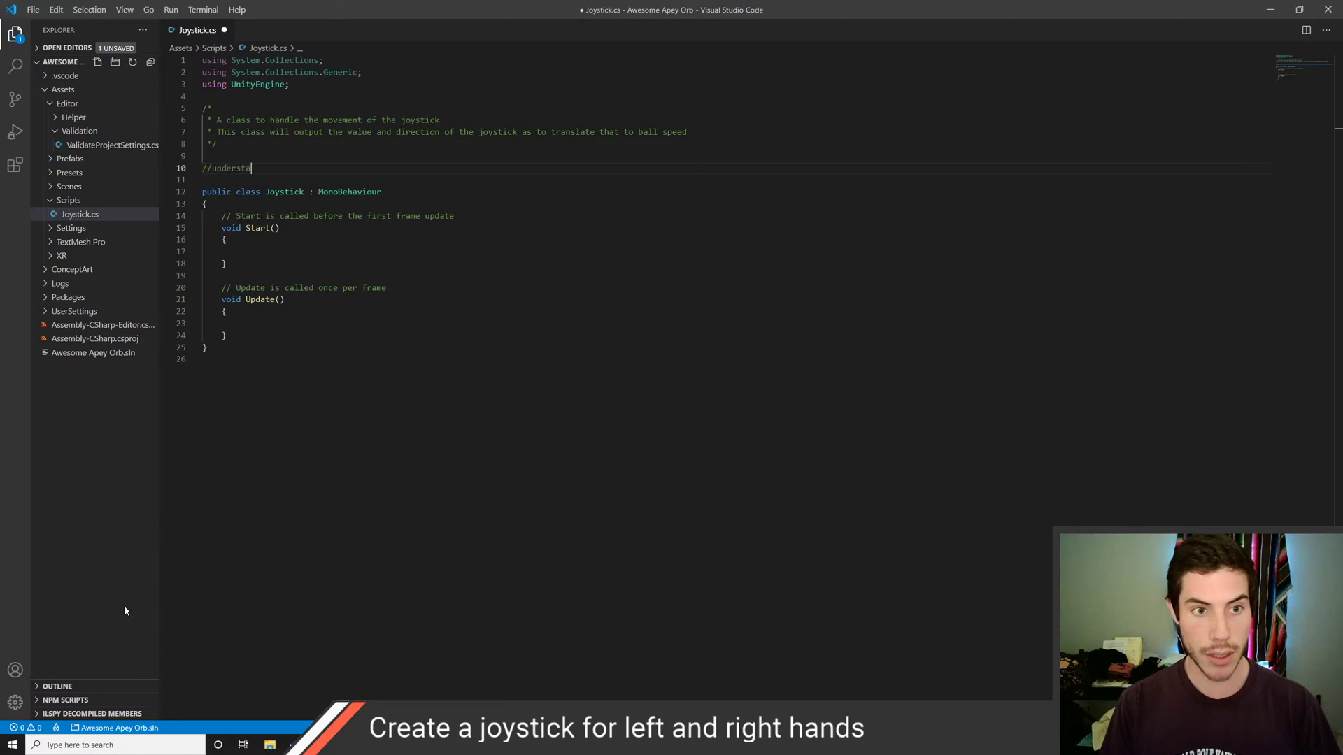
{"action": "type", "text": "nd when grabbed"}
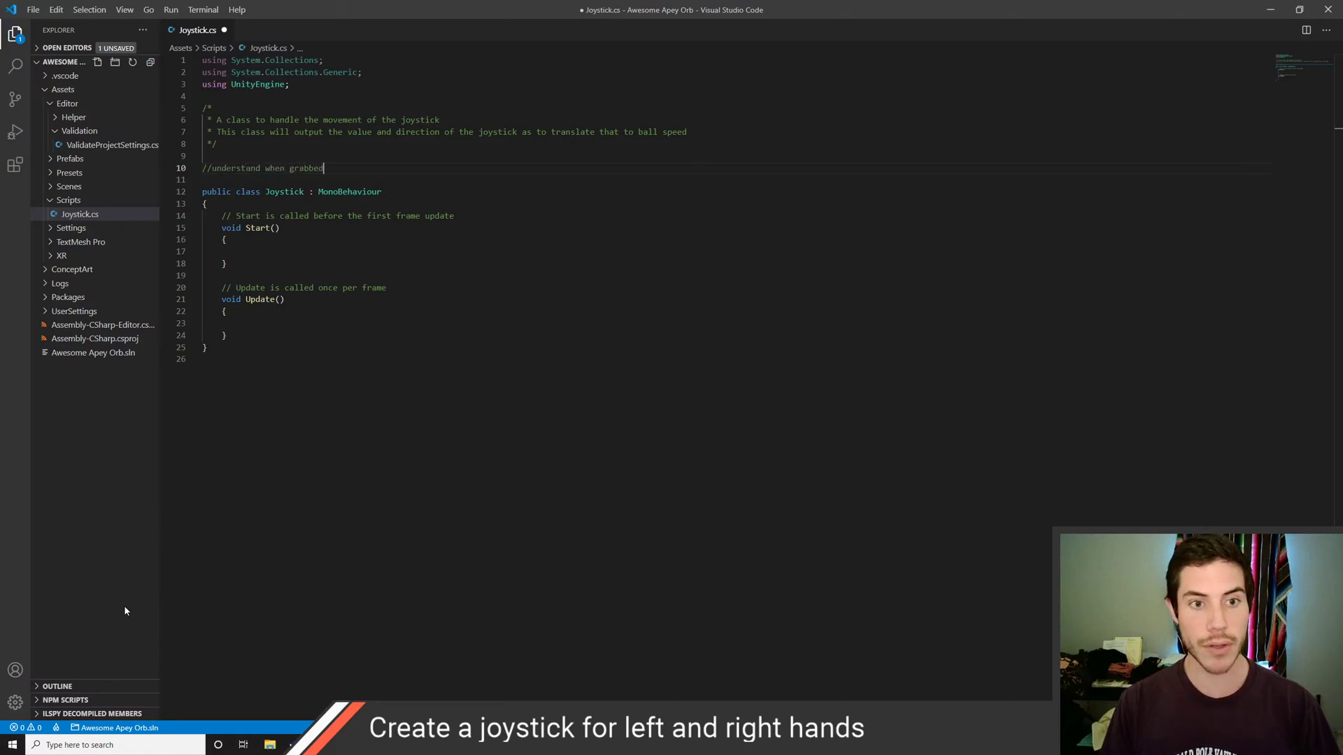
Add the indented comment "//has hand entered space?" beneath "//understand when grabbed"
{"action": "key", "text": "Return"}
{"action": "key", "text": "Tab"}
{"action": "type", "text": "/"}
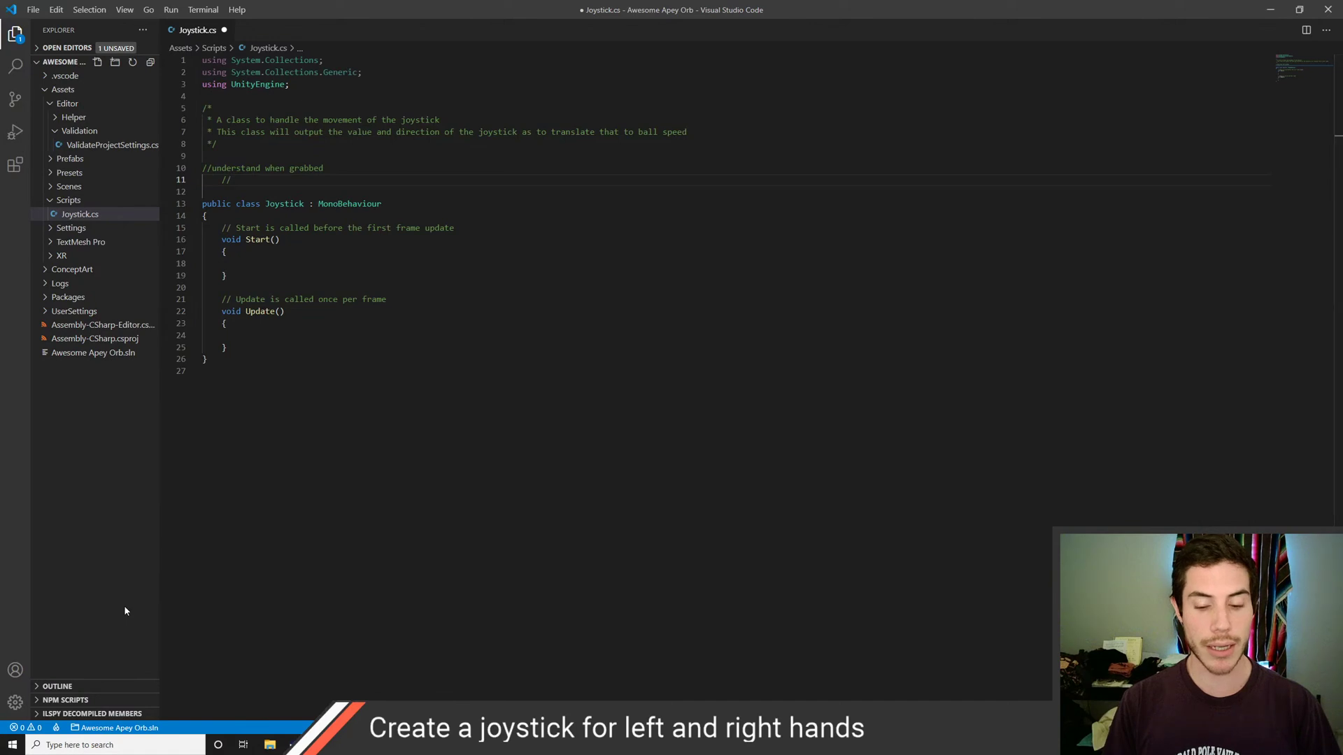
{"action": "type", "text": "has ha"}
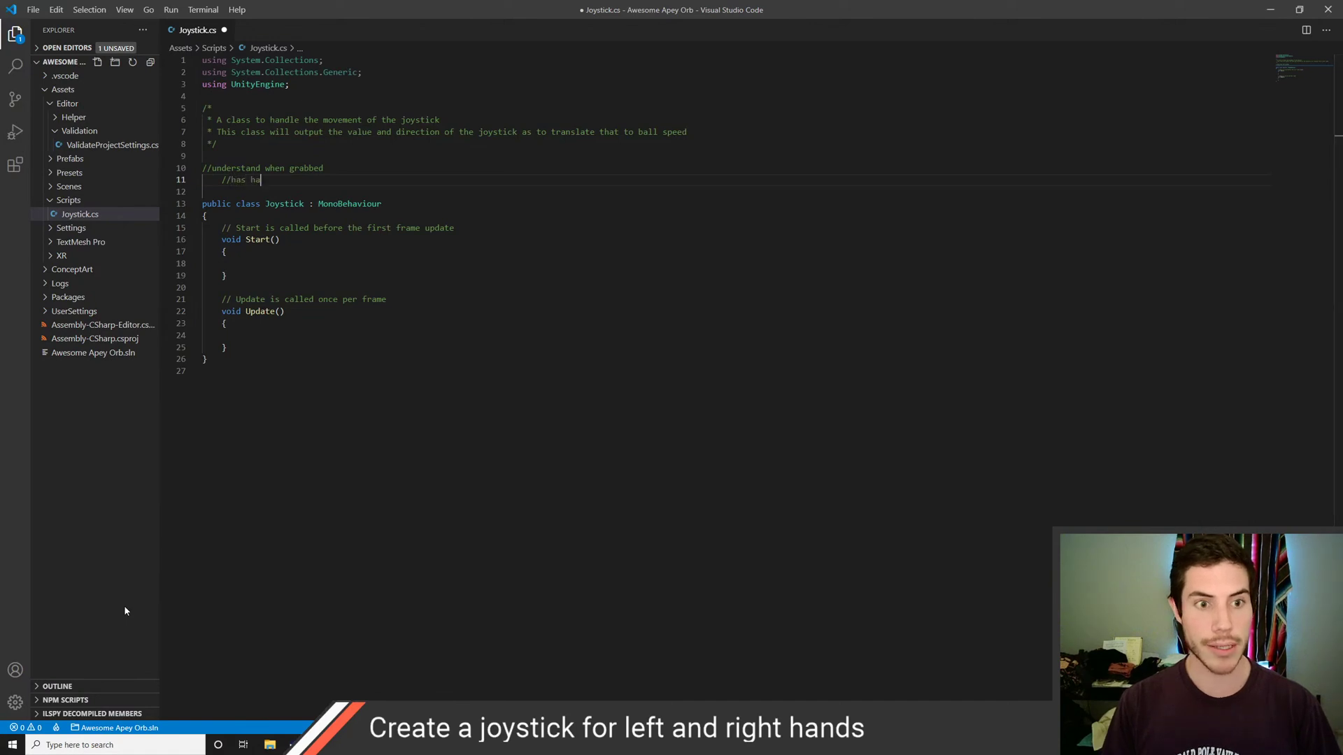
{"action": "type", "text": "nd entered"}
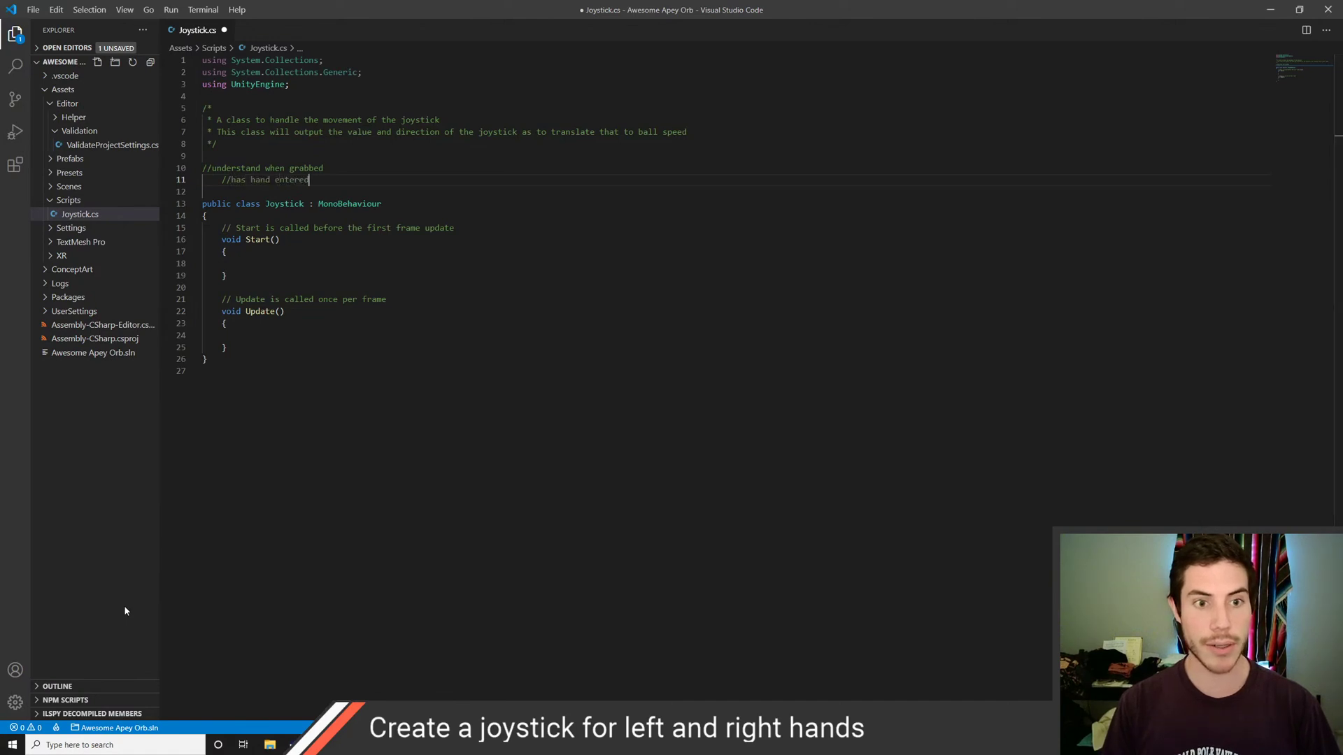
{"action": "type", "text": " space?"}
Add a second indented comment, "//are they pressing the grab button?", below the hand-entered question
{"action": "key", "text": "Return"}
{"action": "type", "text": "//"}
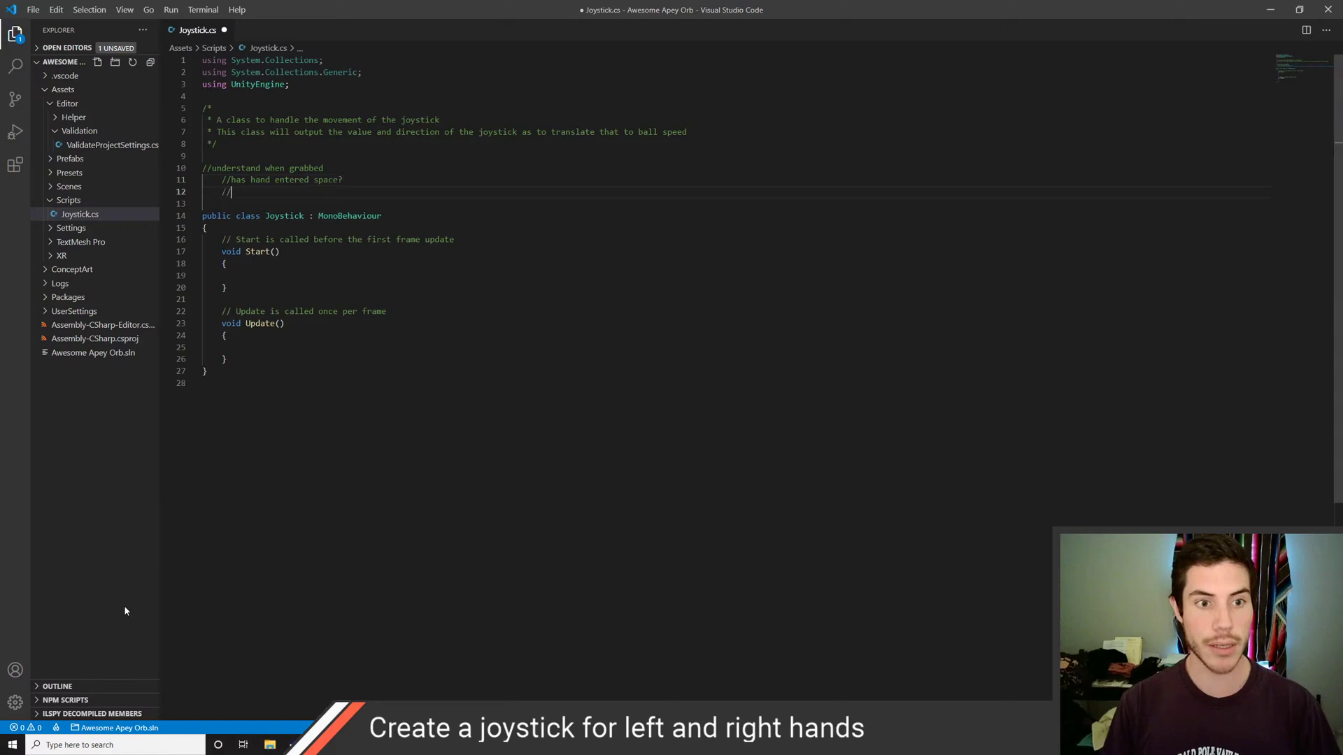
{"action": "type", "text": "are they pressing"}
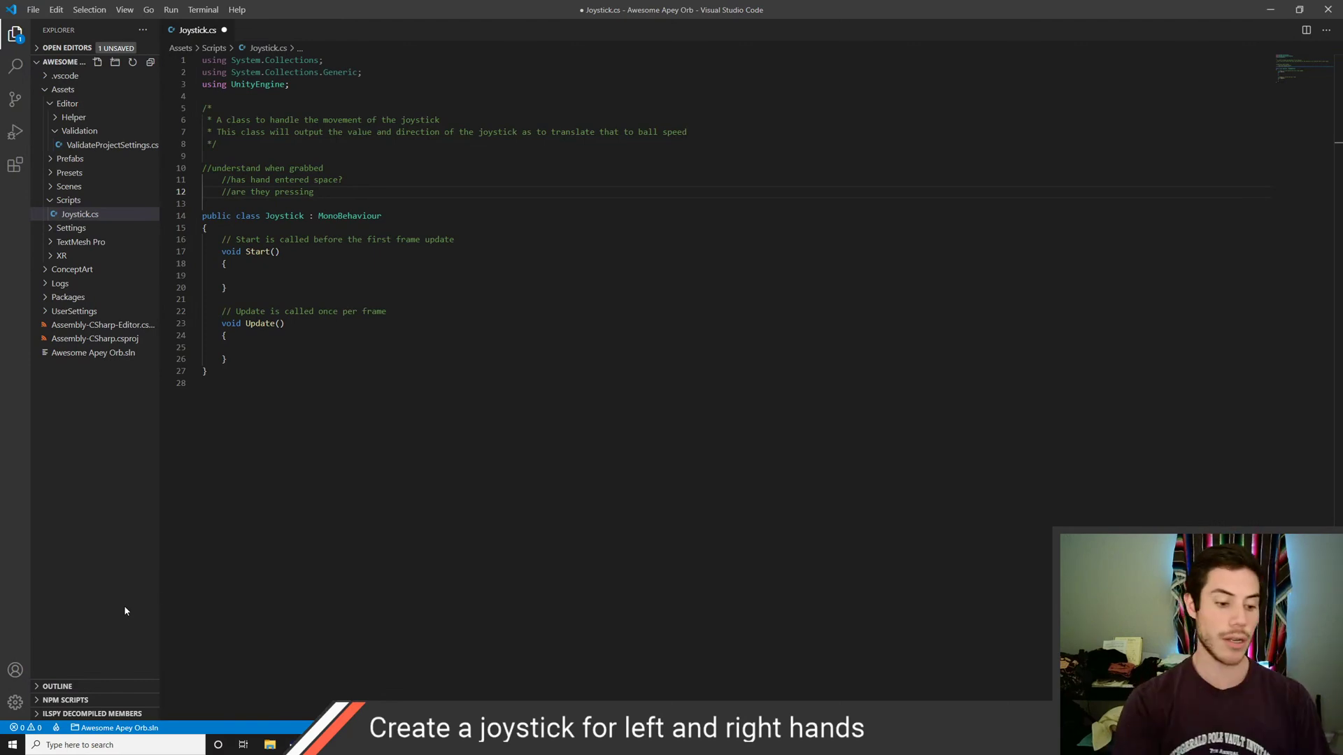
{"action": "type", "text": "the "}
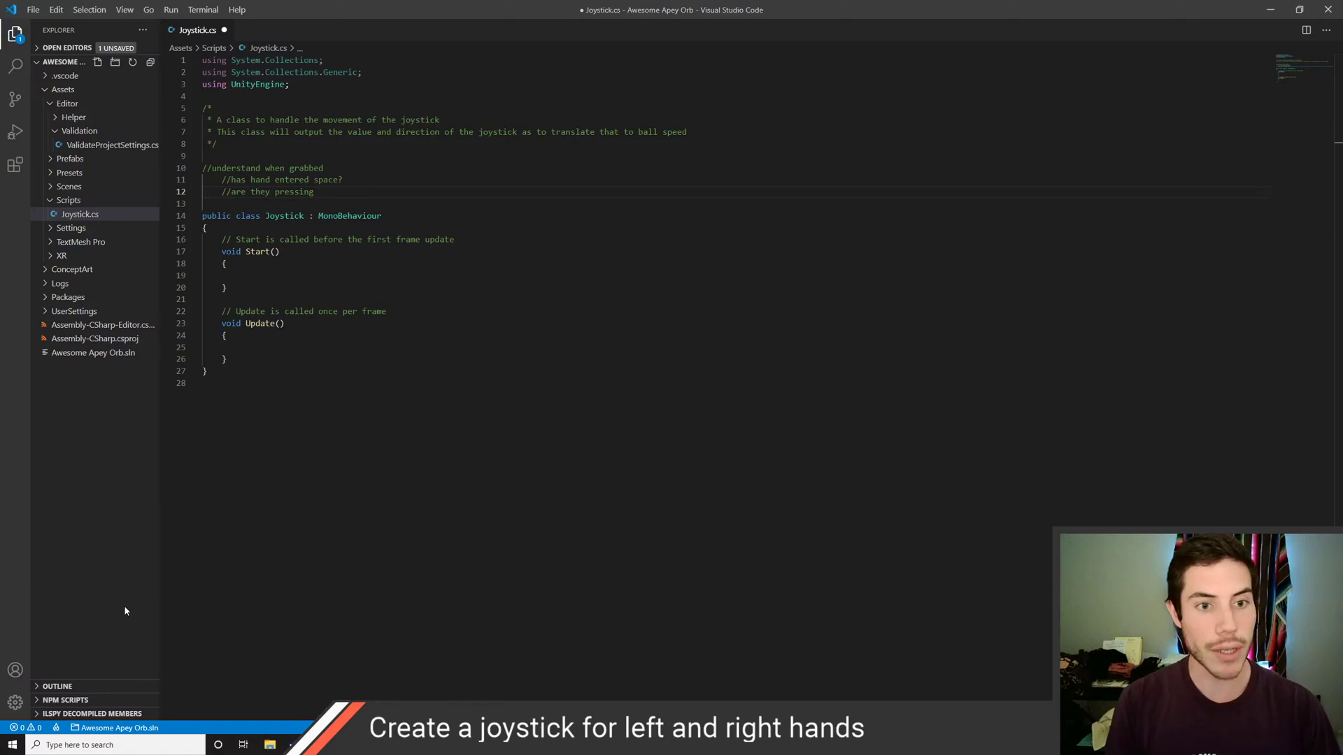
{"action": "type", "text": "grab button"}
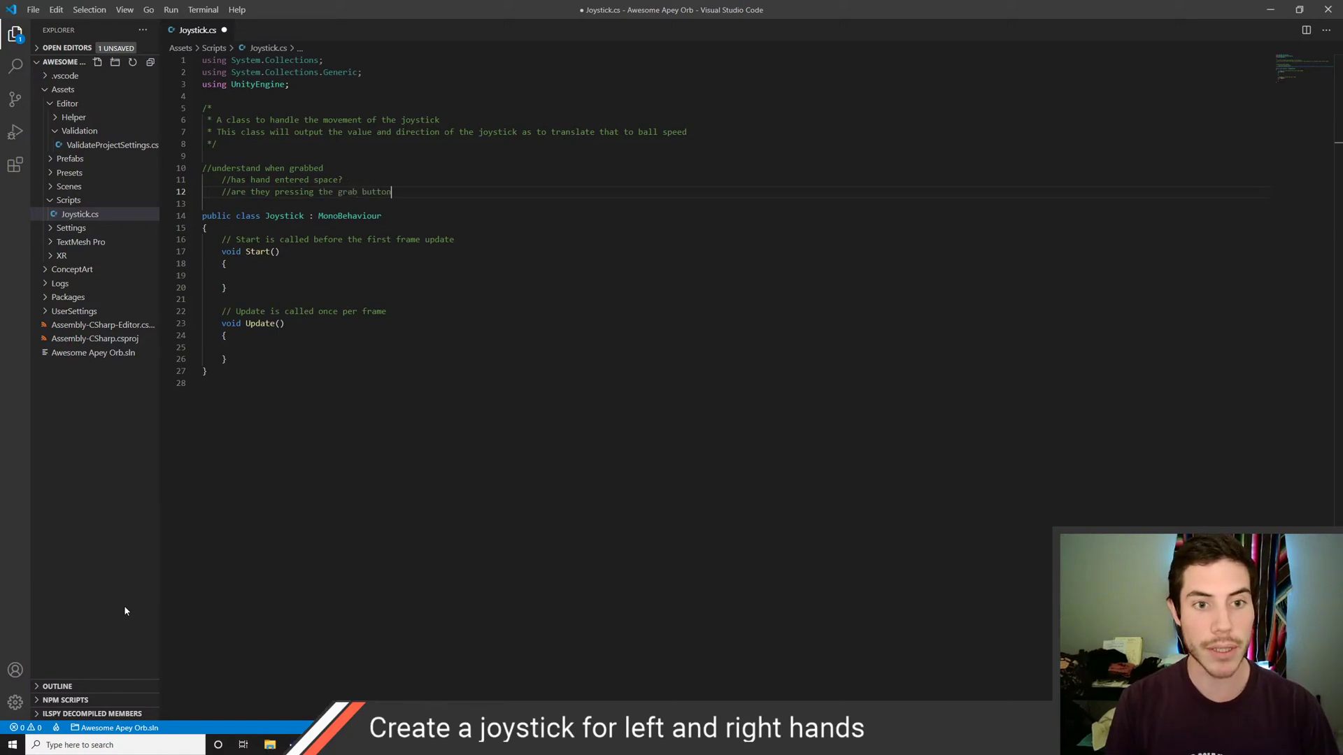
{"action": "type", "text": "?"}
Add an unindented comment "//when grabbed" below the questions, with "//rotate to match hand rotation" indented beneath it
{"action": "key", "text": "Return"}
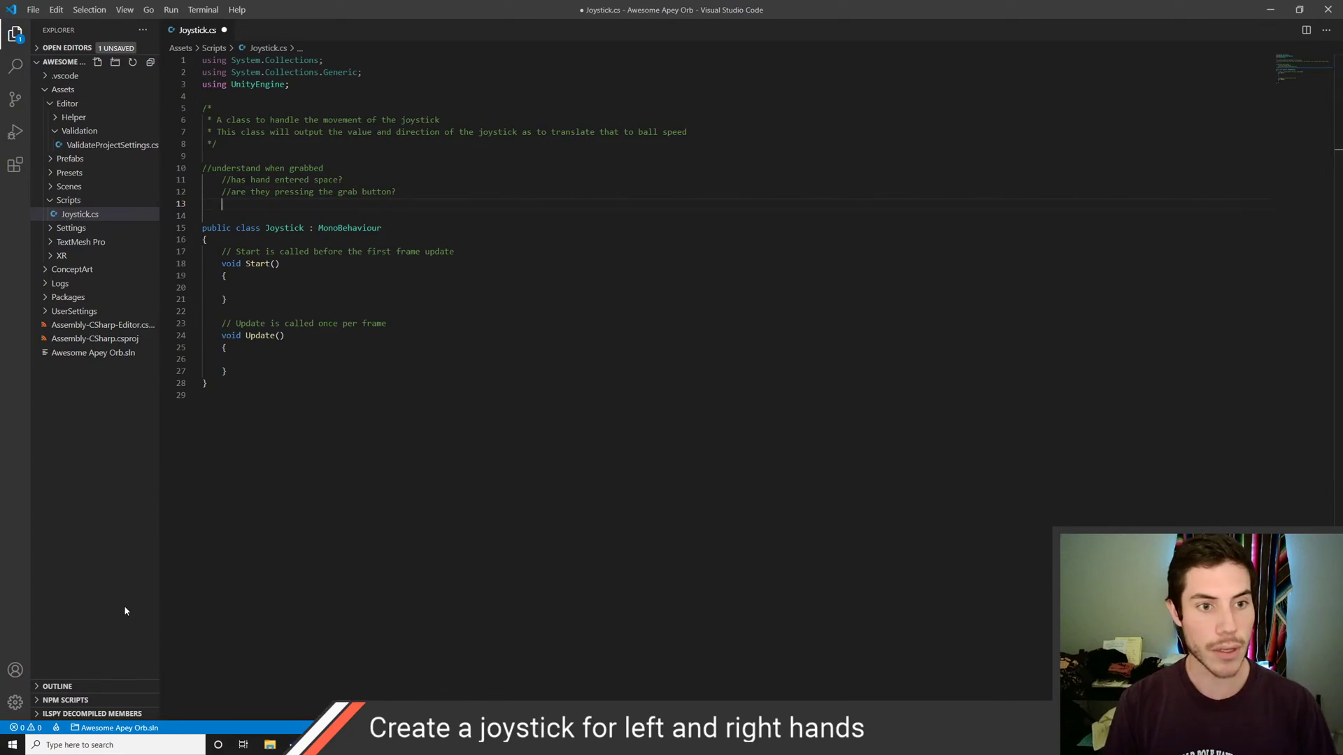
{"action": "type", "text": "//when grabbed,"}
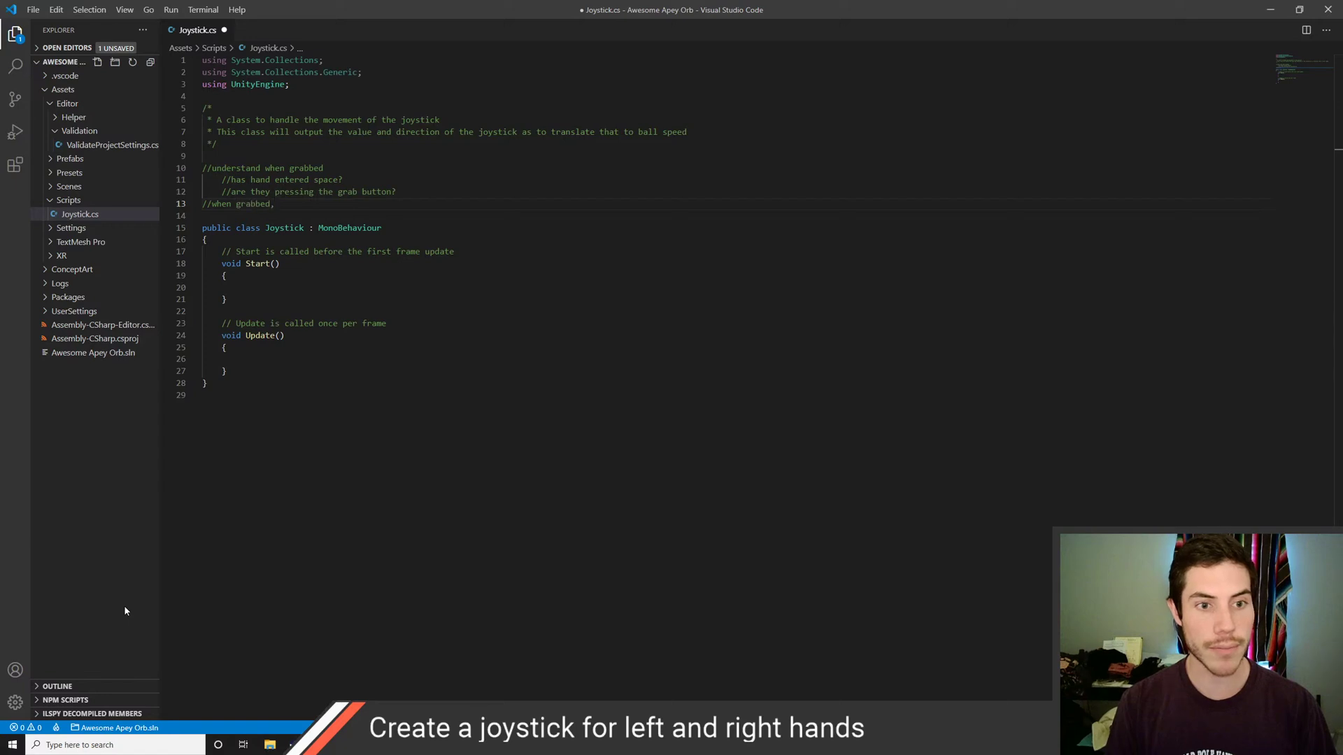
{"action": "key", "text": "BackSpace"}
{"action": "key", "text": "Return"}
{"action": "key", "text": "Tab"}
{"action": "type", "text": "//rotat"}
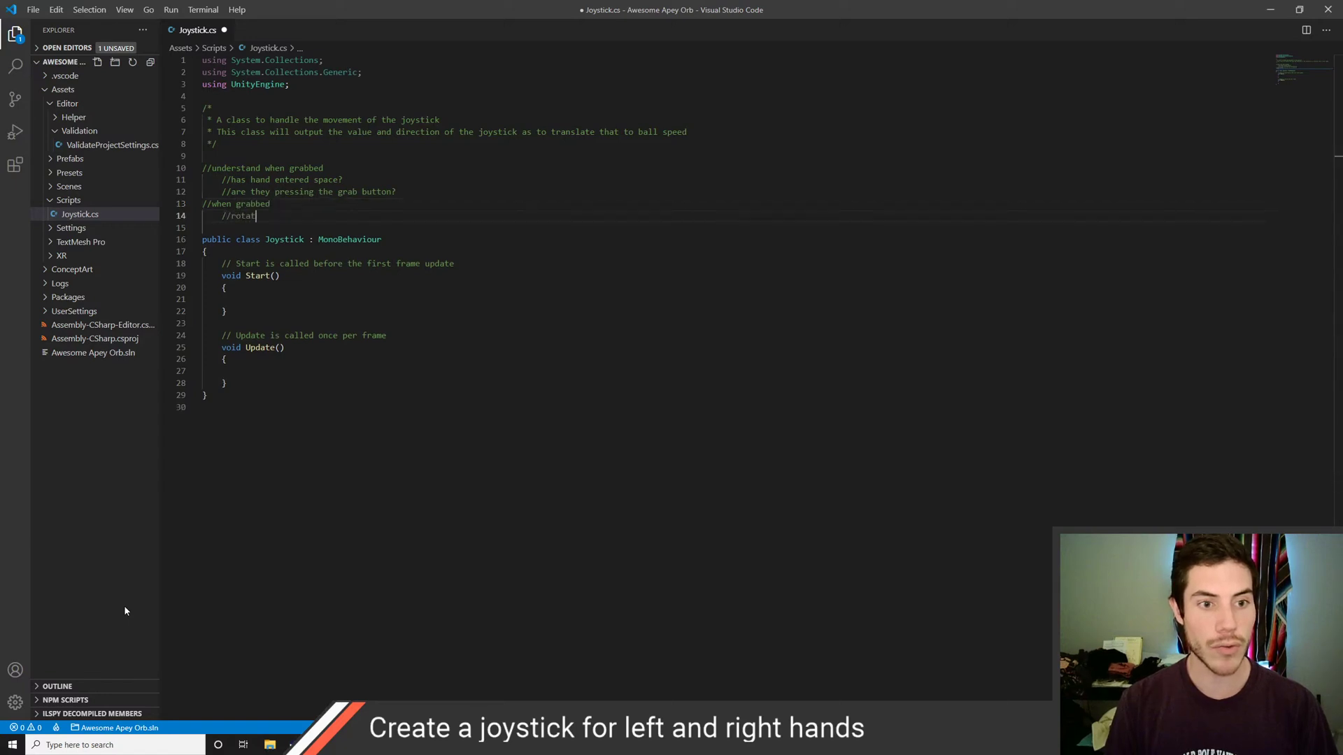
{"action": "type", "text": "e to matc"}
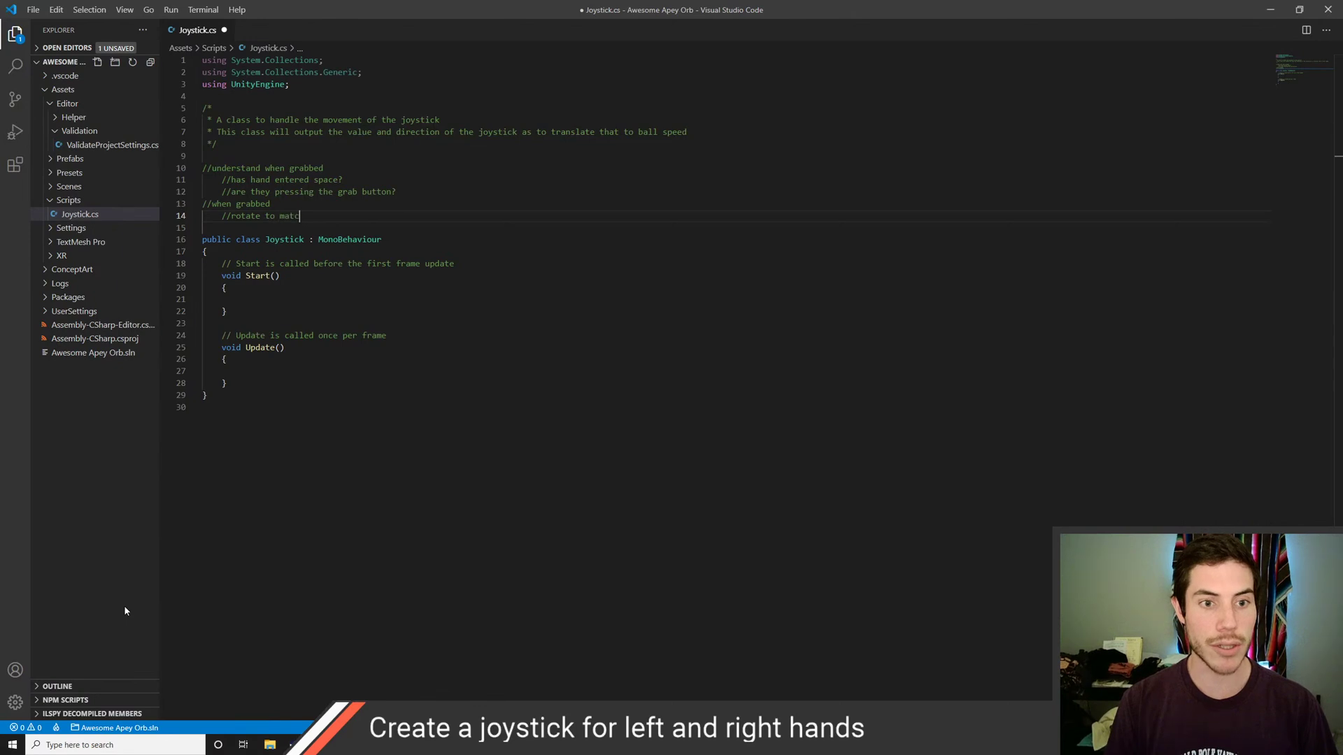
{"action": "type", "text": "h hand rotation"}
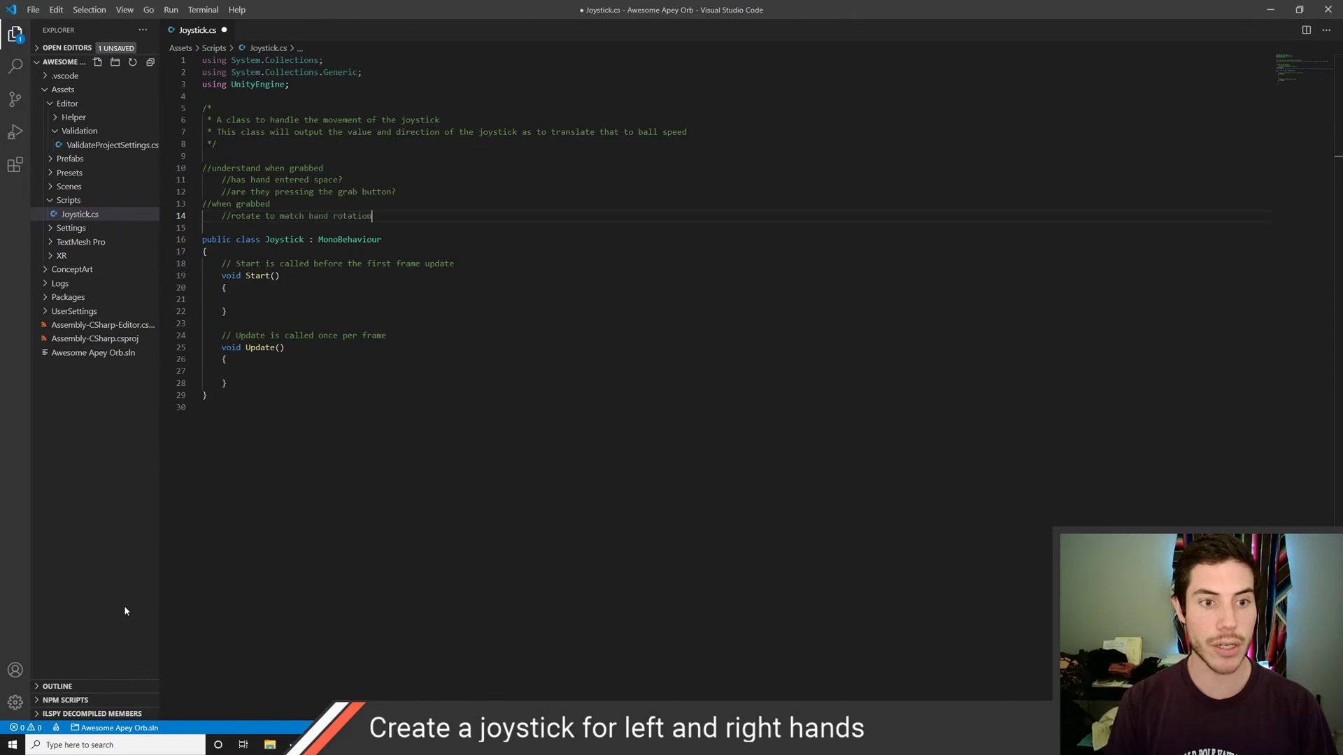
Add the indented comment "//become ungrabbed when hand moves too far away" below the hand-rotation comment and save the script
{"action": "key", "text": "Return"}
{"action": "type", "text": "//beco"}
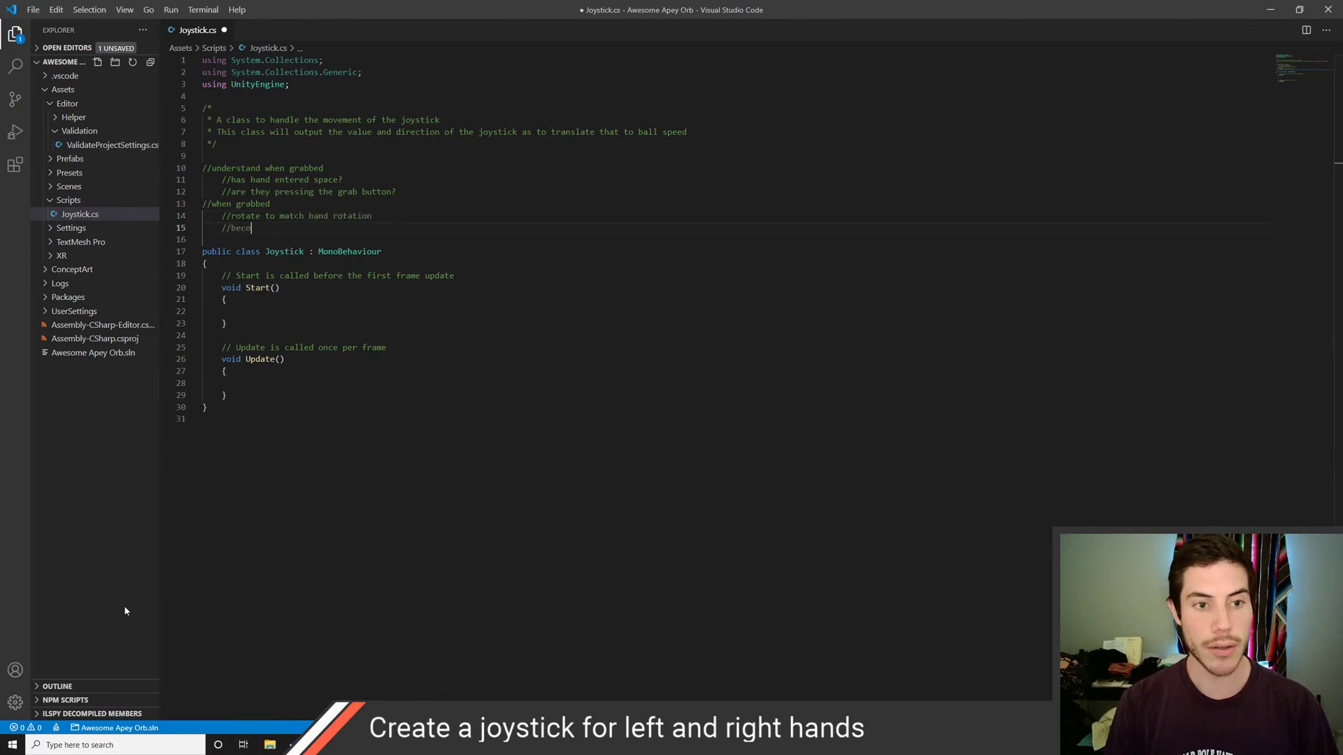
{"action": "type", "text": "me ungrabbed wh"}
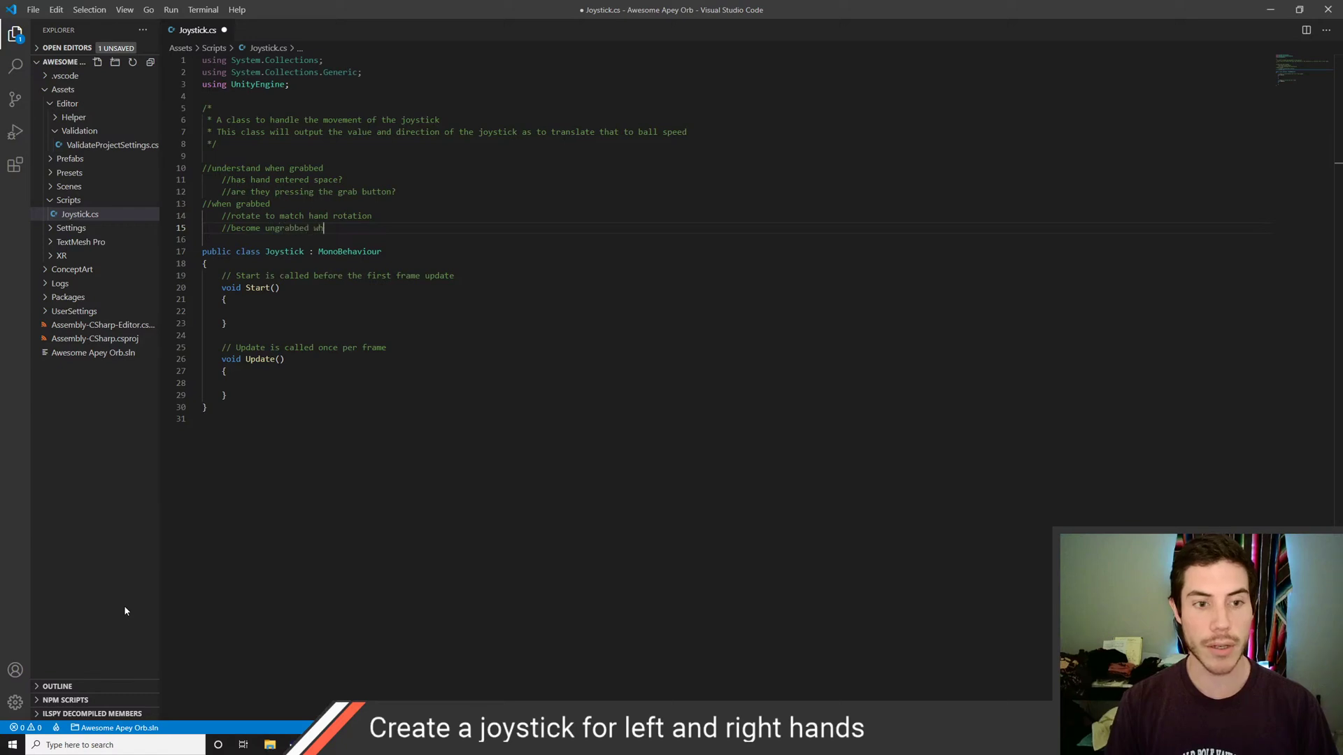
{"action": "type", "text": "en hand moves to"}
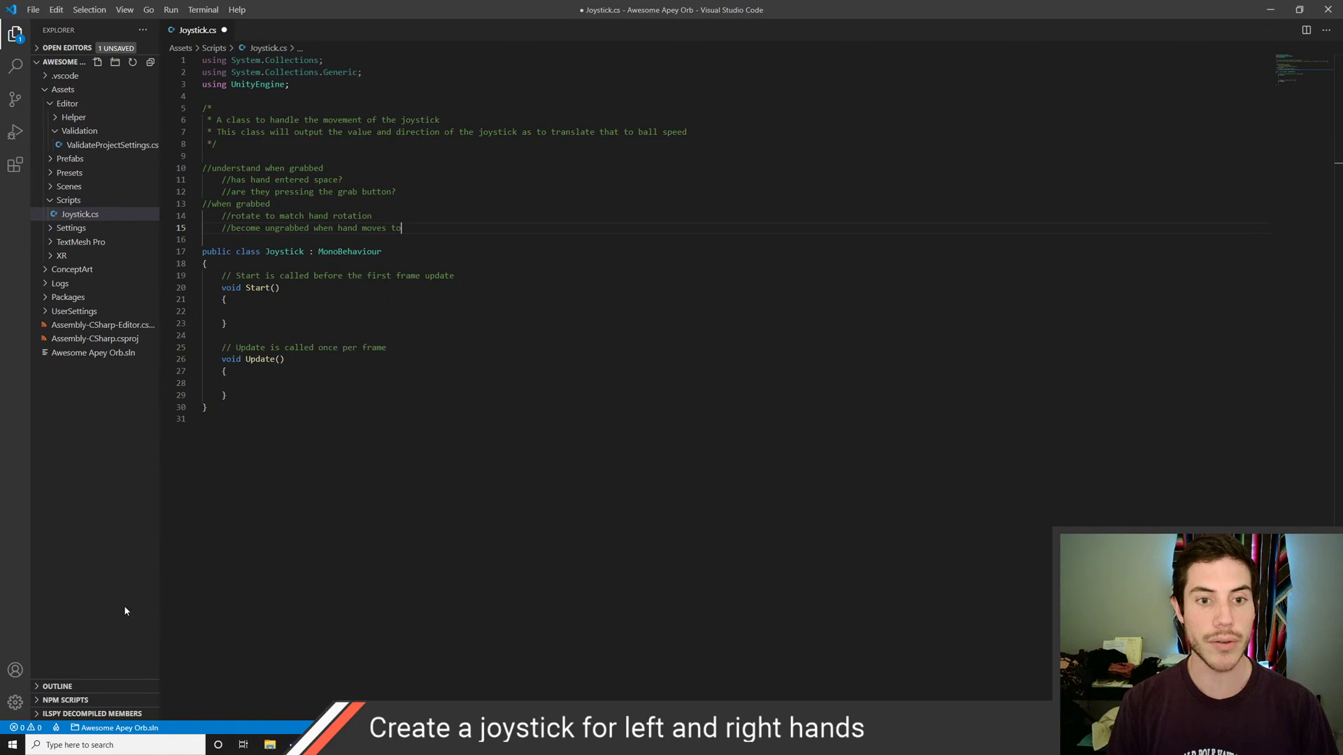
{"action": "type", "text": "o far away"}
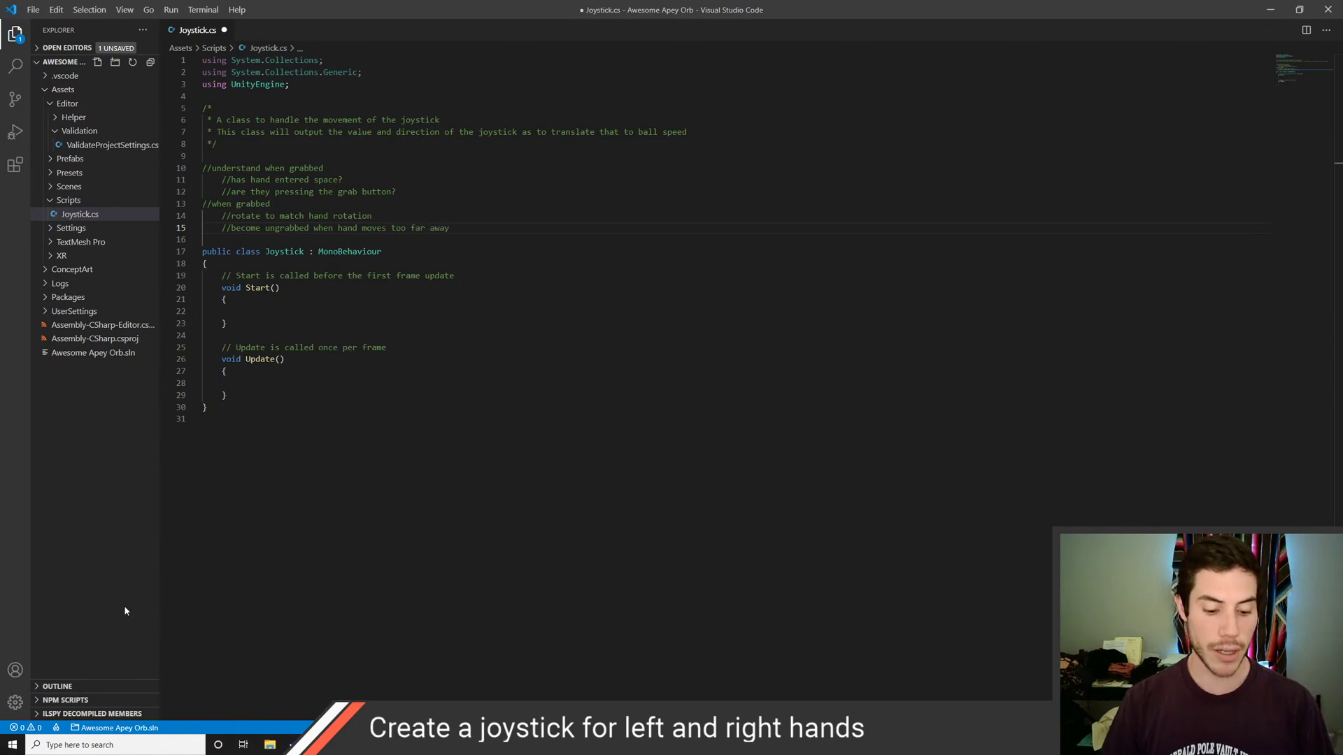
{"action": "key", "text": "ctrl+s"}
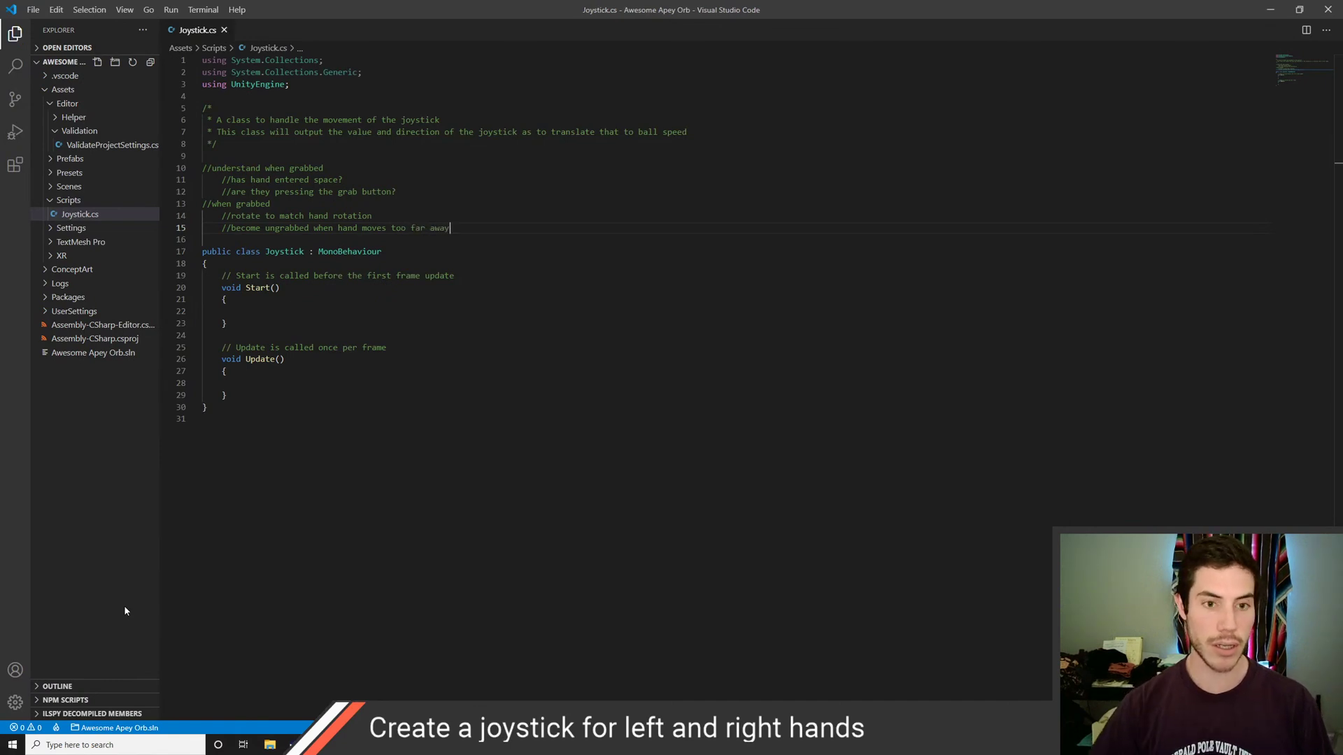
Declare "Transform hand;" as the first member of the Joystick class, with a blank line beneath it, and save the script
{"action": "key", "text": "Down"}
{"action": "key", "text": "Down"}
{"action": "key", "text": "Down"}
{"action": "key", "text": "Down"}
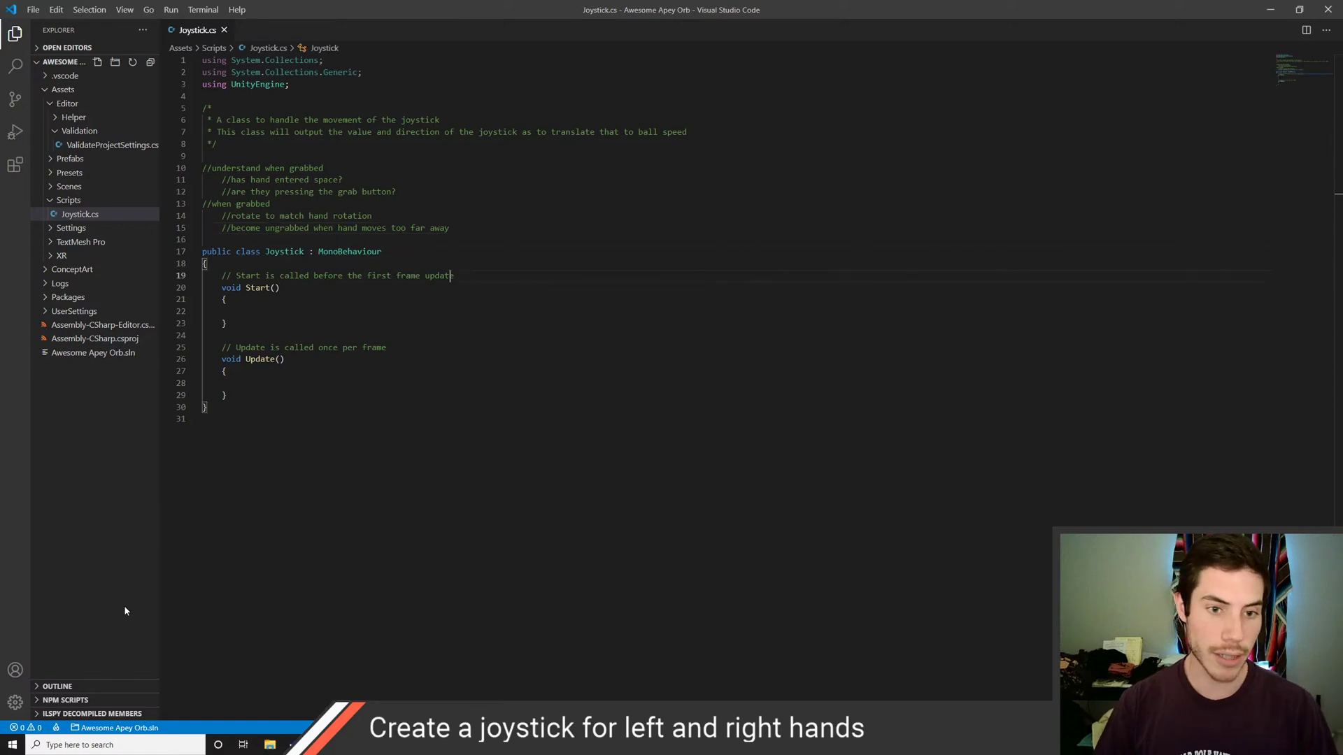
{"action": "key", "text": "Down"}
{"action": "key", "text": "Up"}
{"action": "key", "text": "Up"}
{"action": "key", "text": "Up"}
{"action": "key", "text": "Up"}
{"action": "key", "text": "Down"}
{"action": "key", "text": "Down"}
{"action": "key", "text": "Down"}
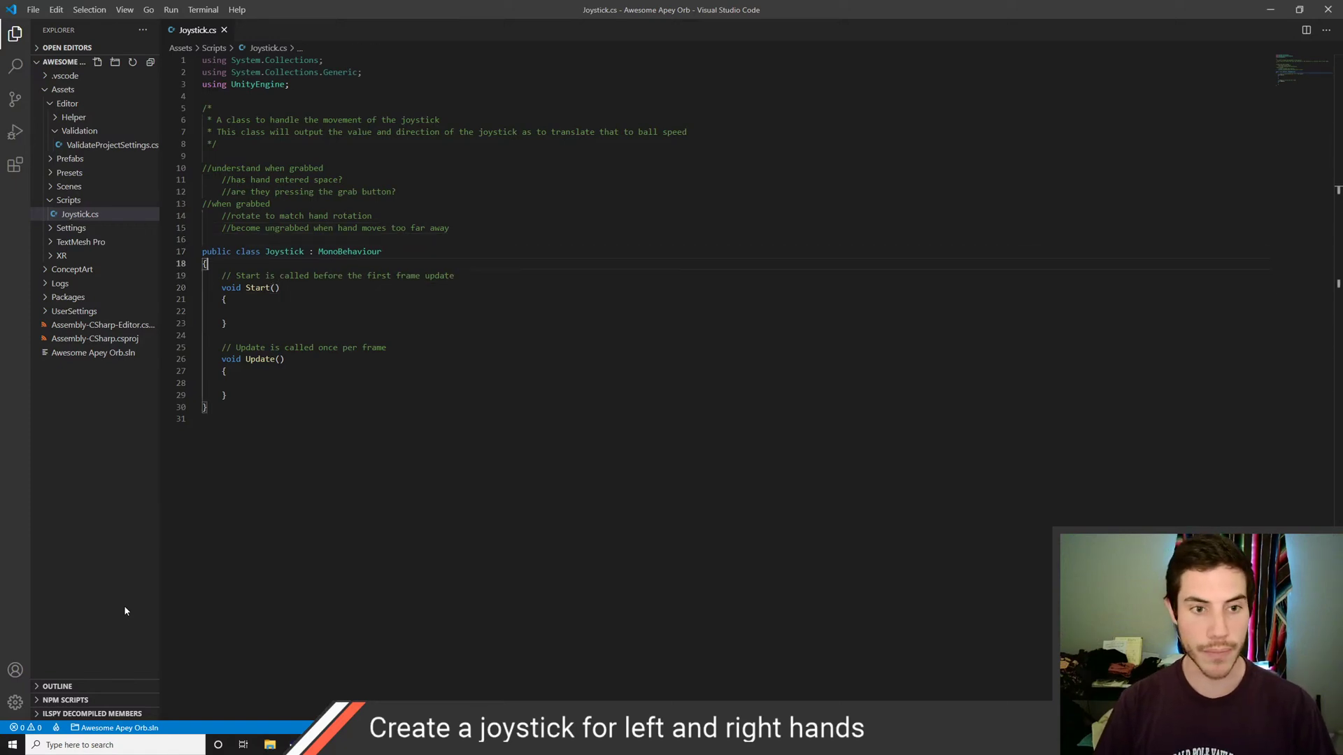
{"action": "key", "text": "Up"}
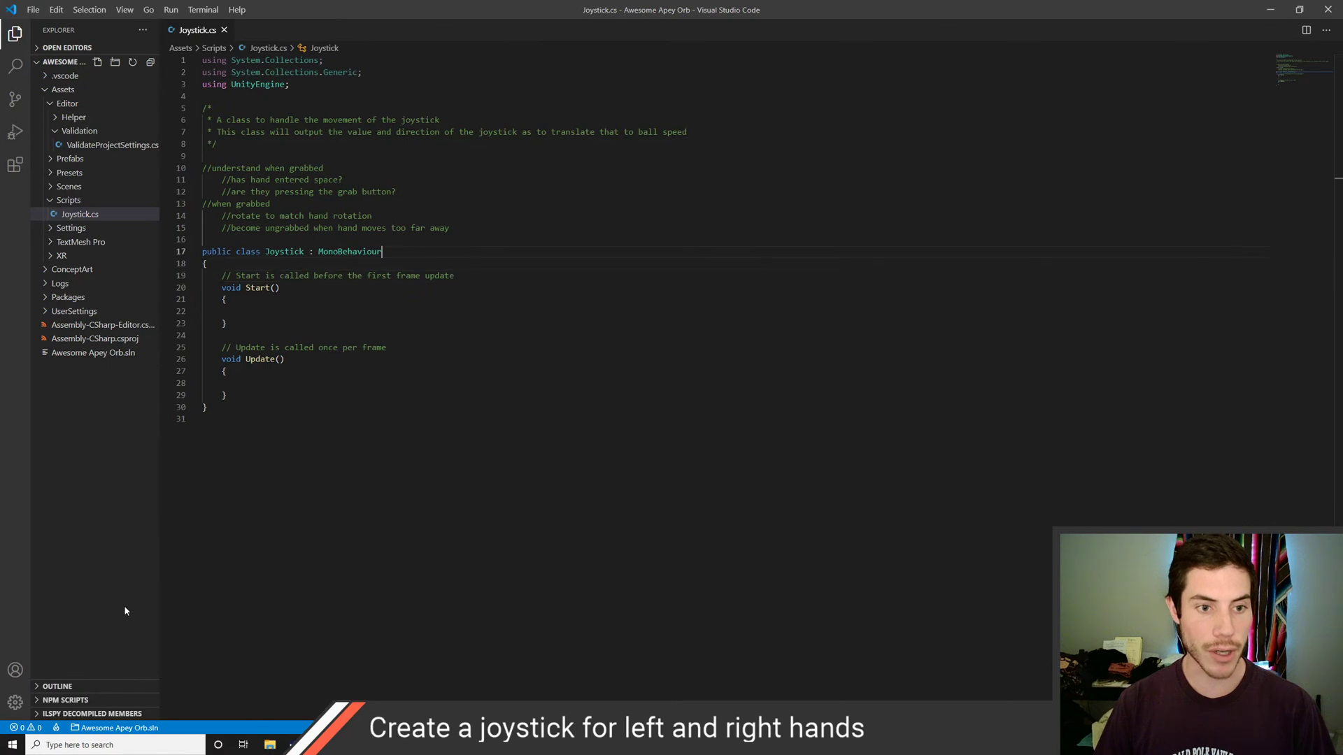
{"action": "key", "text": "Return"}
{"action": "type", "text": "Transform "}
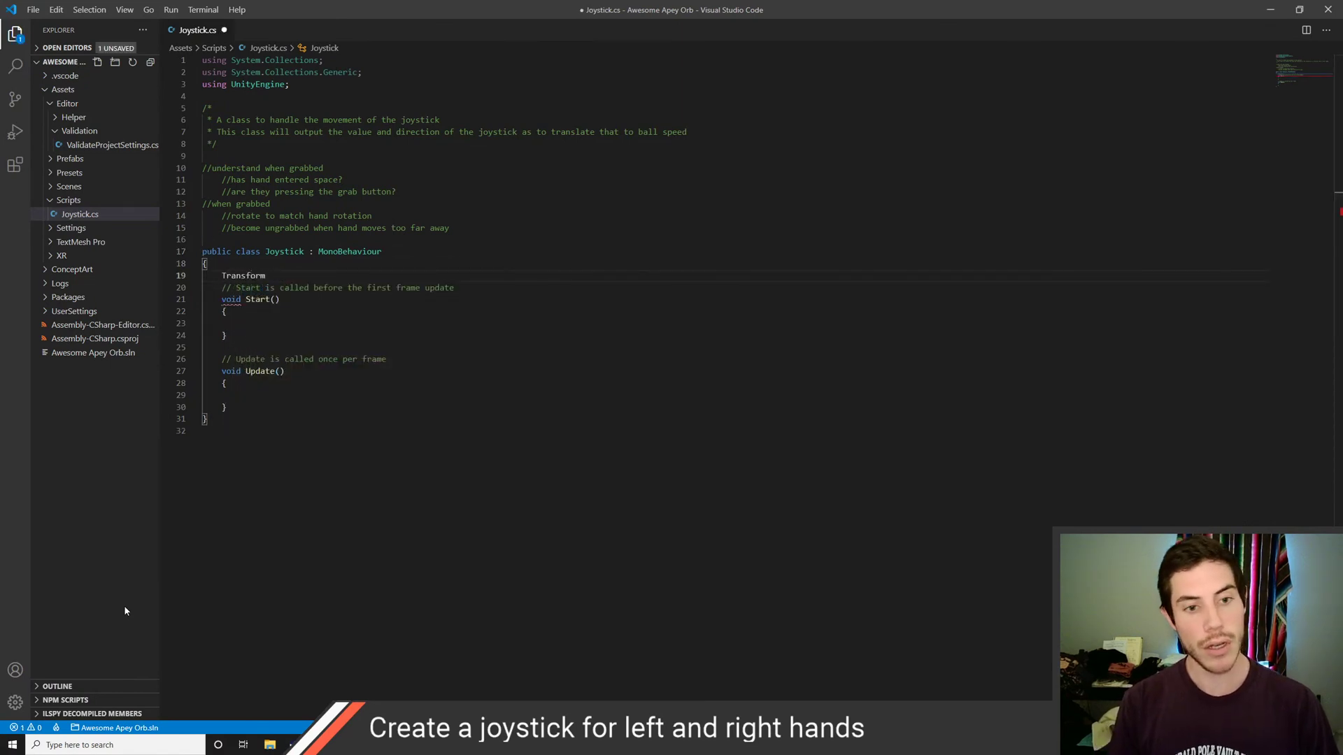
{"action": "type", "text": "hand"}
{"action": "key", "text": "BackSpace"}
{"action": "key", "text": "BackSpace"}
{"action": "key", "text": "BackSpace"}
{"action": "type", "text": "and"}
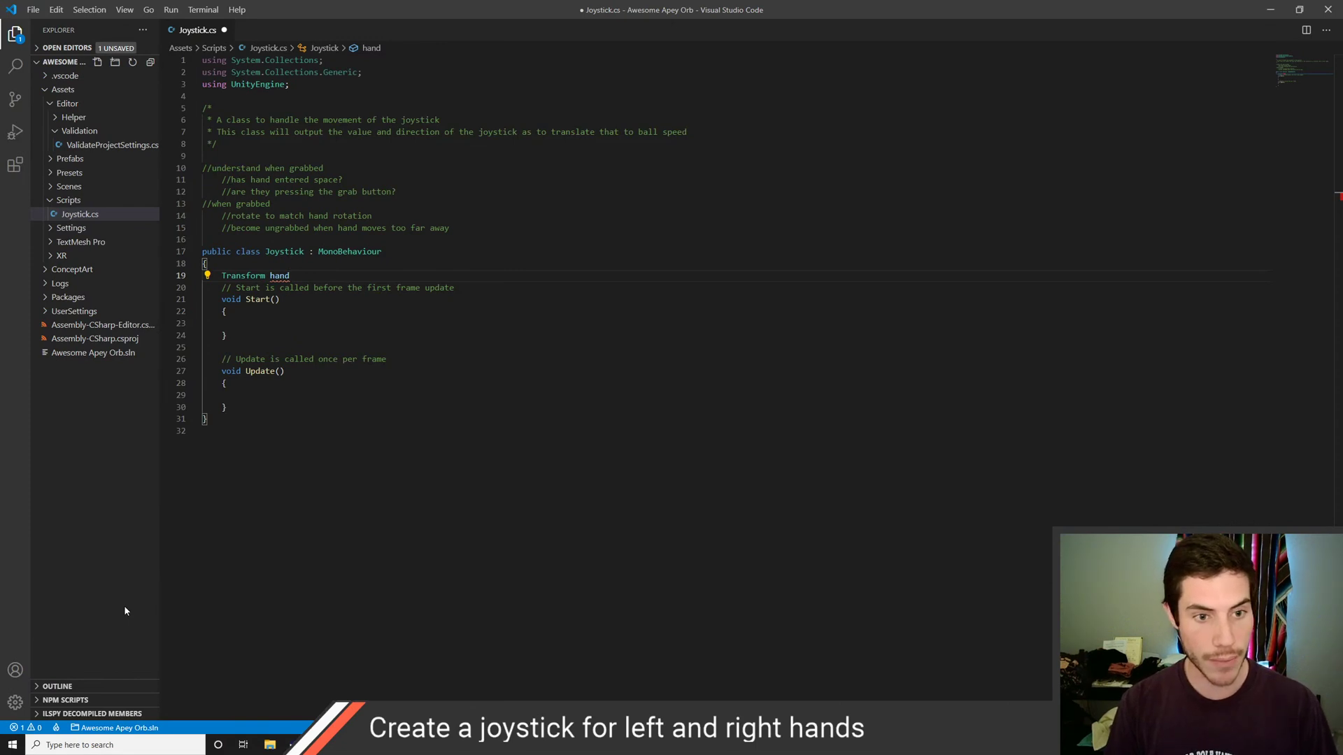
{"action": "type", "text": ";"}
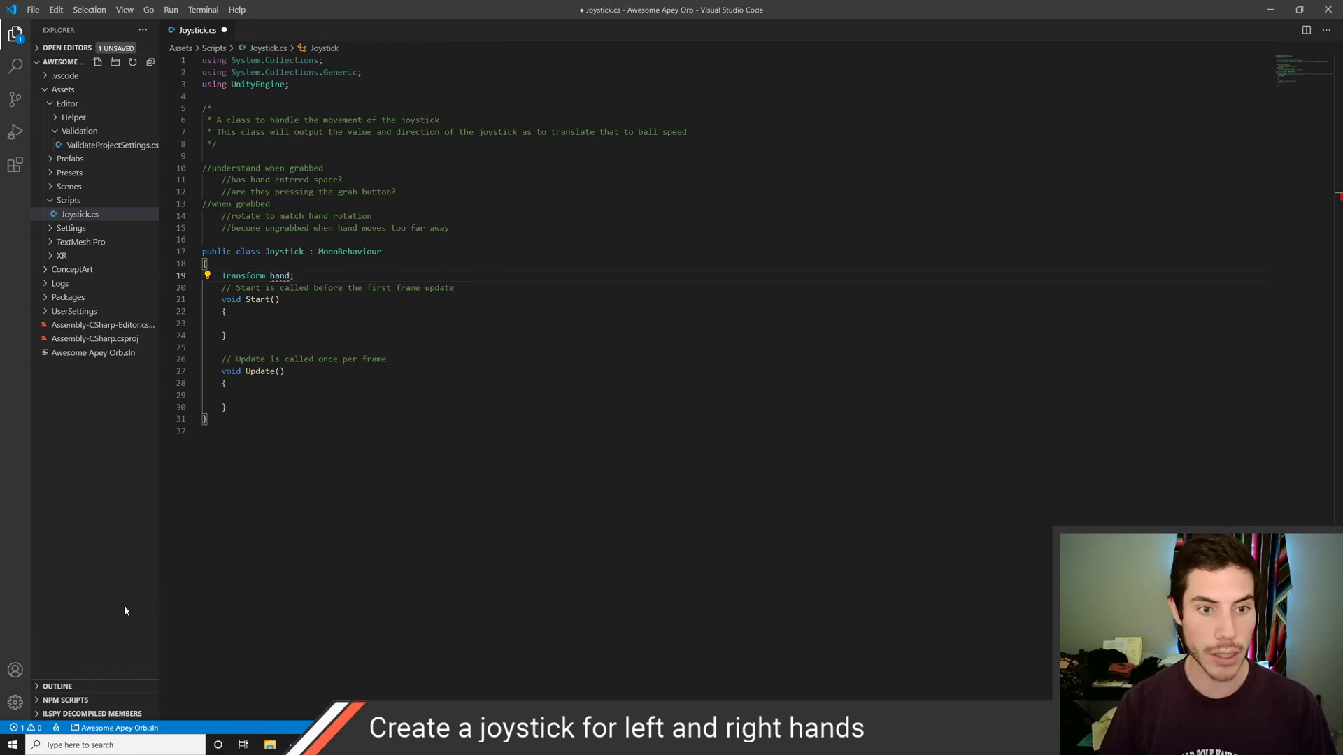
{"action": "key", "text": "ctrl+s"}
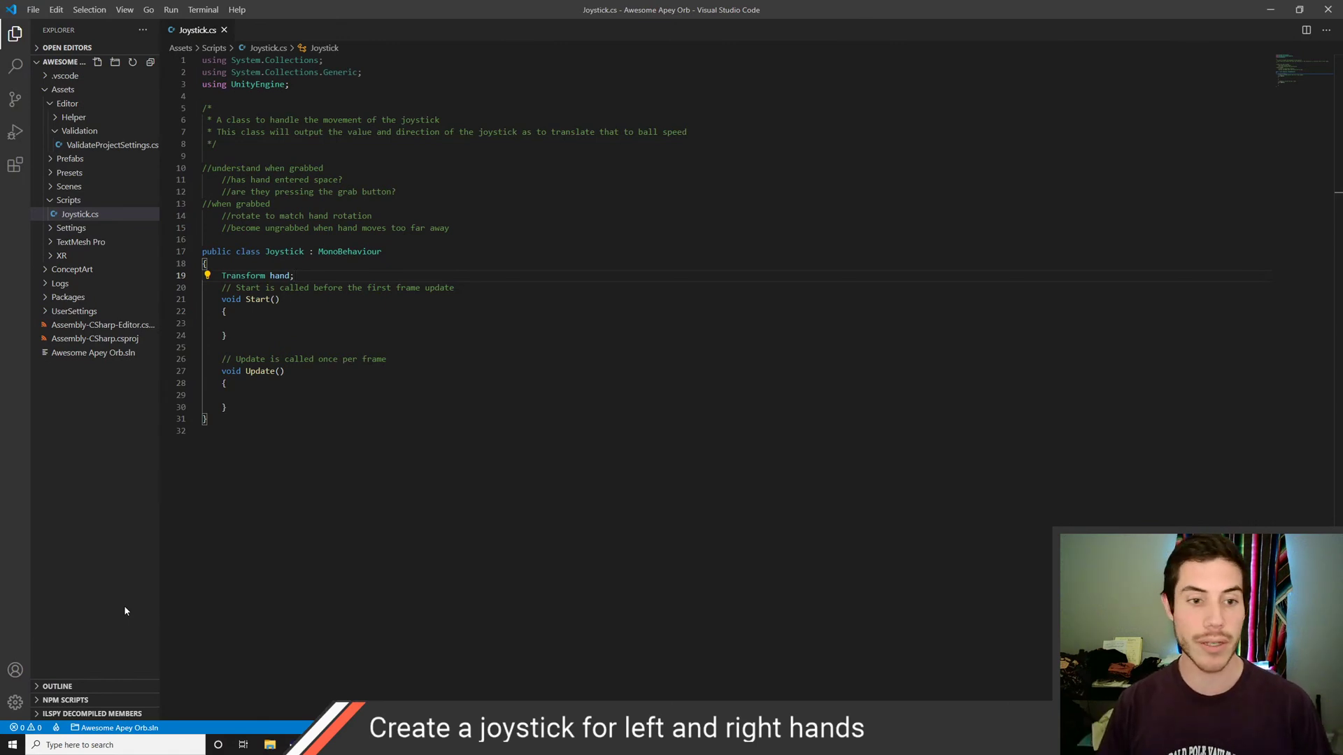
{"action": "key", "text": "Return"}
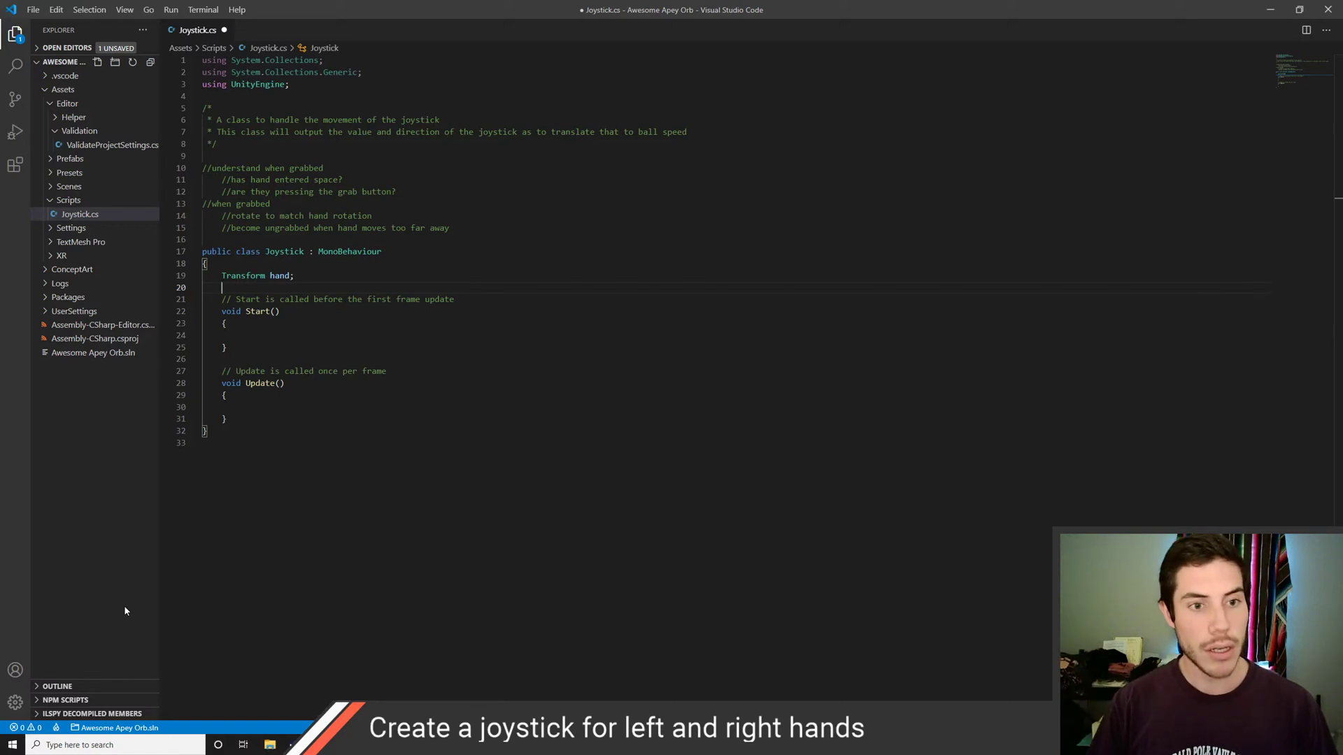
{"action": "key", "text": "ctrl+s"}
Insert a blank line and a new indented line after the Update method's closing brace, inside the Joystick class
{"action": "key", "text": "Down"}
{"action": "key", "text": "Down"}
{"action": "key", "text": "Down"}
{"action": "key", "text": "Down"}
{"action": "key", "text": "Down"}
{"action": "key", "text": "Down"}
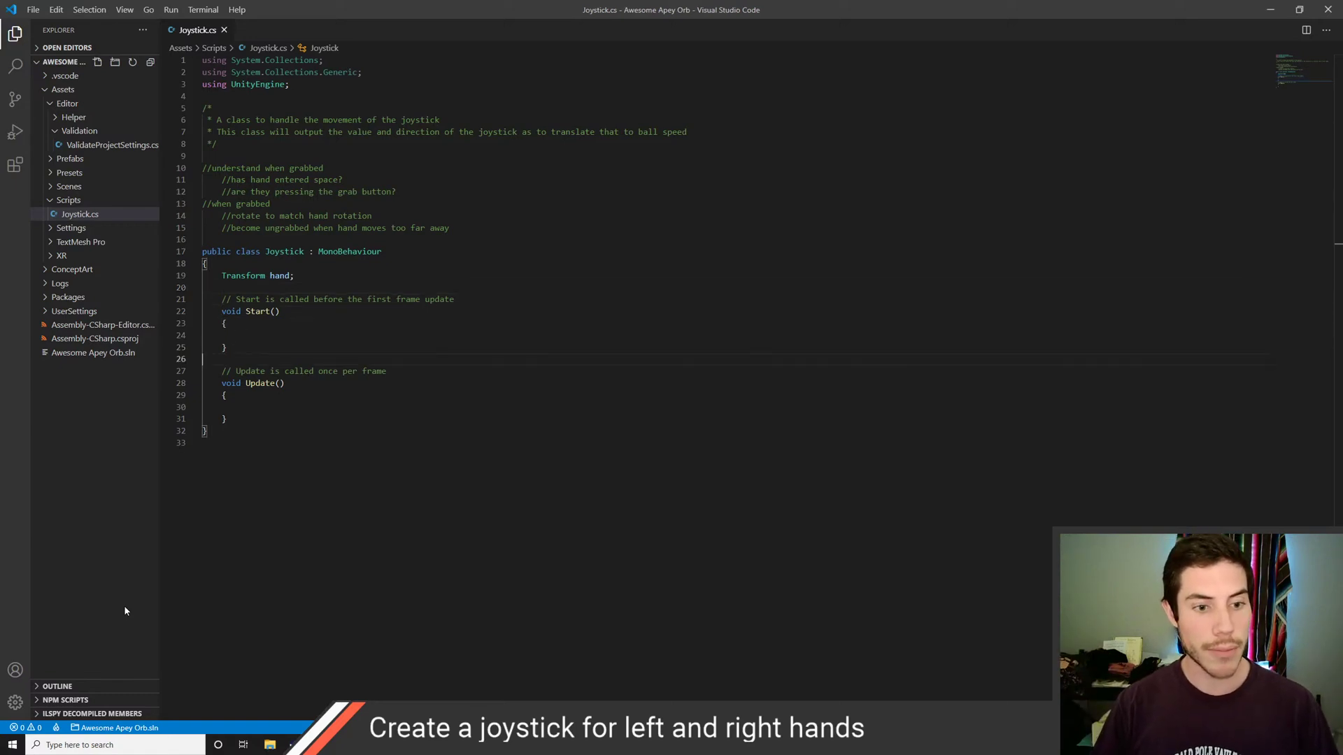
{"action": "key", "text": "Down"}
{"action": "key", "text": "Down"}
{"action": "key", "text": "Down"}
{"action": "key", "text": "Down"}
{"action": "key", "text": "Down"}
{"action": "key", "text": "Return"}
{"action": "key", "text": "Return"}
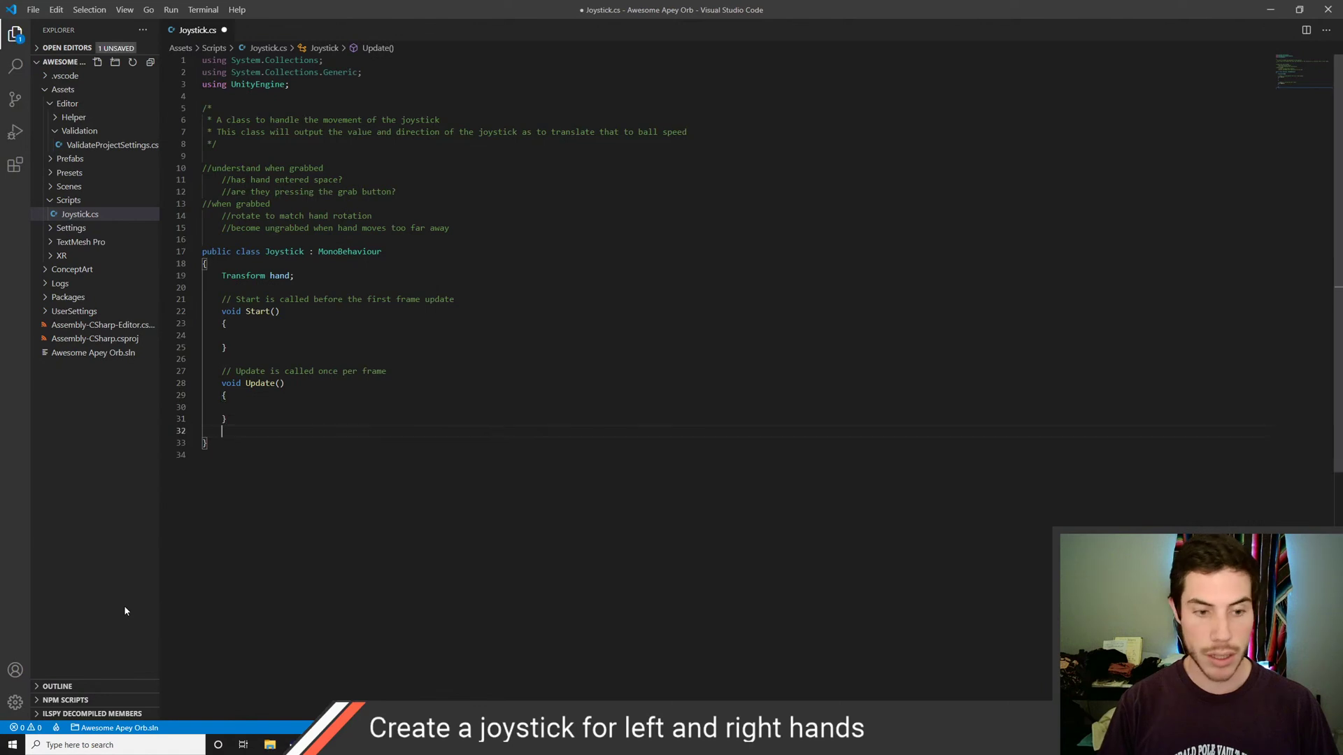
{"action": "type", "text": "OnTi"}
{"action": "key", "text": "BackSpace"}
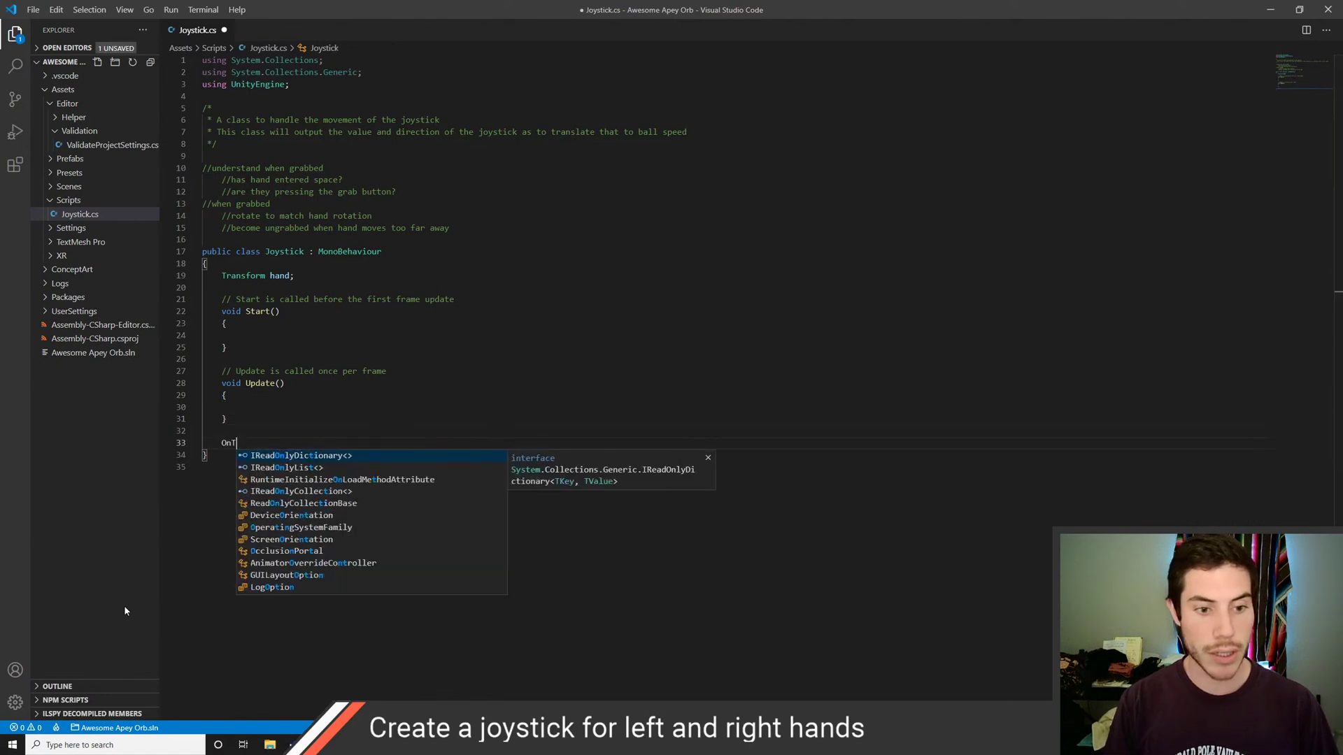
{"action": "type", "text": "rigger"}
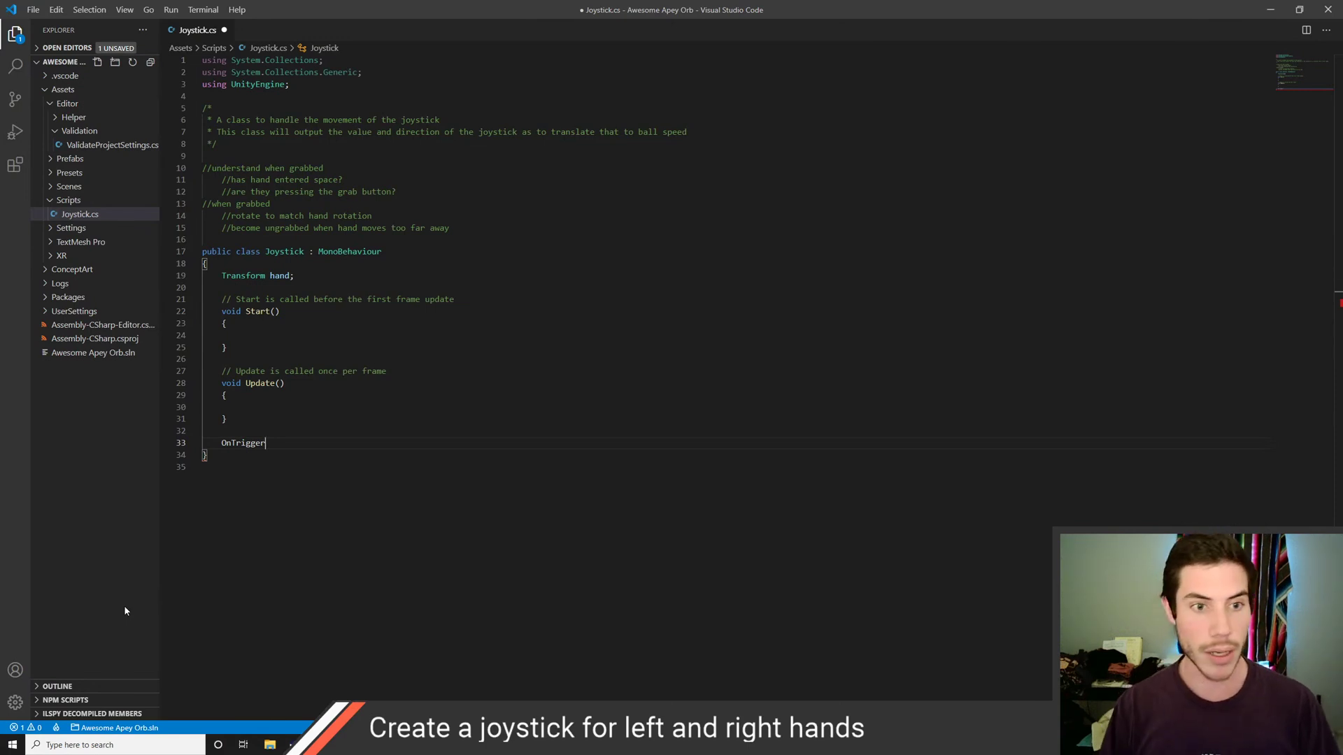
{"action": "type", "text": "E"}
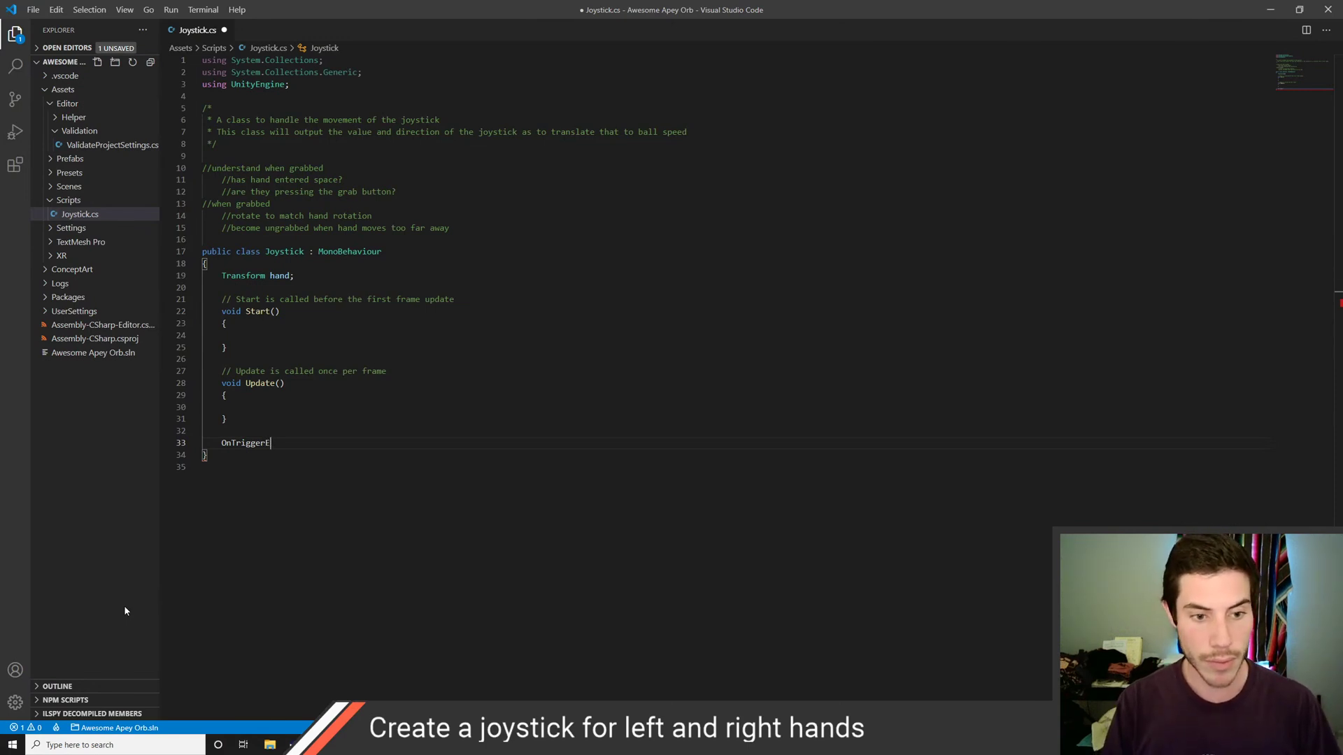
{"action": "key", "text": "BackSpace"}
{"action": "key", "text": "BackSpace"}
{"action": "key", "text": "BackSpace"}
{"action": "key", "text": "BackSpace"}
{"action": "key", "text": "BackSpace"}
{"action": "key", "text": "BackSpace"}
{"action": "key", "text": "BackSpace"}
{"action": "key", "text": "BackSpace"}
{"action": "key", "text": "BackSpace"}
{"action": "key", "text": "BackSpace"}
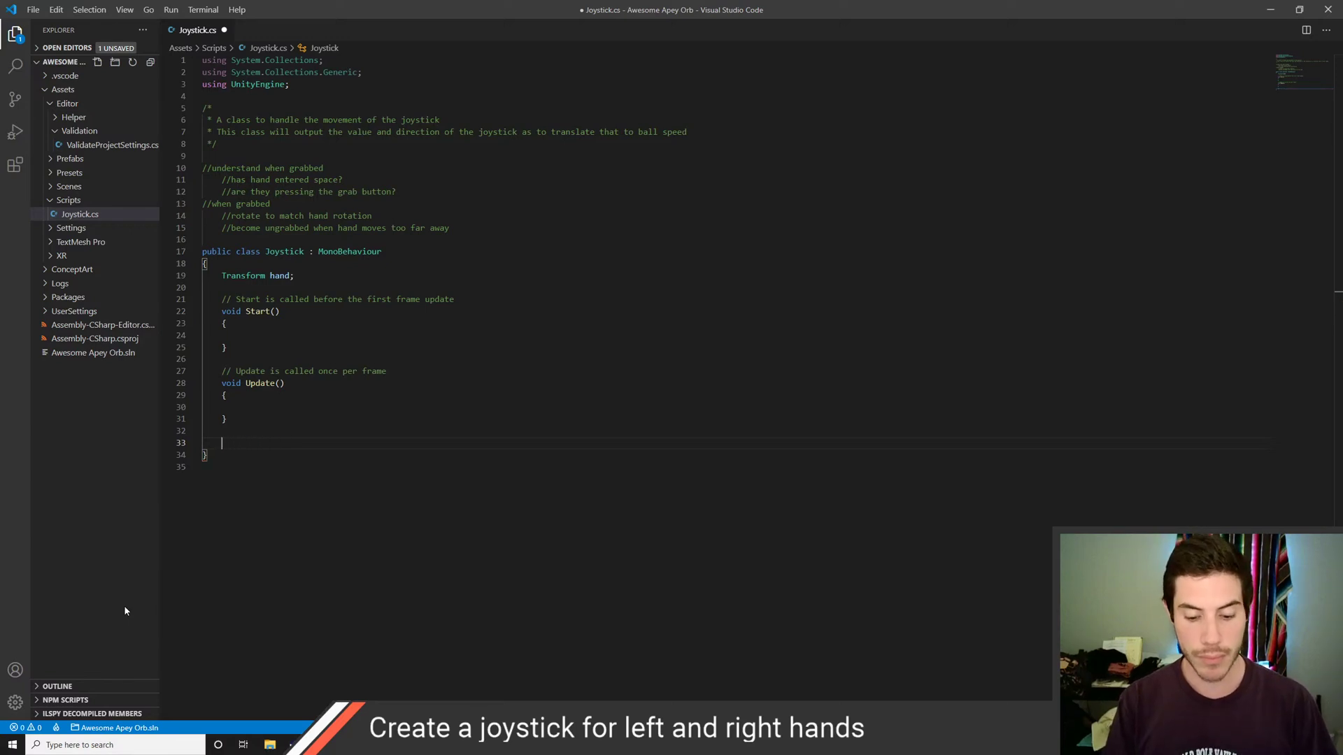
Write a comment starting "//don't want the hand" on the new line below the Update method
{"action": "type", "text": "//don't want the"}
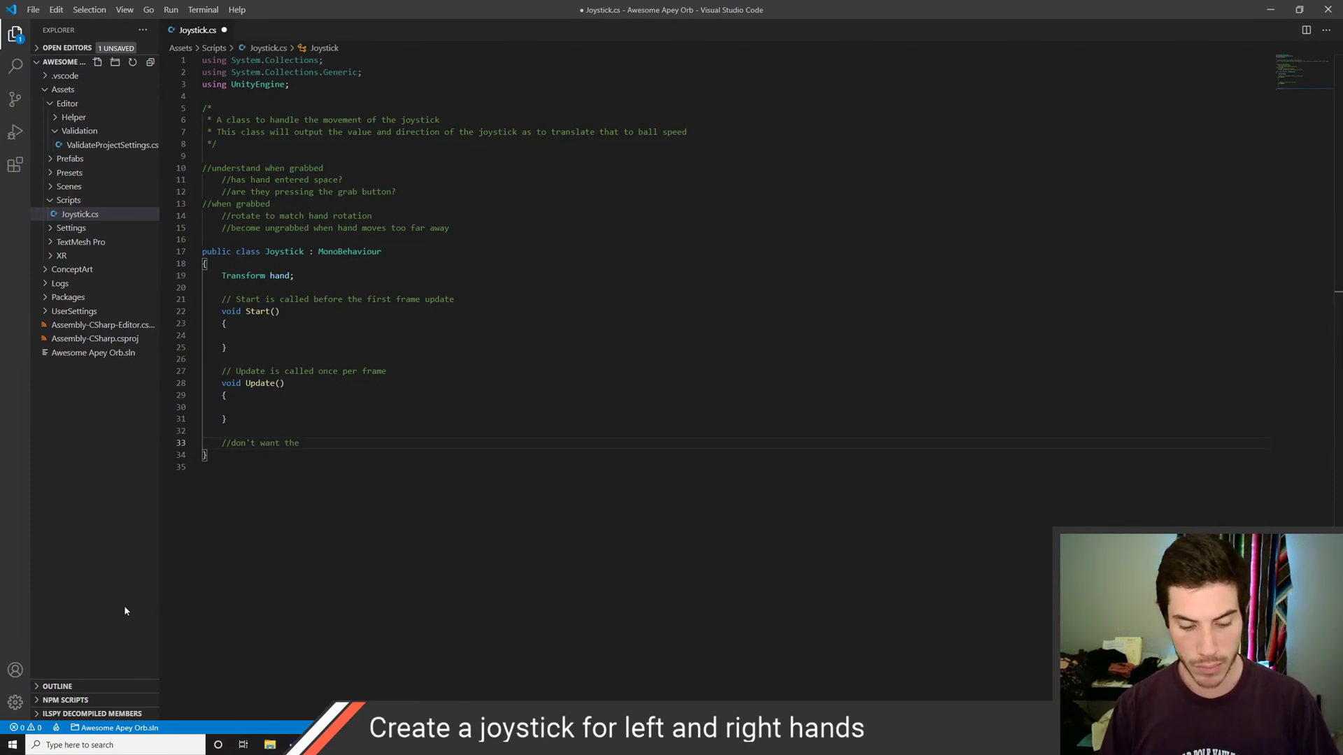
{"action": "type", "text": " hand"}
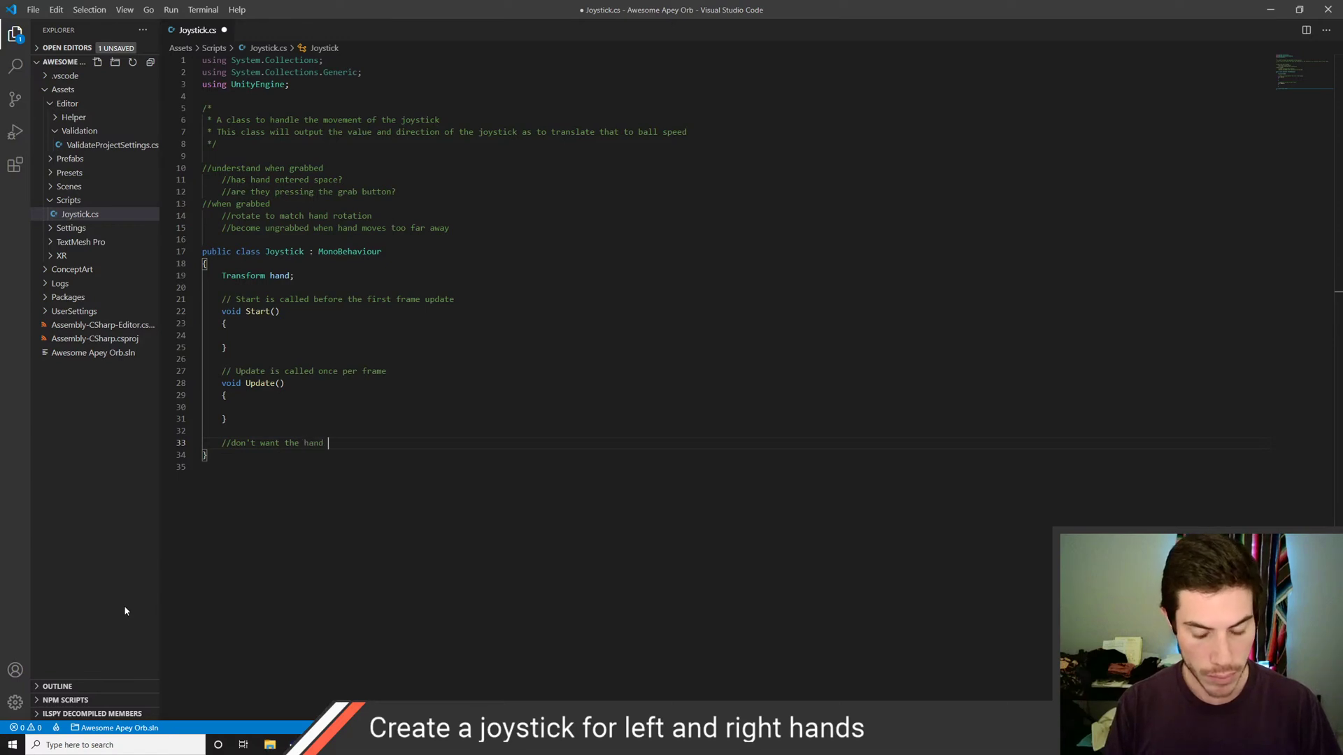